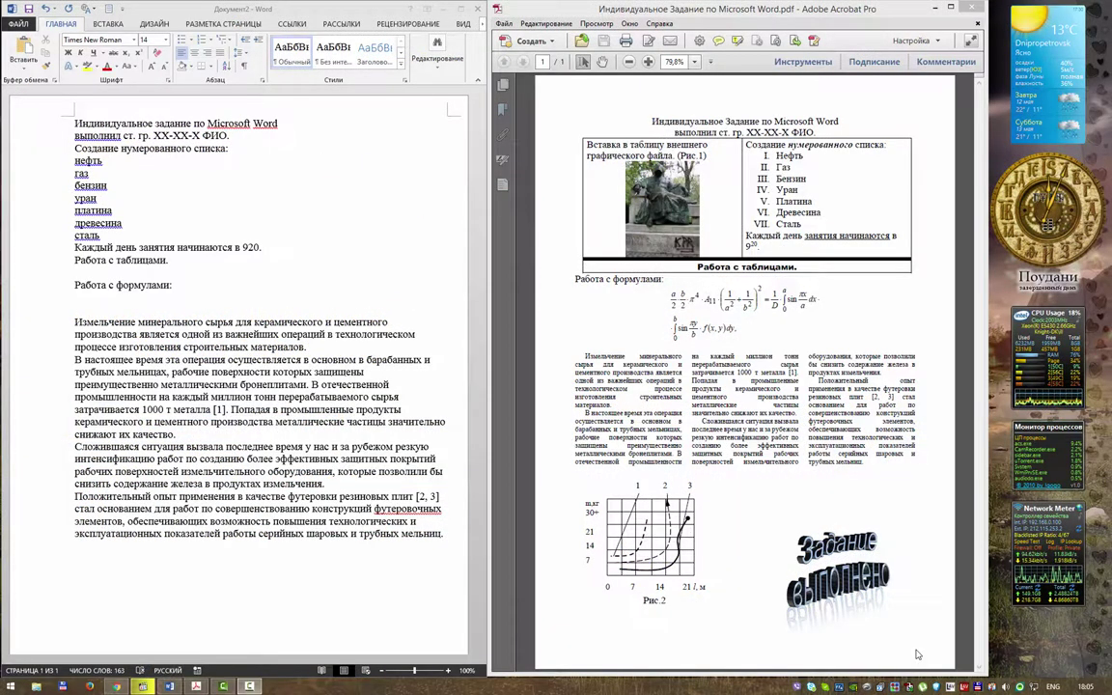
# - Look over the document's file information and Office account page, then return to the document
pyautogui.click(13, 27)
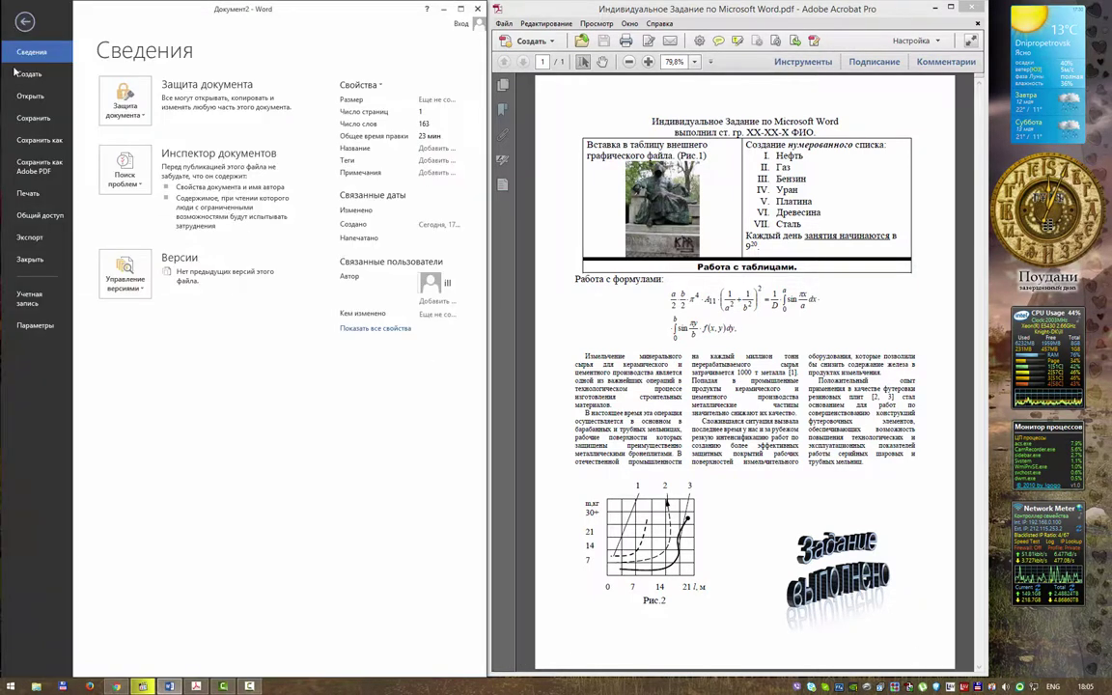
pyautogui.click(42, 303)
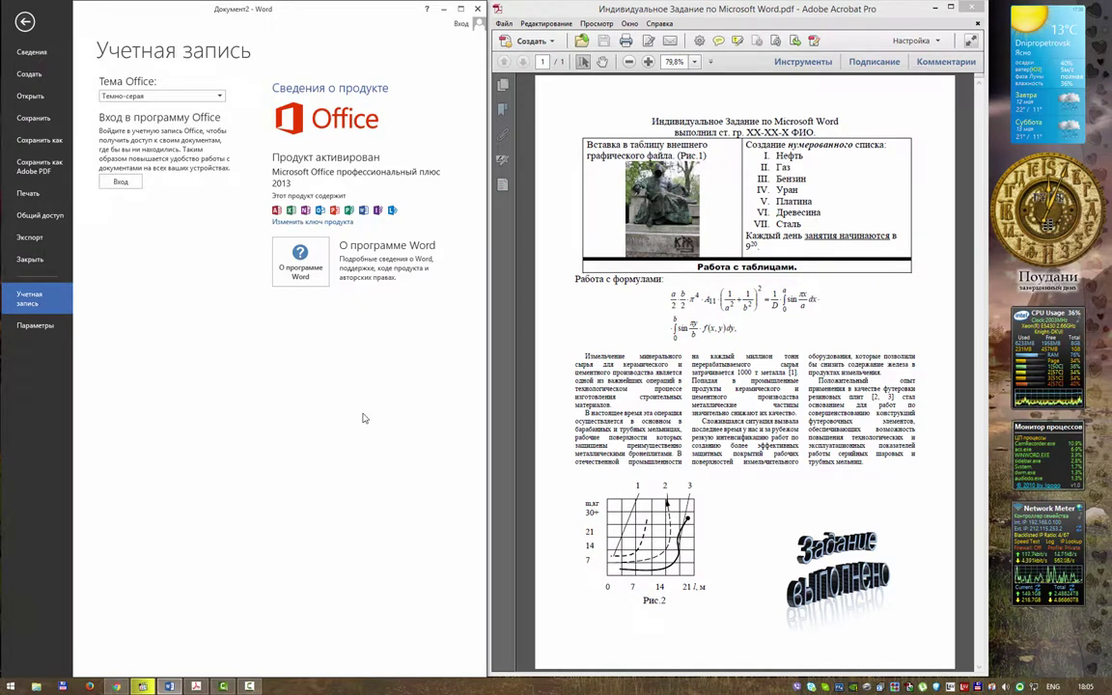
pyautogui.press('Escape')
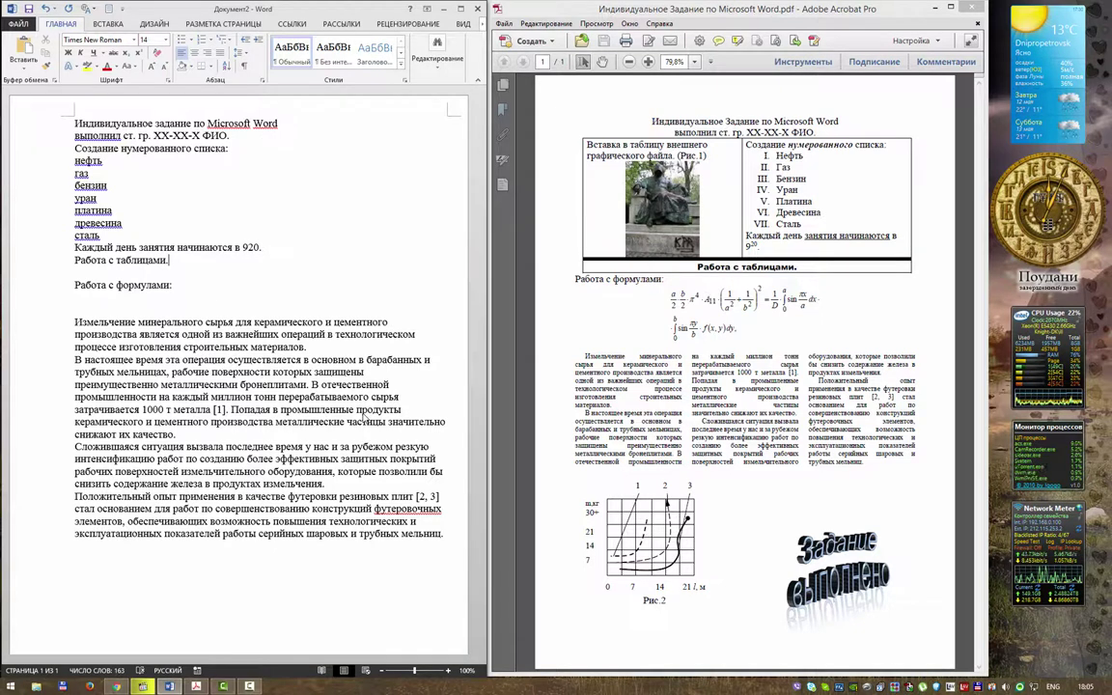
# - Compare the Word text with the sample PDF, then maximize the Word window
pyautogui.click(850, 300)
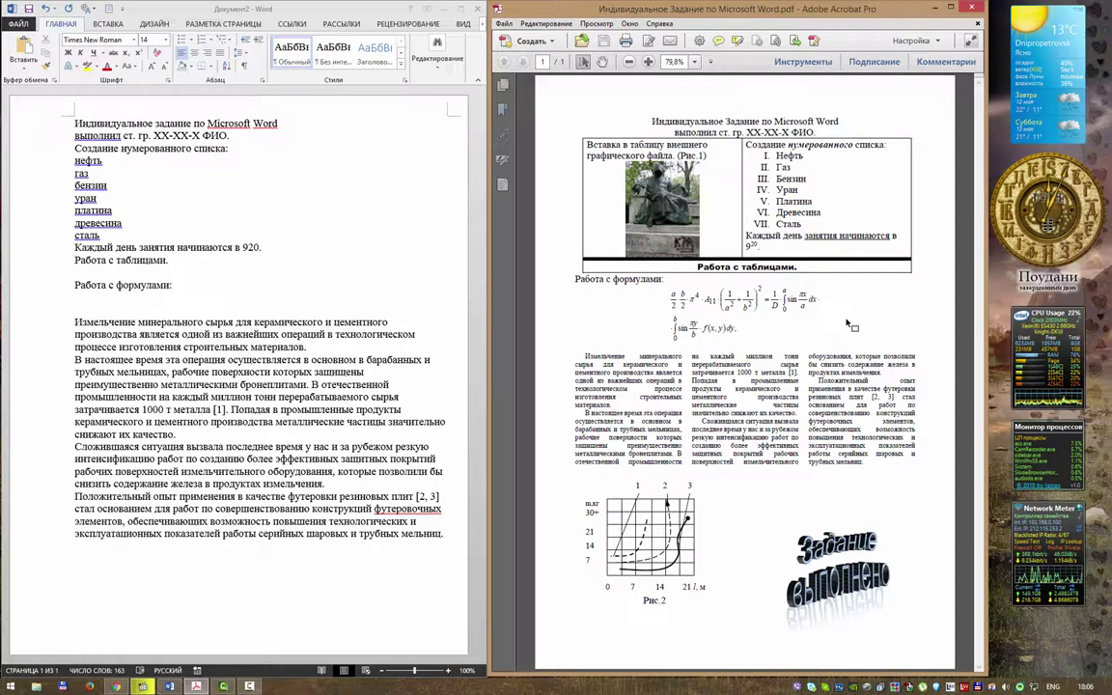
pyautogui.click(399, 270)
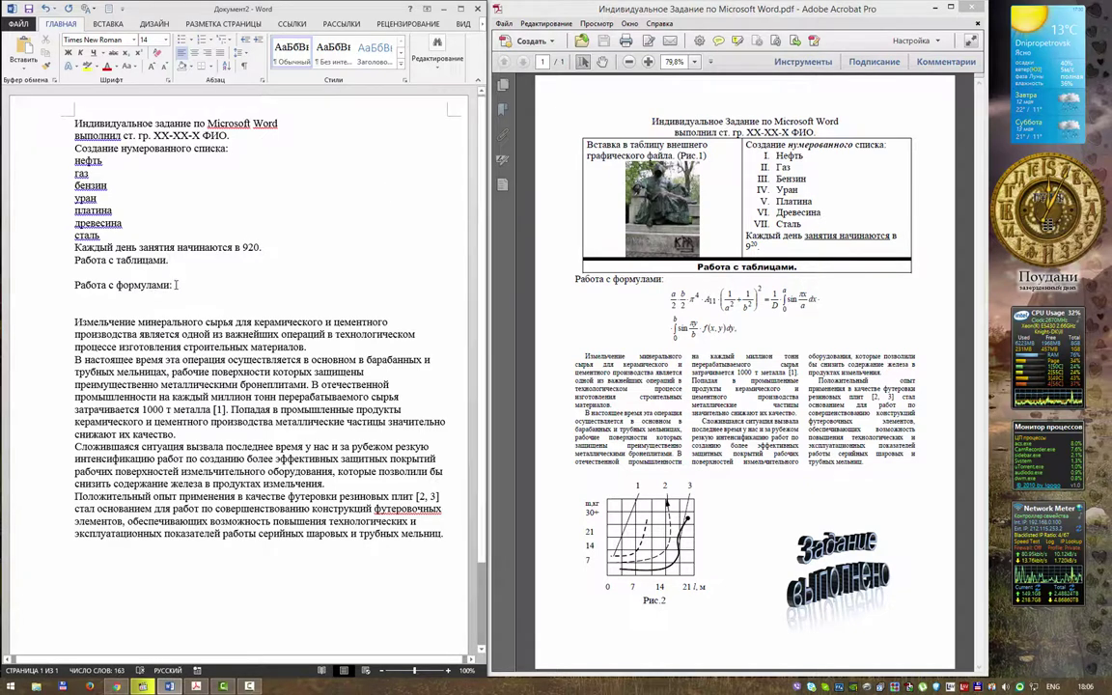
pyautogui.moveTo(142, 296); pyautogui.dragTo(59, 118)
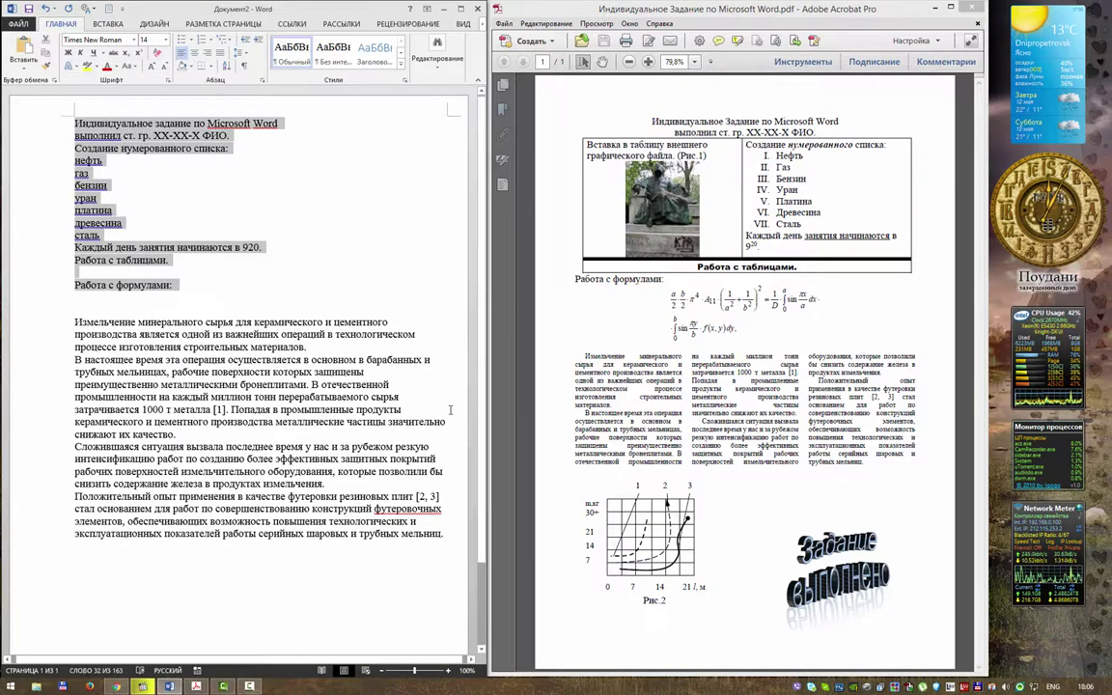
pyautogui.click(311, 346)
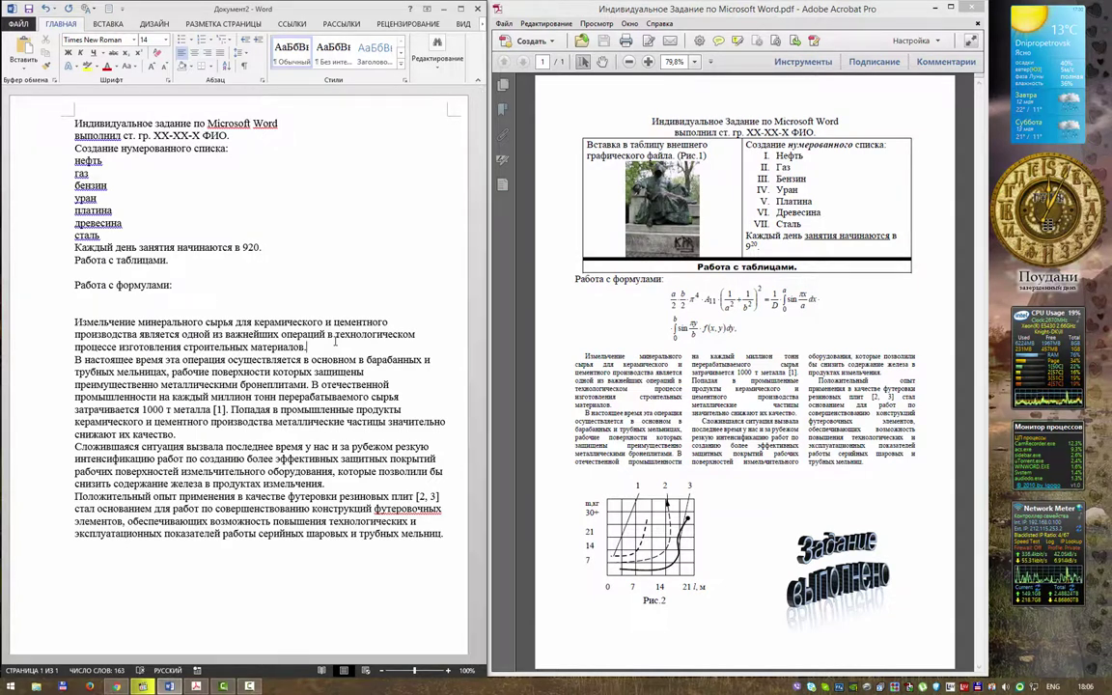
pyautogui.click(461, 9)
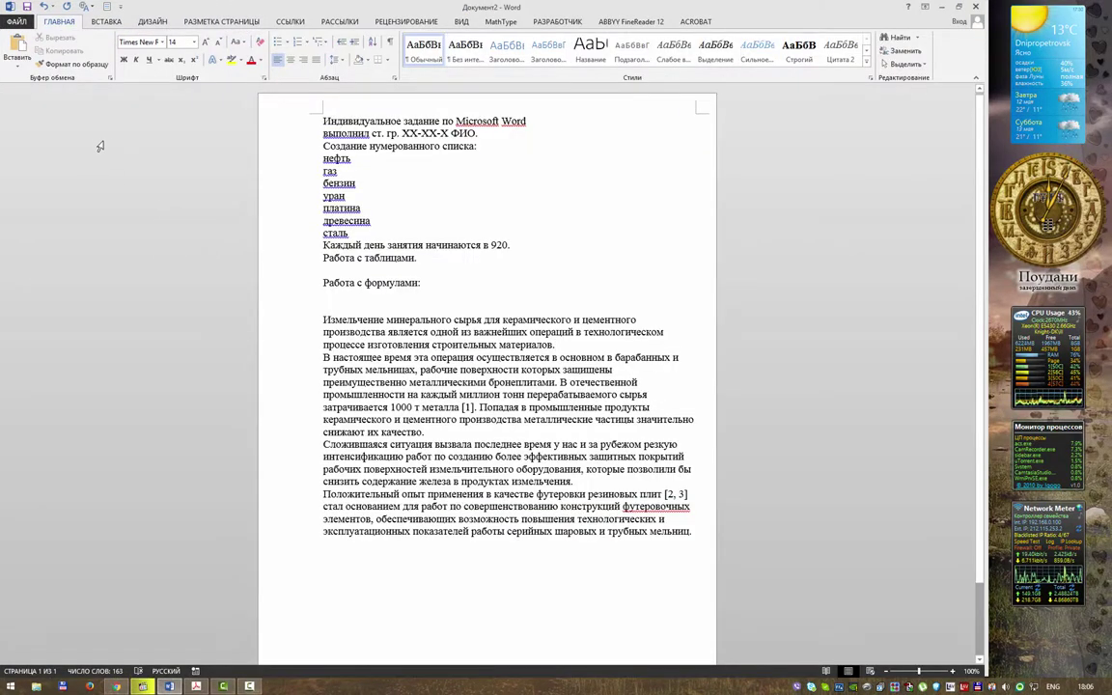
# - Turn on the rulers and set custom top, bottom, left and right margins of 2 cm
pyautogui.click(462, 21)
pyautogui.click(170, 38)
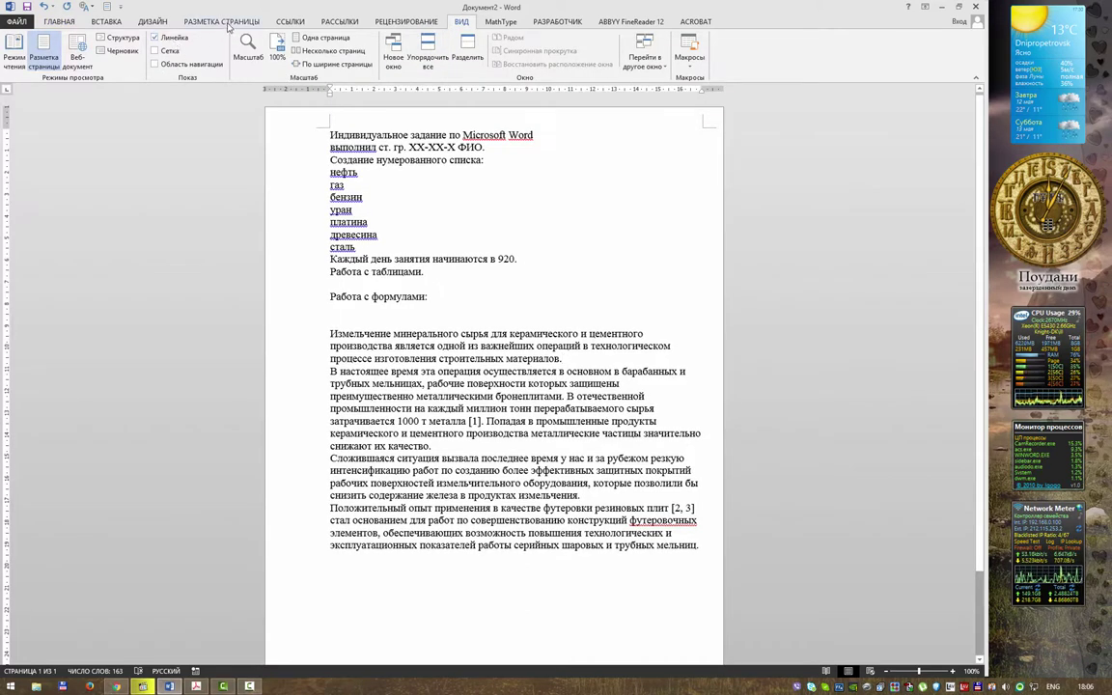
pyautogui.click(206, 23)
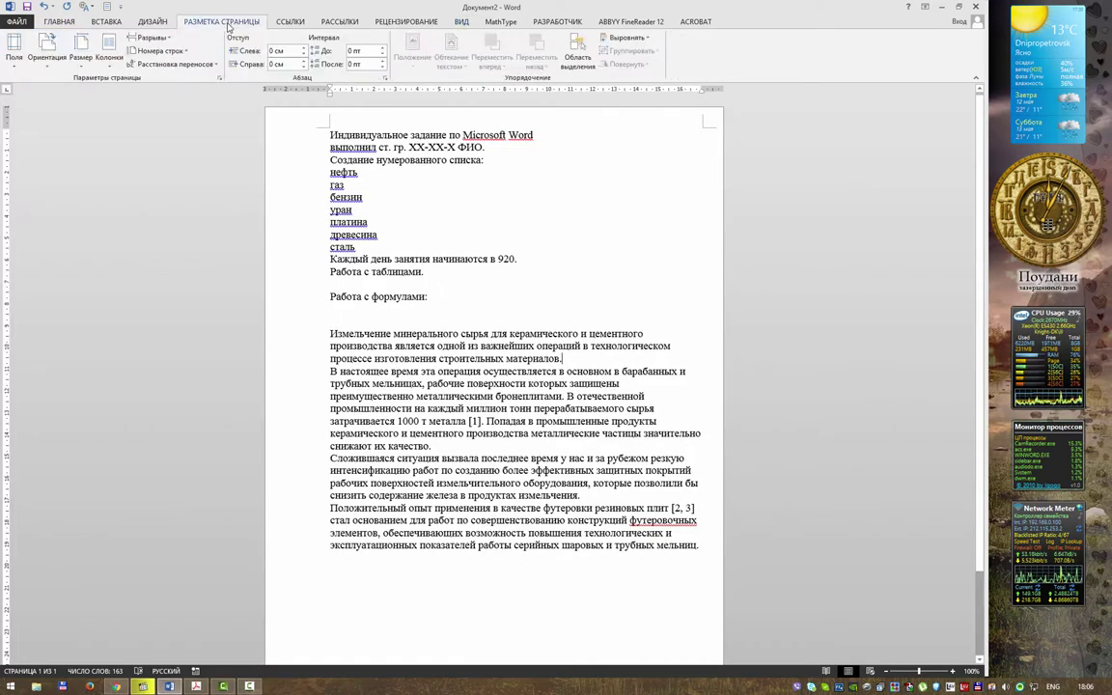
pyautogui.click(15, 53)
pyautogui.click(62, 312)
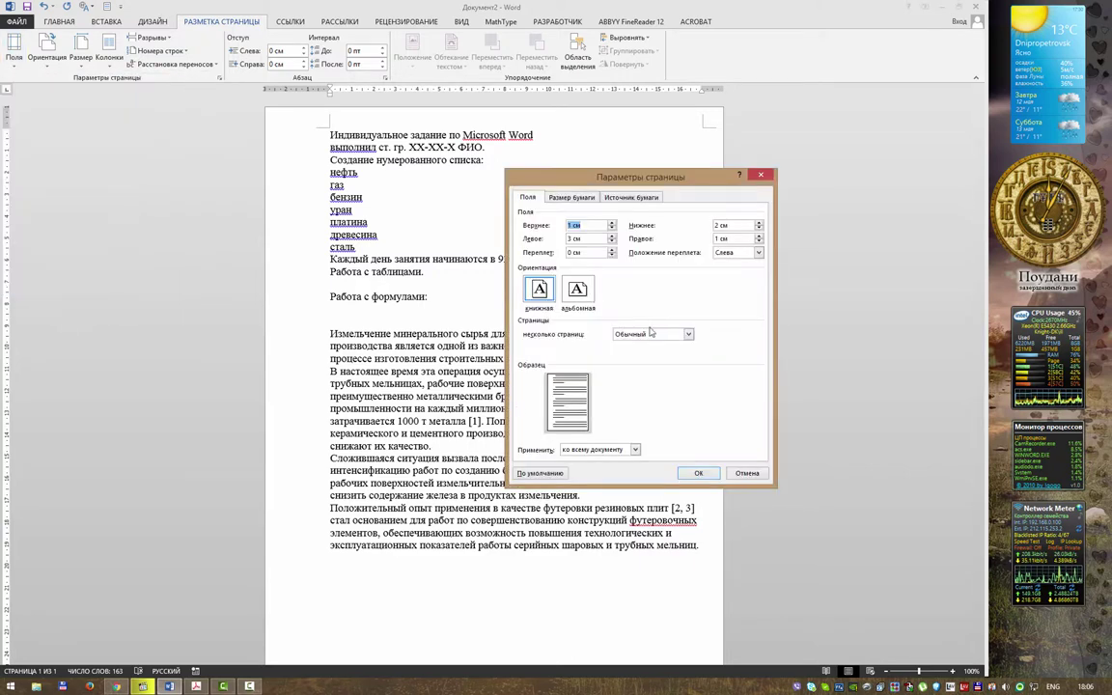
pyautogui.write('2')
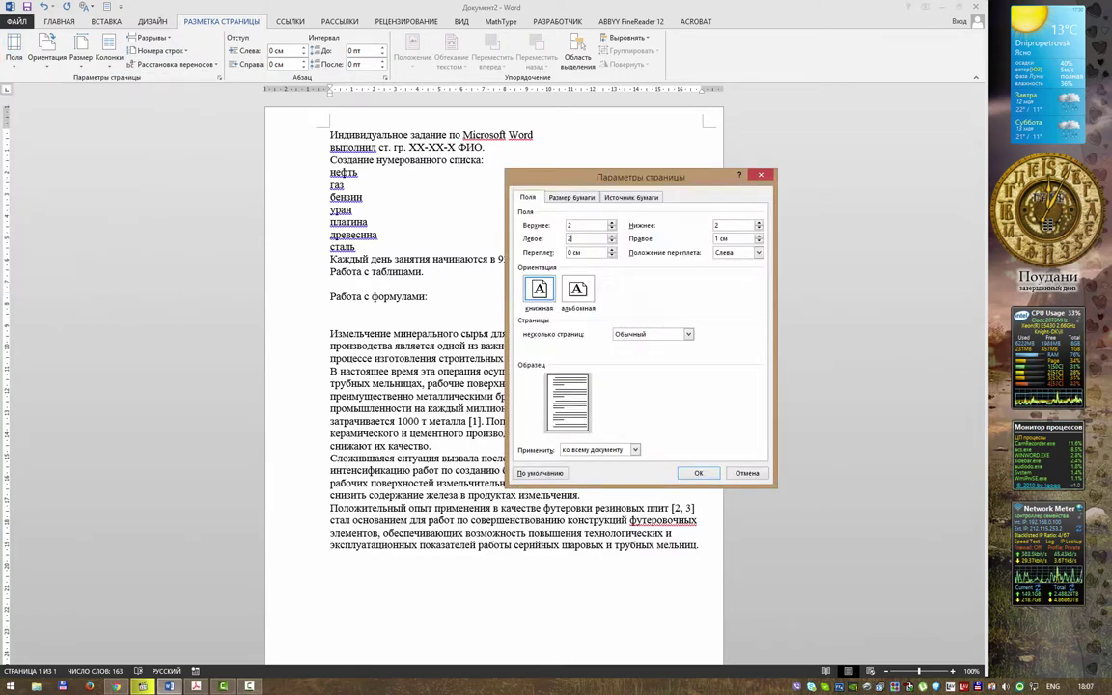
pyautogui.press('Tab')
pyautogui.write('2')
pyautogui.press('Tab')
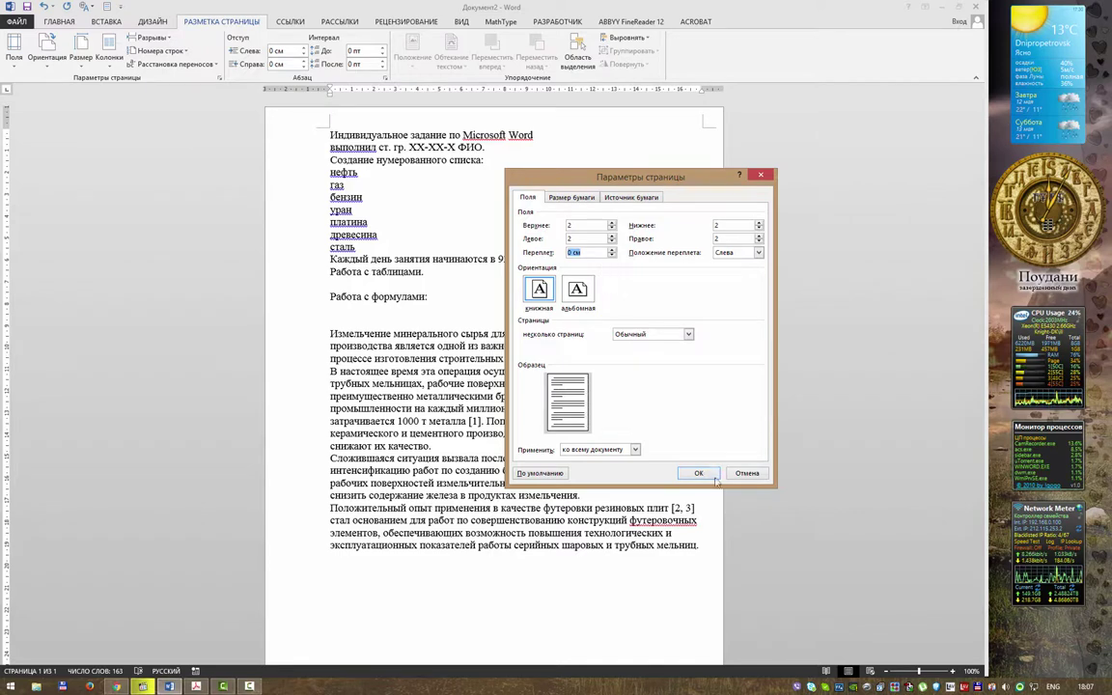
pyautogui.click(708, 473)
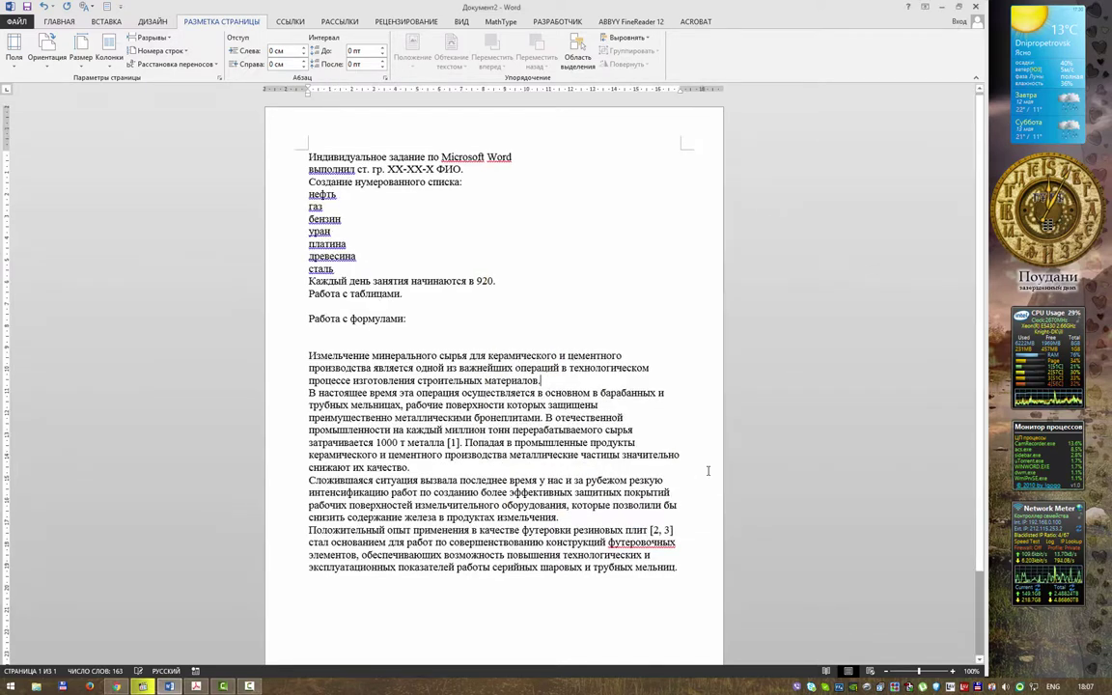
# - Enable 'Показывать границы текста' in Word Options > Дополнительно and apply it
pyautogui.click(17, 21)
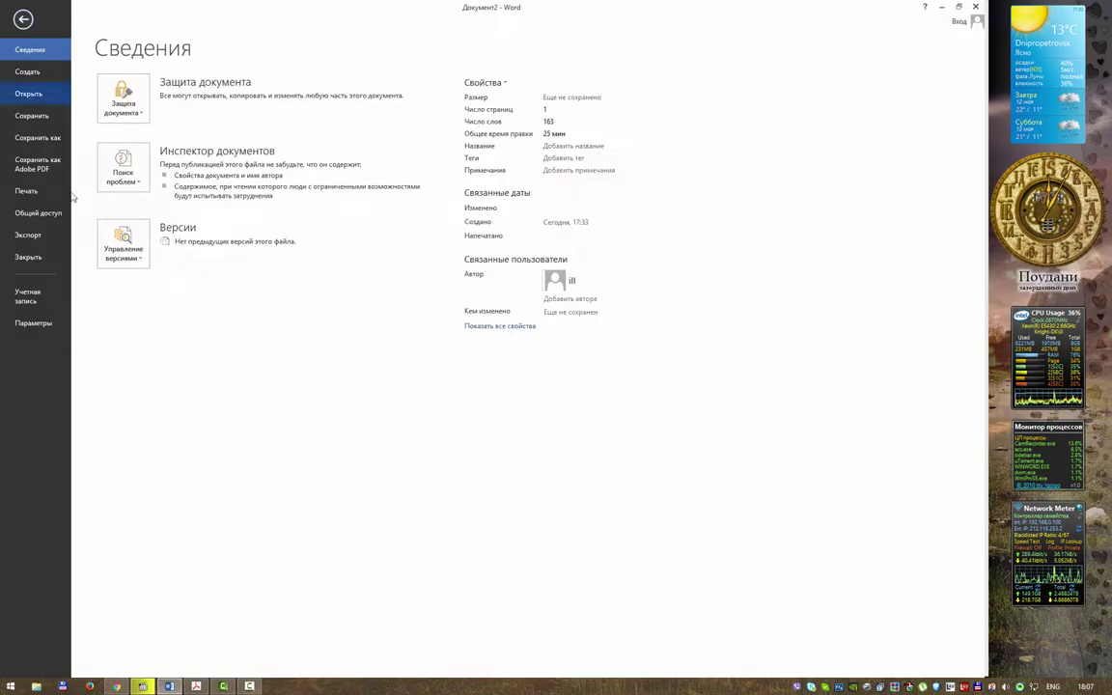
pyautogui.click(43, 322)
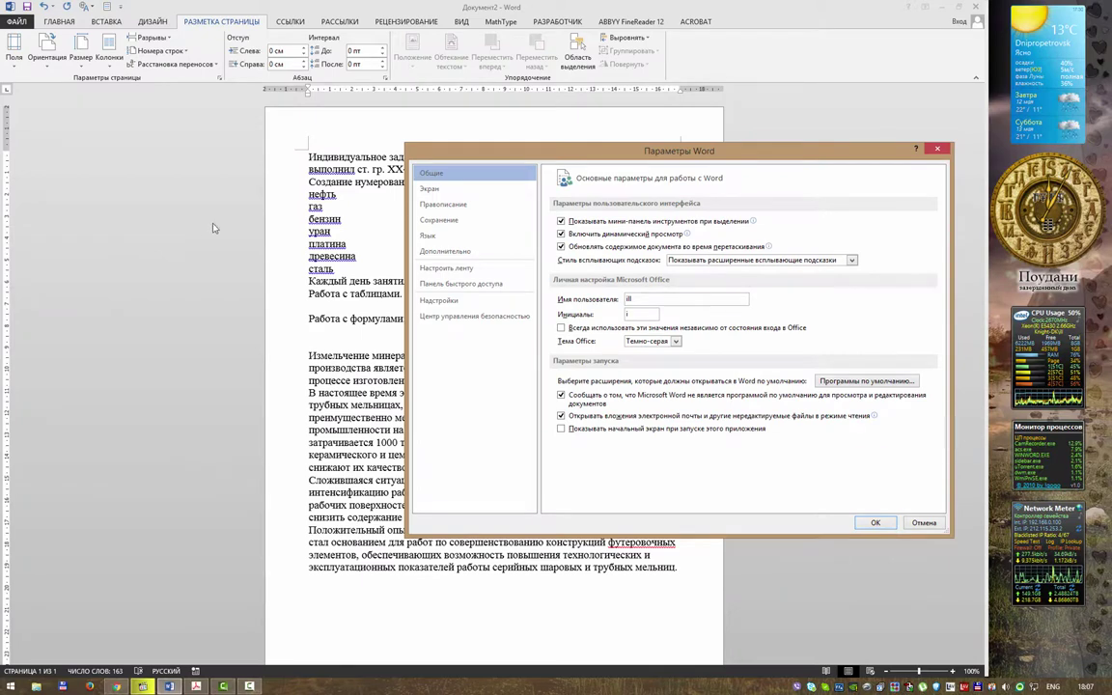
pyautogui.click(459, 251)
pyautogui.moveTo(942, 227); pyautogui.dragTo(897, 335)
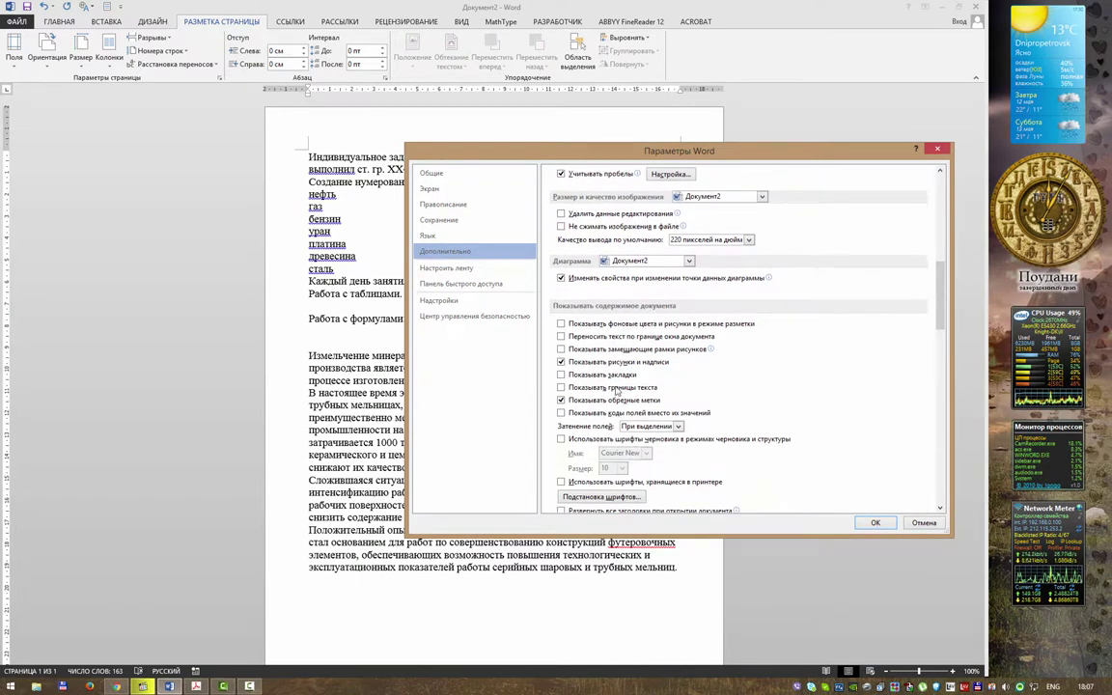
pyautogui.click(561, 387)
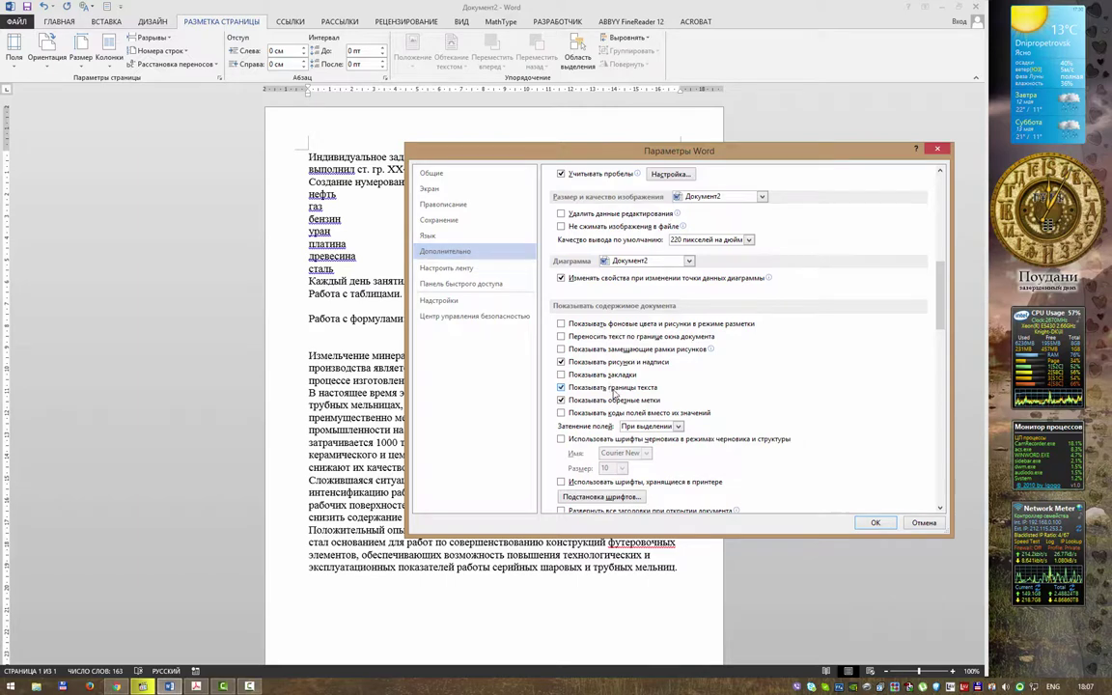
pyautogui.click(874, 523)
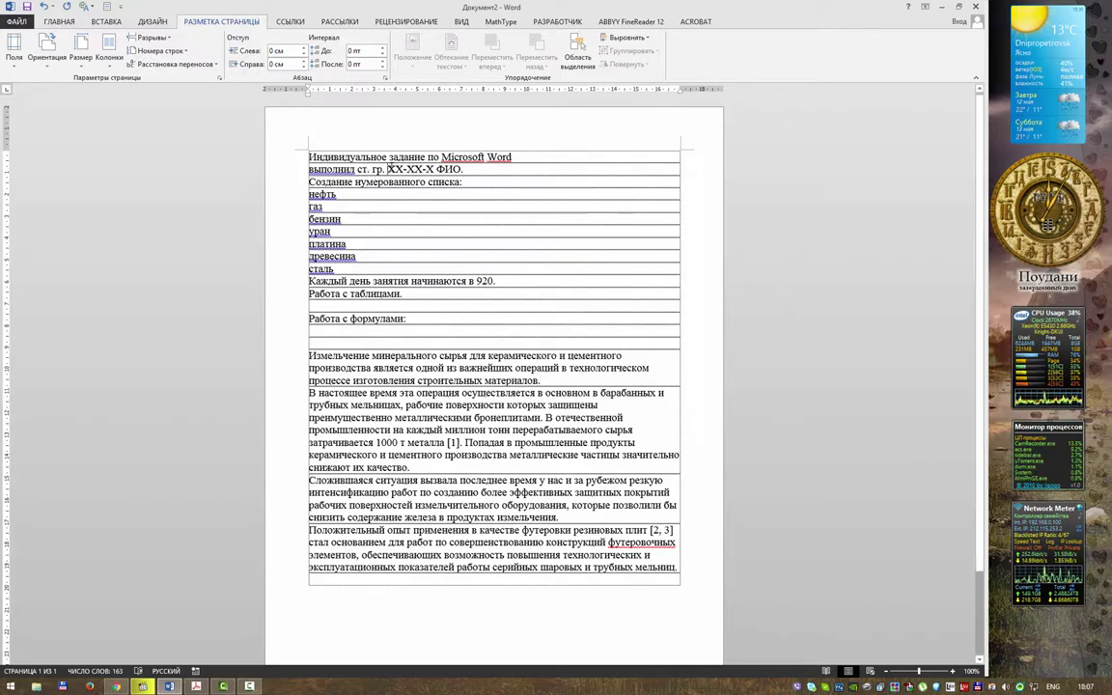
# - Replace the ХХ-ХХ-Х placeholder with the group code ТММ-2012
pyautogui.moveTo(387, 169); pyautogui.dragTo(436, 169)
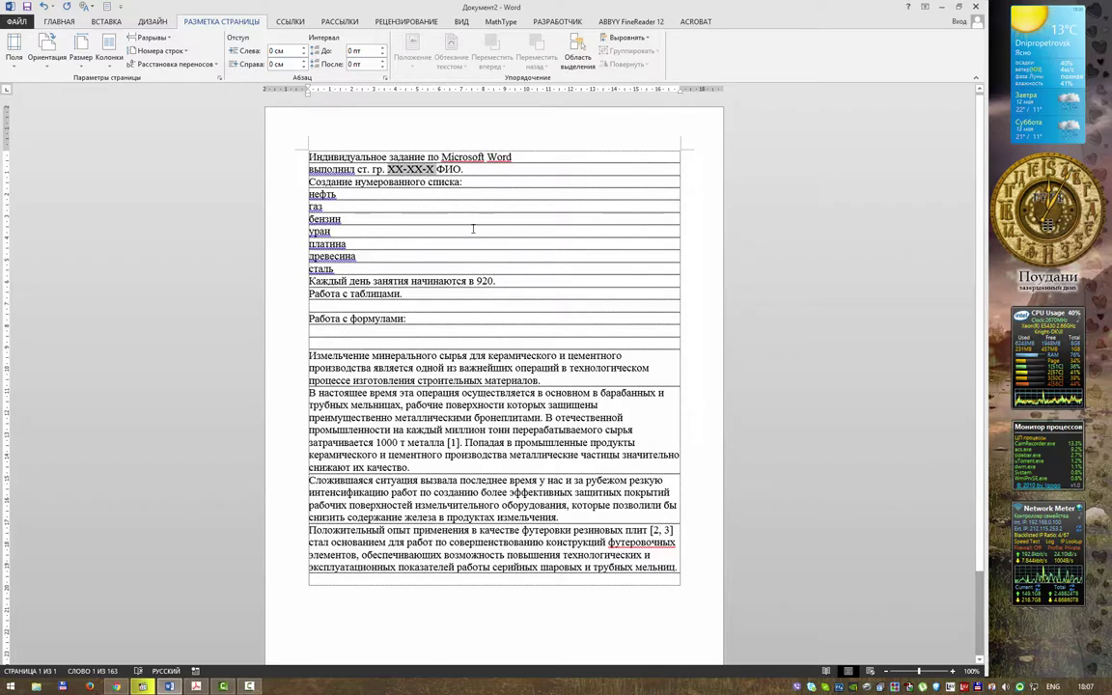
pyautogui.hotkey('alt', 'shift')
pyautogui.write('Т')
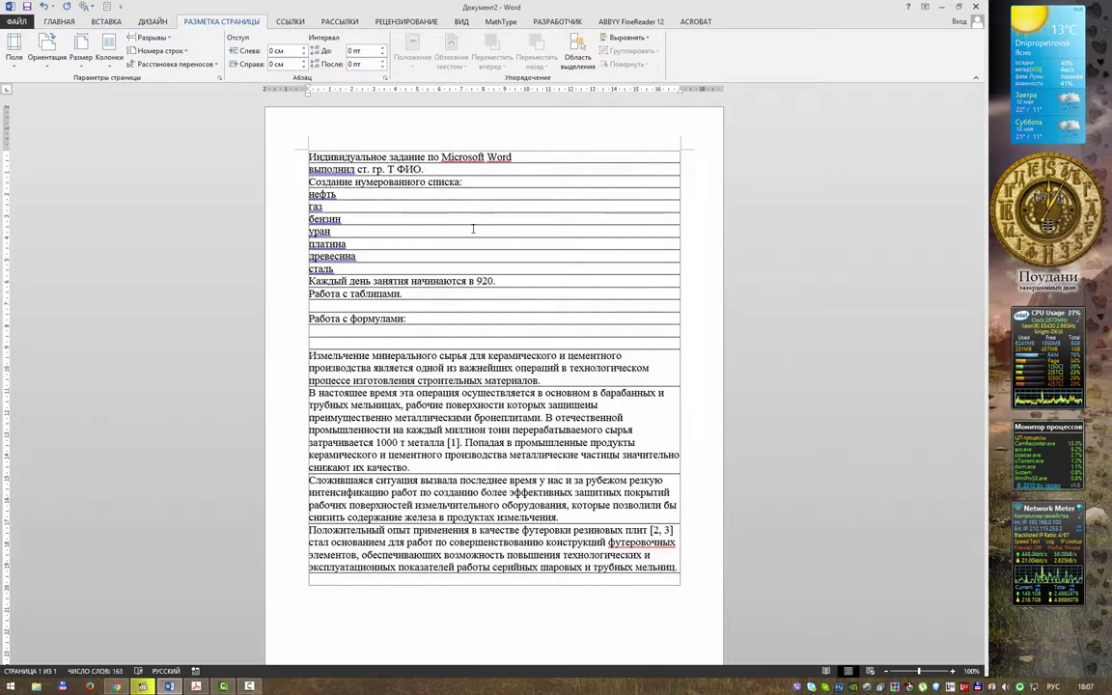
pyautogui.write('ММ-20')
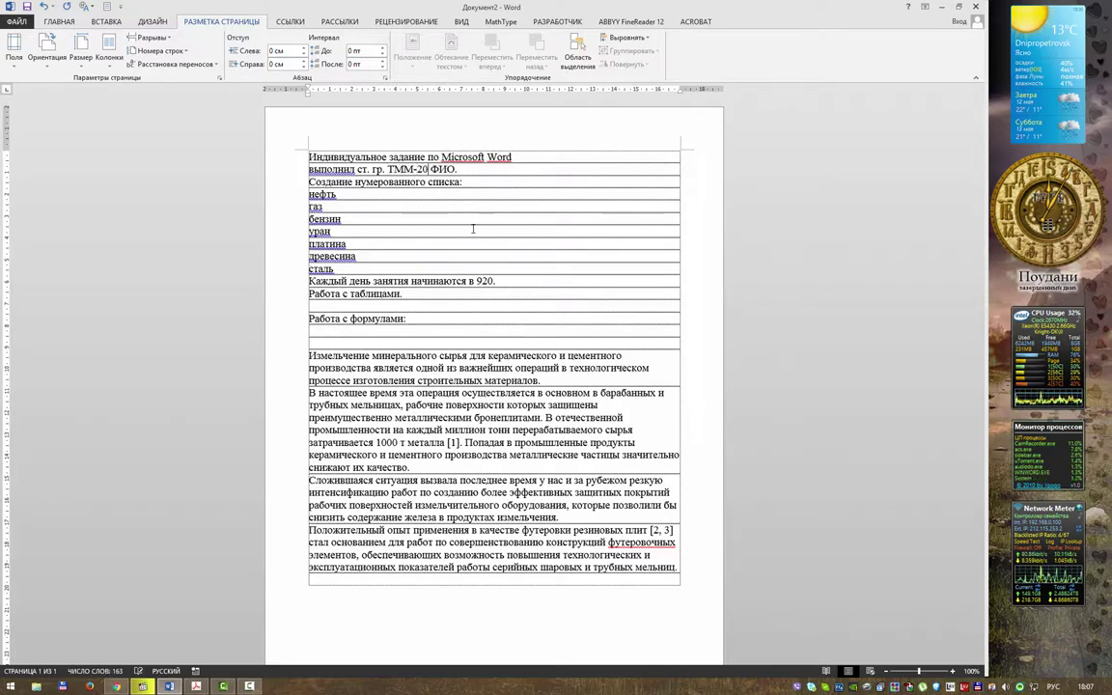
pyautogui.write('12')
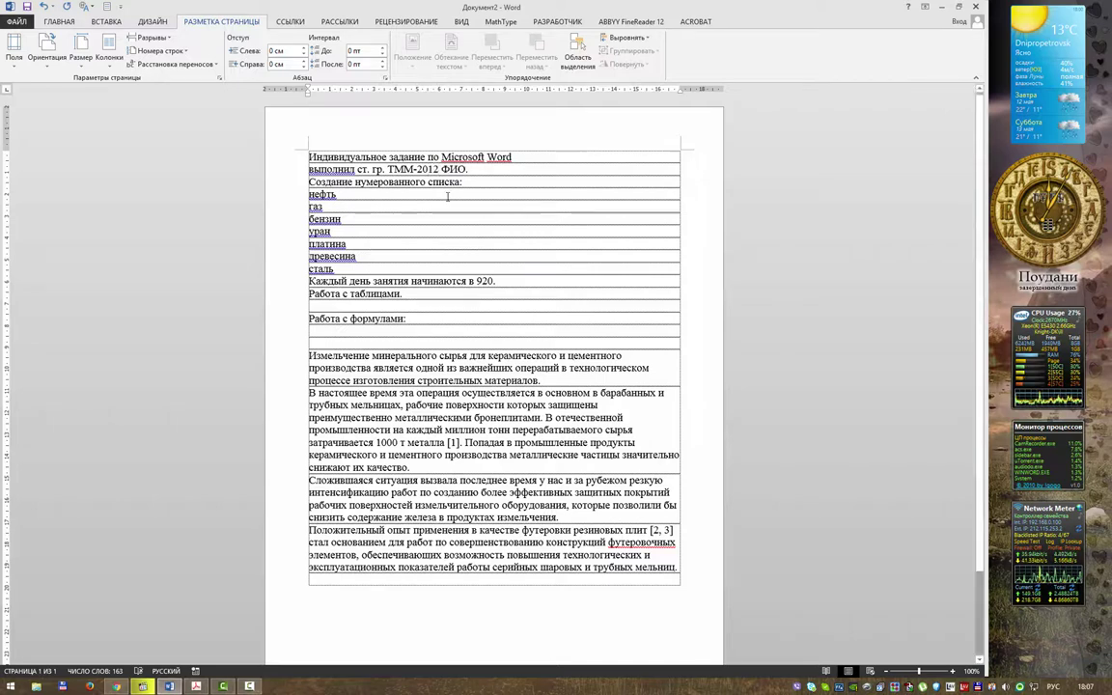
# - Replace the ФИО placeholder with the student's full name and tile Word beside the PDF
pyautogui.doubleClick(450, 169)
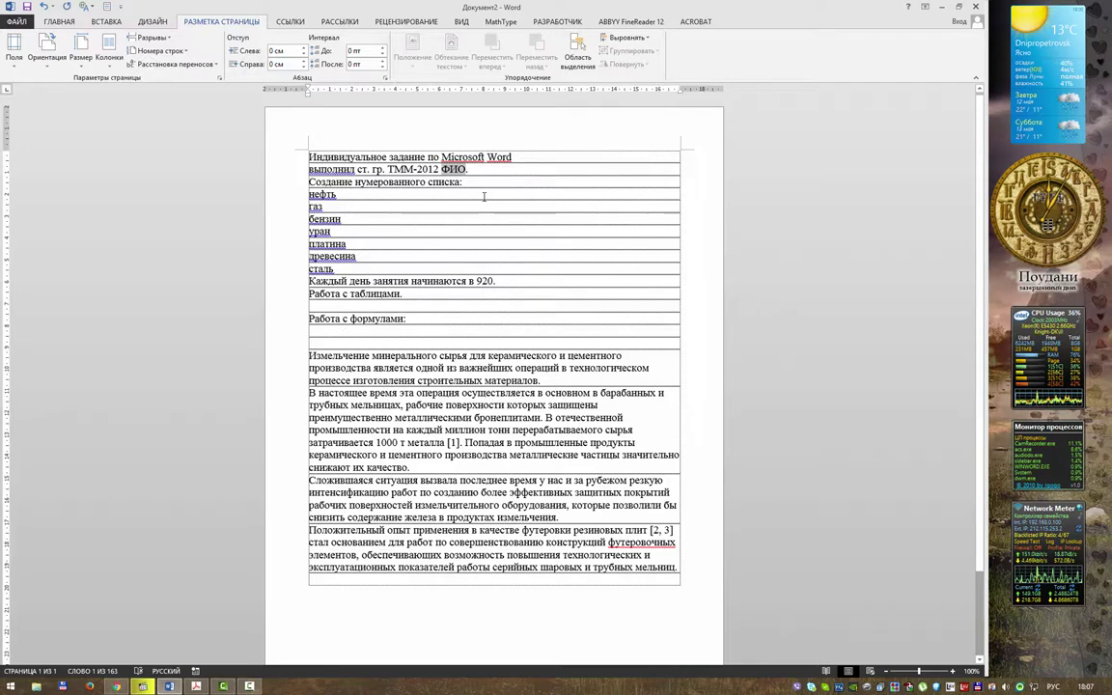
pyautogui.write('Иванов')
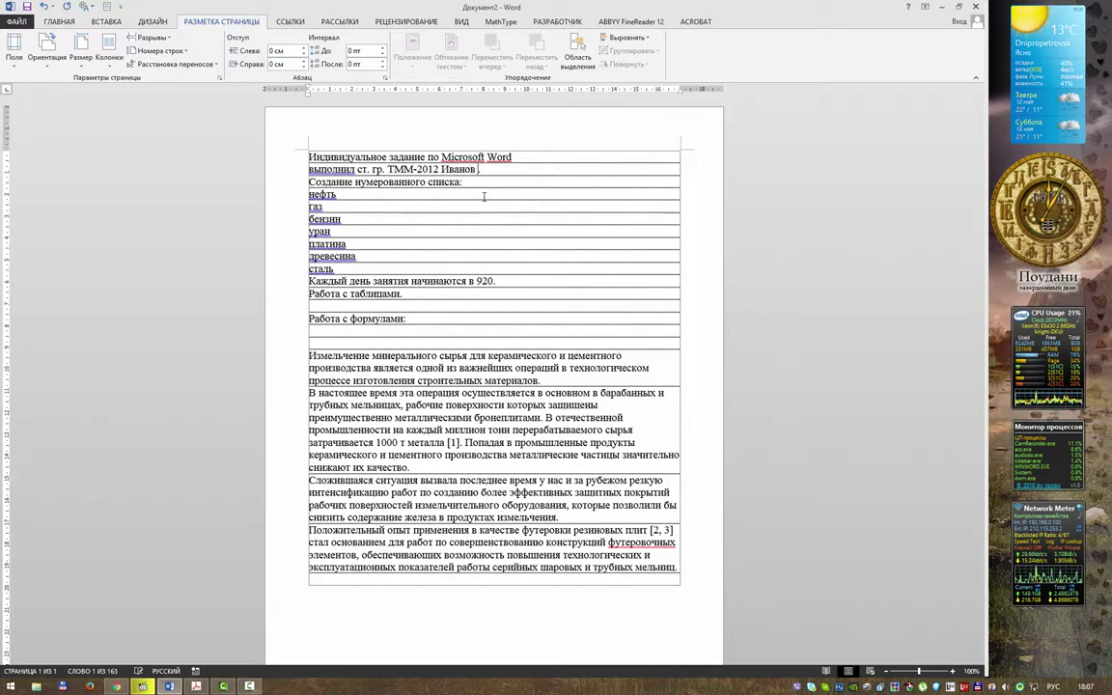
pyautogui.write(' Иван Ив')
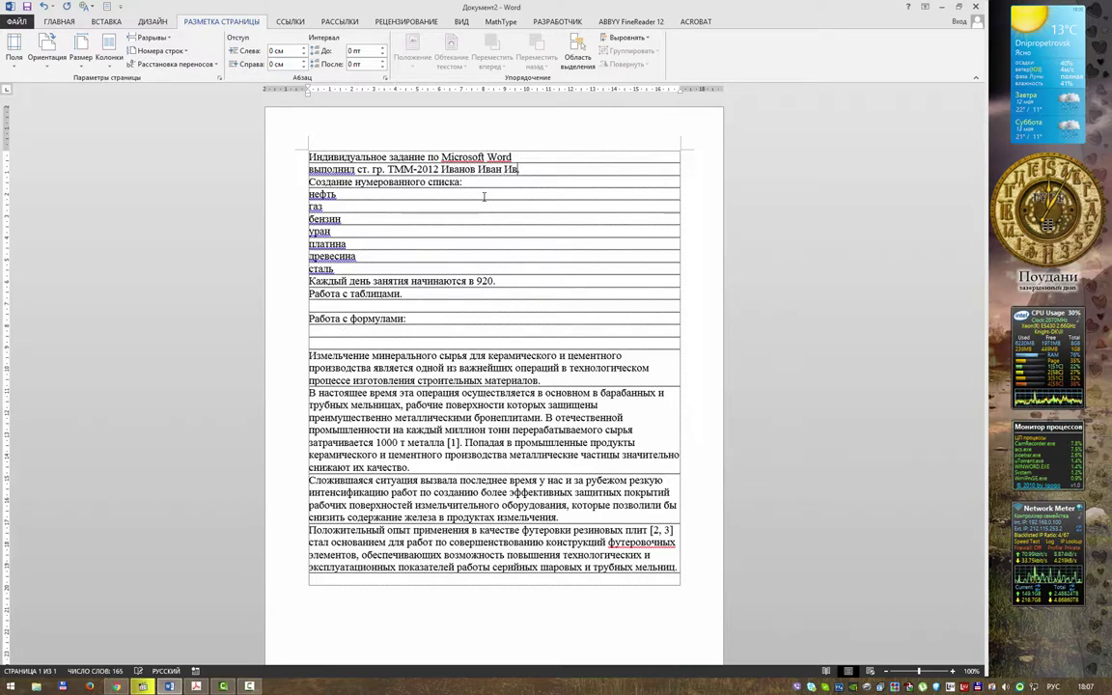
pyautogui.write('анович.')
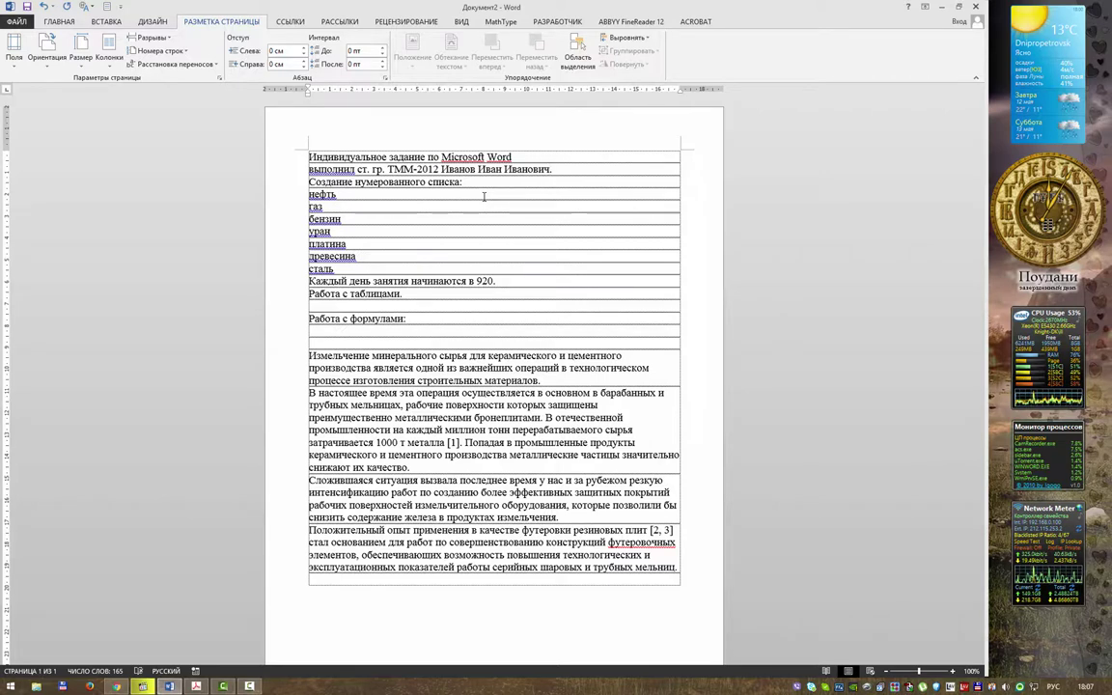
pyautogui.click(954, 7)
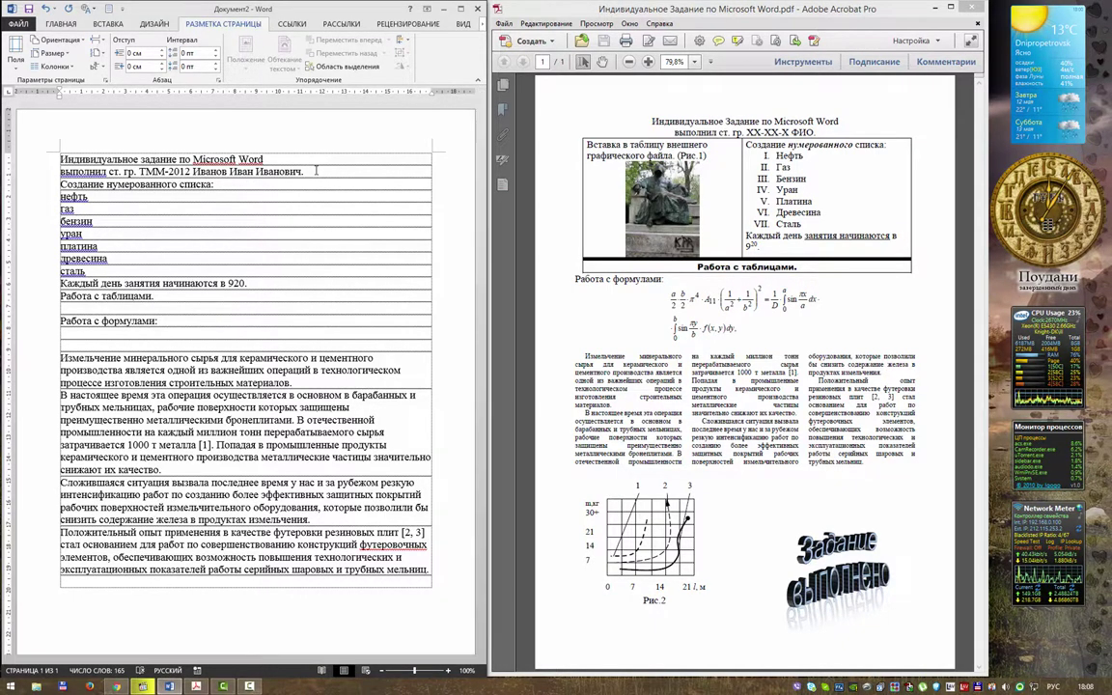
# - Add an empty line after the author line and maximize the Word window again
pyautogui.press('Return')
pyautogui.press('Return')
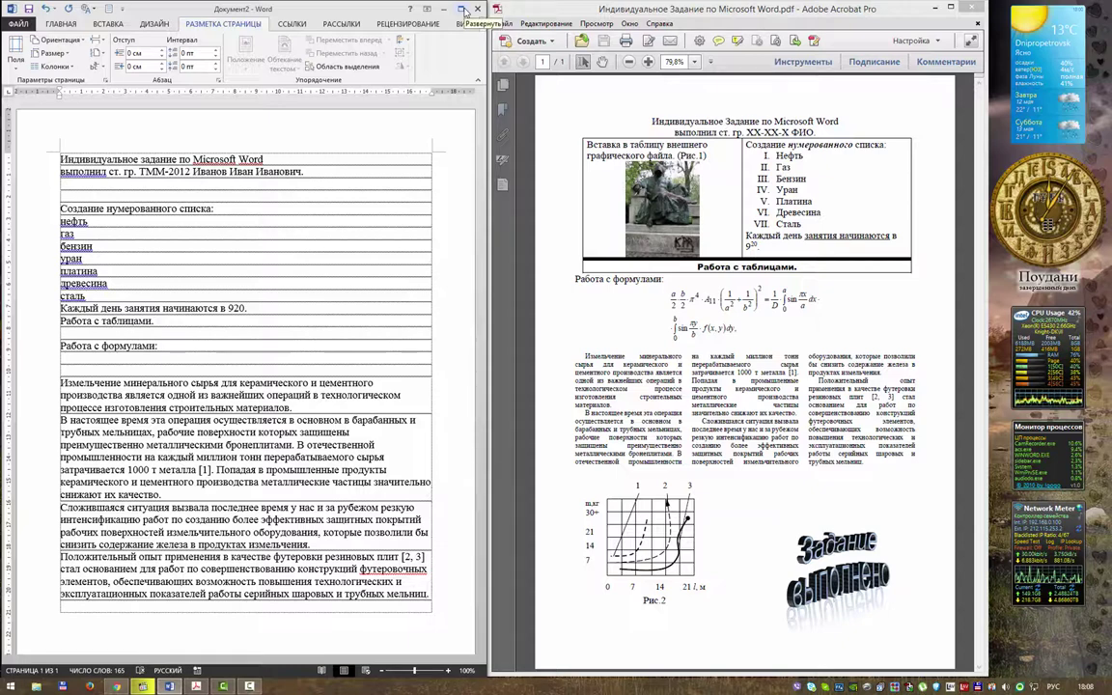
pyautogui.click(460, 8)
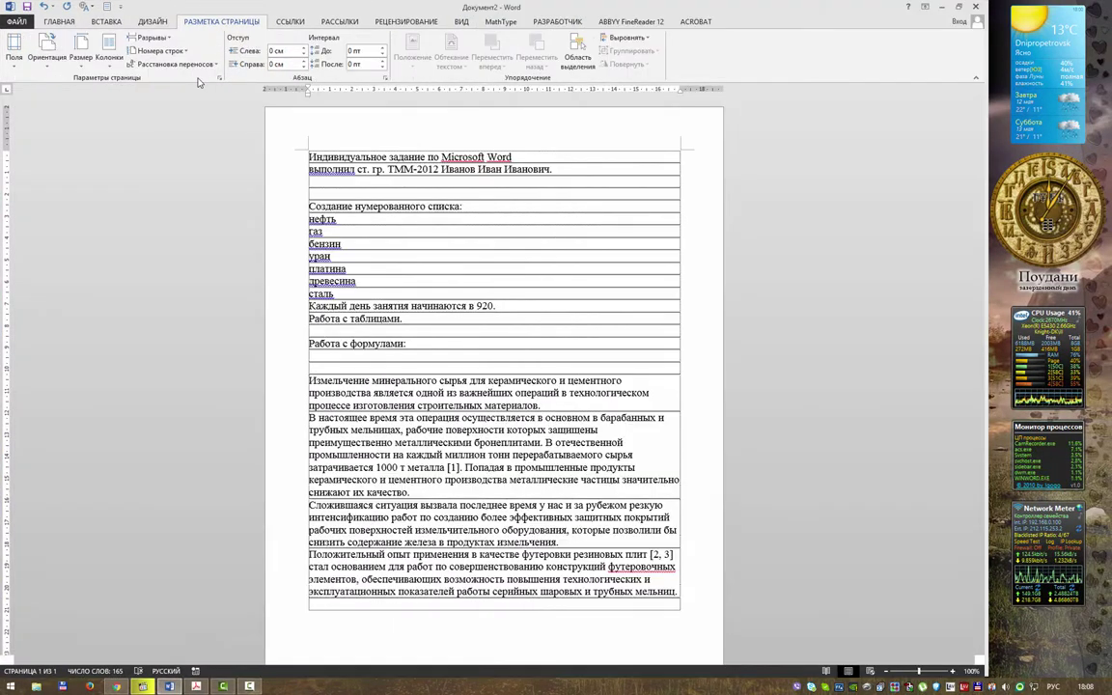
pyautogui.click(108, 22)
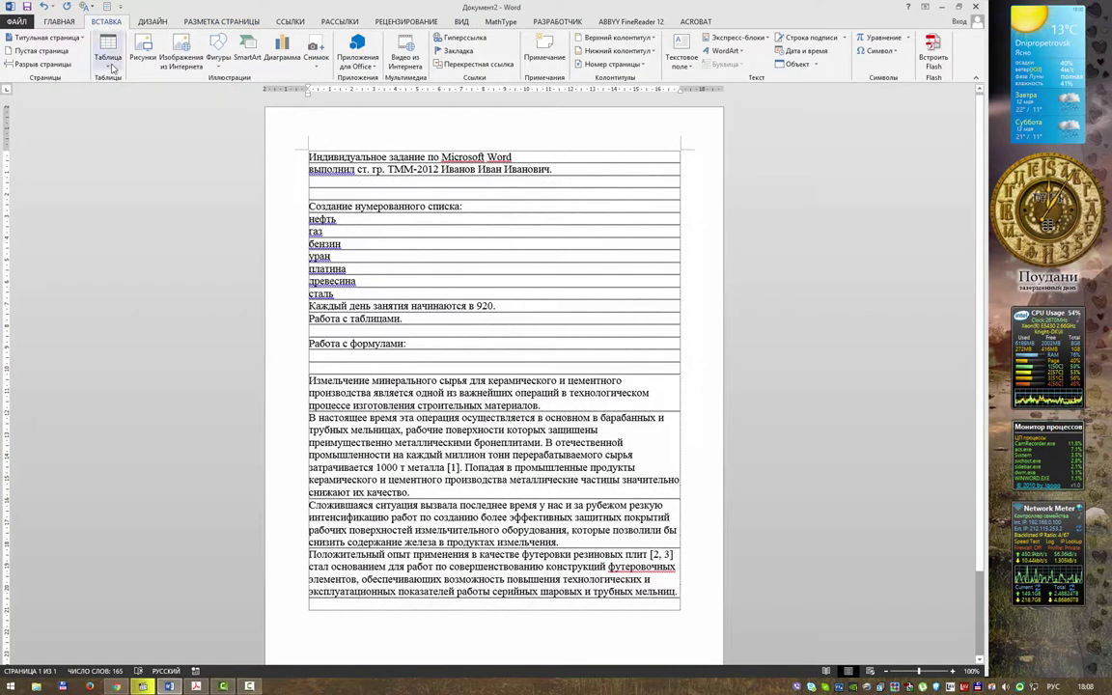
# - With Draw Table, draw a horizontal line to add a row below the author line
pyautogui.click(107, 53)
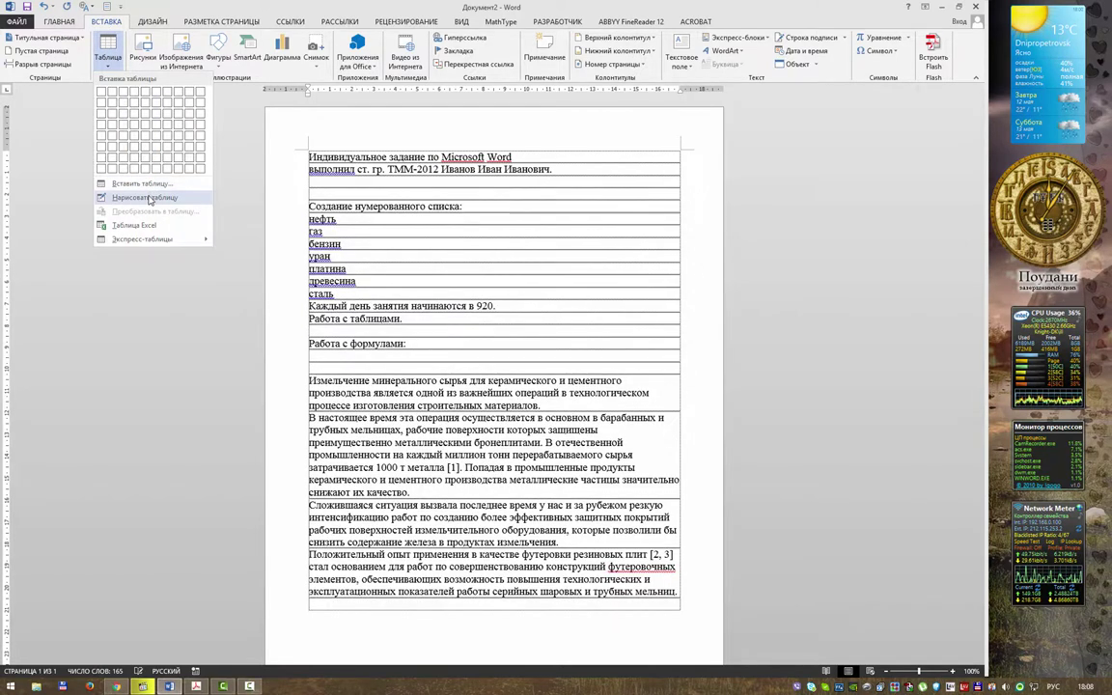
pyautogui.click(143, 197)
pyautogui.moveTo(315, 180); pyautogui.dragTo(682, 207)
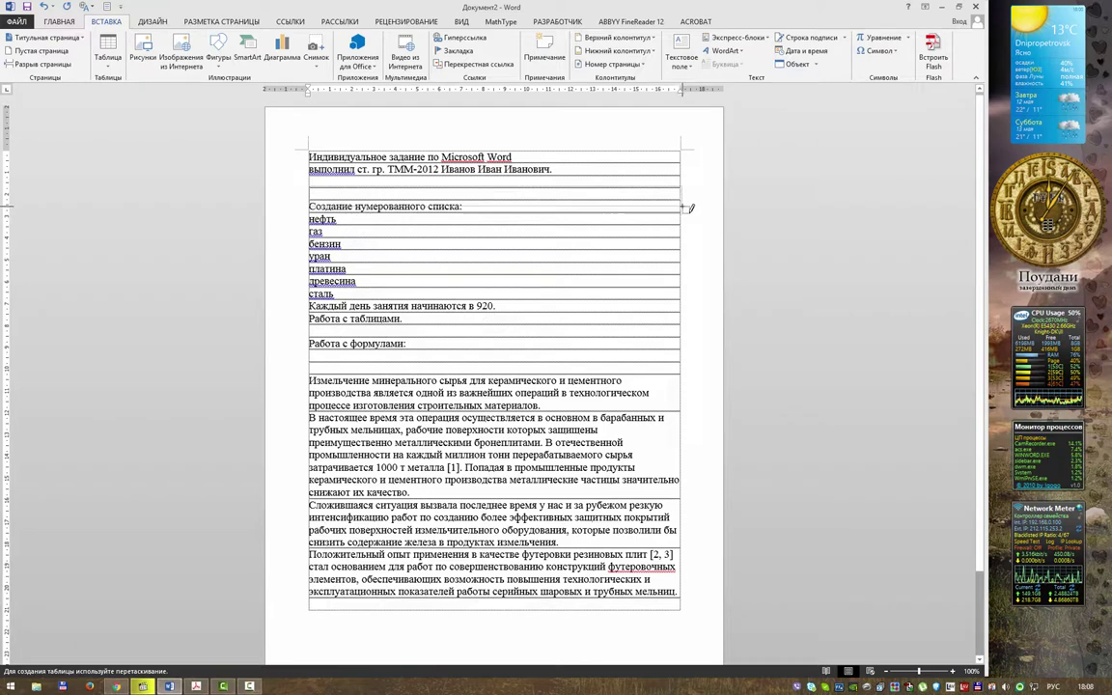
pyautogui.moveTo(684, 207); pyautogui.dragTo(679, 202)
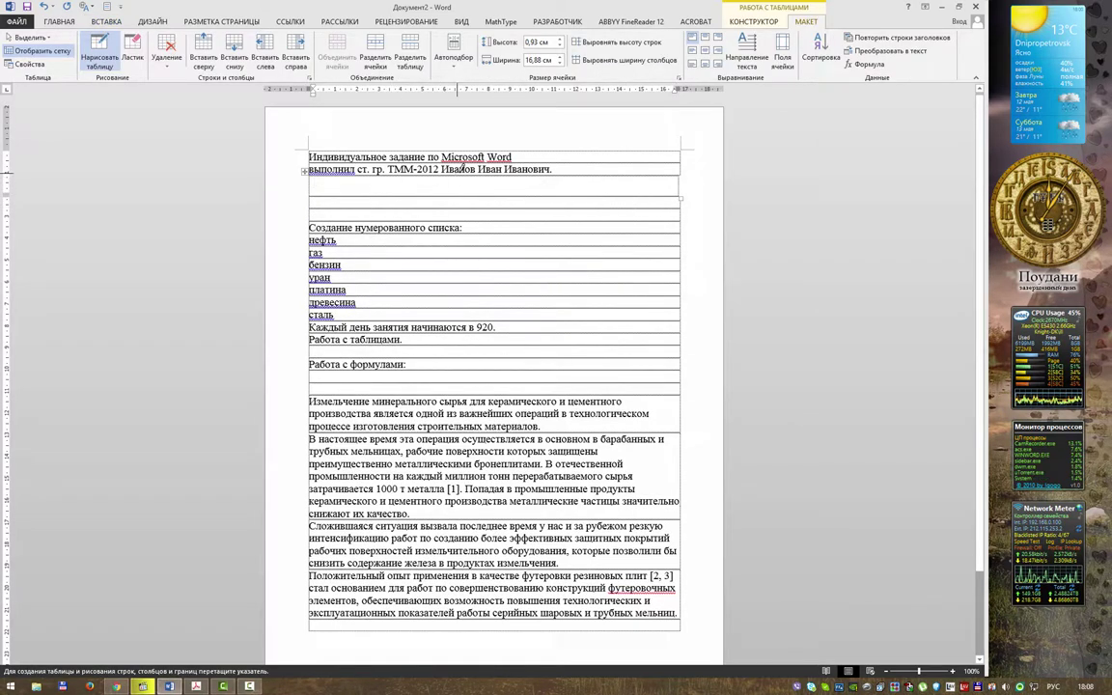
pyautogui.press('alt')
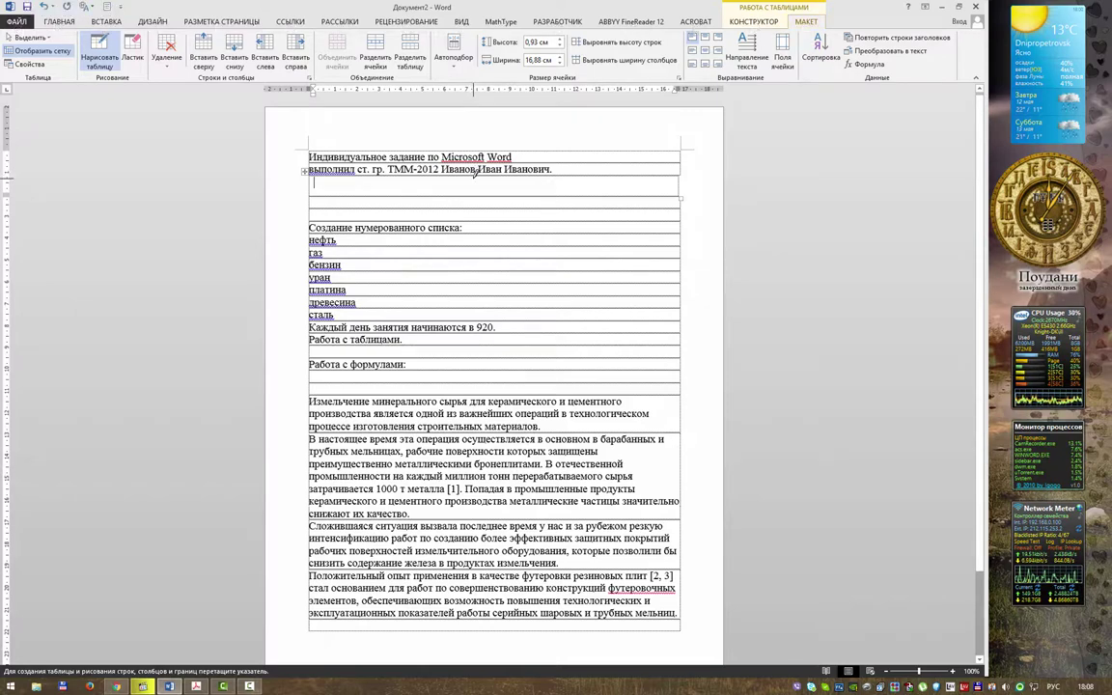
pyautogui.keyDown('ctrl'); pyautogui.scroll(4, 473, 169); pyautogui.keyUp('ctrl')
pyautogui.keyDown('ctrl'); pyautogui.scroll(1, 473, 169); pyautogui.keyUp('ctrl')
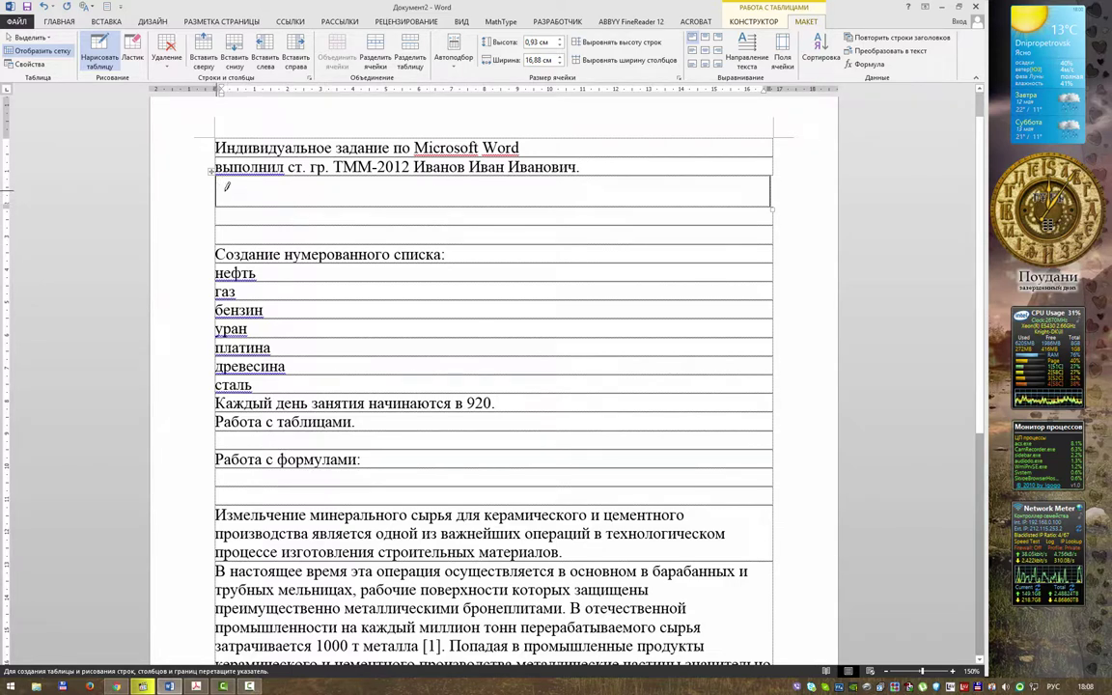
# - Divide the empty row into two rows and split the upper one into left and right cells
pyautogui.moveTo(227, 174); pyautogui.dragTo(660, 182)
pyautogui.moveTo(692, 183); pyautogui.dragTo(571, 199)
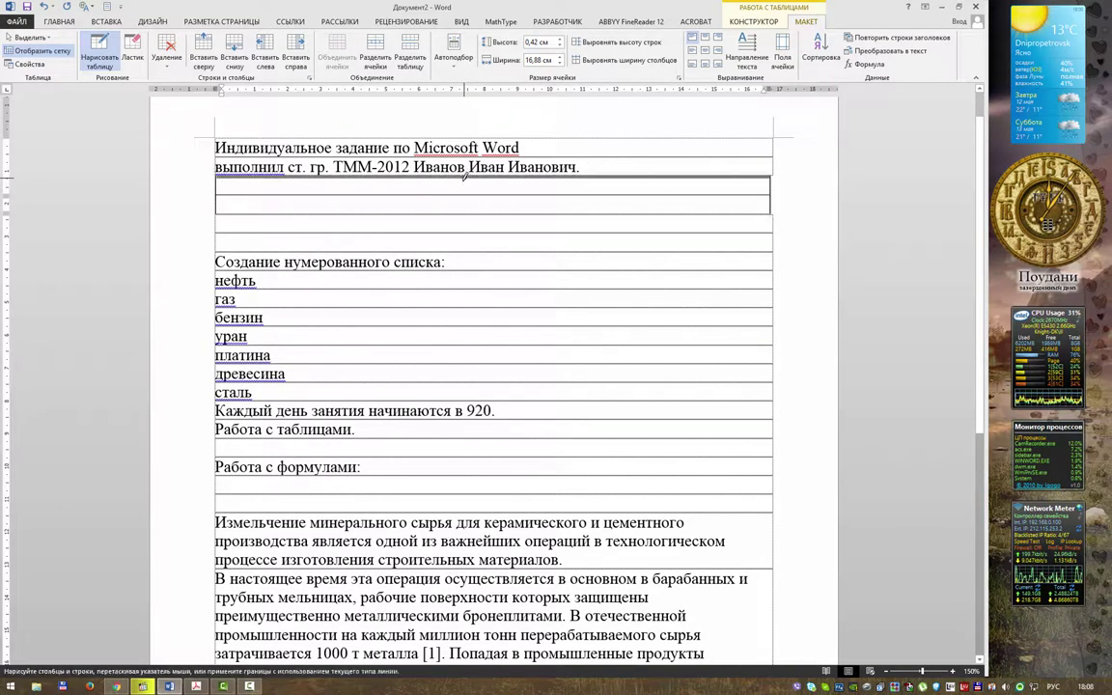
pyautogui.moveTo(463, 177); pyautogui.dragTo(462, 193)
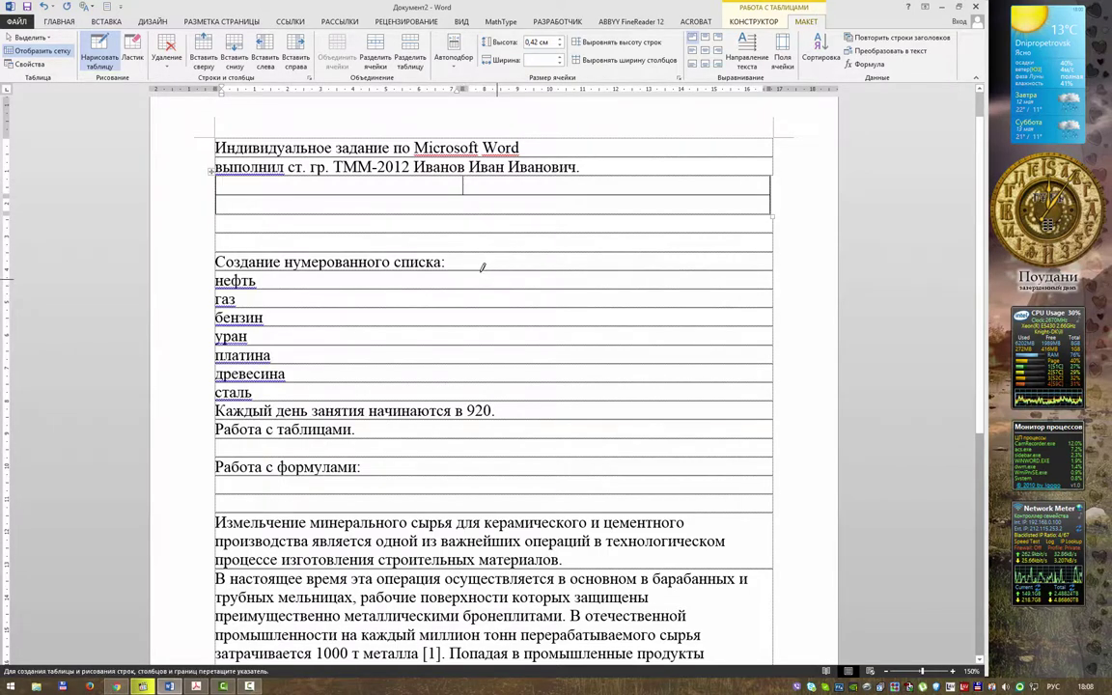
pyautogui.click(953, 8)
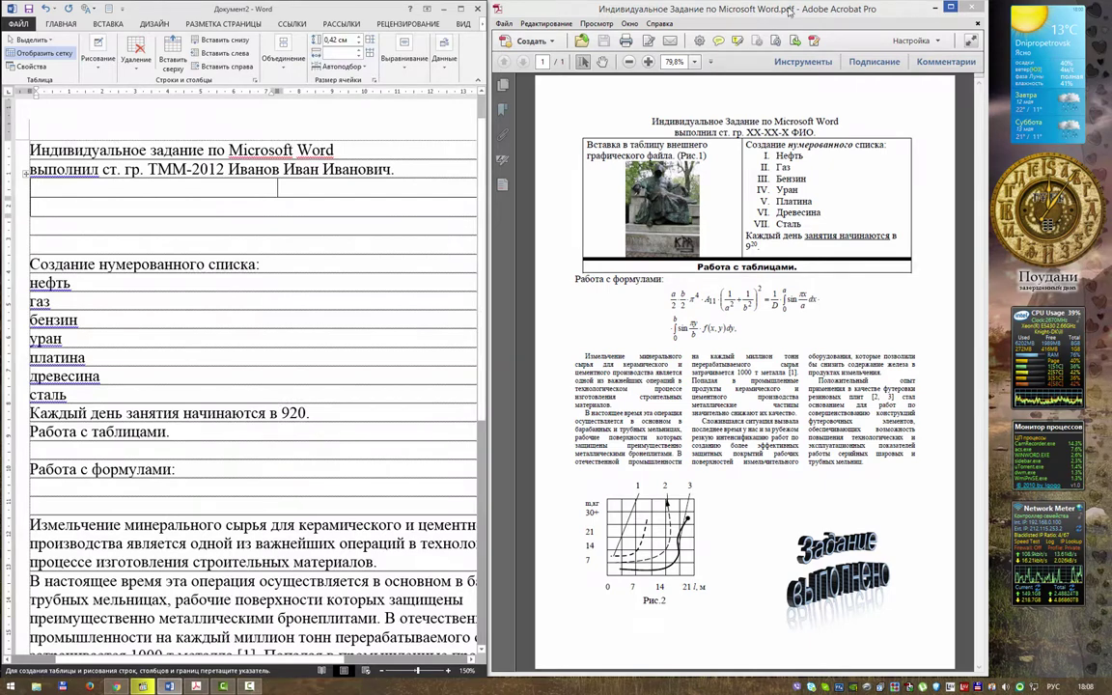
pyautogui.click(461, 8)
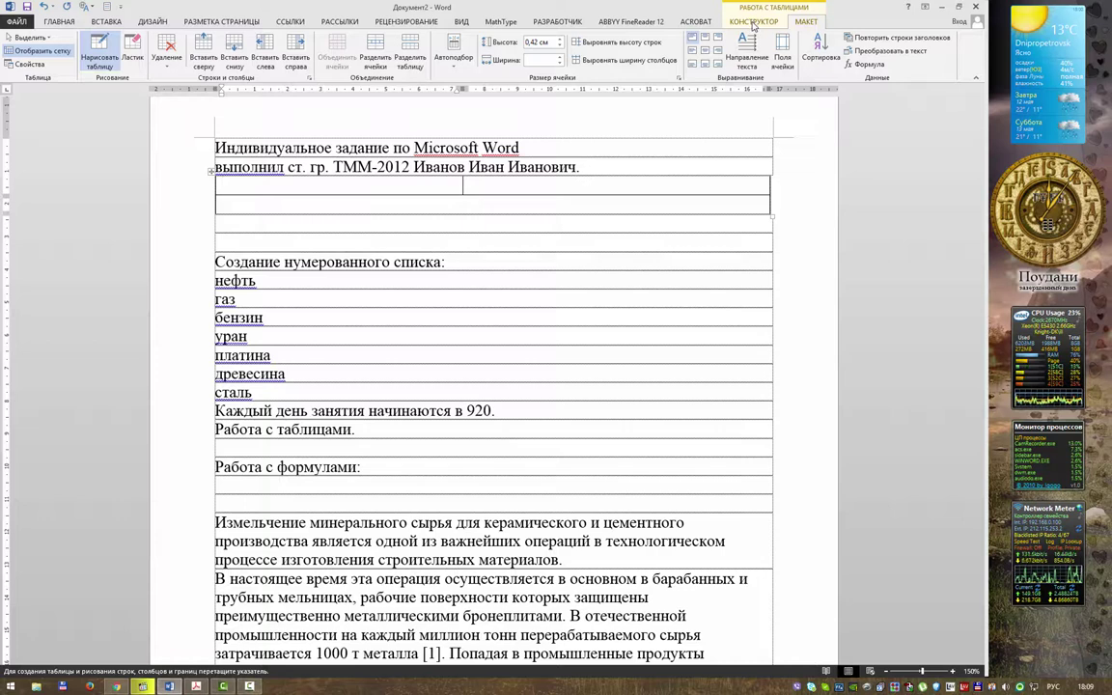
pyautogui.click(407, 197)
# - Paint a 3 pt bottom border under the two-cell row with the Border Painter
pyautogui.press('Escape')
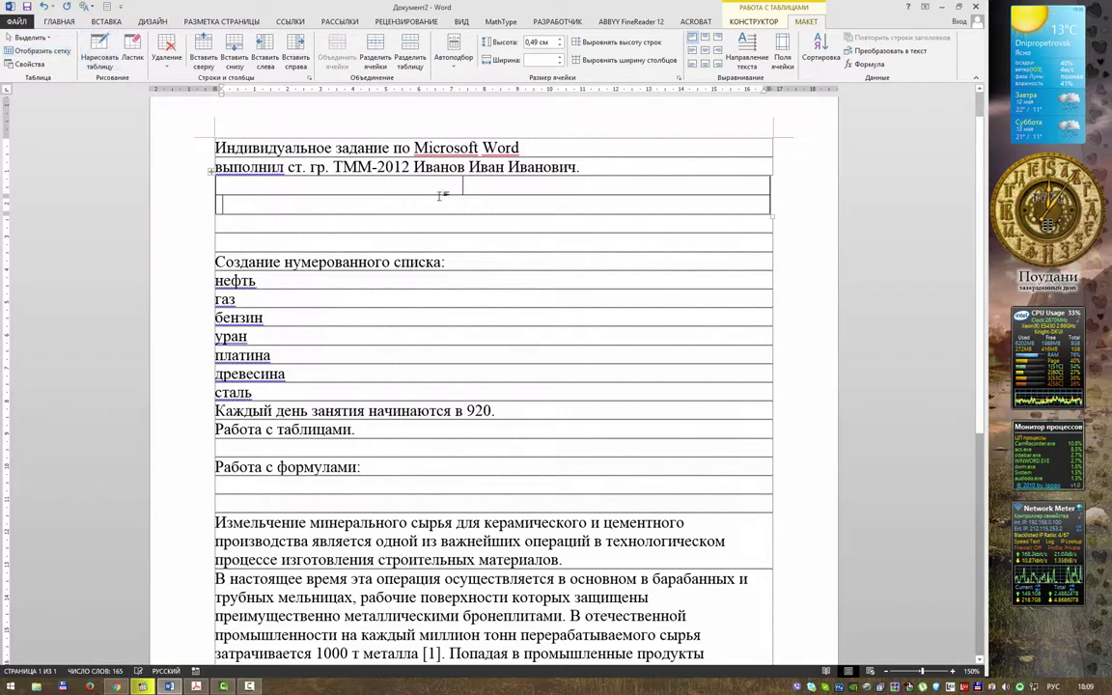
pyautogui.click(754, 21)
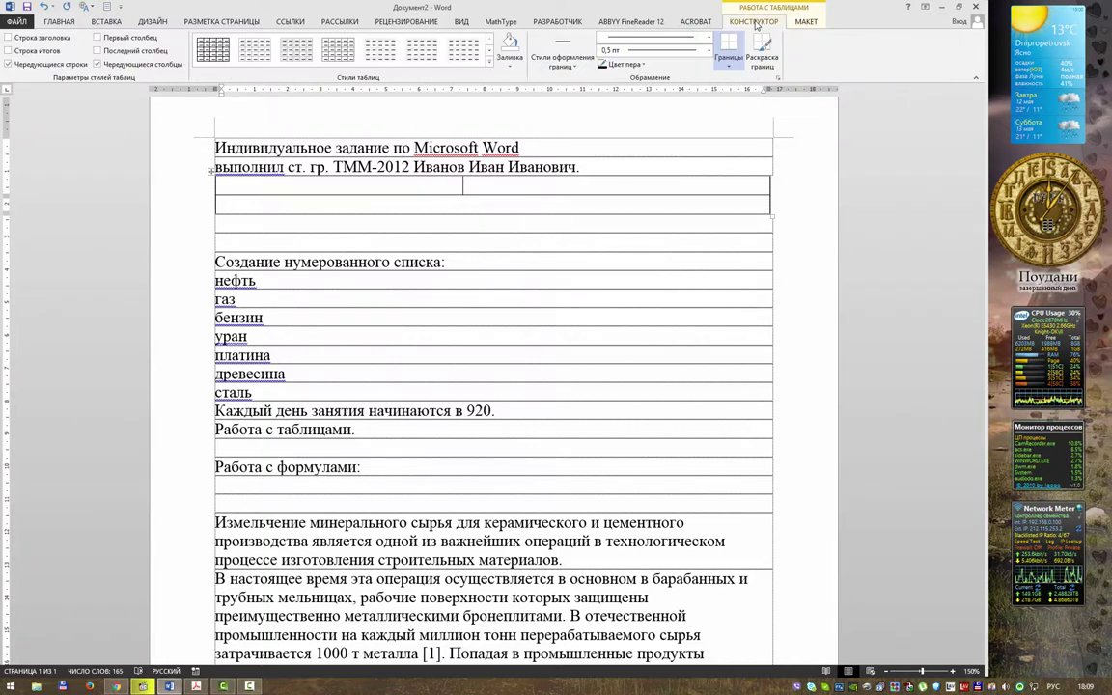
pyautogui.click(709, 49)
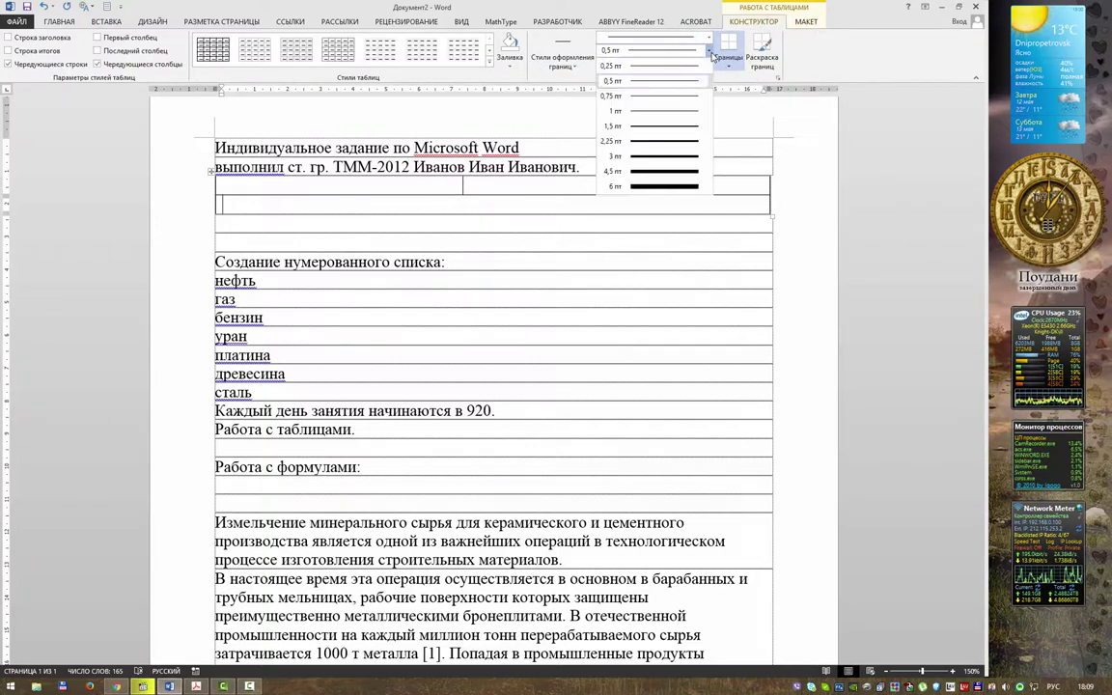
pyautogui.click(664, 156)
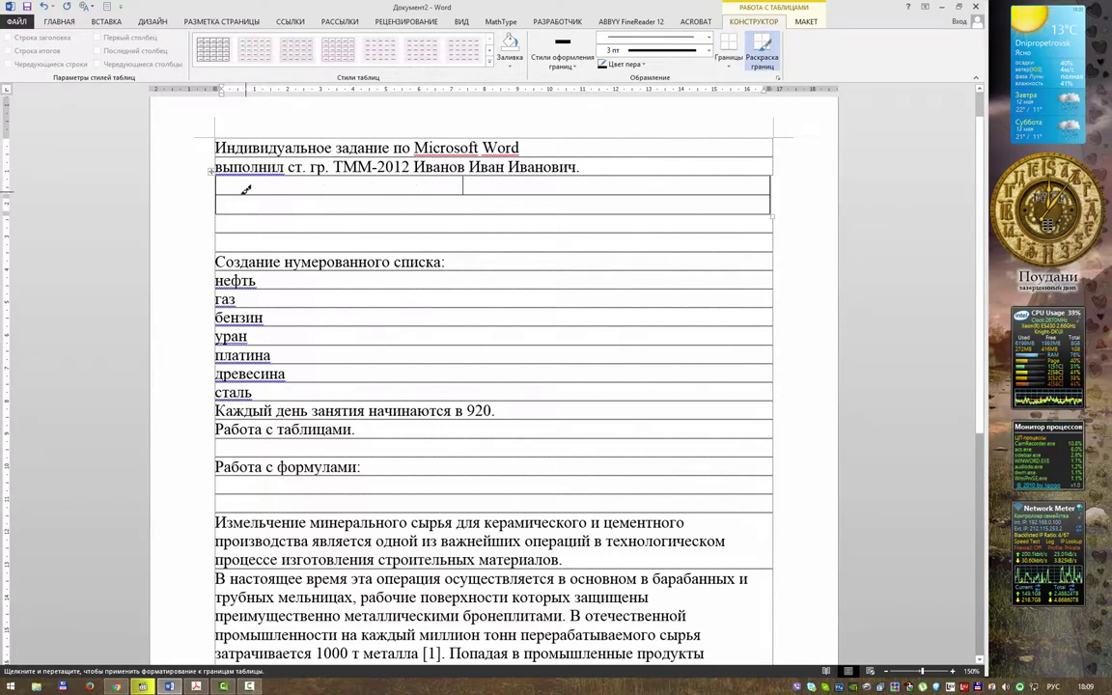
pyautogui.moveTo(278, 193); pyautogui.dragTo(567, 185)
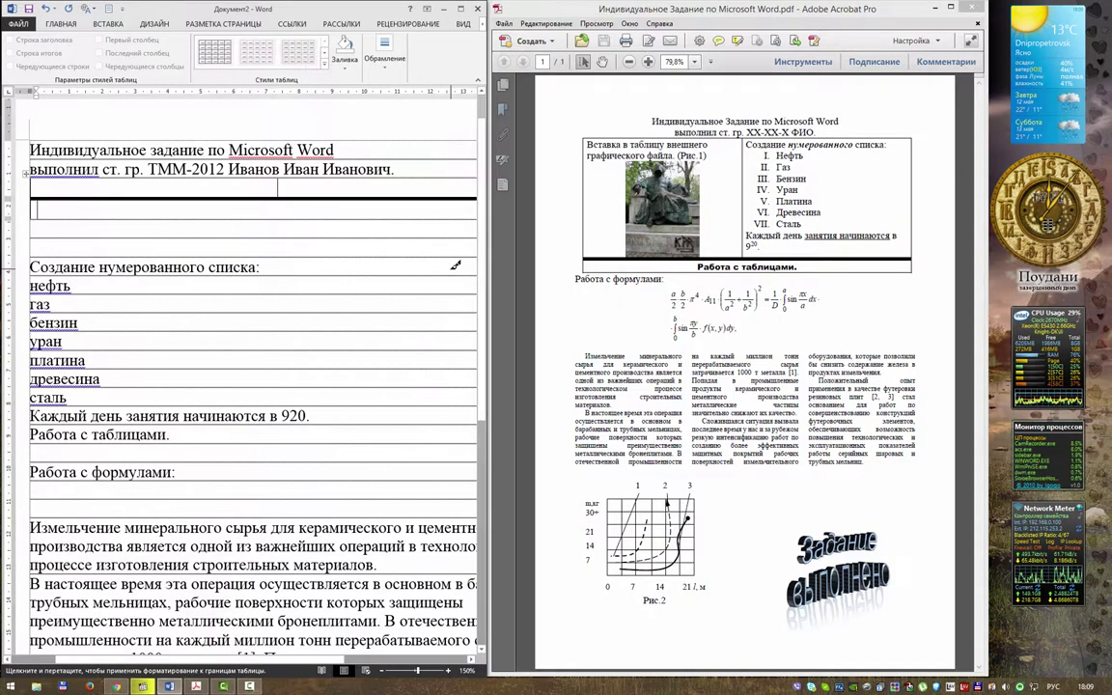
# - Exit border painting and select the numbered-list block of text
pyautogui.press('alt')
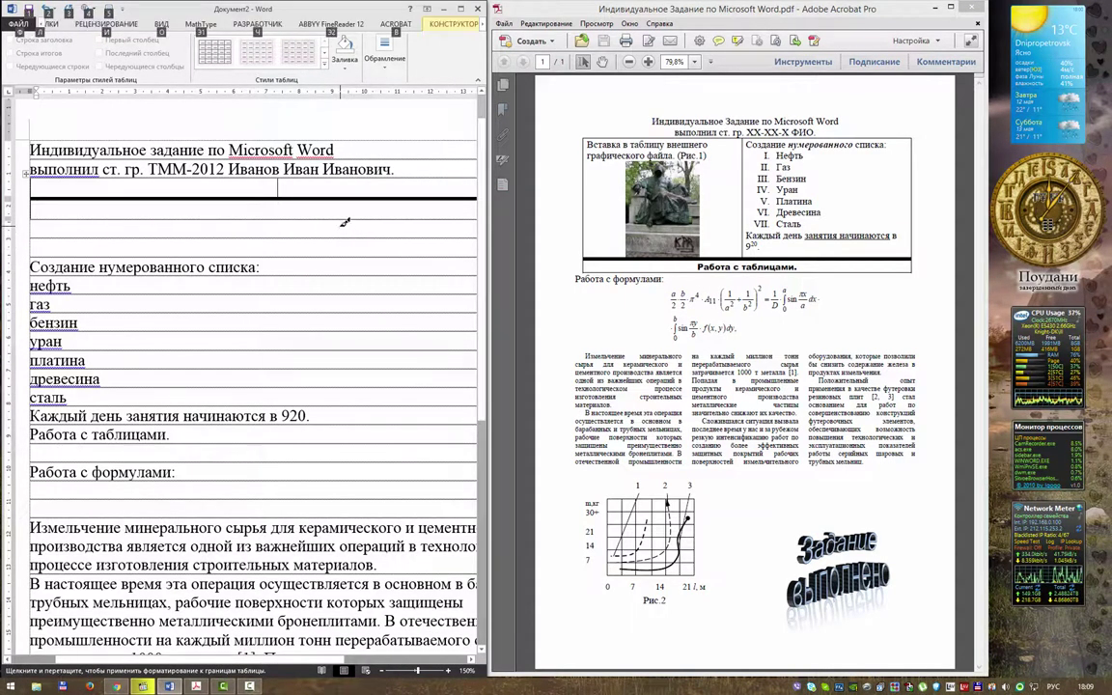
pyautogui.keyDown('ctrl'); pyautogui.scroll(-4, 345, 220); pyautogui.keyUp('ctrl')
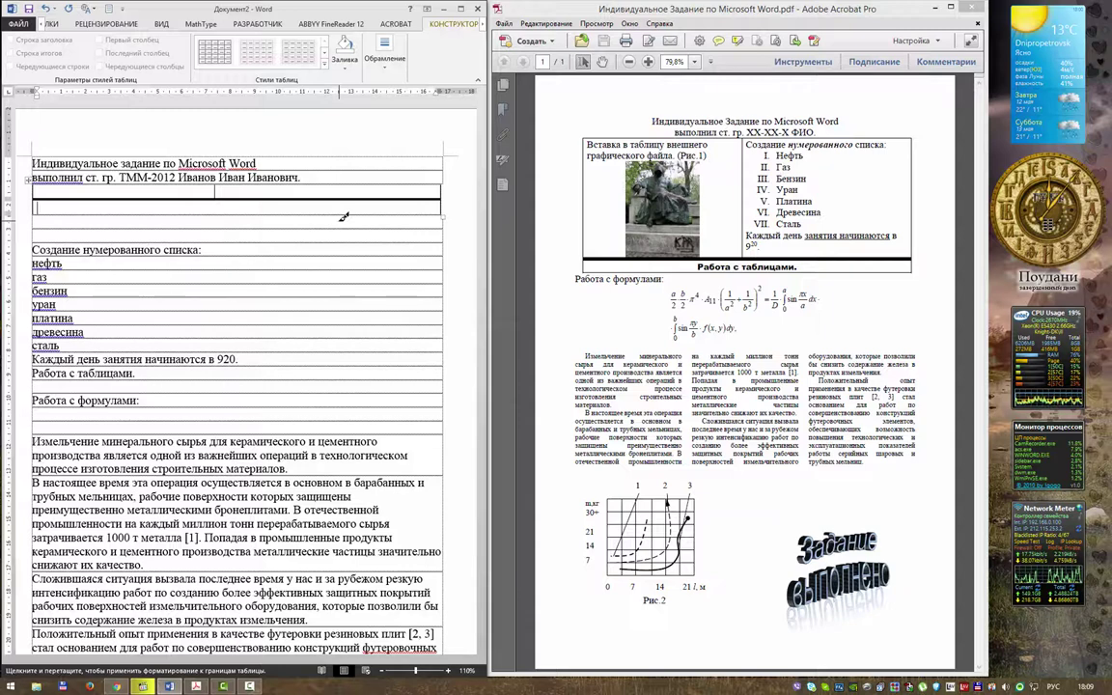
pyautogui.press('Escape')
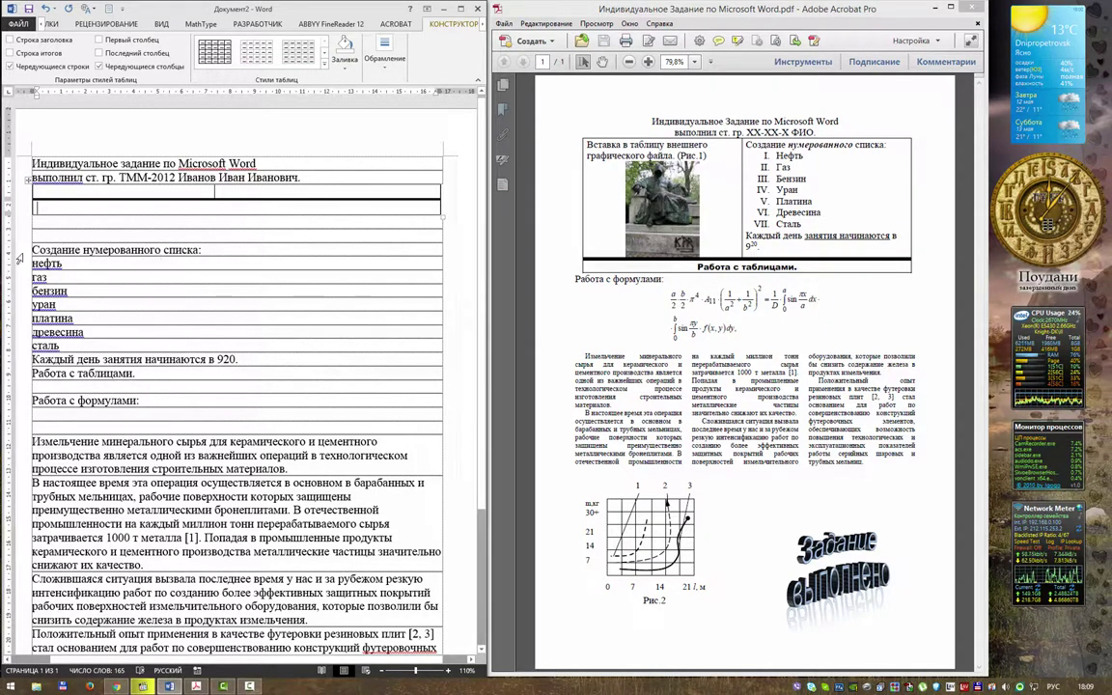
pyautogui.moveTo(166, 255)
pyautogui.mouseDown()
pyautogui.moveTo(140, 318)
pyautogui.moveTo(135, 374)
pyautogui.mouseUp()
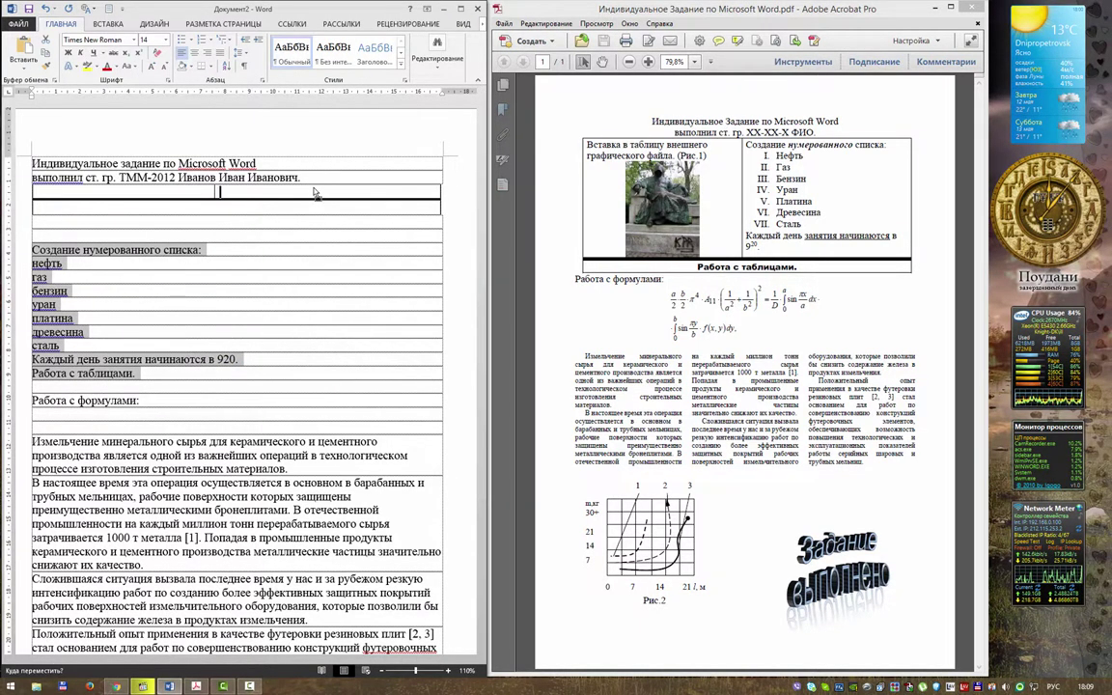
# - Drag the numbered-list block into the right cell and centre the two title lines
pyautogui.moveTo(244, 220); pyautogui.dragTo(307, 202)
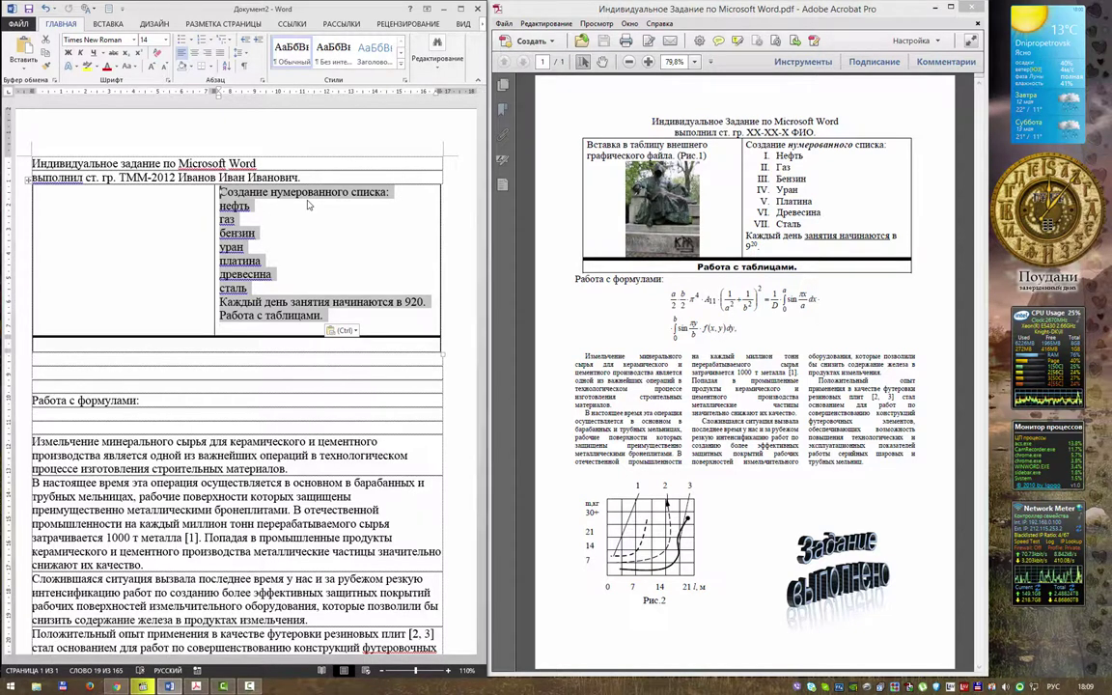
pyautogui.click(243, 316)
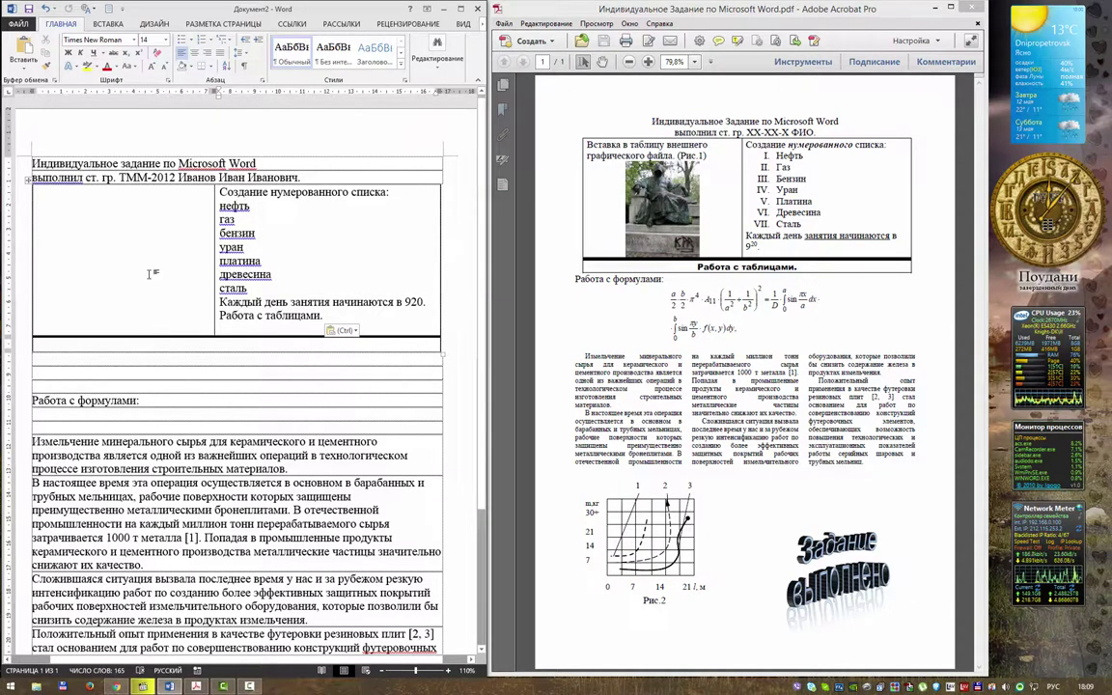
pyautogui.moveTo(299, 178); pyautogui.dragTo(18, 164)
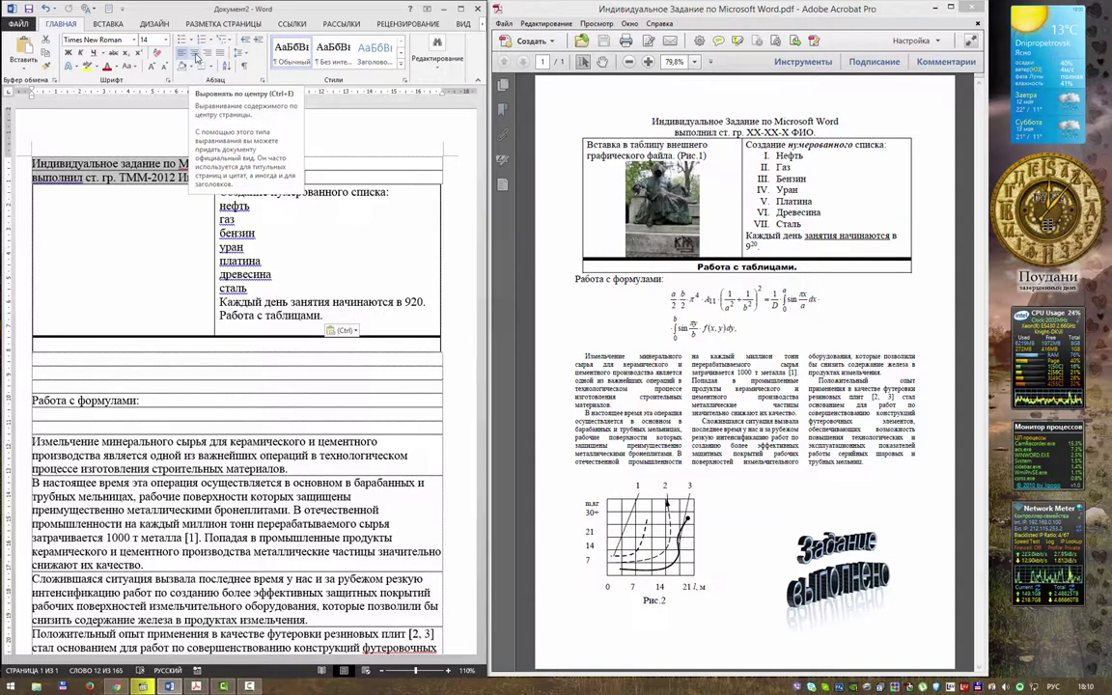
pyautogui.click(196, 54)
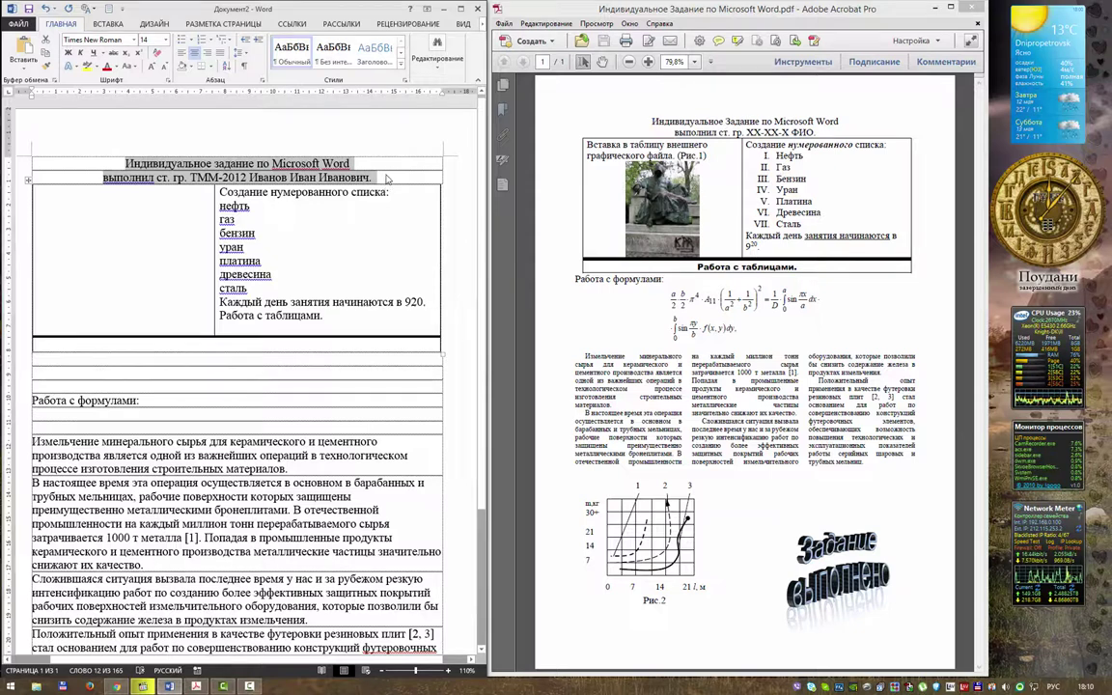
pyautogui.click(387, 184)
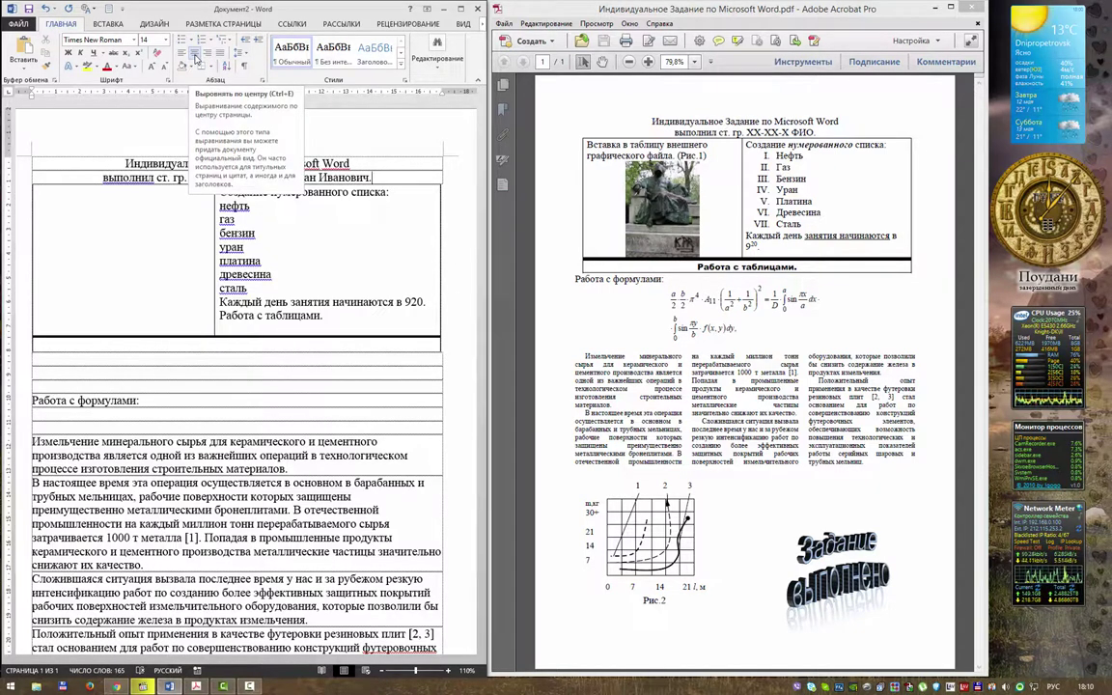
pyautogui.click(138, 204)
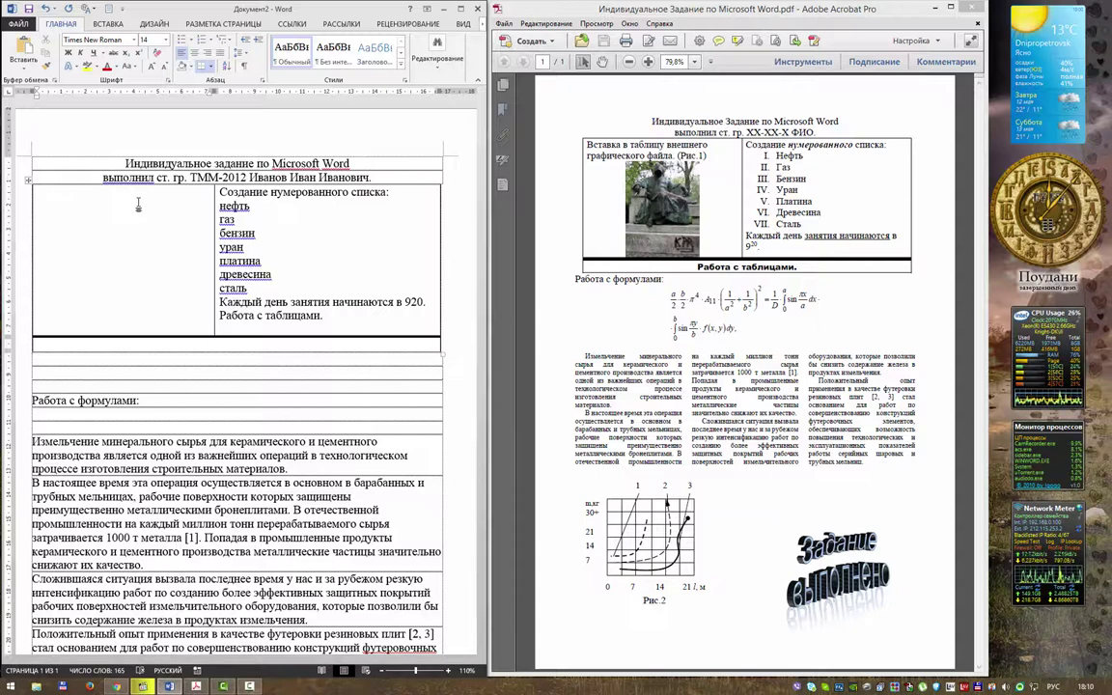
# - Finish the left-cell caption ending 'в таблицу внешнего графического файла (Рис.1).' and start a new line
pyautogui.write('Вставка в т')
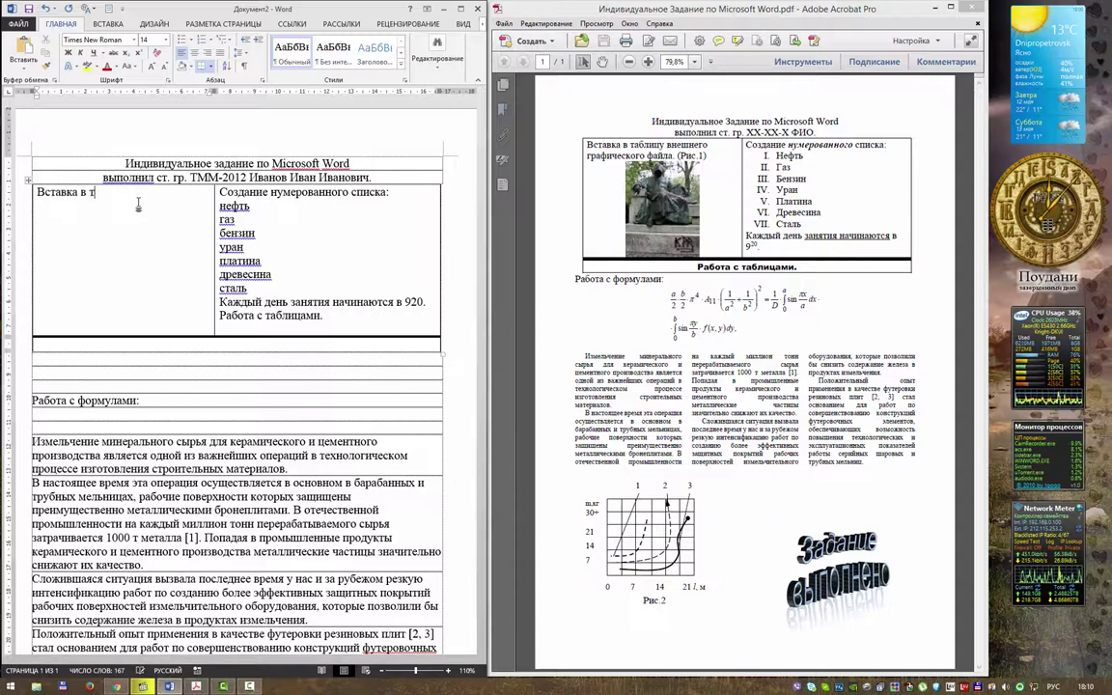
pyautogui.write('аблицу внешнего графического файла (Рис.1)')
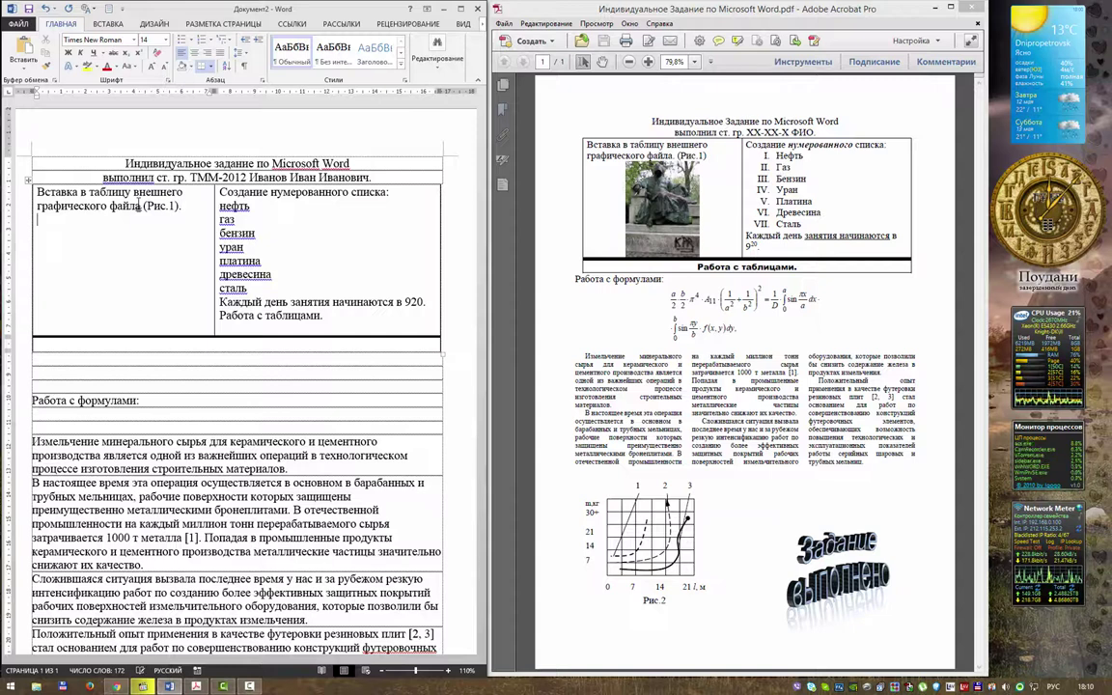
pyautogui.write('.')
pyautogui.press('Return')
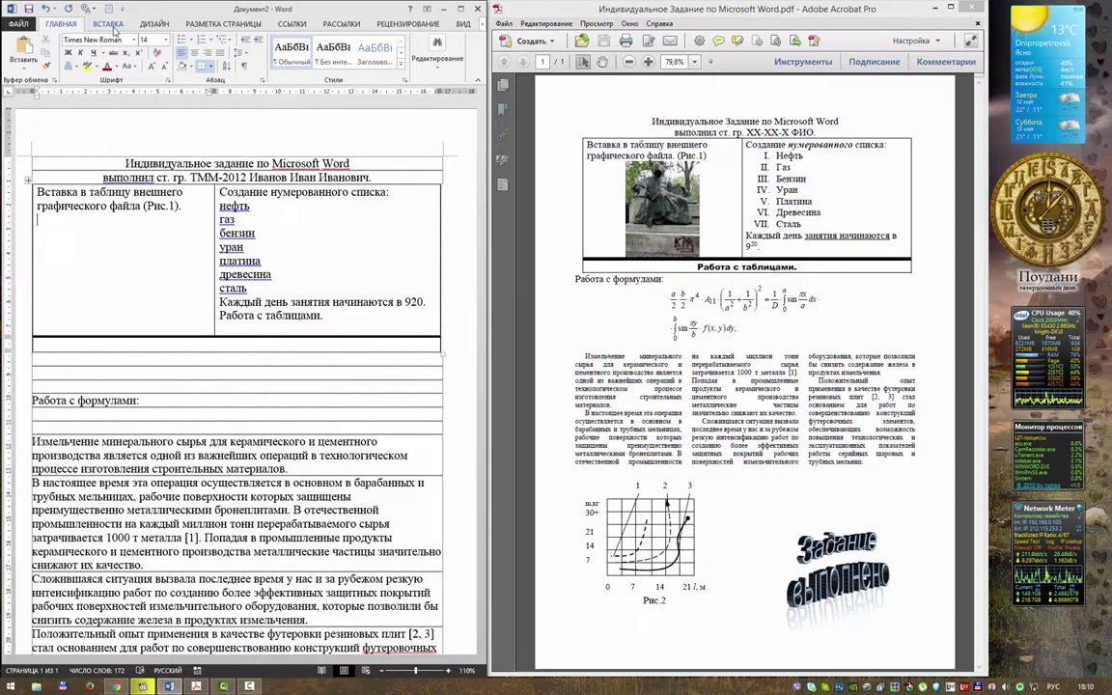
pyautogui.click(110, 24)
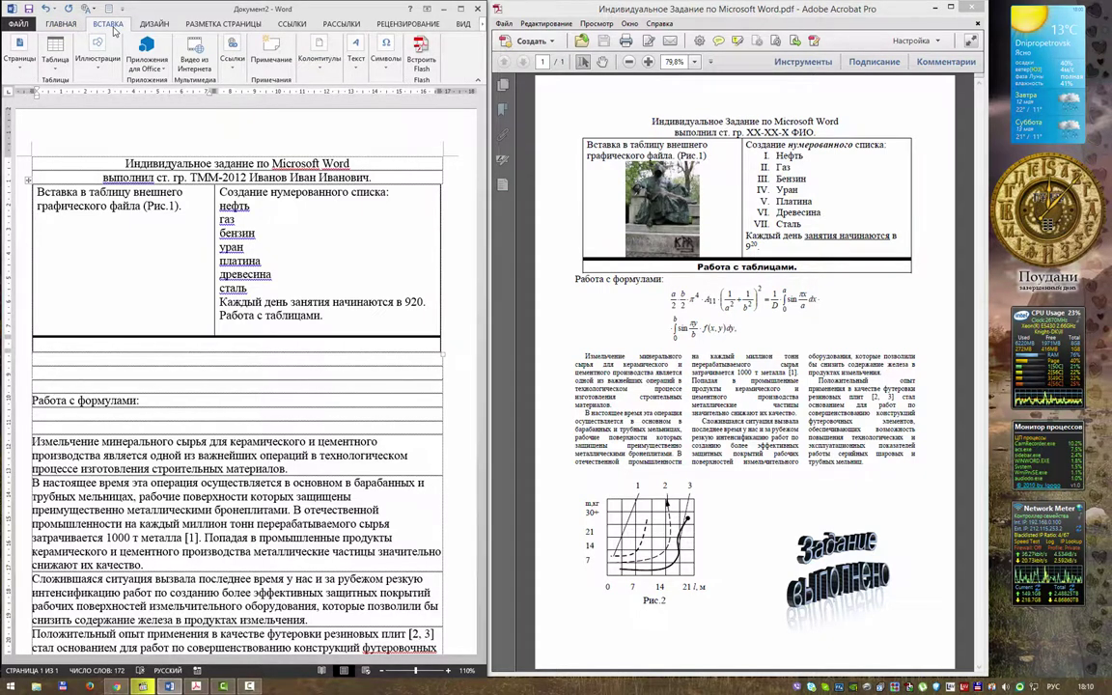
pyautogui.doubleClick(400, 8)
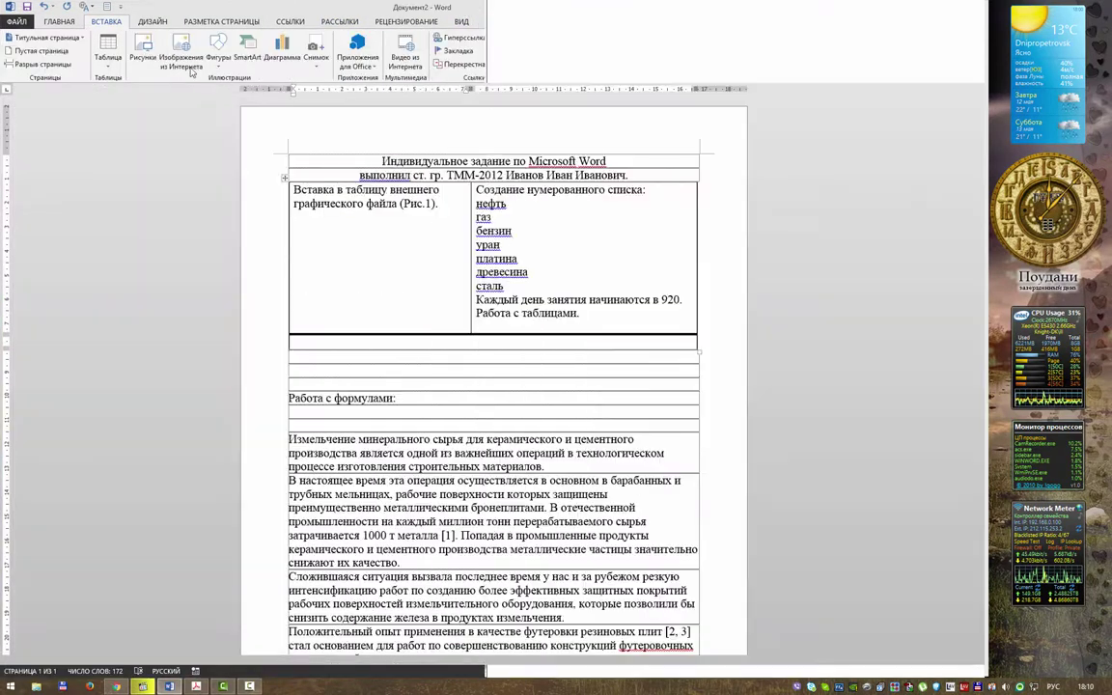
# - Insert the external picture file under the caption and tile Word beside the PDF
pyautogui.click(145, 60)
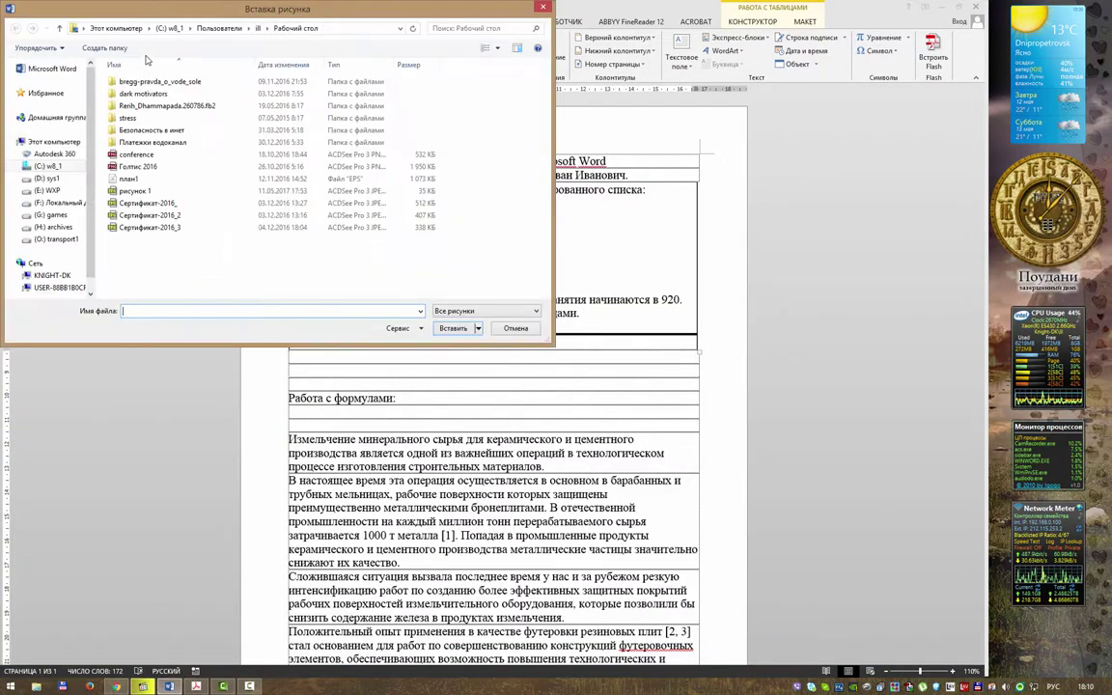
pyautogui.doubleClick(142, 191)
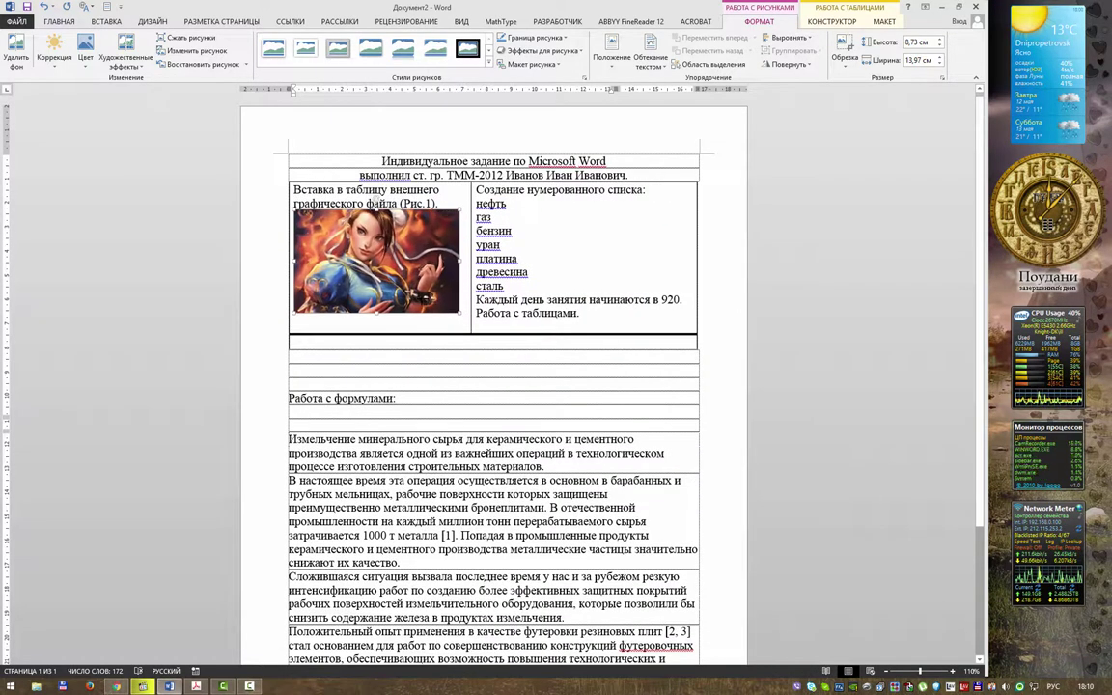
pyautogui.click(501, 320)
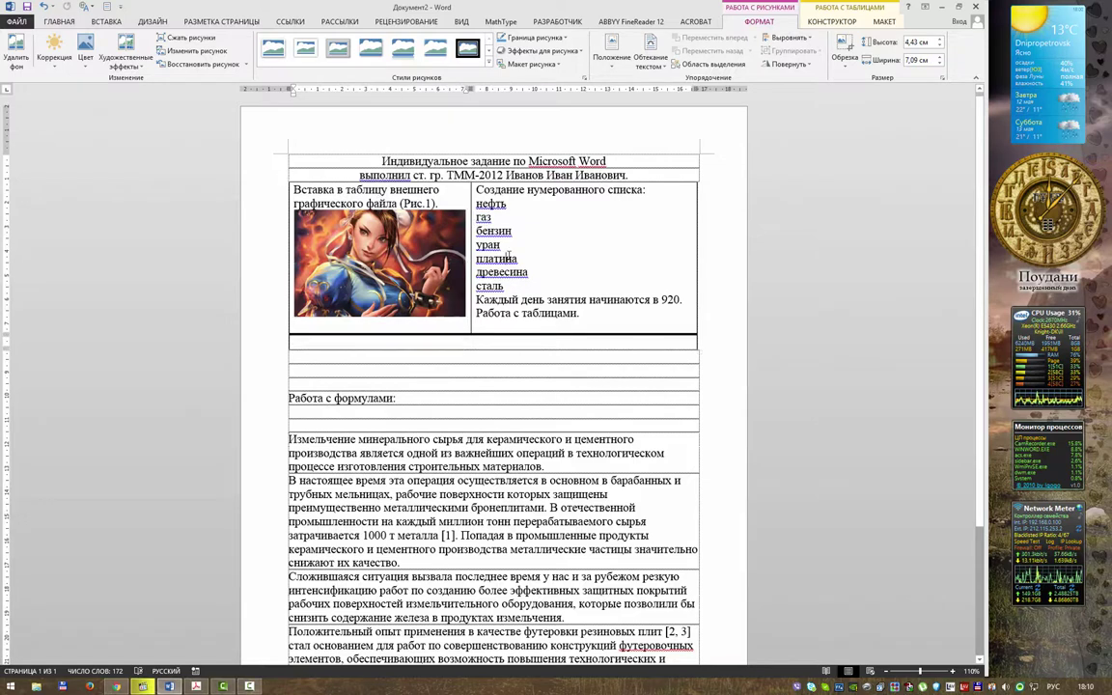
pyautogui.click(956, 8)
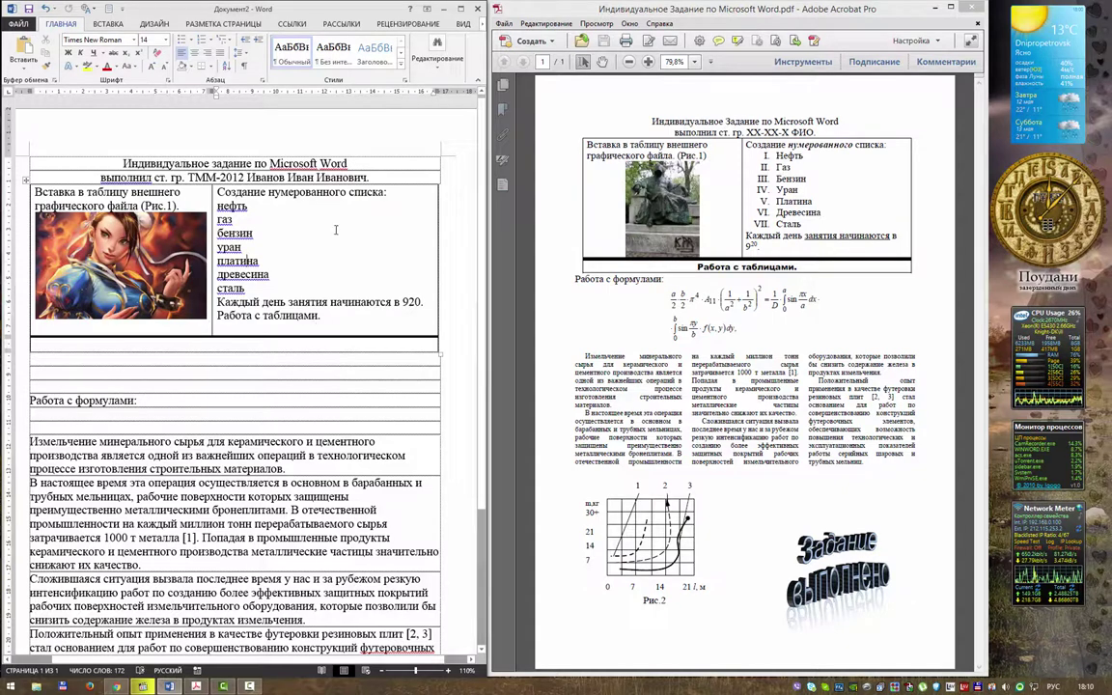
# - Make 'нумерованного' bold italic and superscript the 20 in 920
pyautogui.doubleClick(287, 193)
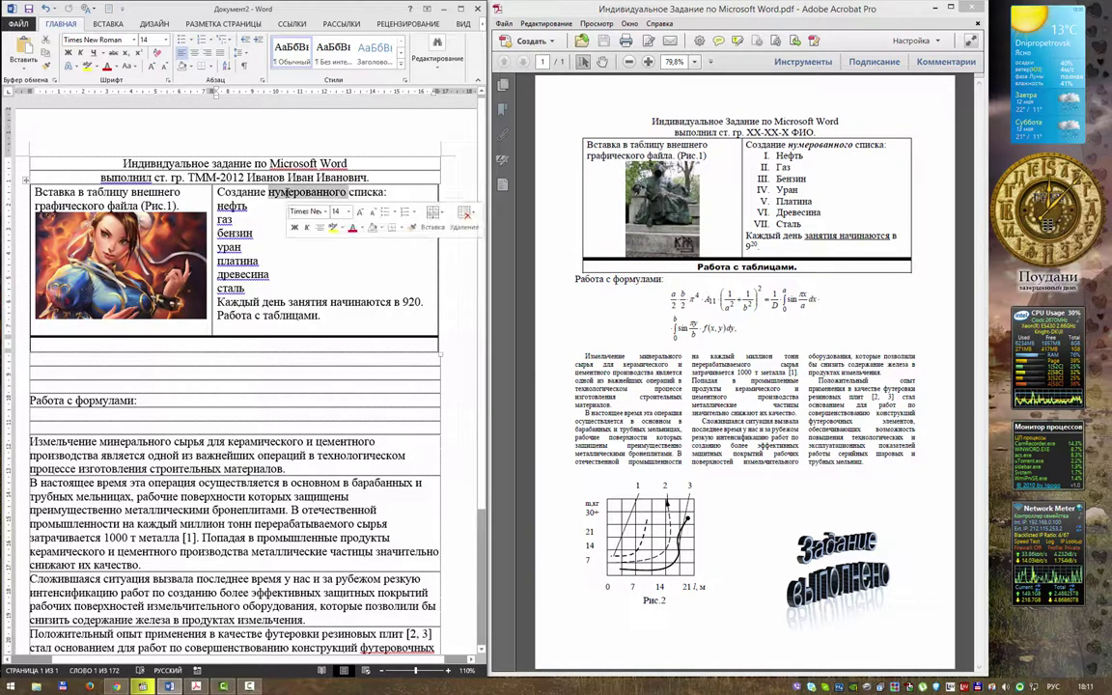
pyautogui.click(81, 53)
pyautogui.click(67, 54)
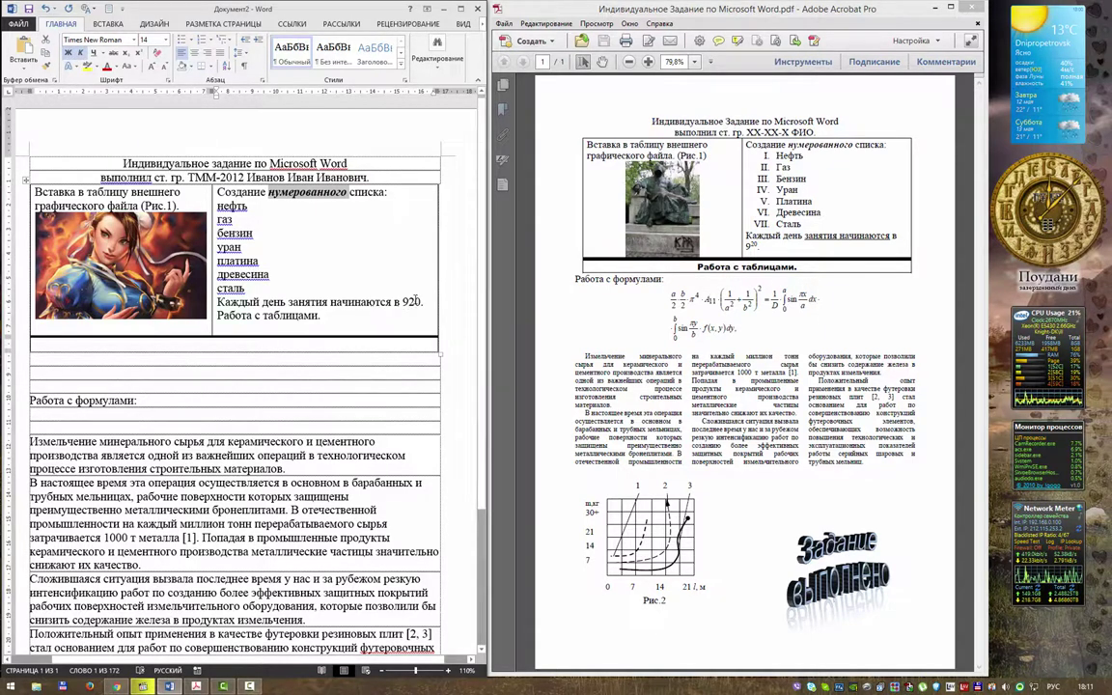
pyautogui.moveTo(421, 302); pyautogui.dragTo(409, 302)
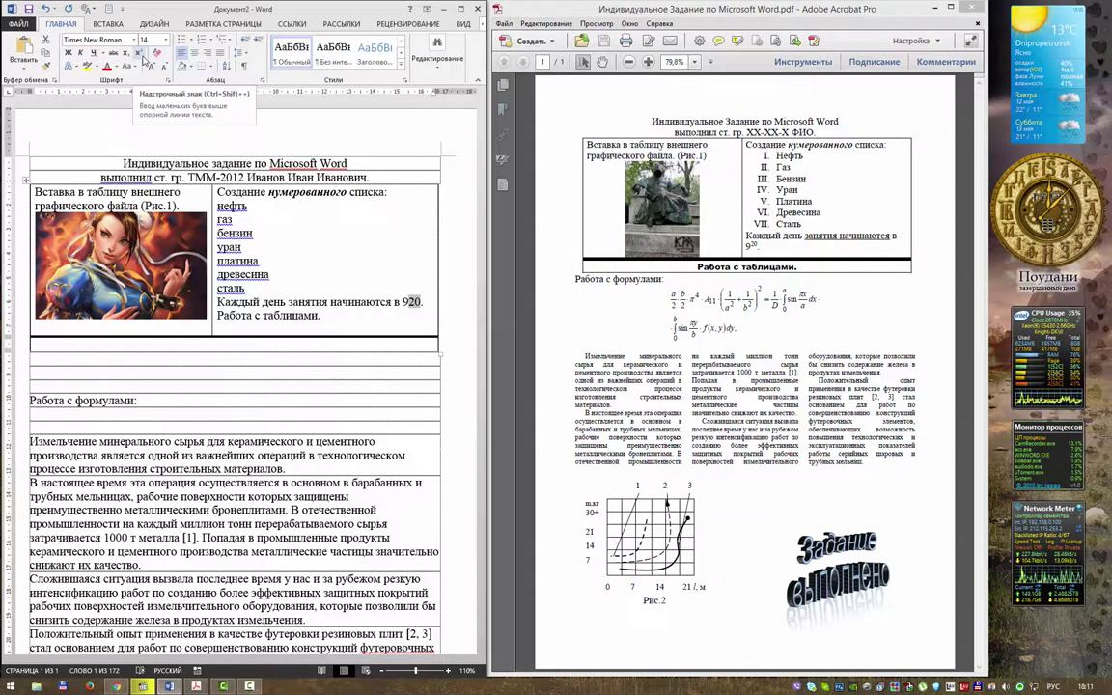
pyautogui.click(144, 60)
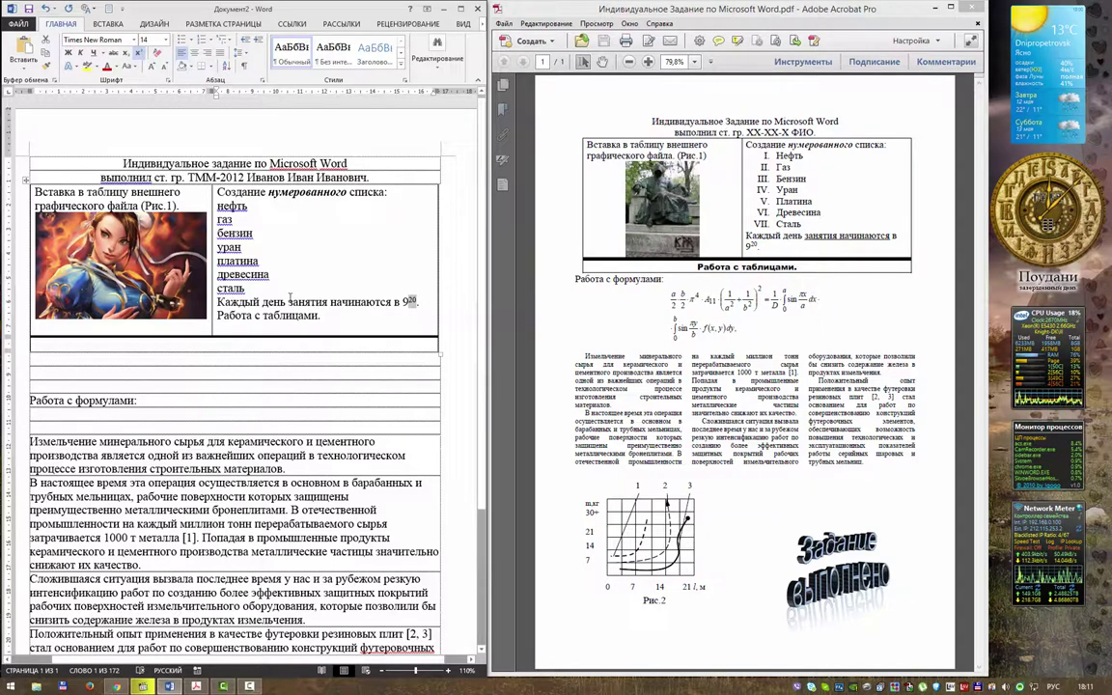
# - Underline 'занятия начинаются' and move 'Работа с таблицами.' into the row below
pyautogui.moveTo(289, 302); pyautogui.dragTo(392, 303)
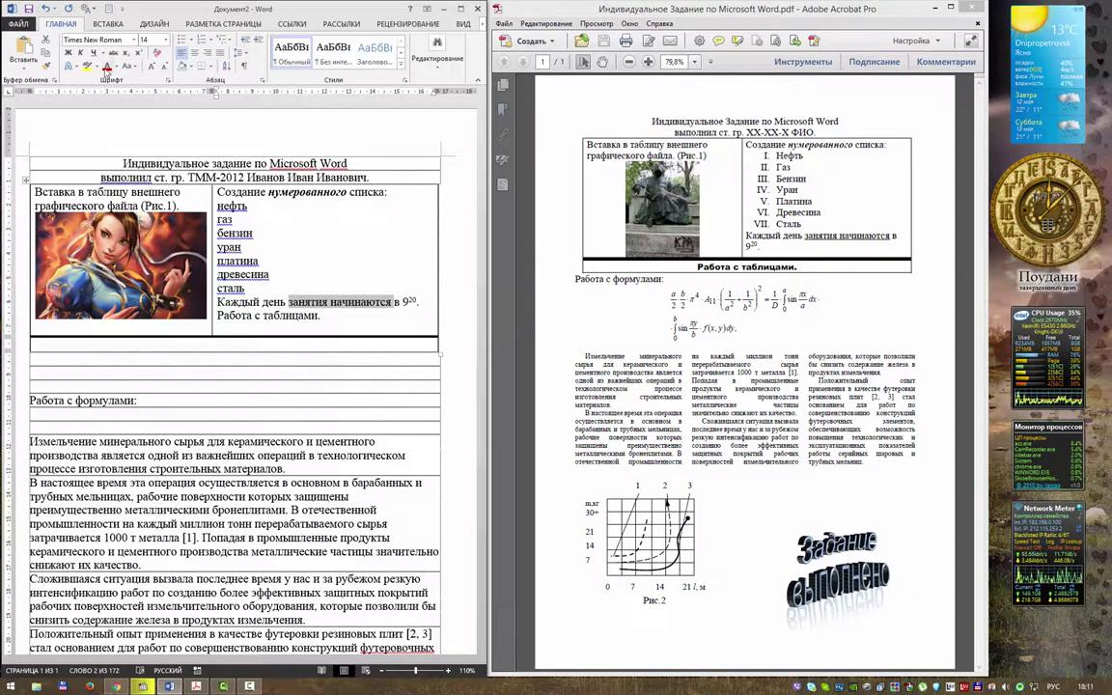
pyautogui.click(93, 53)
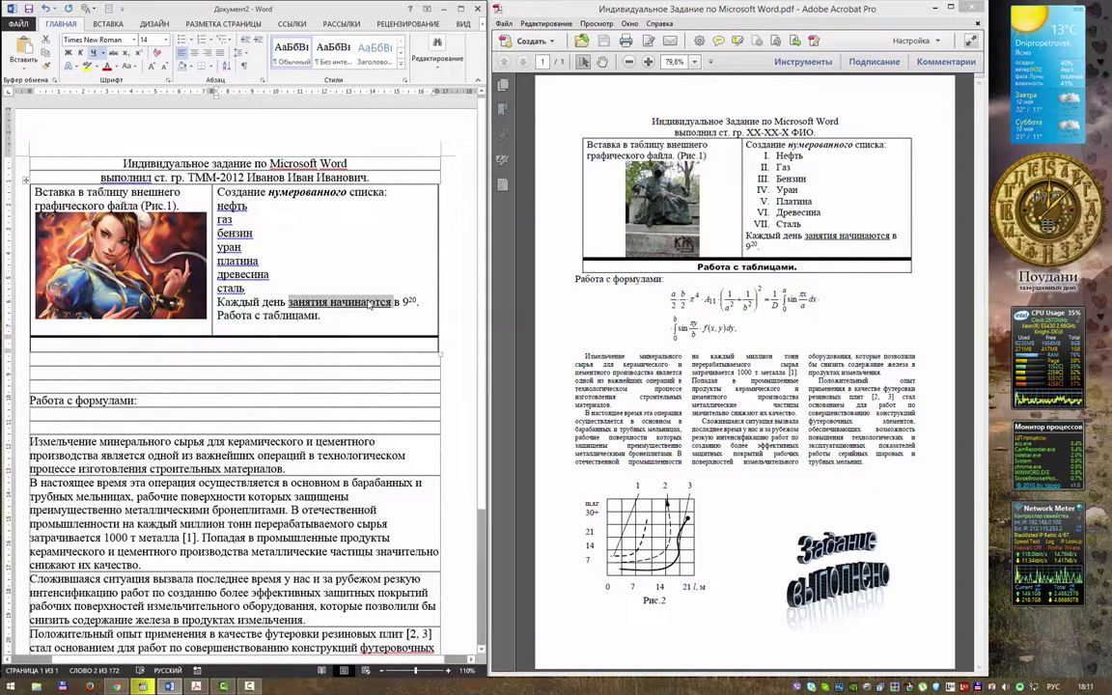
pyautogui.click(276, 302)
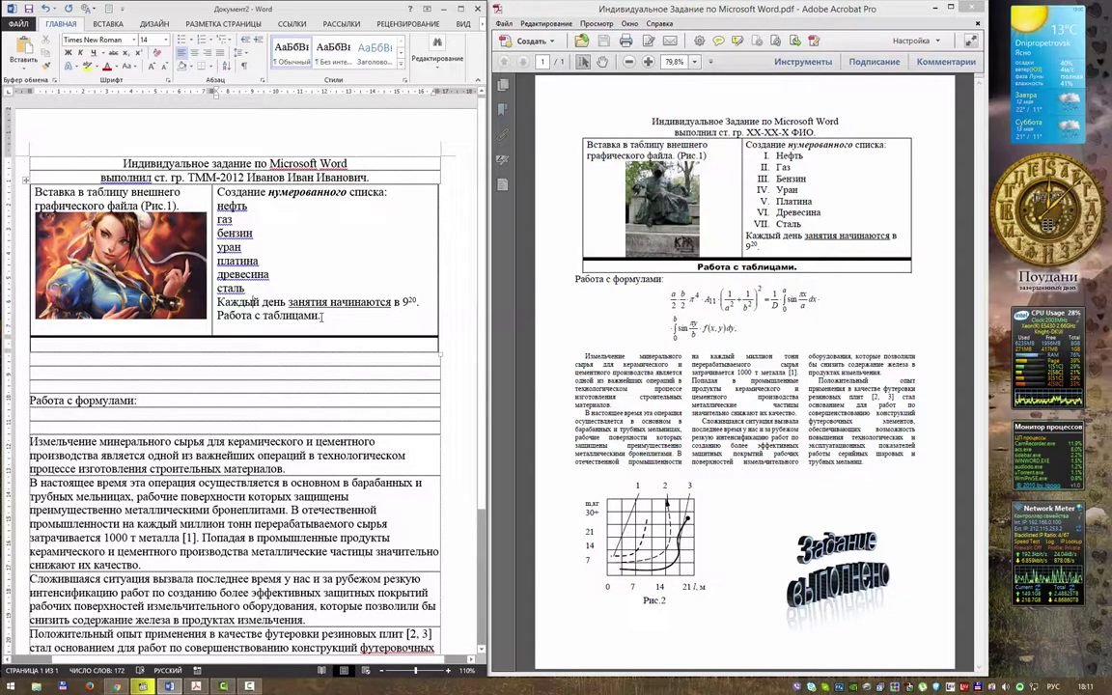
pyautogui.moveTo(326, 313)
pyautogui.mouseDown()
pyautogui.moveTo(218, 315)
pyautogui.moveTo(220, 357)
pyautogui.mouseUp()
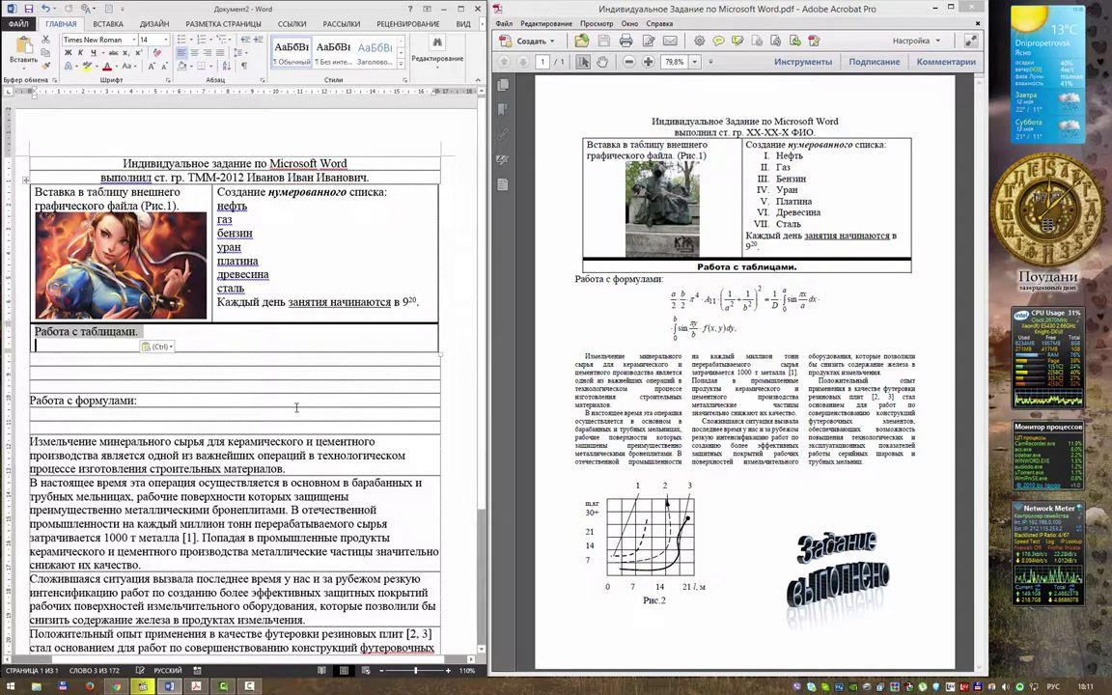
# - Delete the blank line, centre 'Работа с таблицами.' and select the list нефть through сталь
pyautogui.click(244, 335)
pyautogui.press('Delete')
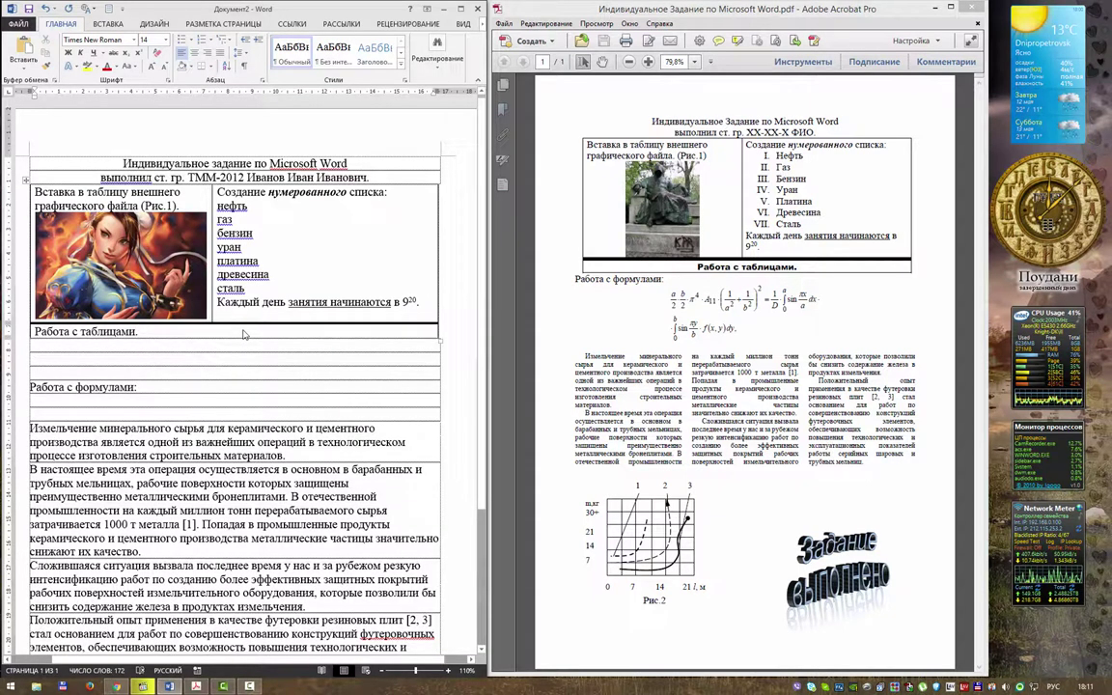
pyautogui.hotkey('ctrl', 'e')
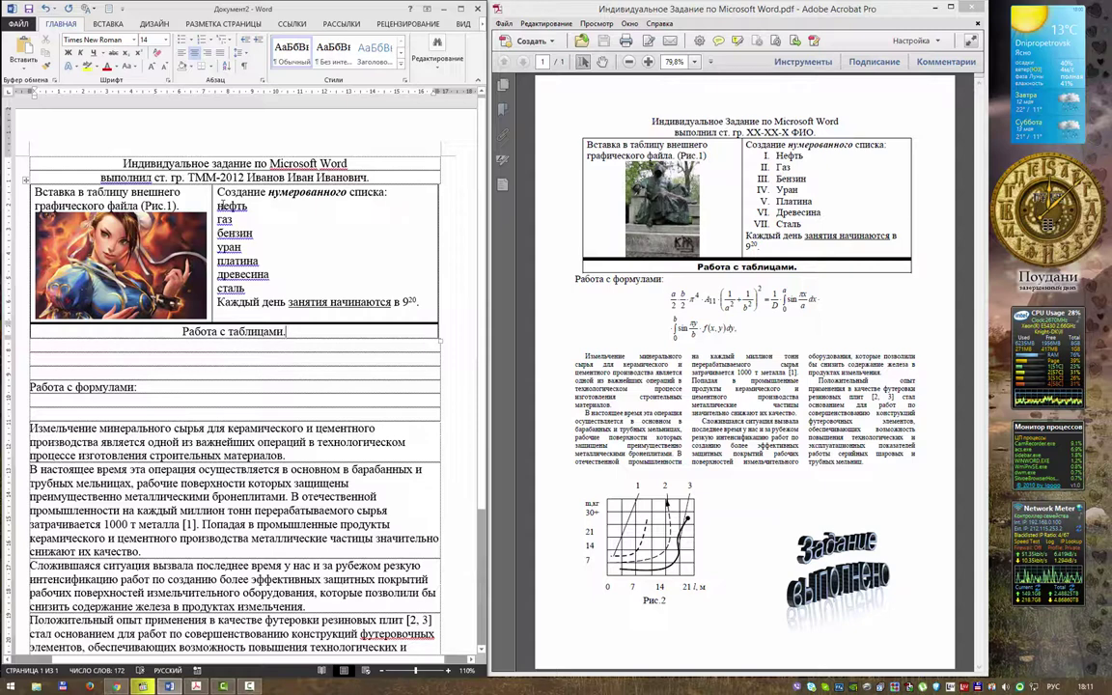
pyautogui.moveTo(219, 205); pyautogui.dragTo(287, 295)
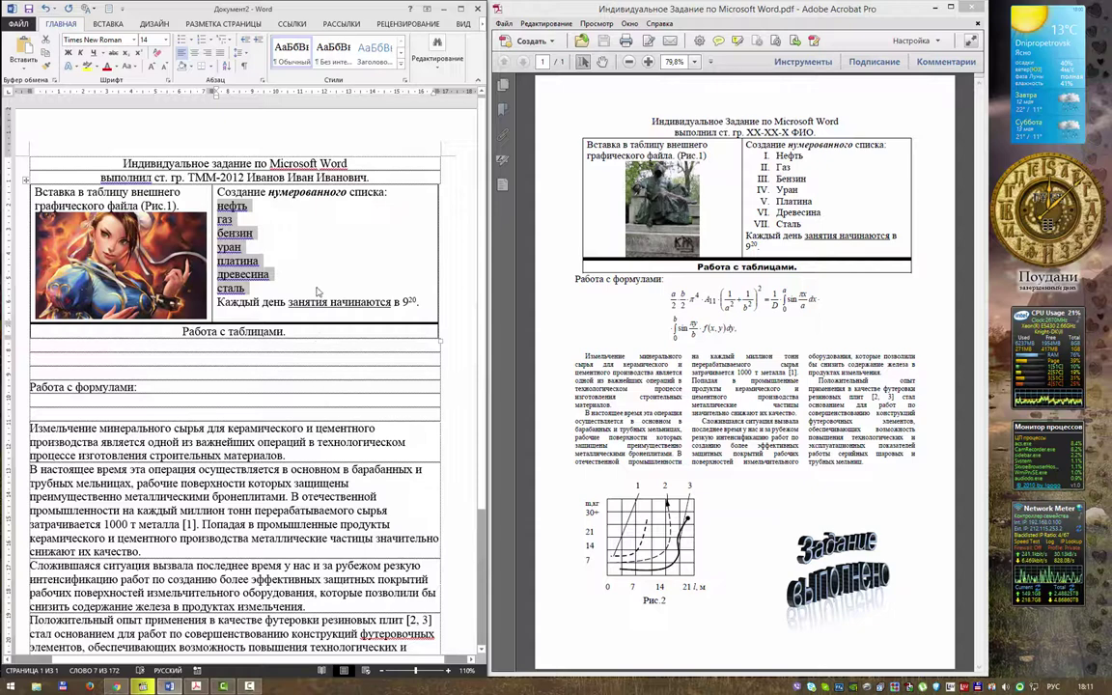
# - Apply I. II. III. numbering to нефть–сталь and drag its indent further right
pyautogui.click(212, 42)
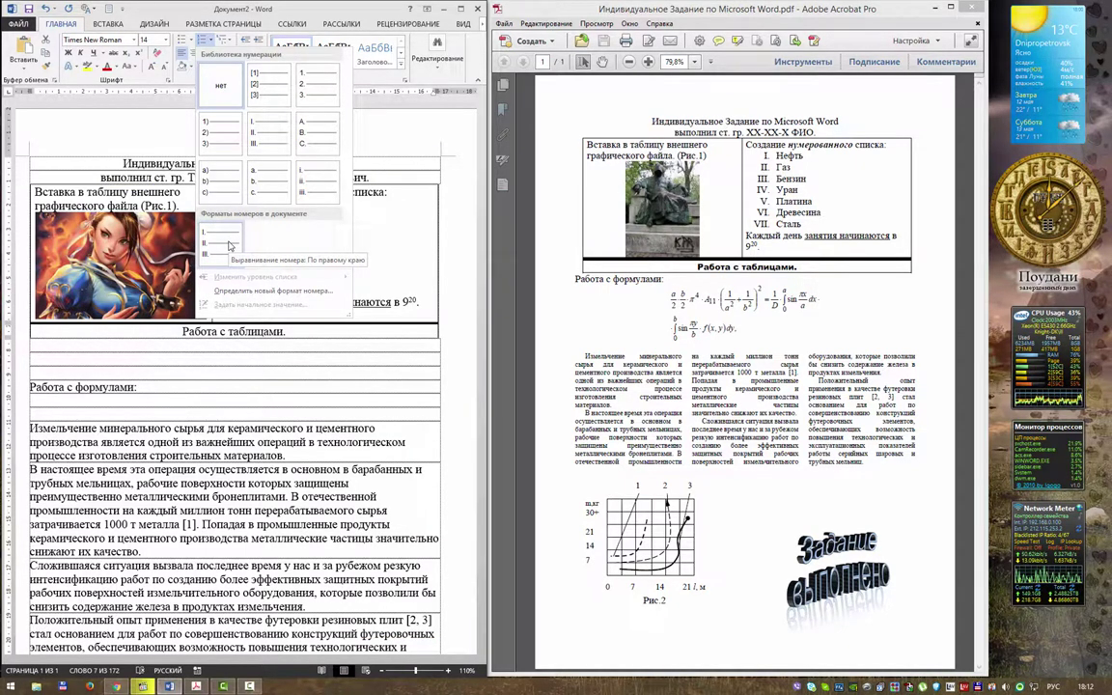
pyautogui.click(230, 246)
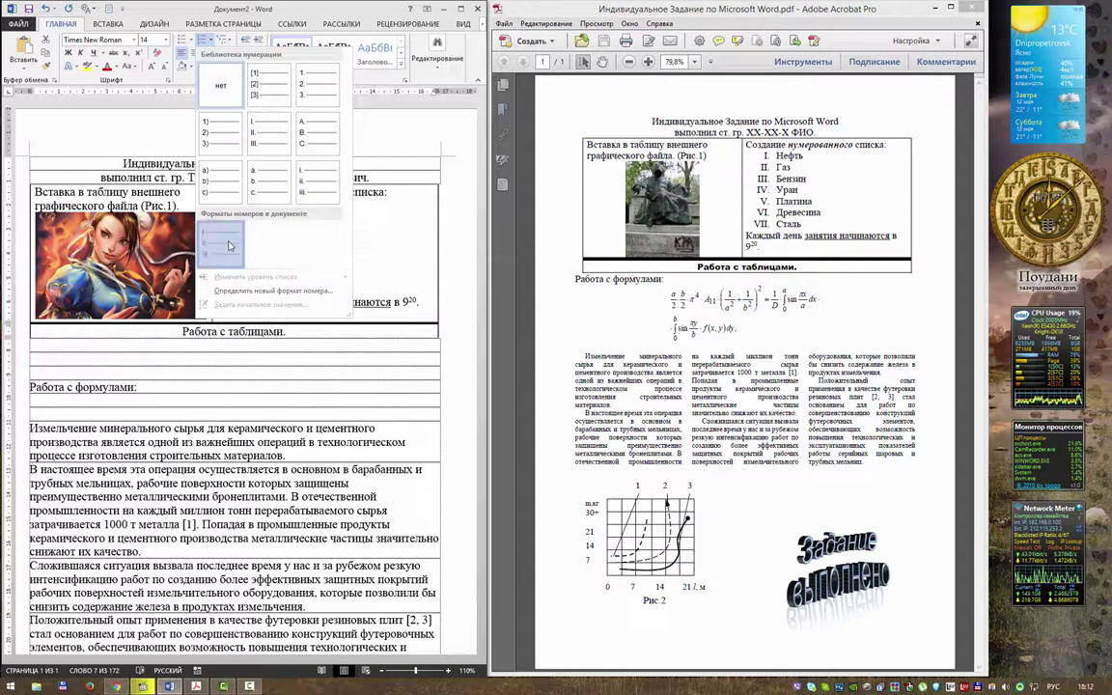
pyautogui.click(230, 246)
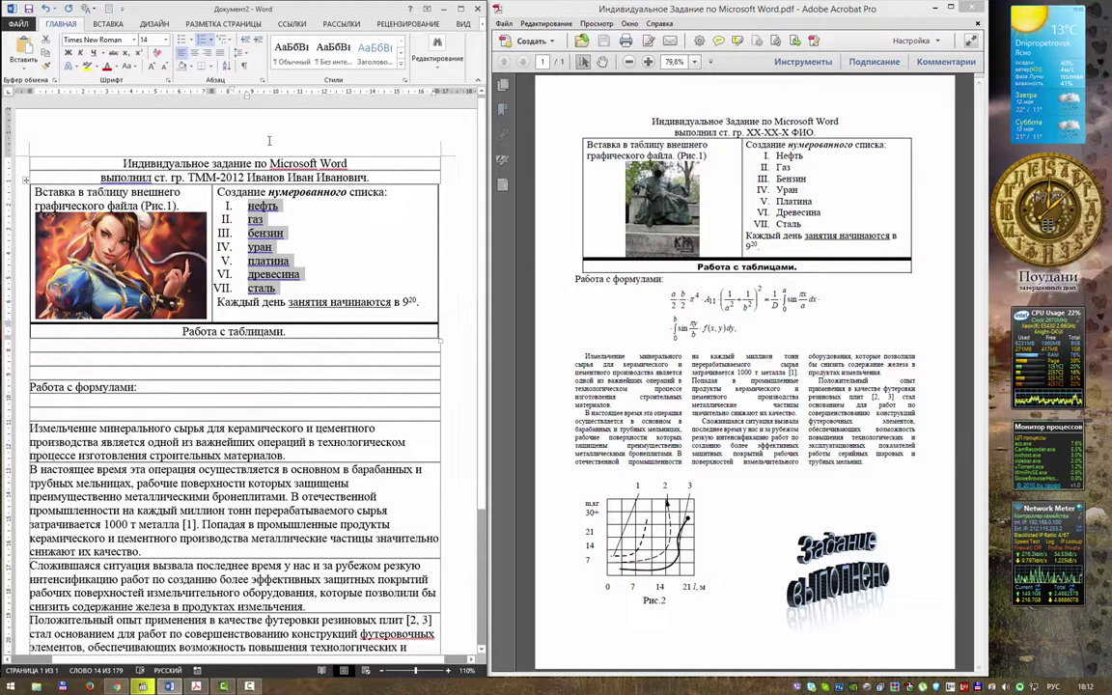
pyautogui.moveTo(249, 99); pyautogui.dragTo(279, 102)
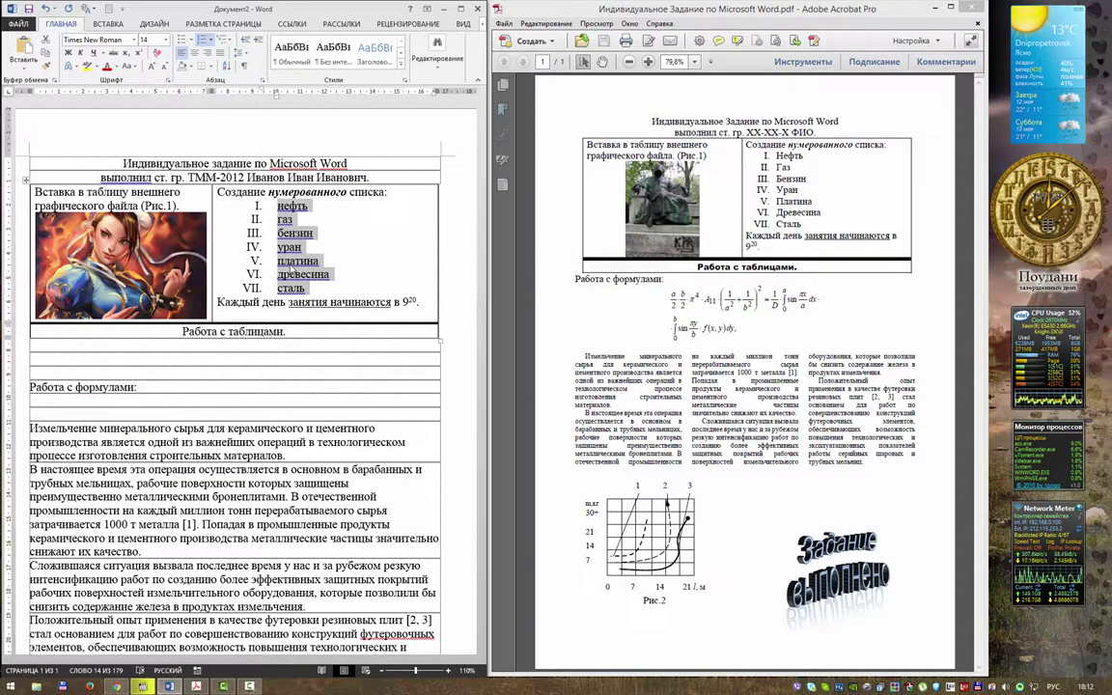
pyautogui.rightClick(294, 269)
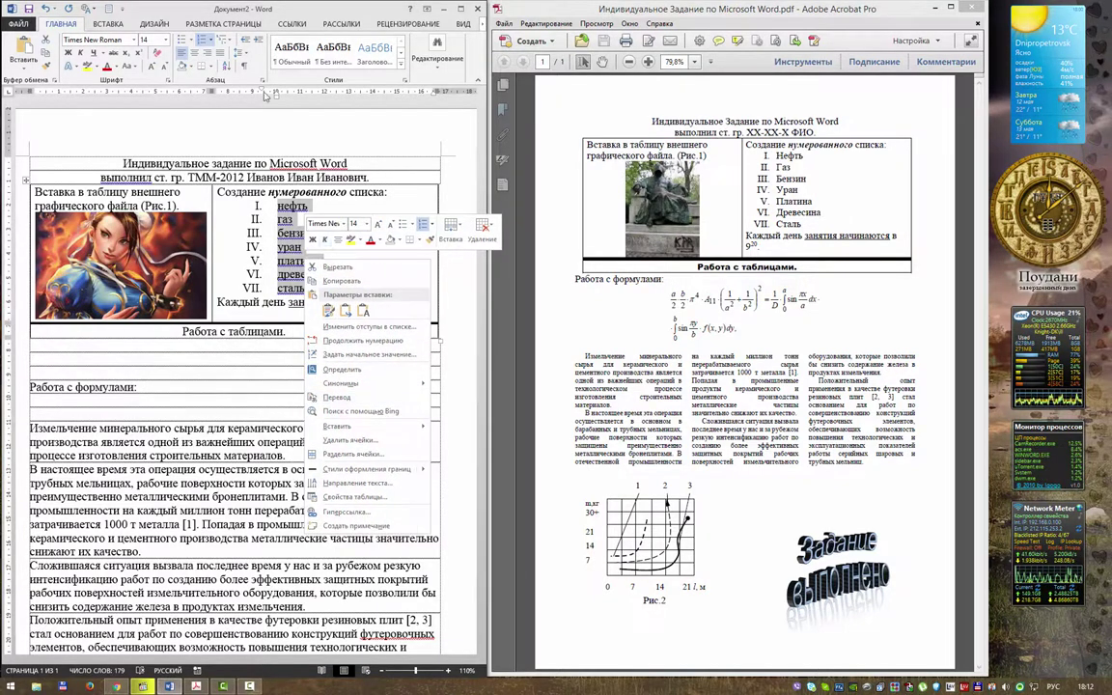
pyautogui.click(237, 78)
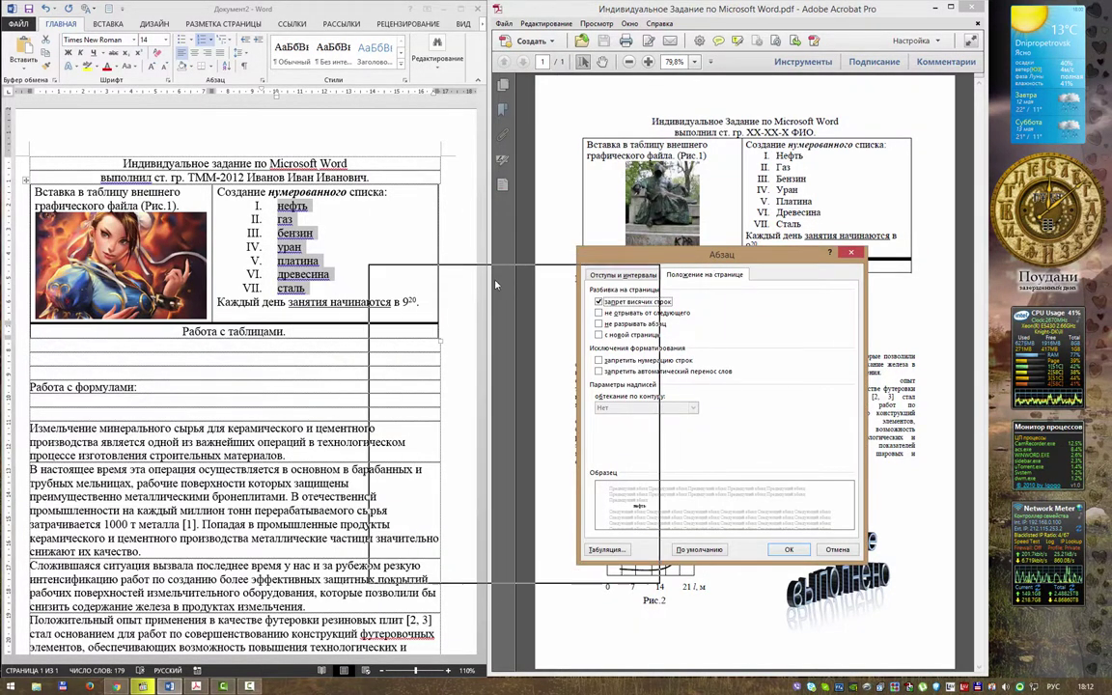
pyautogui.moveTo(711, 264)
pyautogui.mouseDown()
pyautogui.moveTo(444, 311)
pyautogui.moveTo(505, 255)
pyautogui.mouseUp()
pyautogui.click(367, 321)
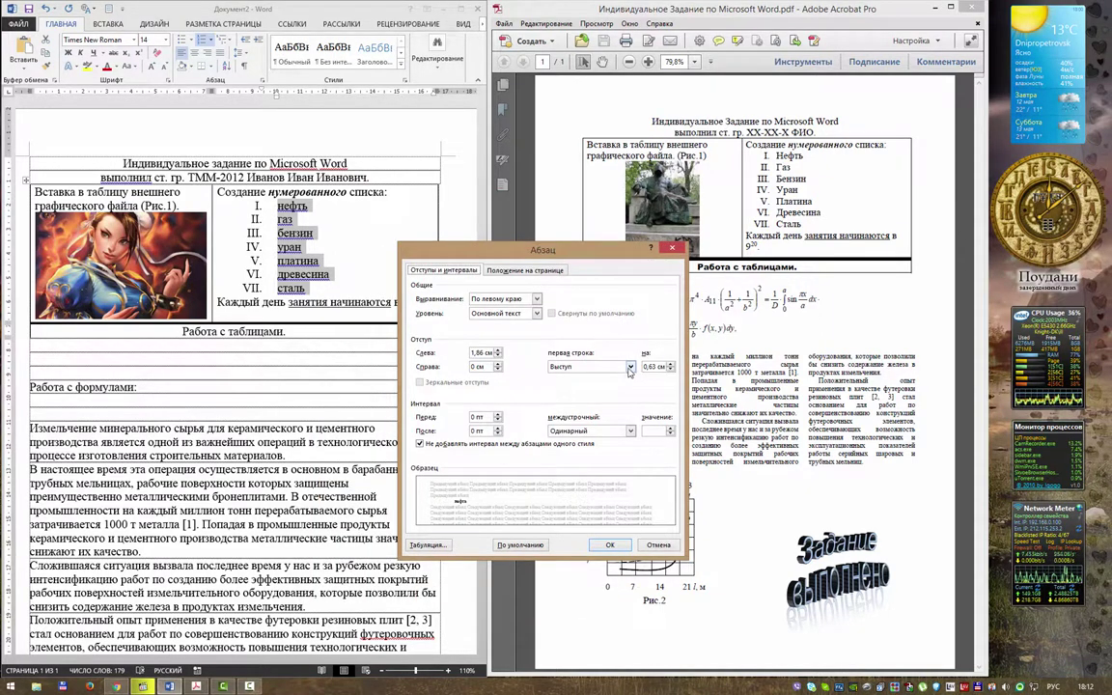
pyautogui.click(630, 367)
pyautogui.click(590, 391)
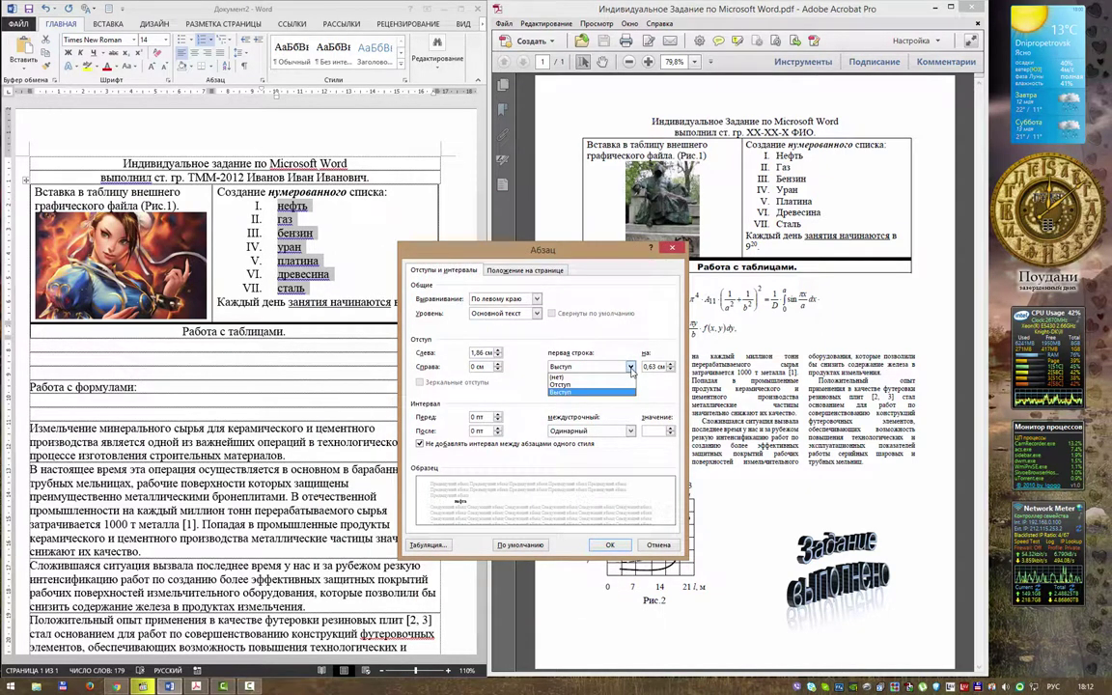
pyautogui.doubleClick(652, 367)
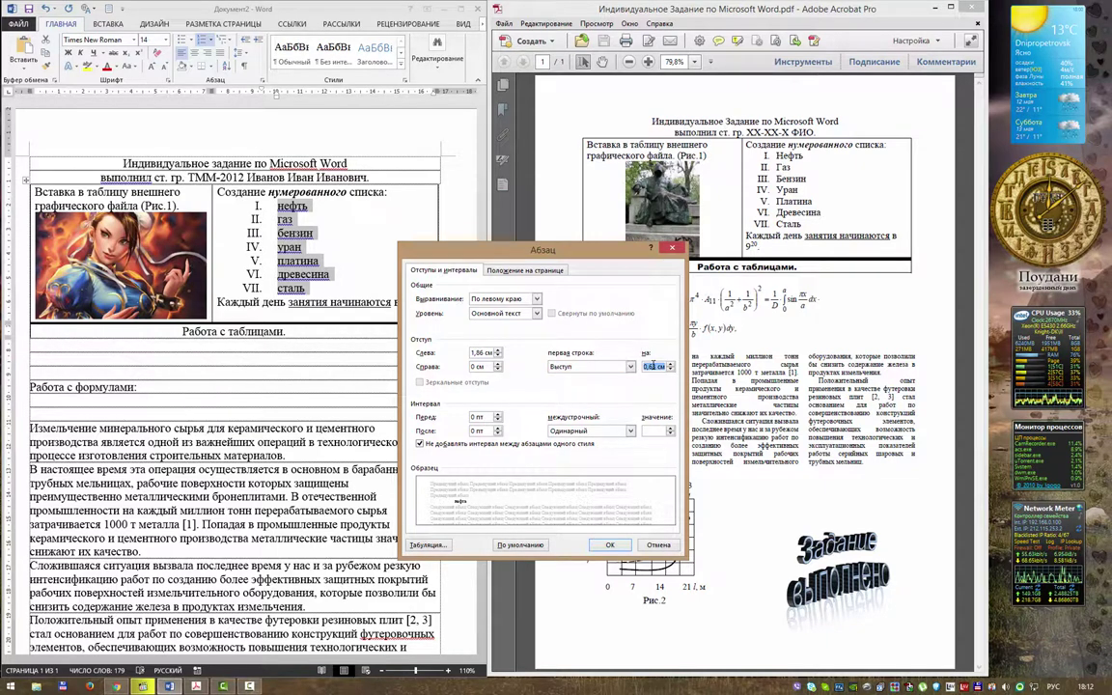
pyautogui.doubleClick(487, 353)
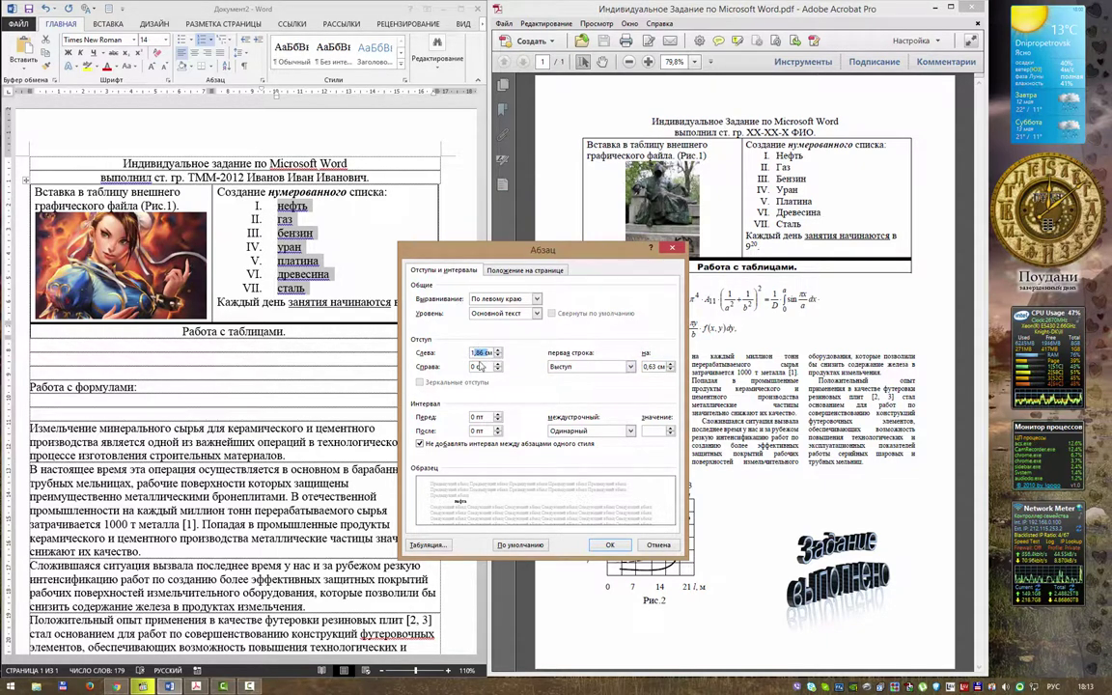
pyautogui.press('Tab')
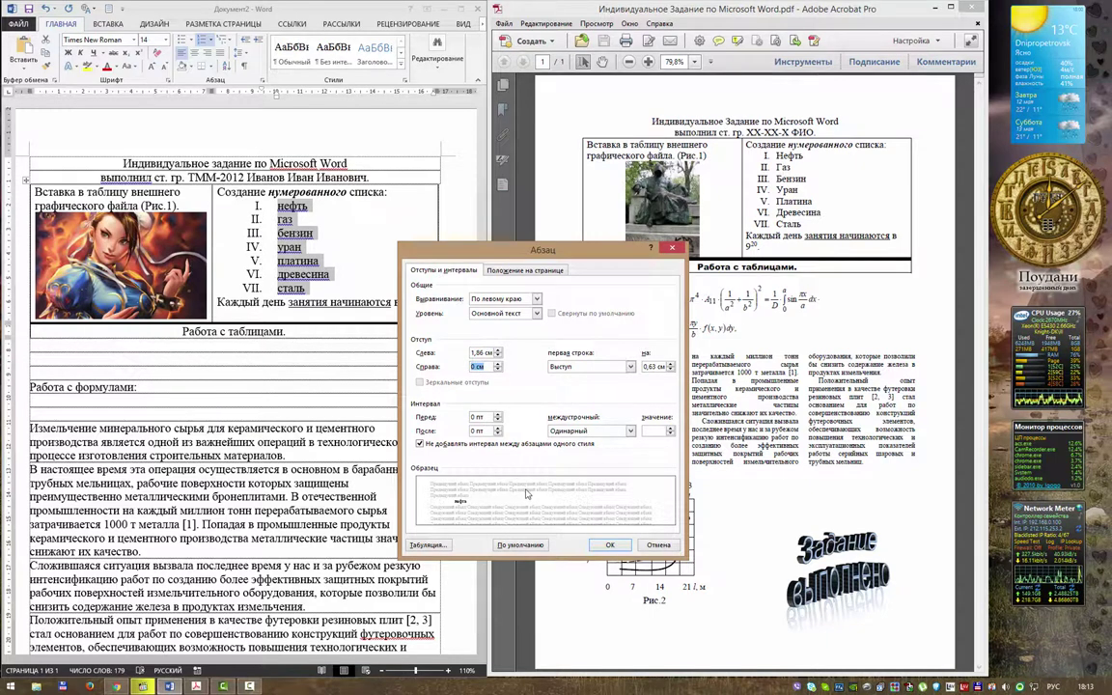
pyautogui.click(613, 545)
# - Drag 'Работа с формулами:' up beneath the tables heading and add an empty line under it
pyautogui.rightClick(298, 223)
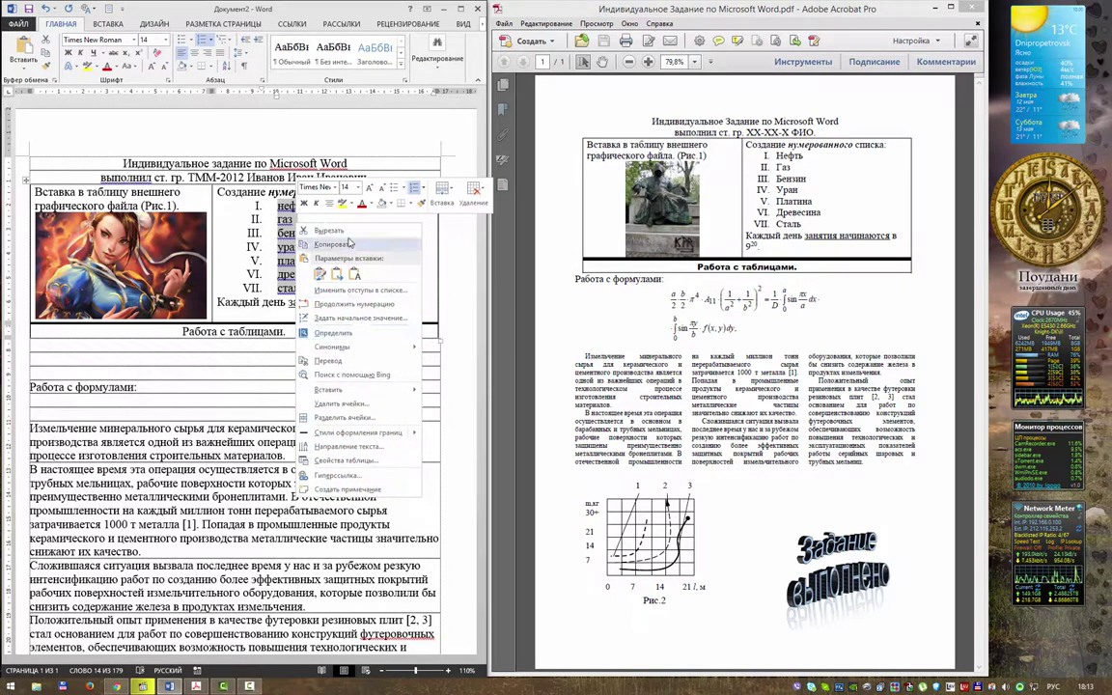
pyautogui.press('Escape')
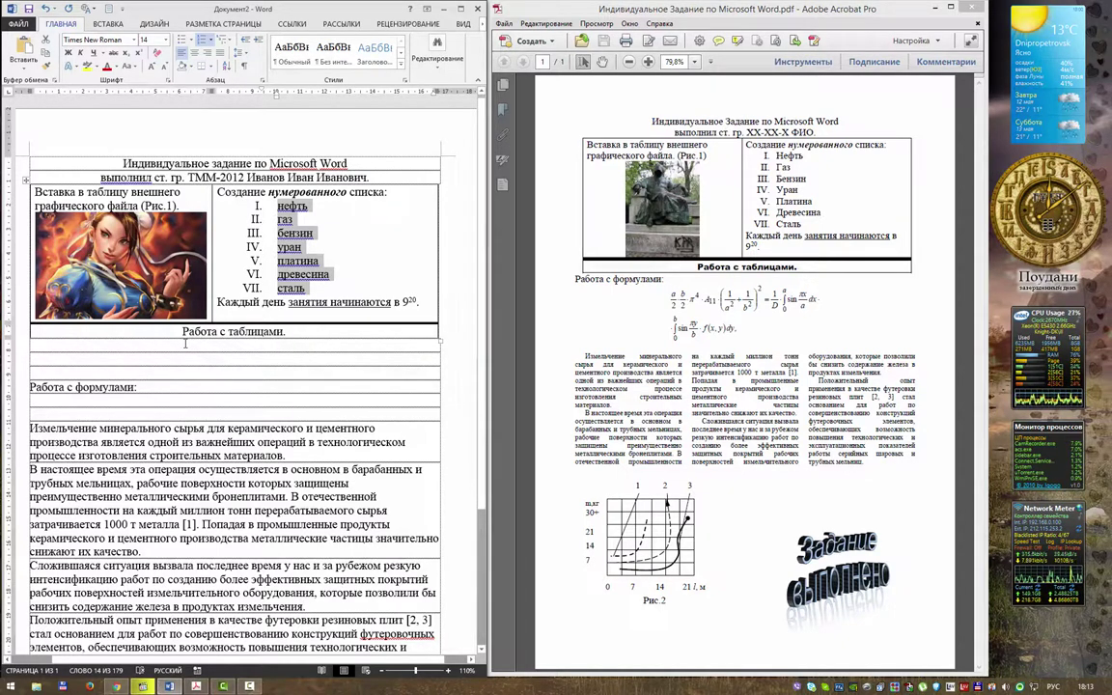
pyautogui.moveTo(141, 387)
pyautogui.mouseDown()
pyautogui.moveTo(30, 387)
pyautogui.moveTo(58, 374)
pyautogui.mouseUp()
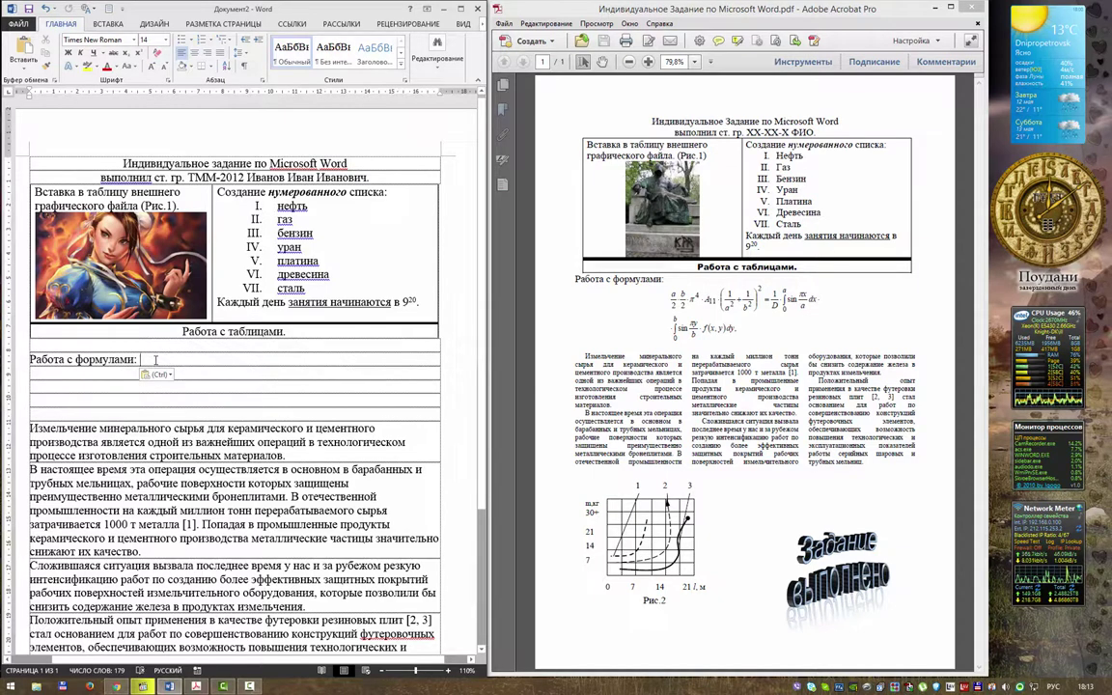
pyautogui.press('Return')
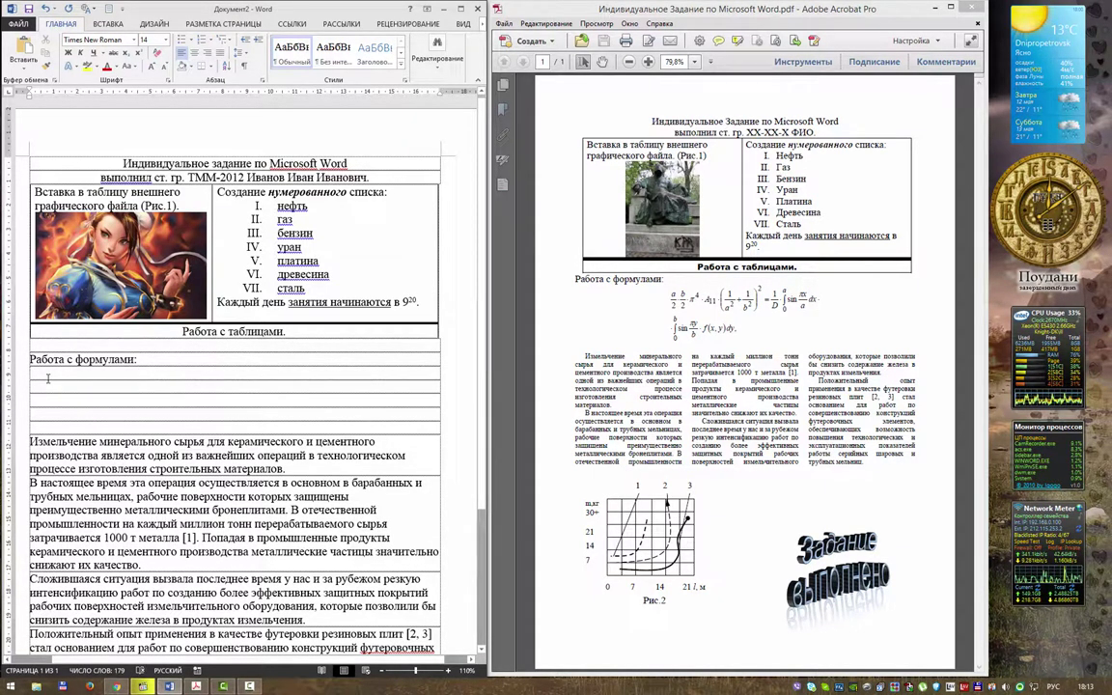
pyautogui.click(459, 7)
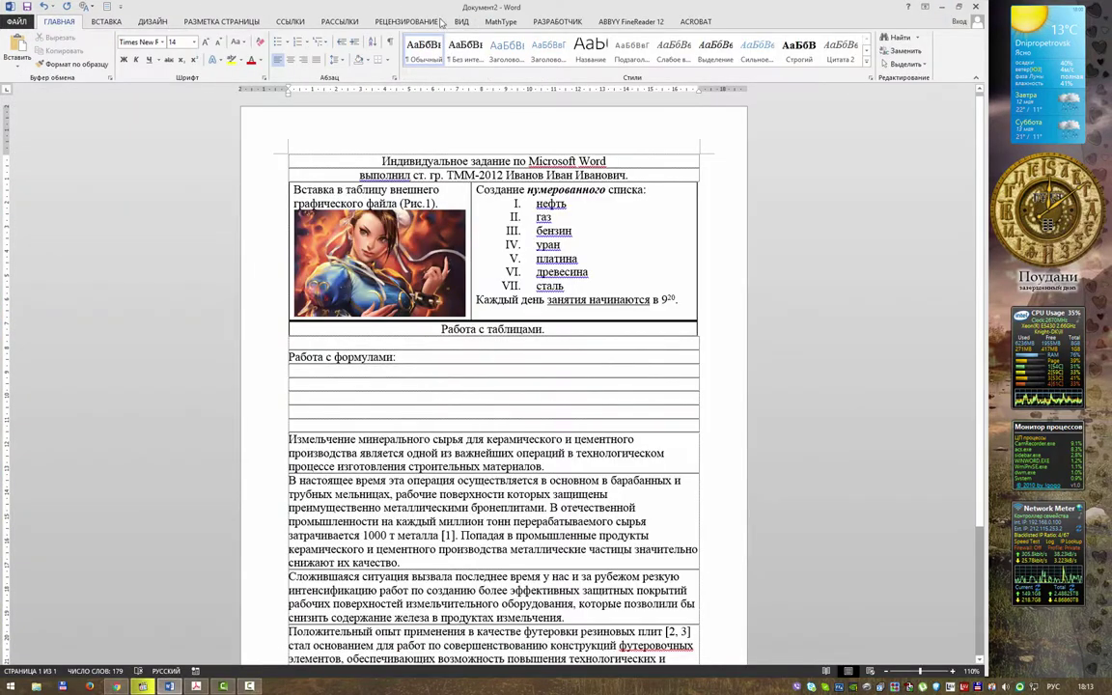
pyautogui.click(106, 22)
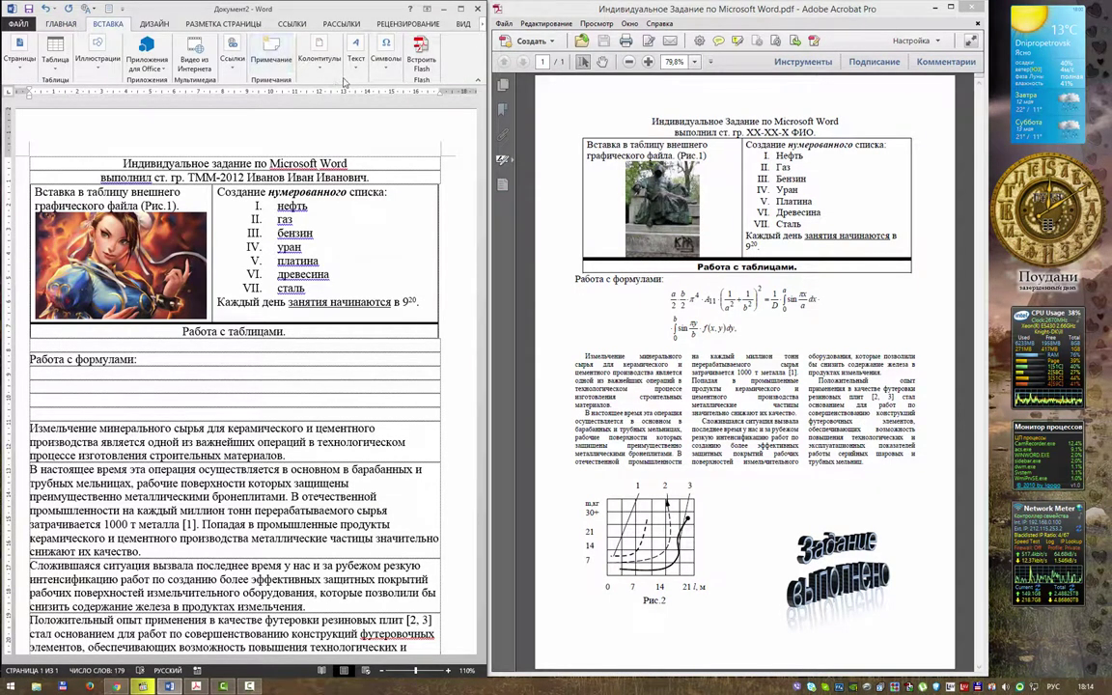
# - Insert a new equation holding an empty stacked fraction
pyautogui.click(385, 53)
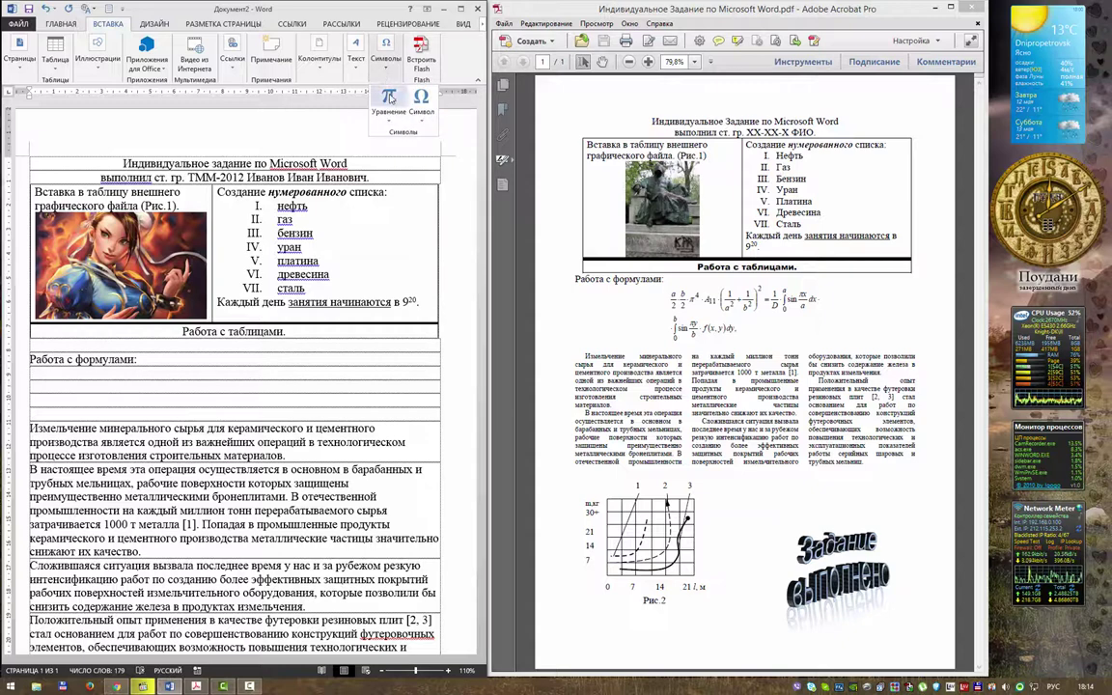
pyautogui.click(390, 114)
pyautogui.click(391, 96)
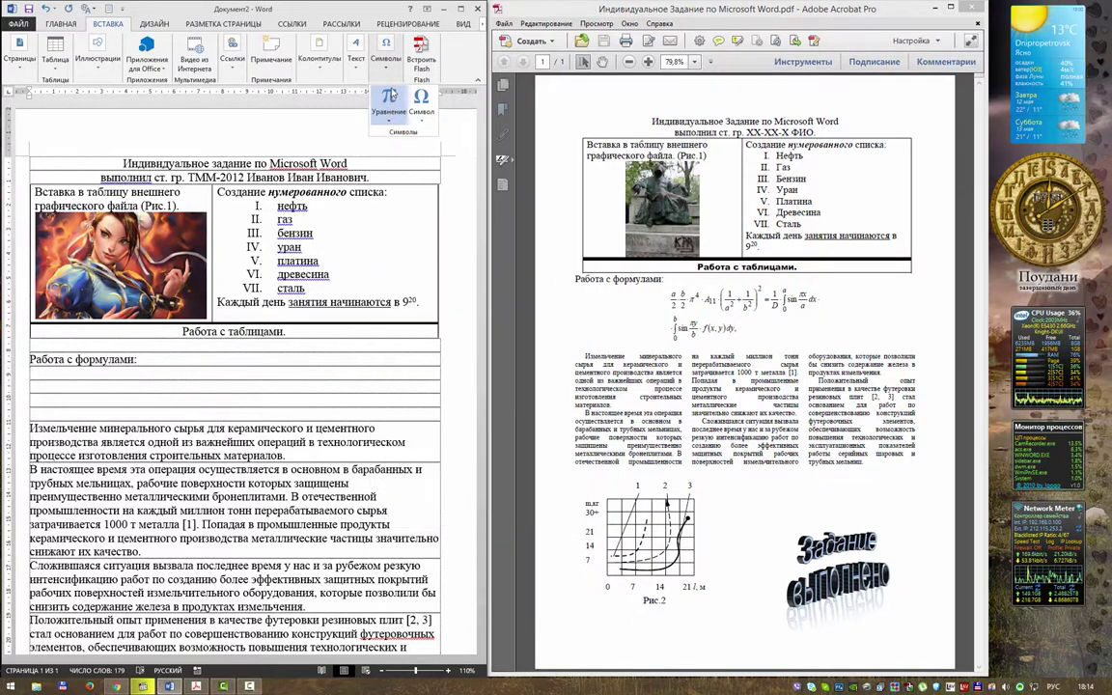
pyautogui.click(181, 58)
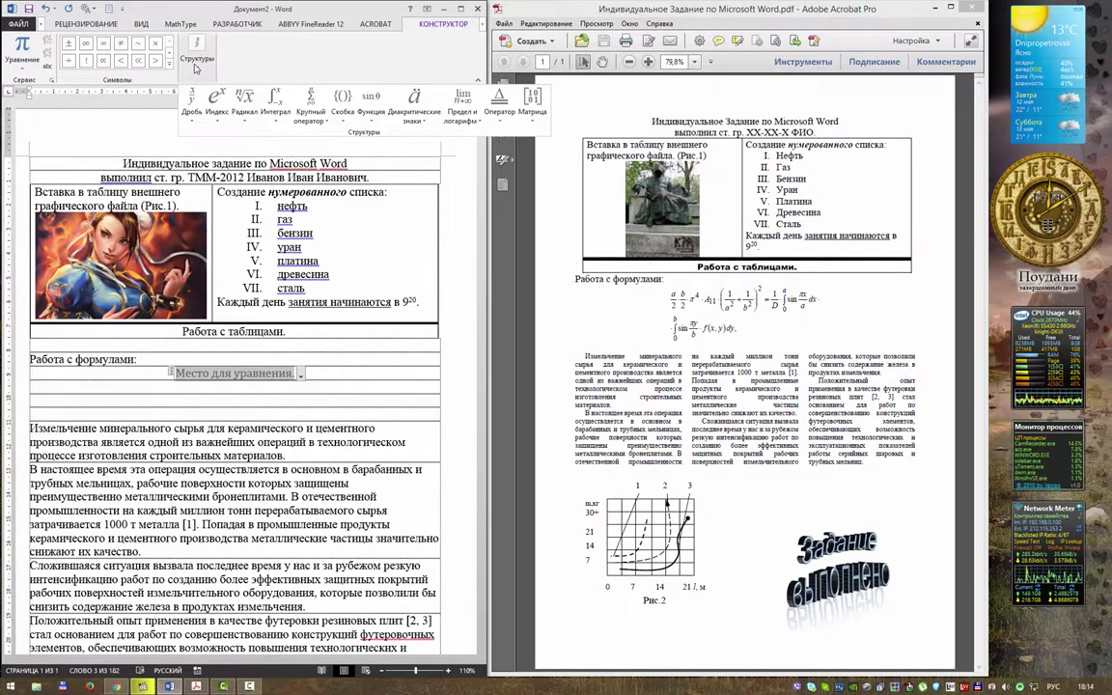
pyautogui.click(185, 96)
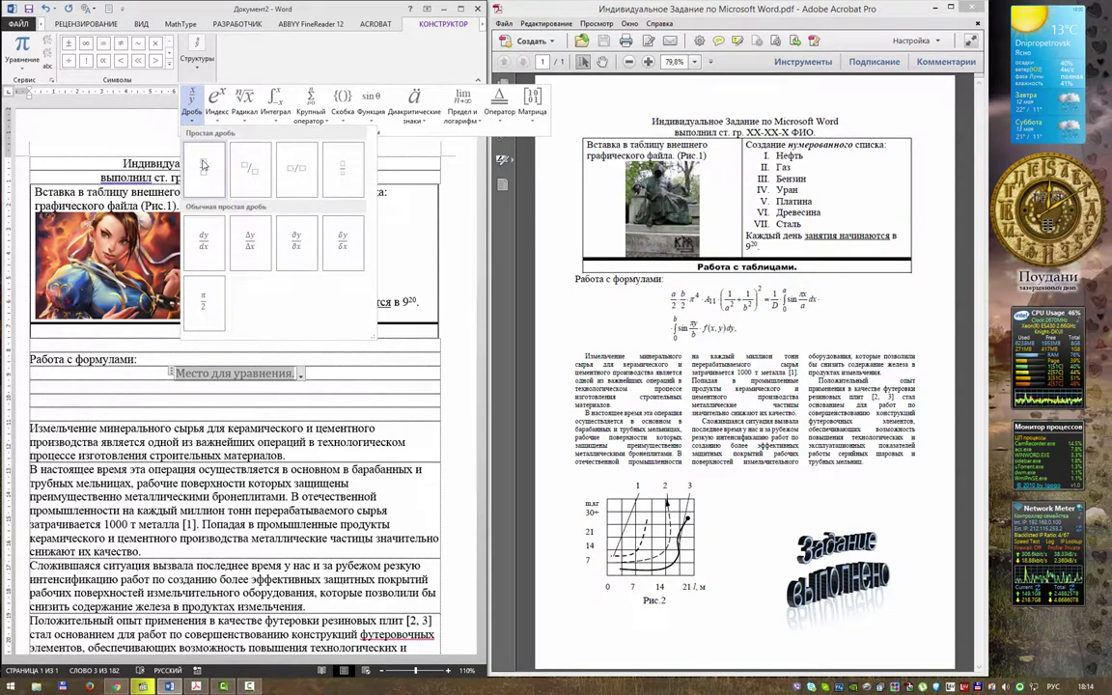
pyautogui.click(202, 164)
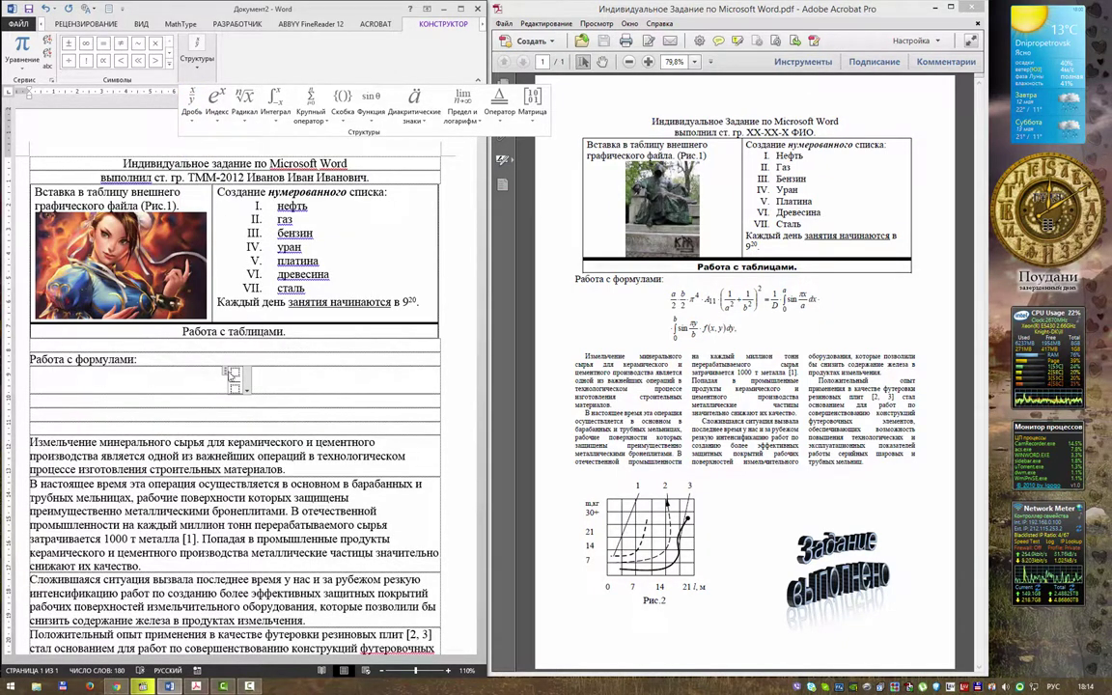
# - Type a into the fraction's numerator using the English keyboard layout
pyautogui.click(292, 382)
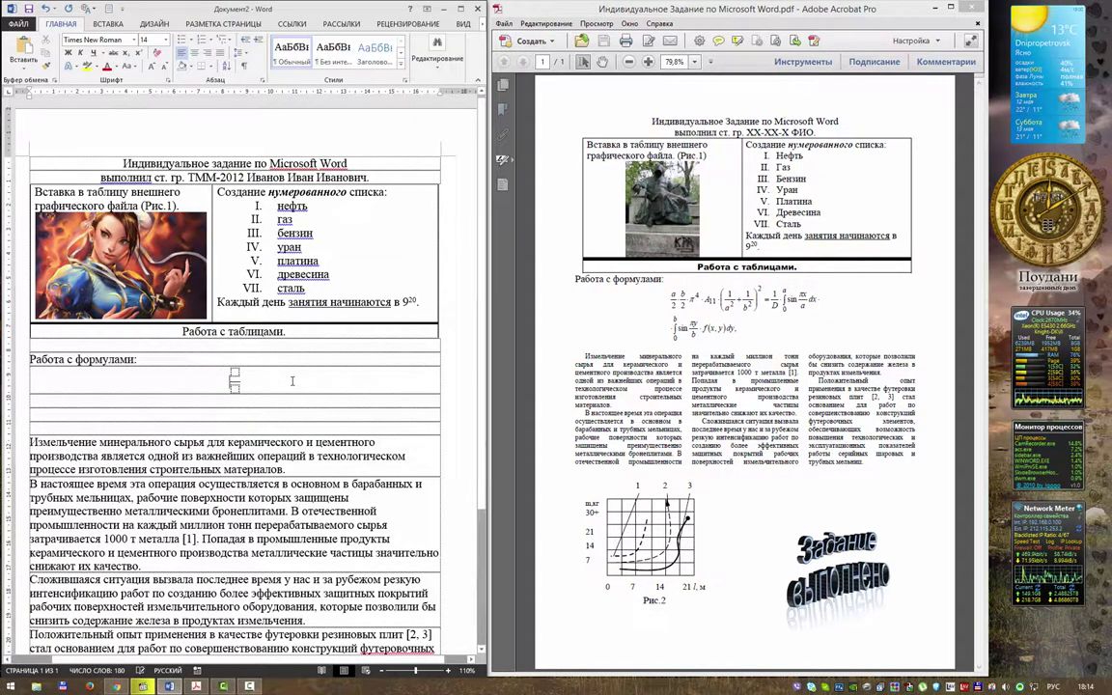
pyautogui.press('Down')
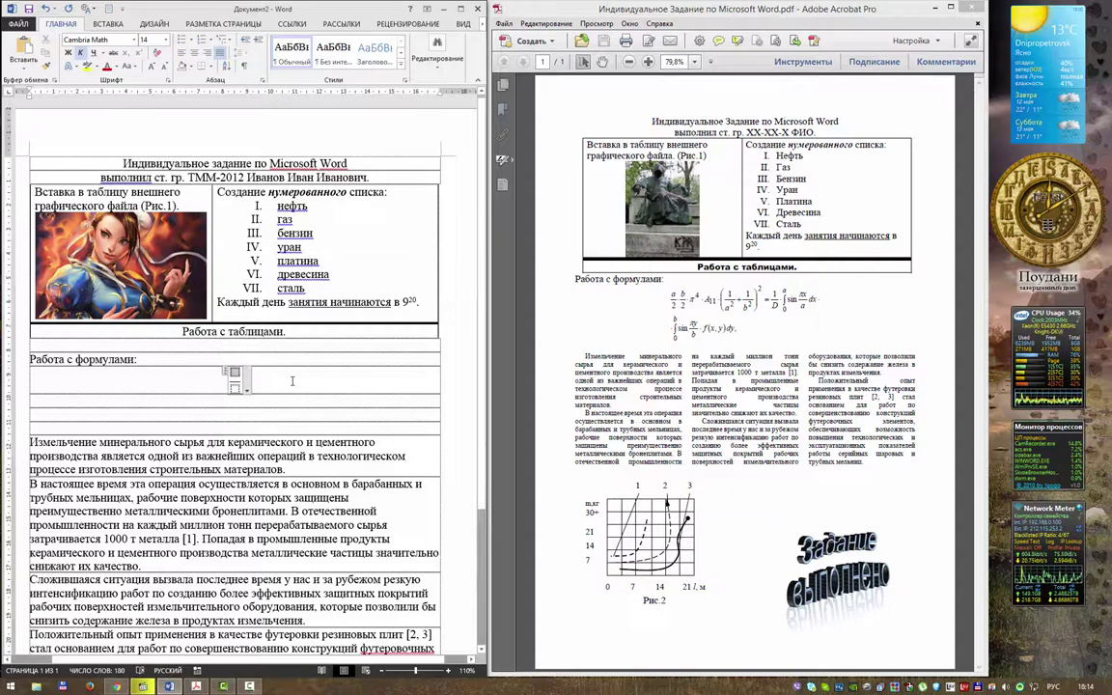
pyautogui.write('ф')
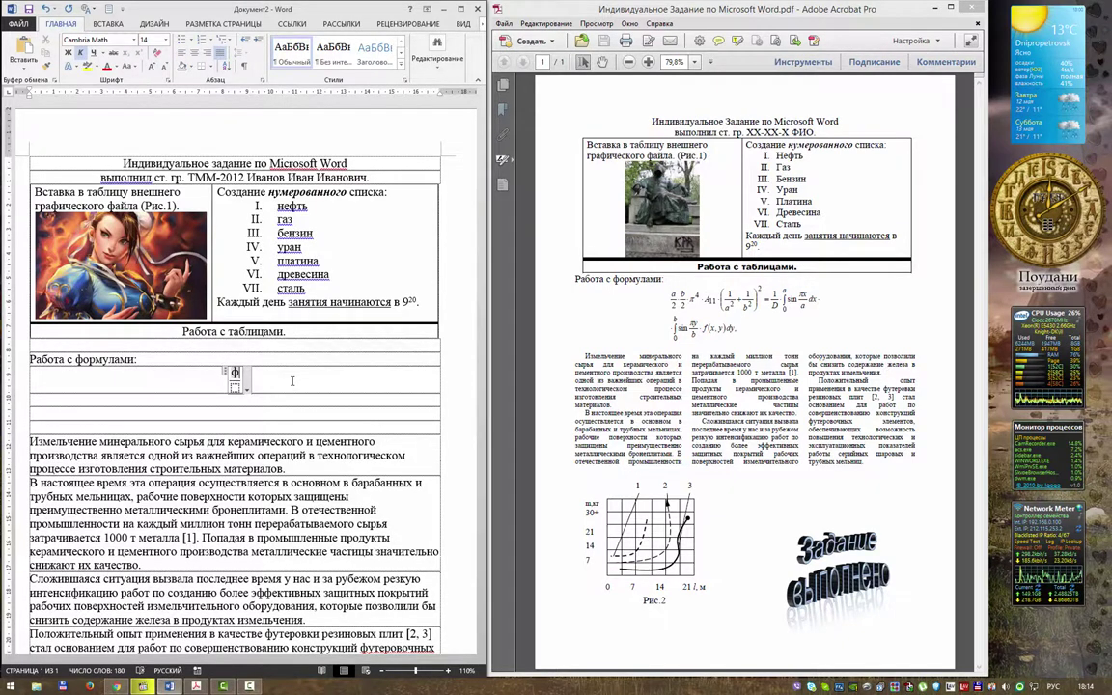
pyautogui.press('BackSpace')
pyautogui.hotkey('alt', 'shift')
pyautogui.write('a')
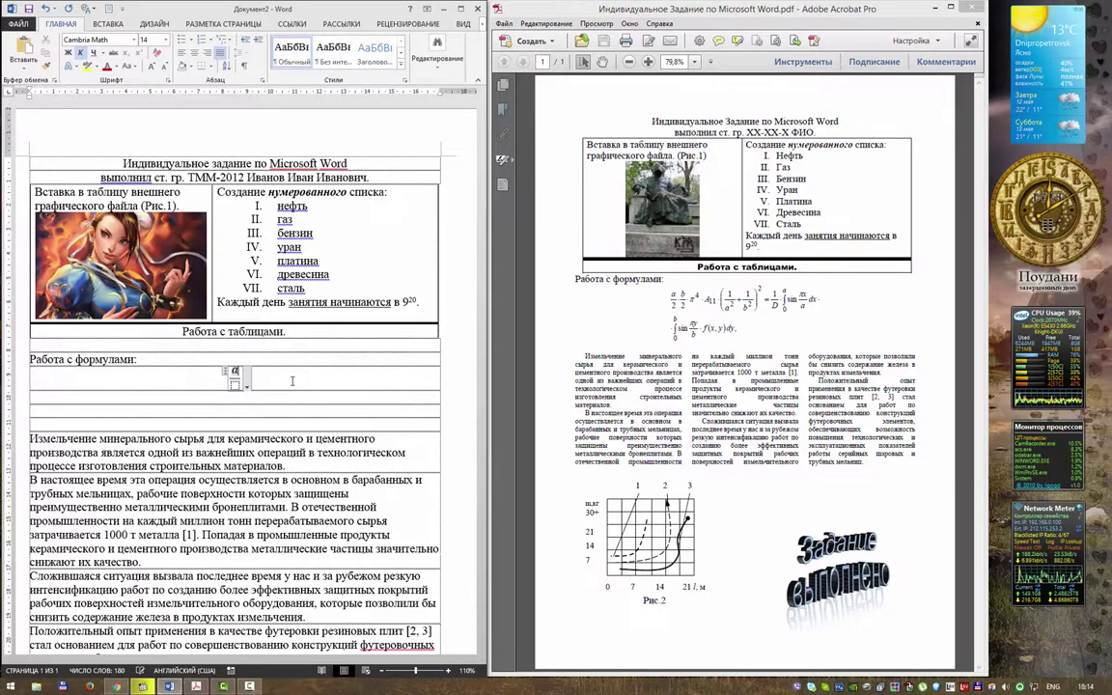
pyautogui.hotkey('alt', 'shift')
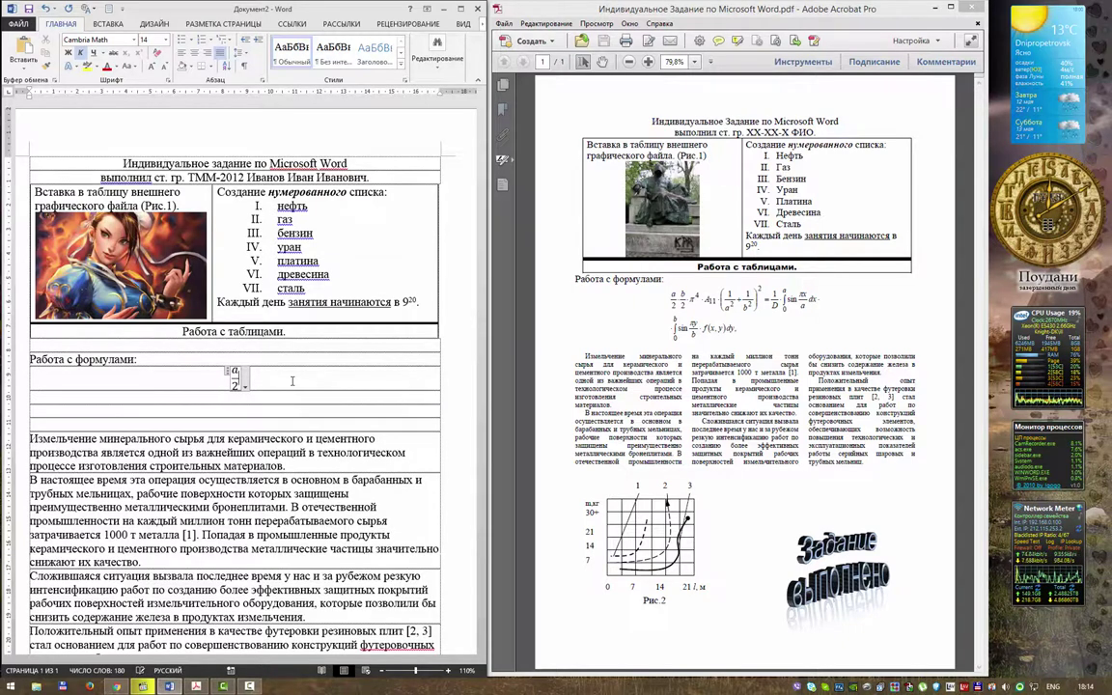
pyautogui.moveTo(212, 145)
pyautogui.write('2')
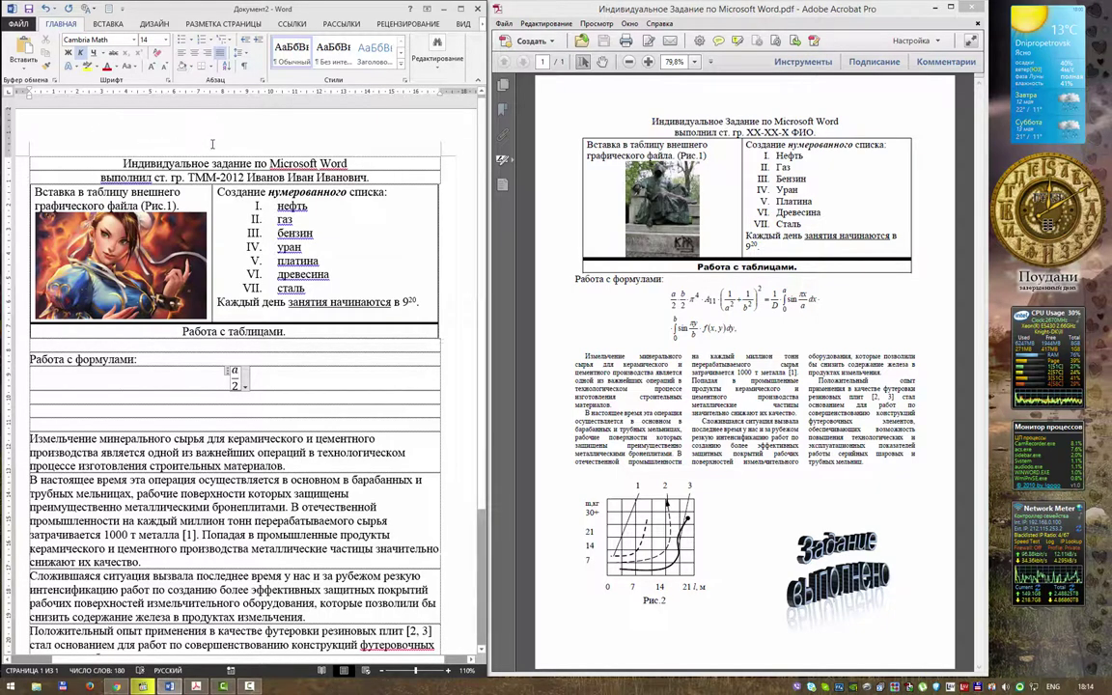
# - Add a multiplication dot after the fraction a/2
pyautogui.click(483, 27)
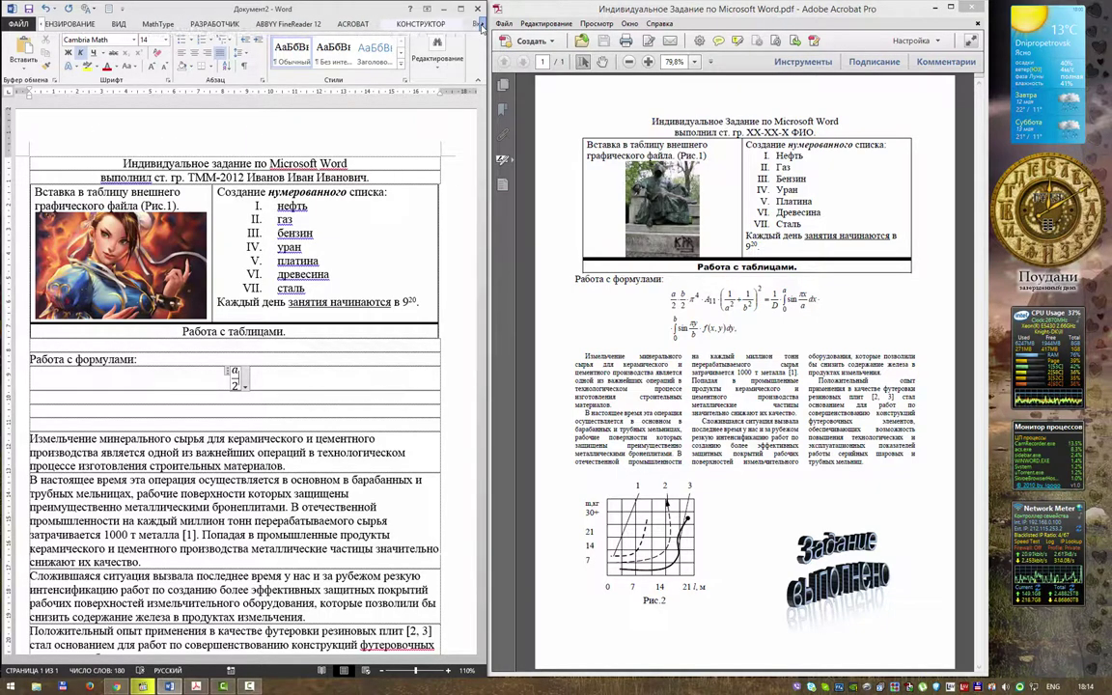
pyautogui.click(421, 29)
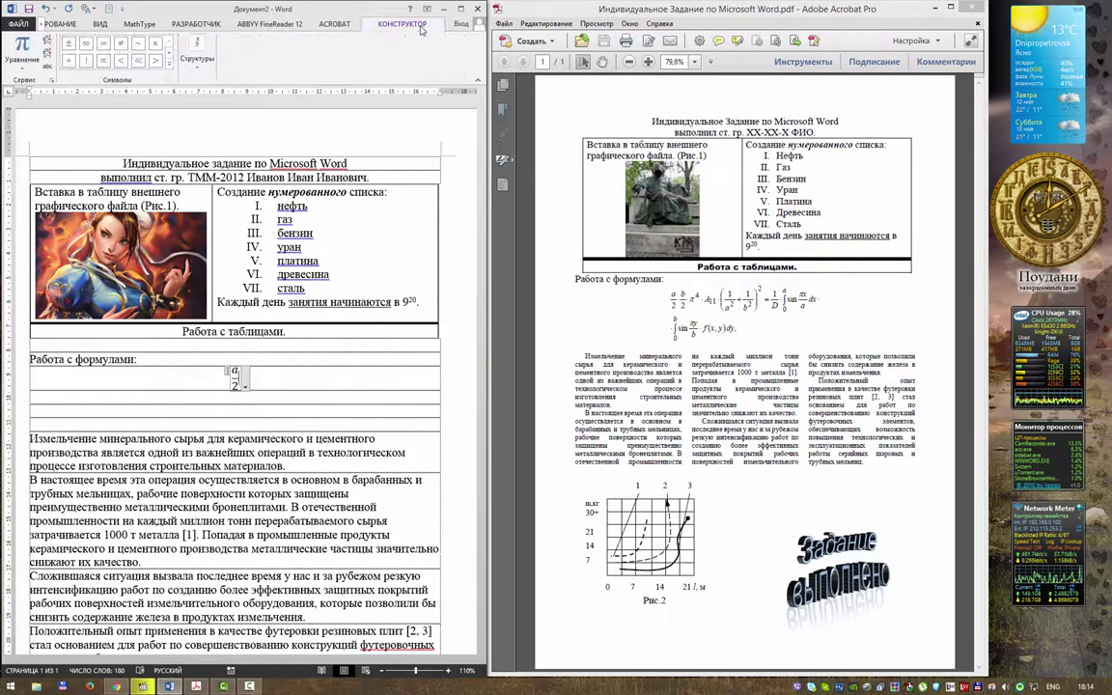
pyautogui.click(198, 62)
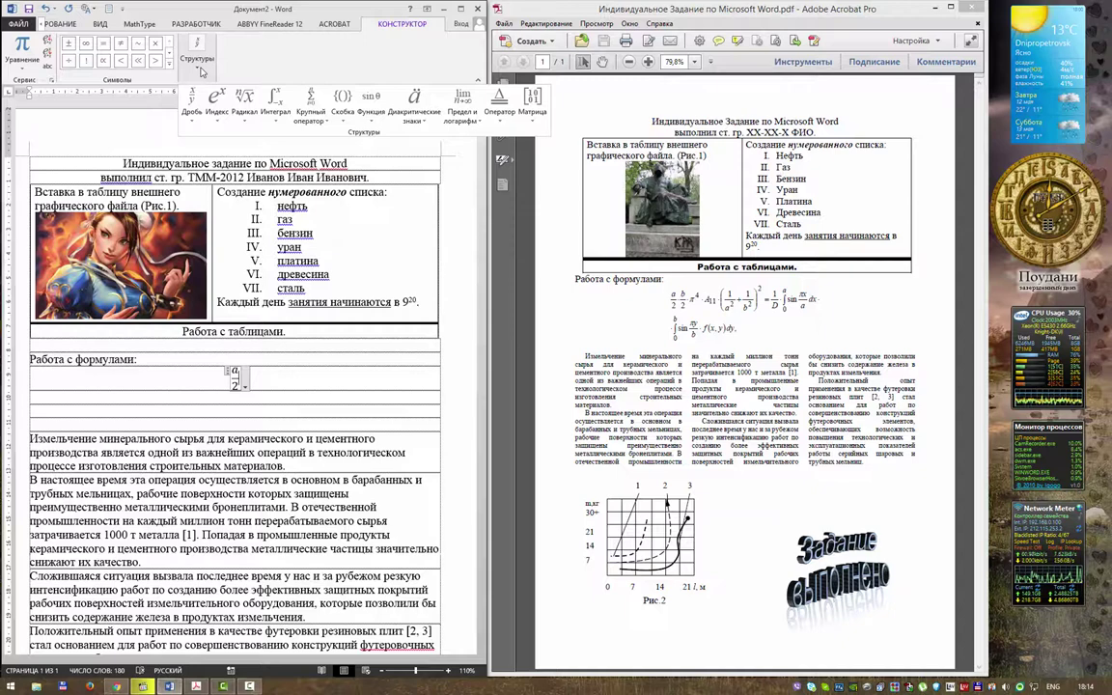
pyautogui.click(171, 65)
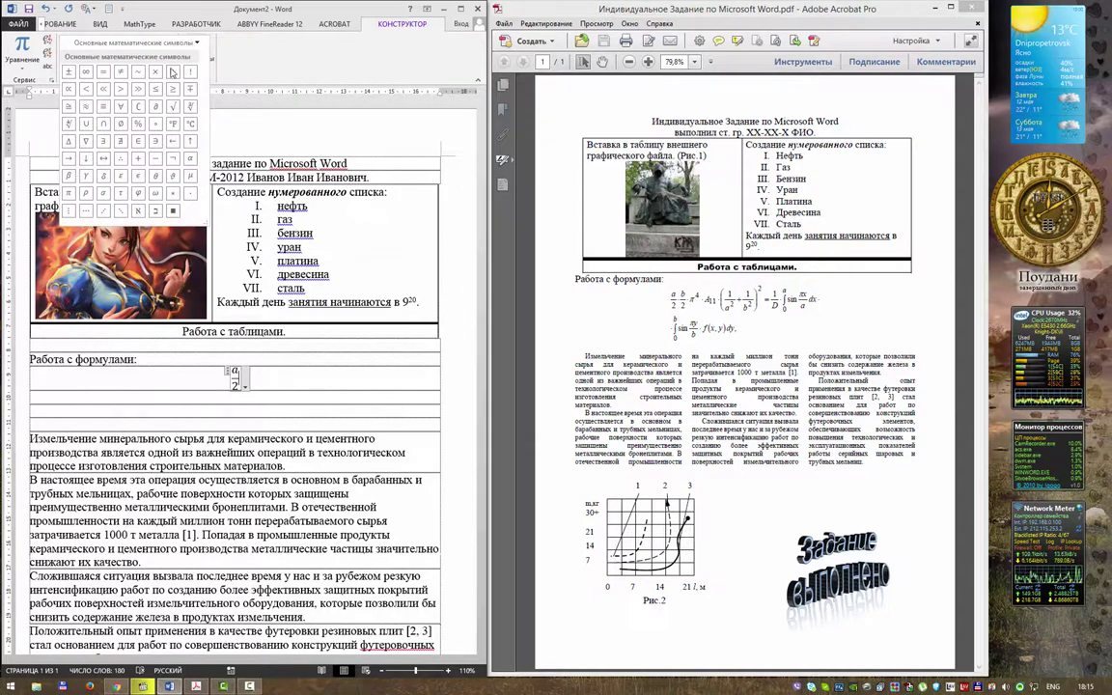
pyautogui.click(171, 176)
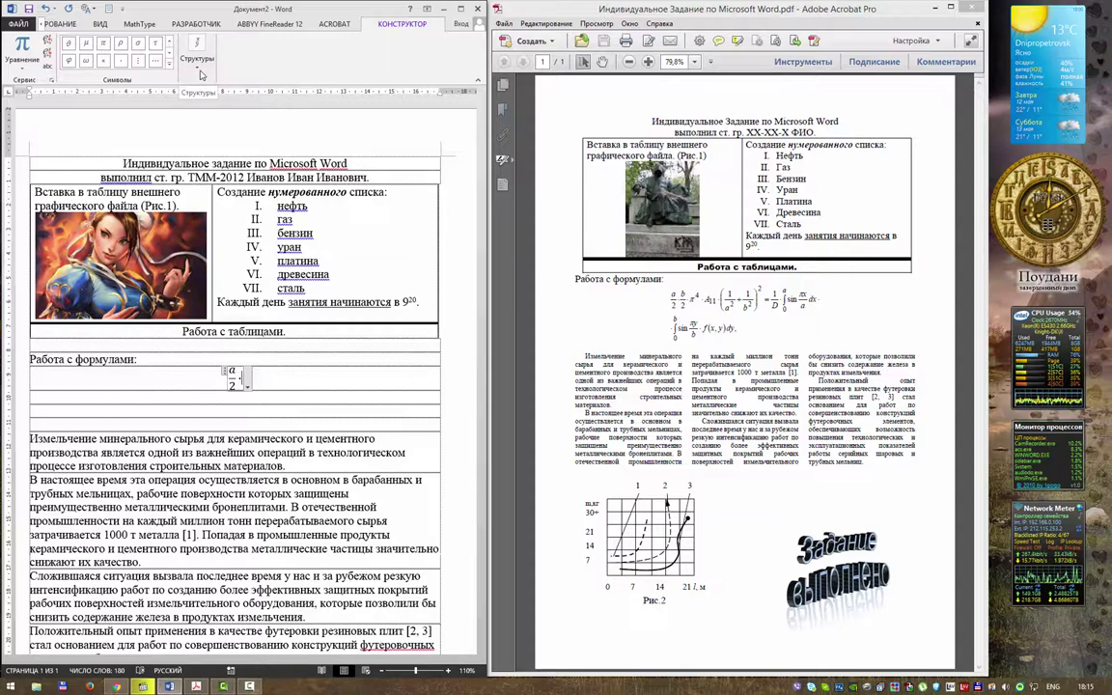
pyautogui.click(200, 73)
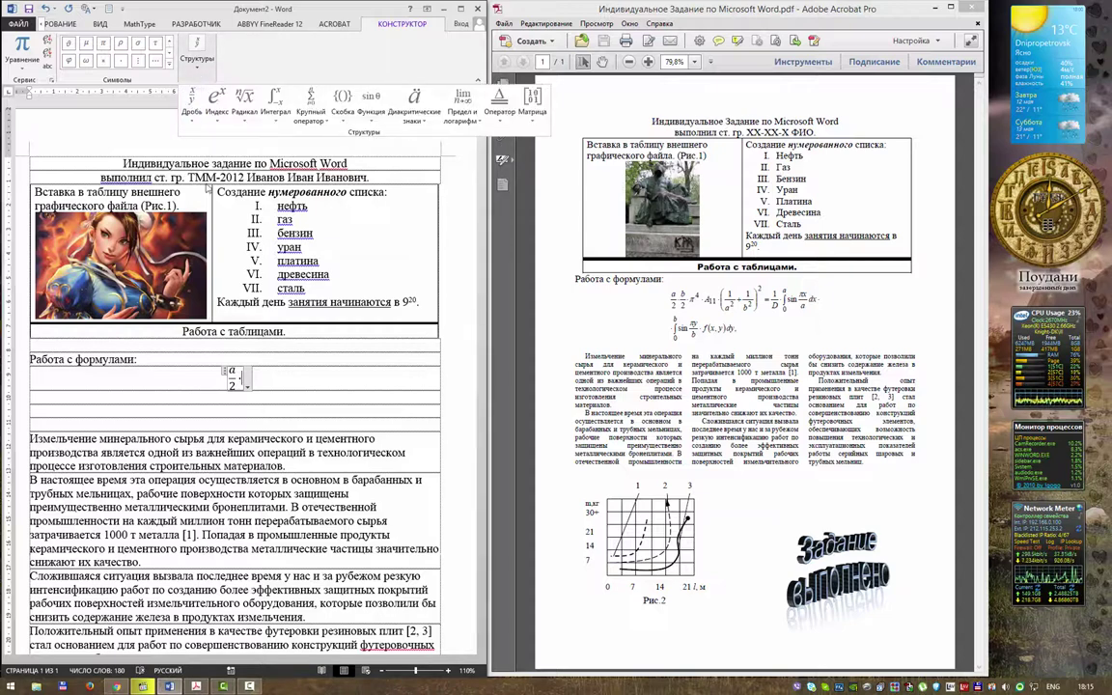
# - Add a second fraction b/2 after a/2·
pyautogui.click(193, 114)
pyautogui.click(205, 170)
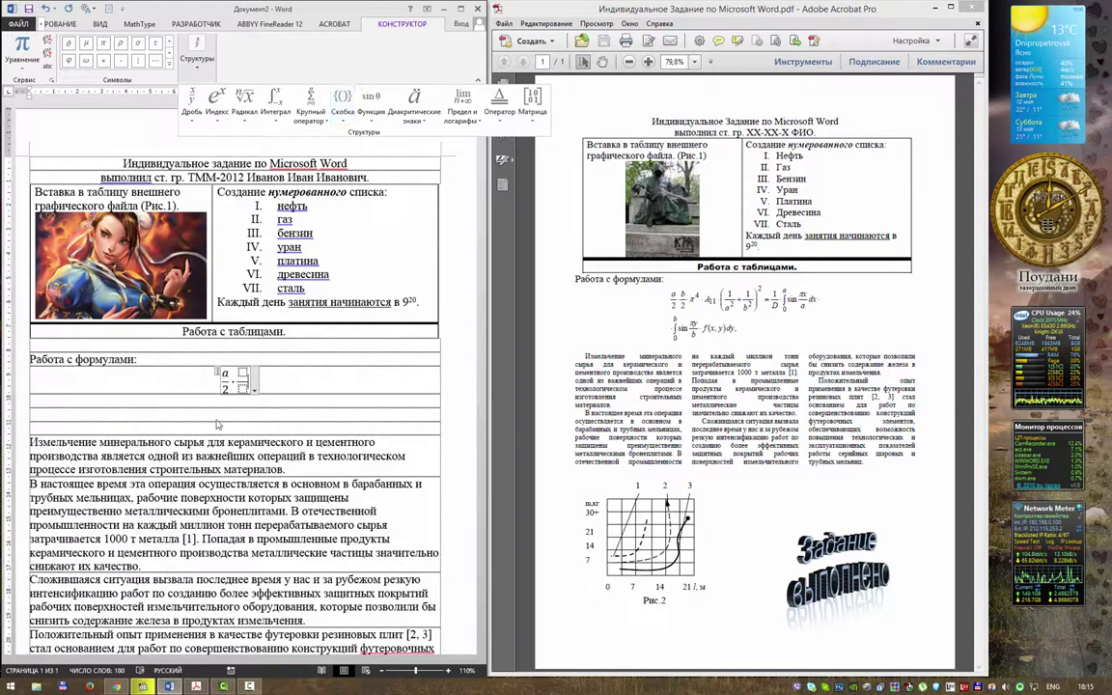
pyautogui.click(287, 397)
pyautogui.write('2')
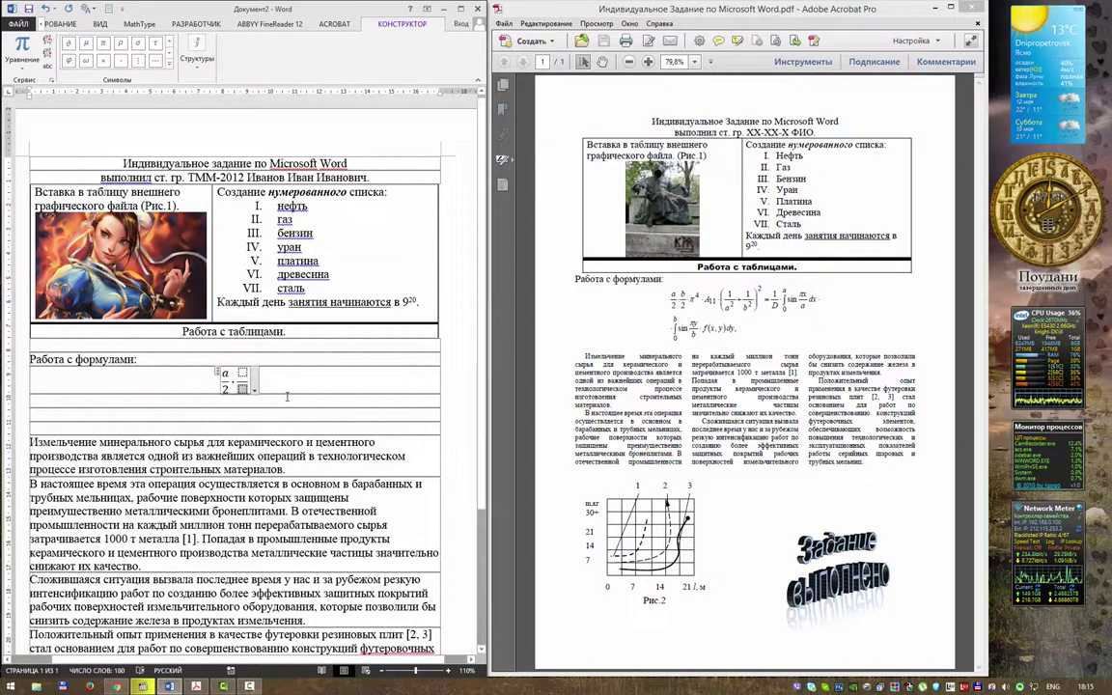
pyautogui.click(287, 397)
pyautogui.click(287, 397)
pyautogui.write('/2')
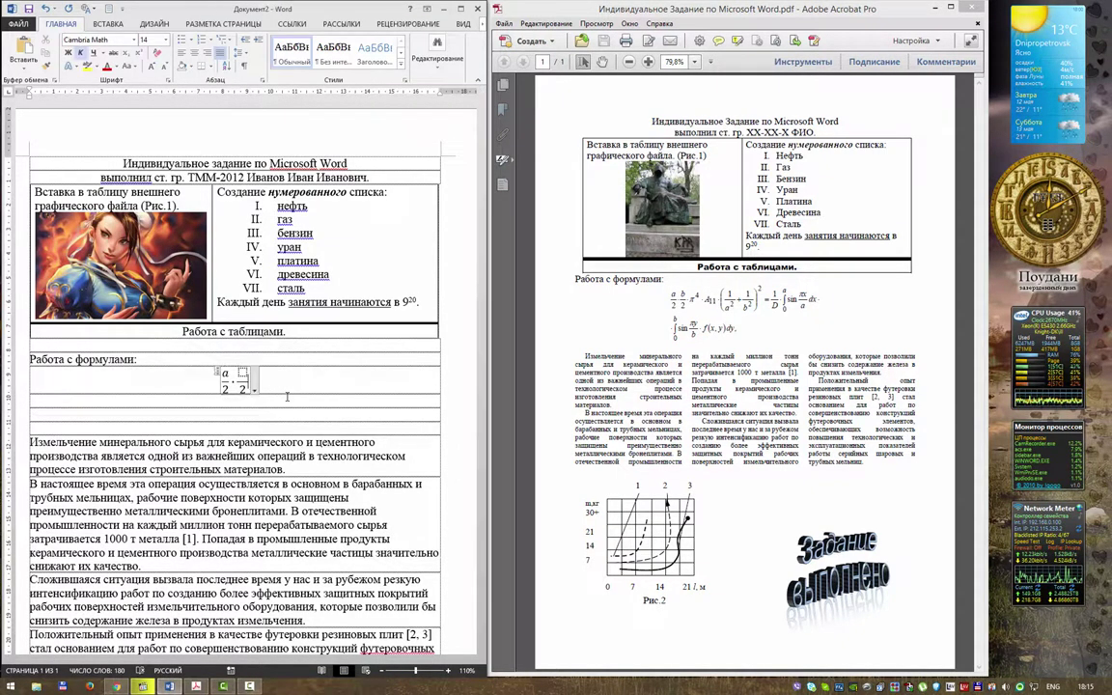
pyautogui.write('b')
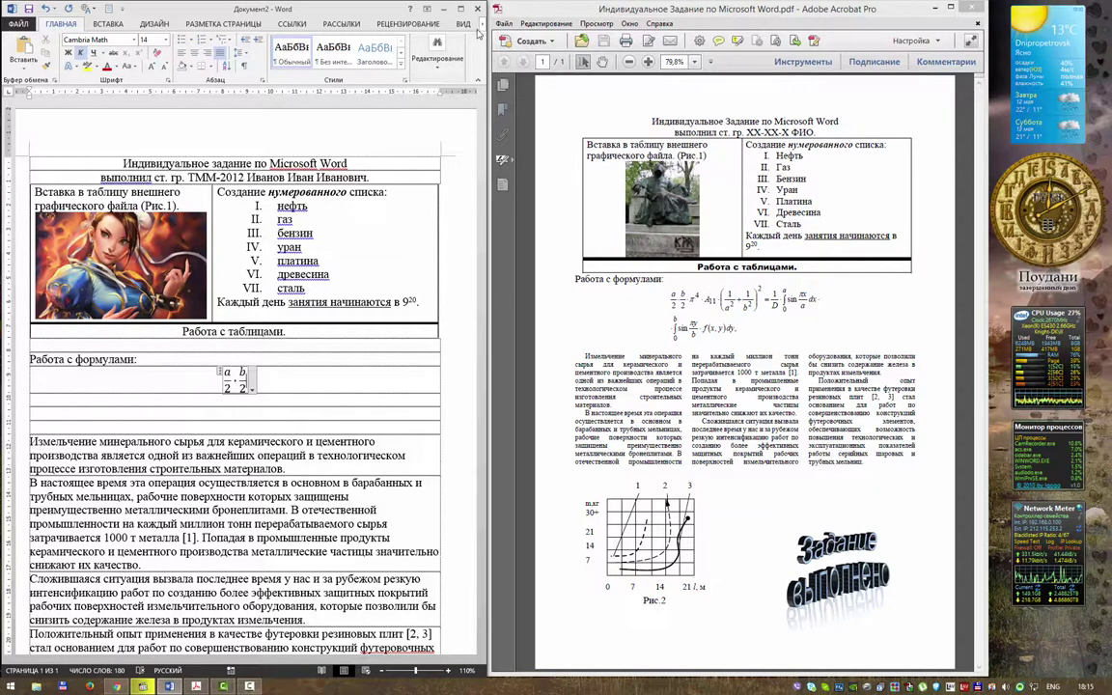
# - Insert the π symbol after b/2
pyautogui.click(483, 24)
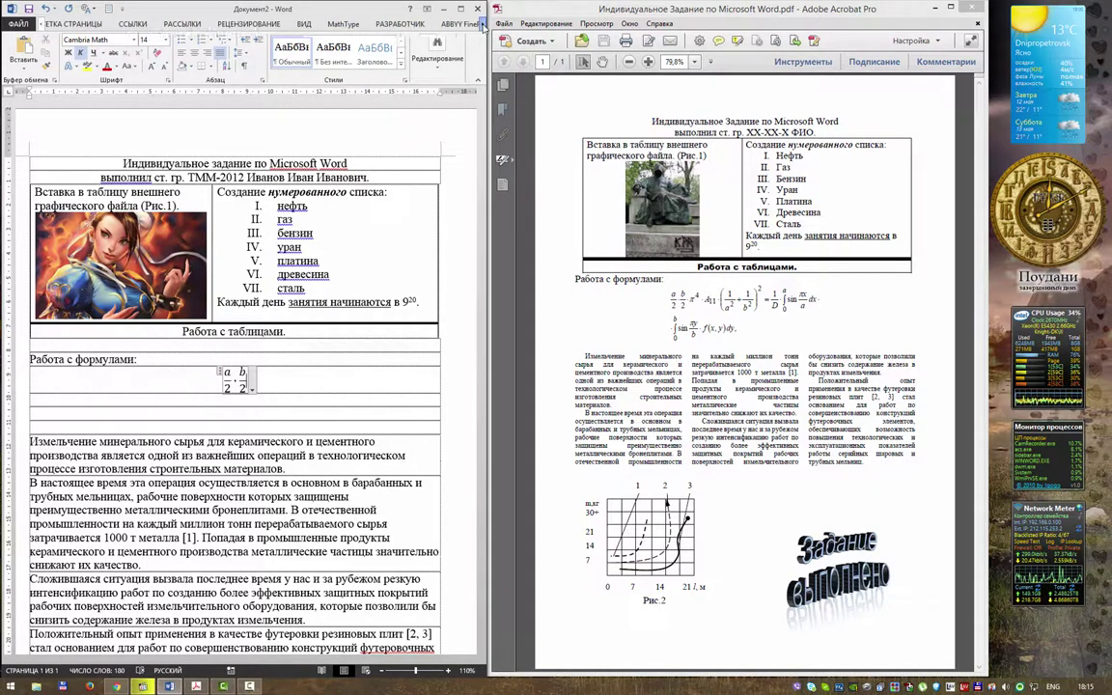
pyautogui.click(483, 24)
pyautogui.click(420, 23)
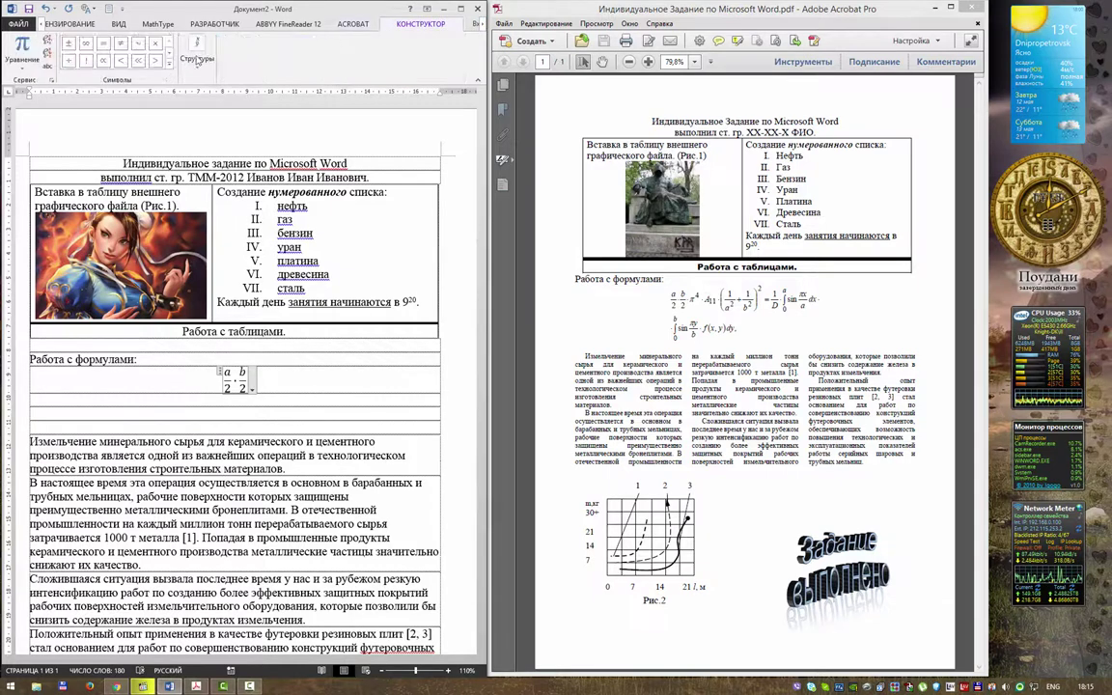
pyautogui.click(169, 64)
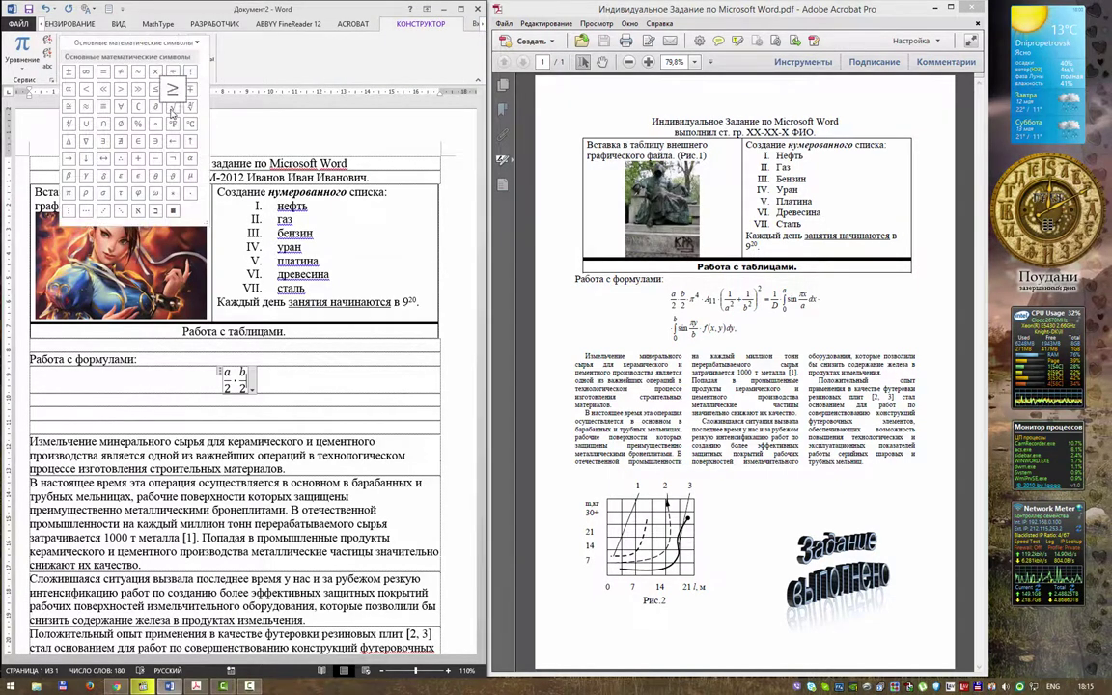
pyautogui.press('Escape')
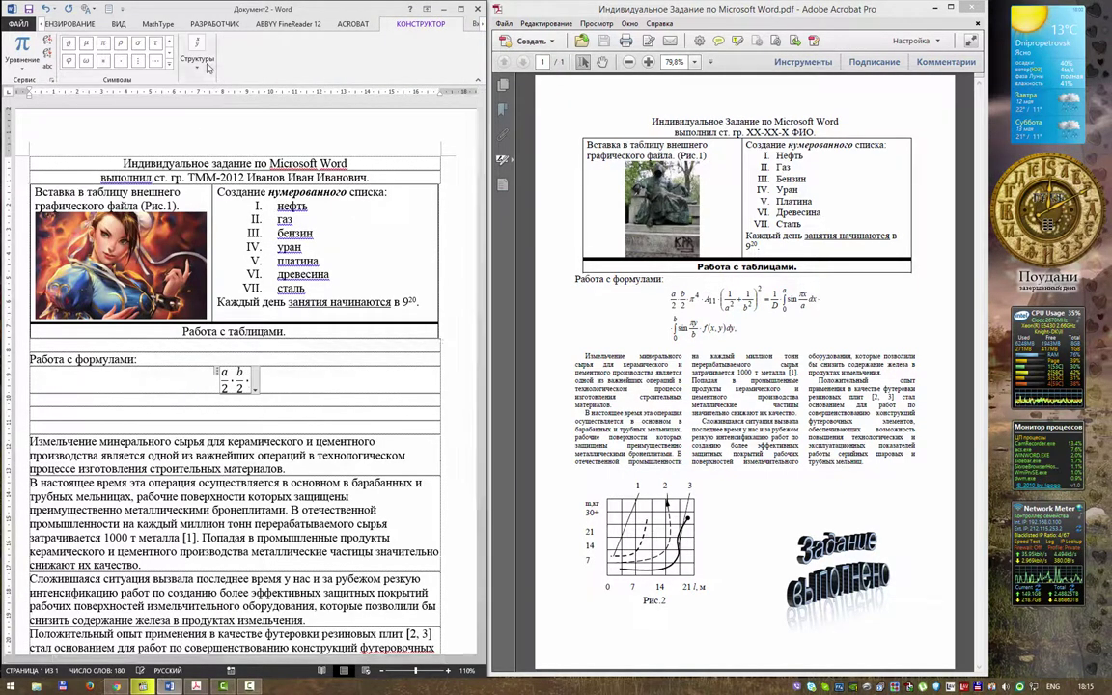
pyautogui.click(198, 57)
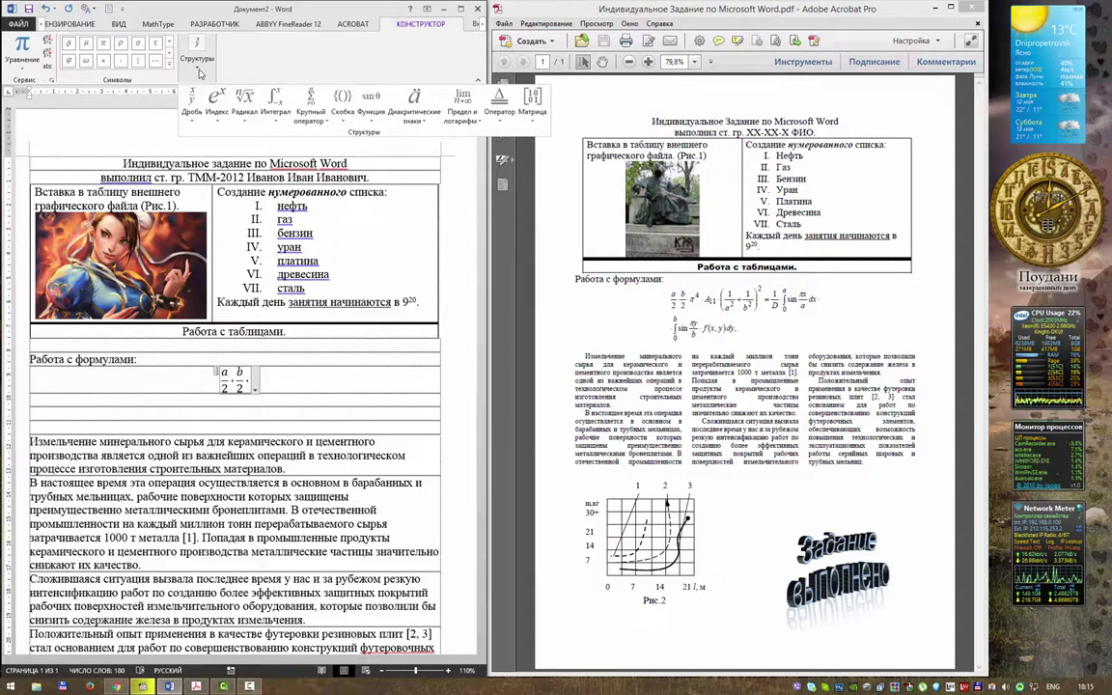
pyautogui.click(104, 44)
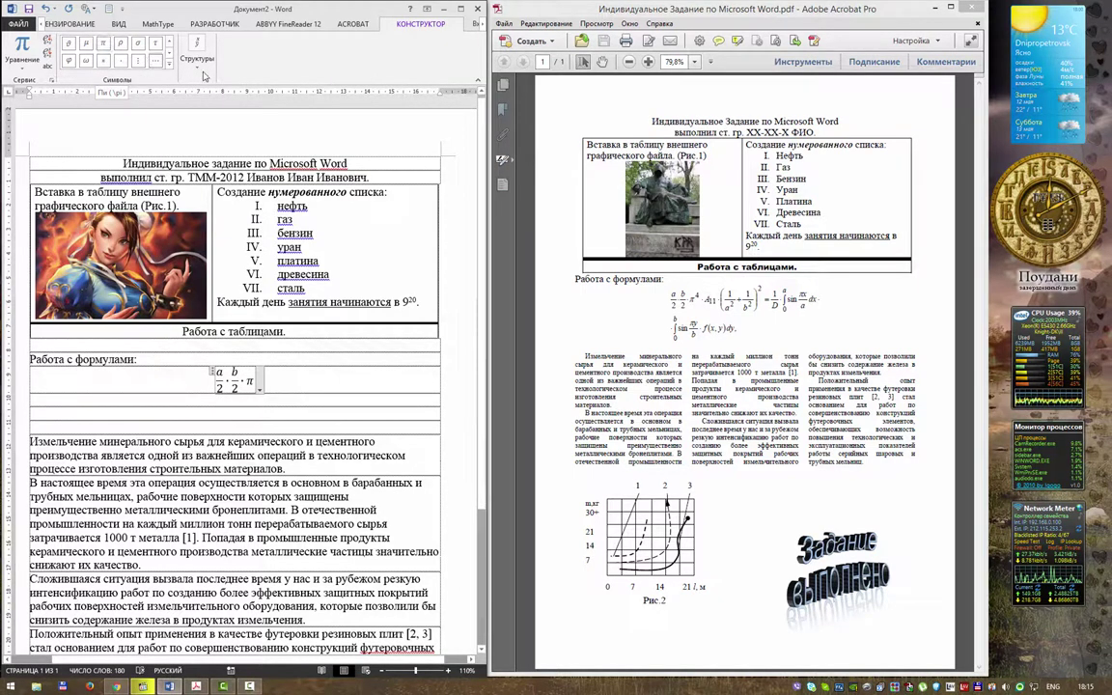
# - Give π a superscript of 4
pyautogui.click(188, 67)
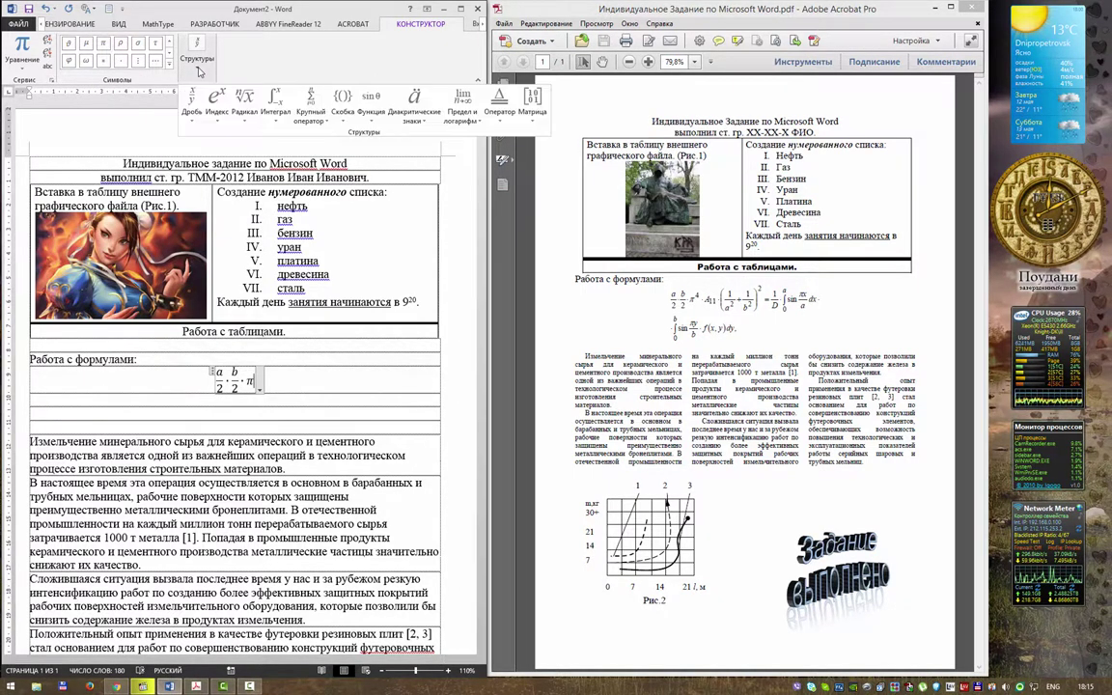
pyautogui.click(250, 383)
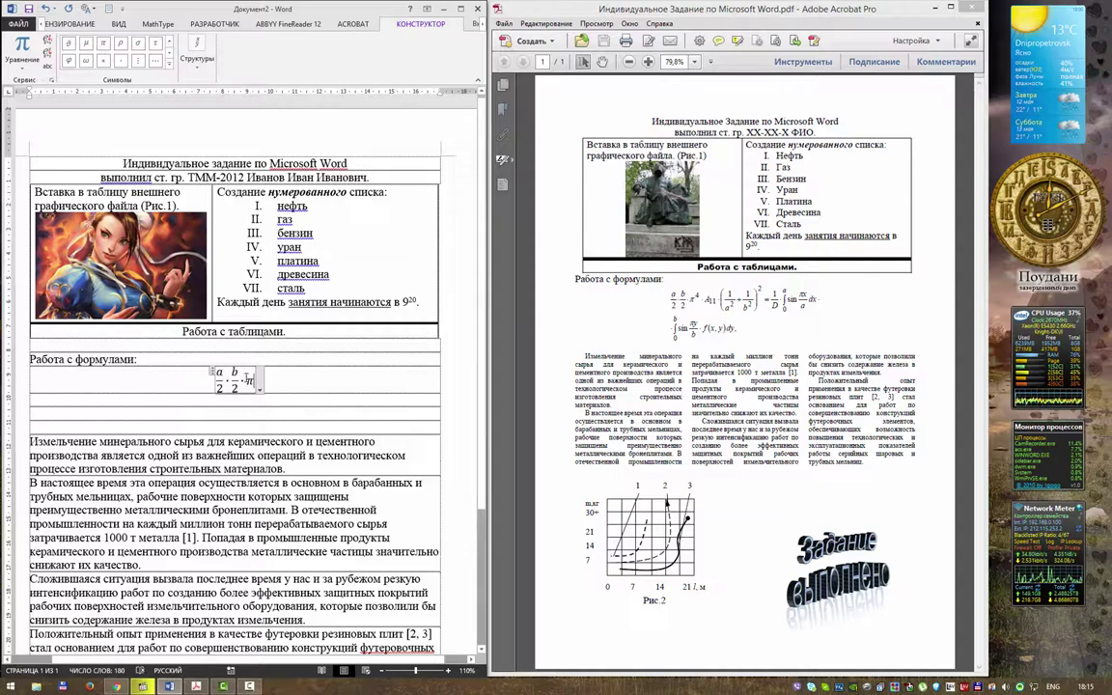
pyautogui.click(197, 60)
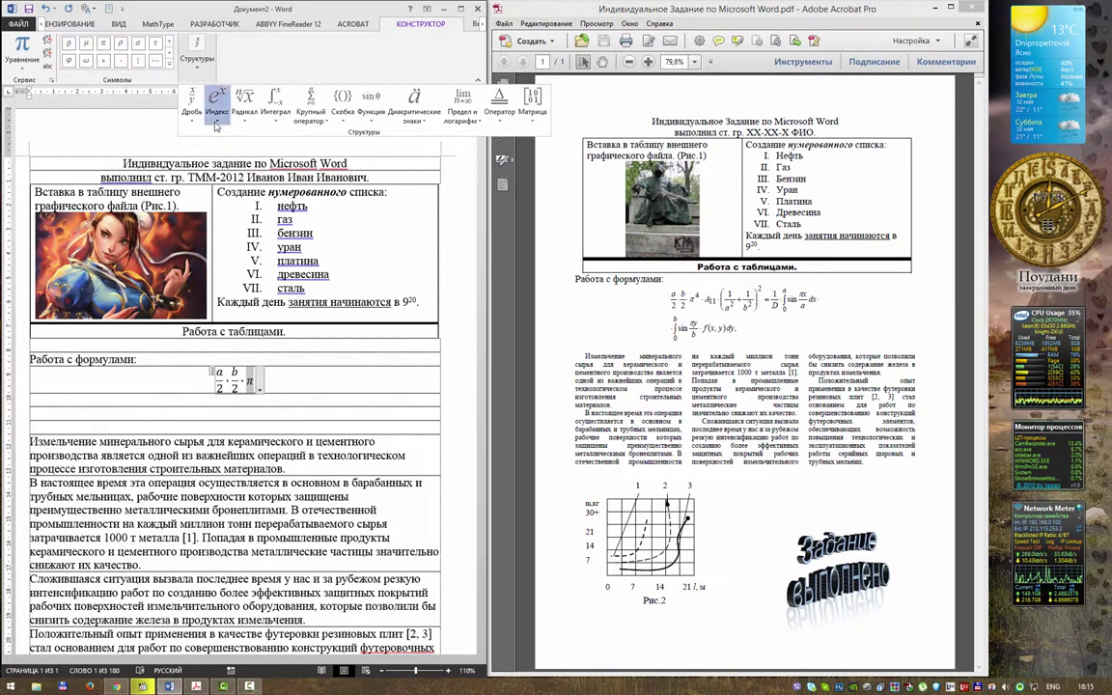
pyautogui.click(214, 103)
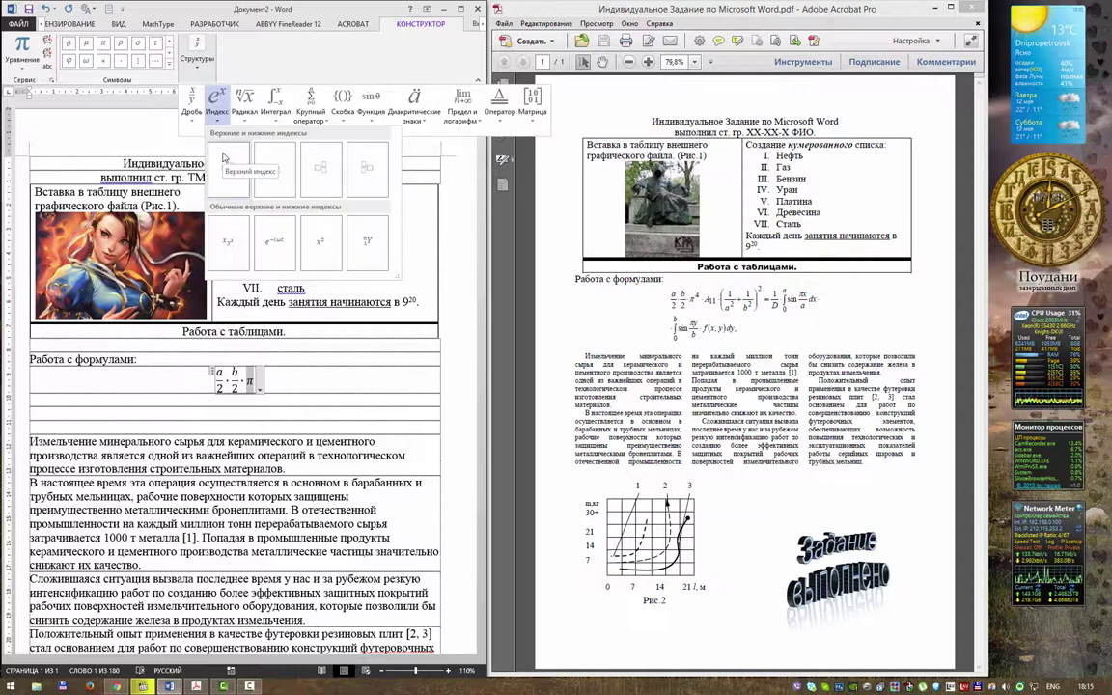
pyautogui.click(224, 158)
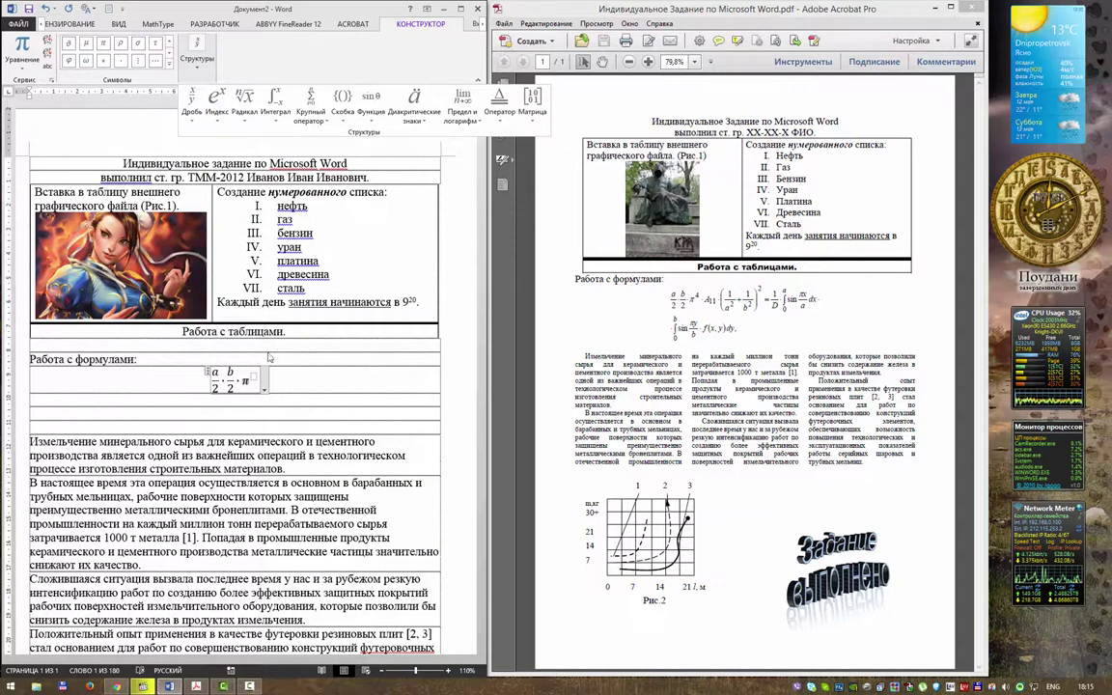
pyautogui.click(266, 387)
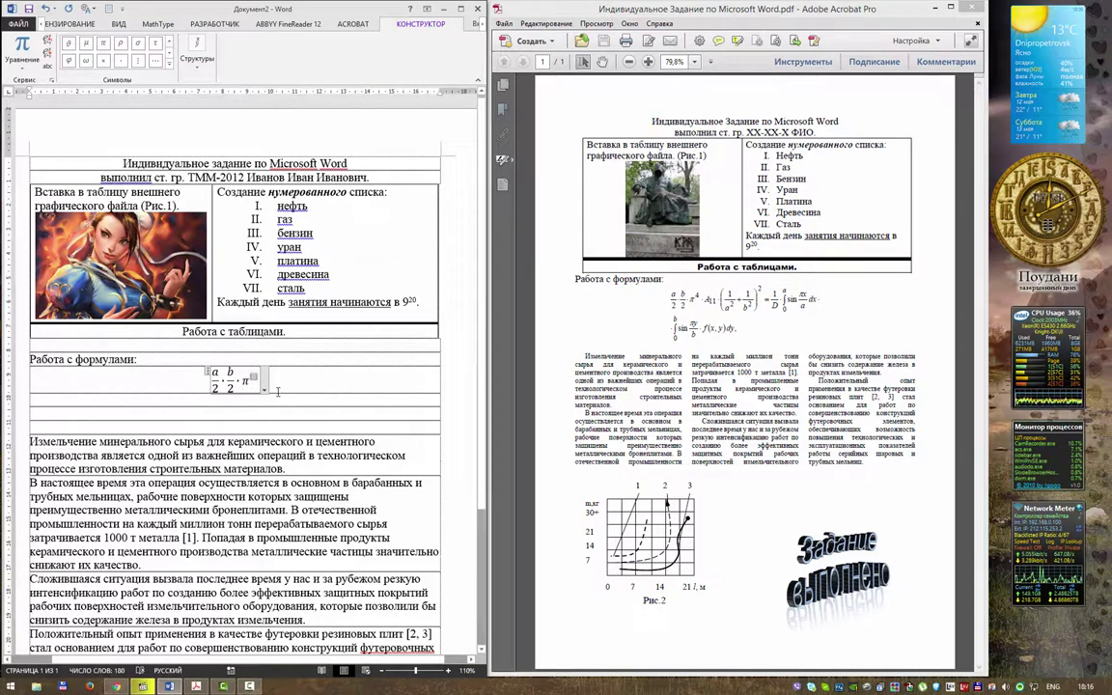
pyautogui.write('4')
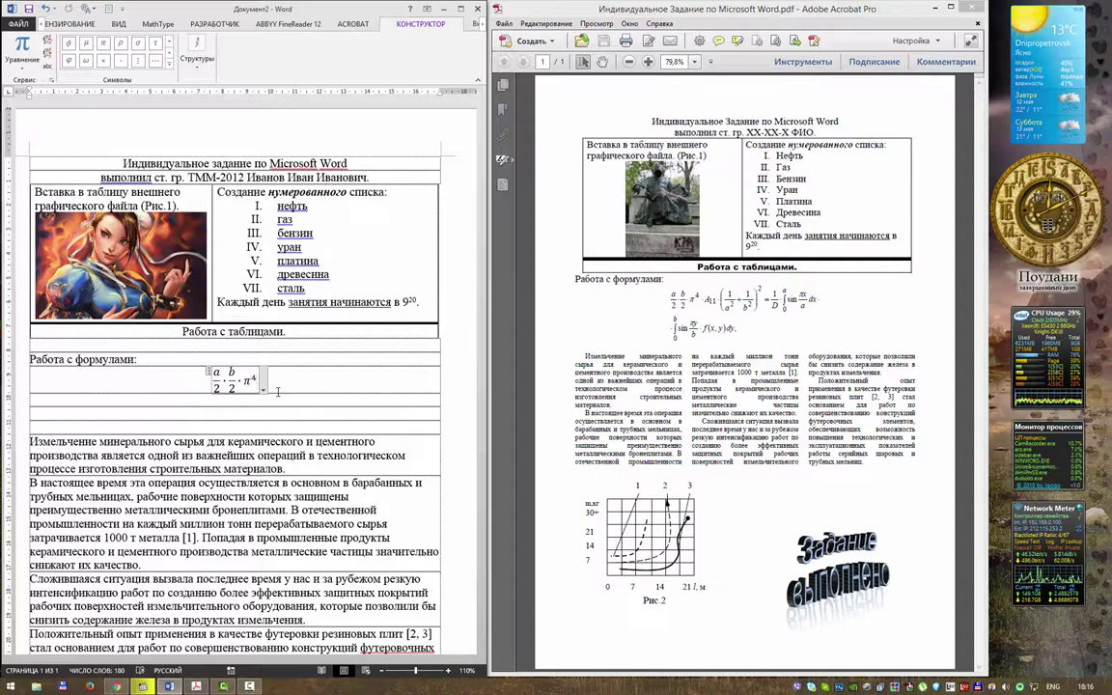
# - Append · A₁₁ · after π⁴, pasting the multiplication dots
pyautogui.hotkey('ctrl', 'v')
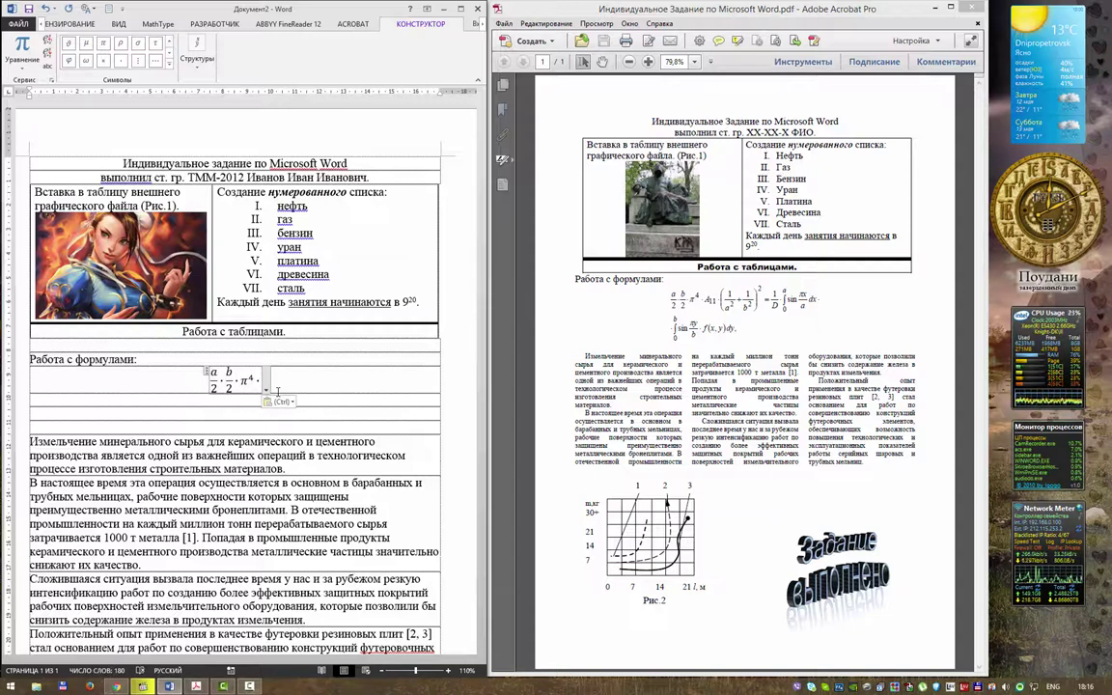
pyautogui.write('A')
pyautogui.click(197, 48)
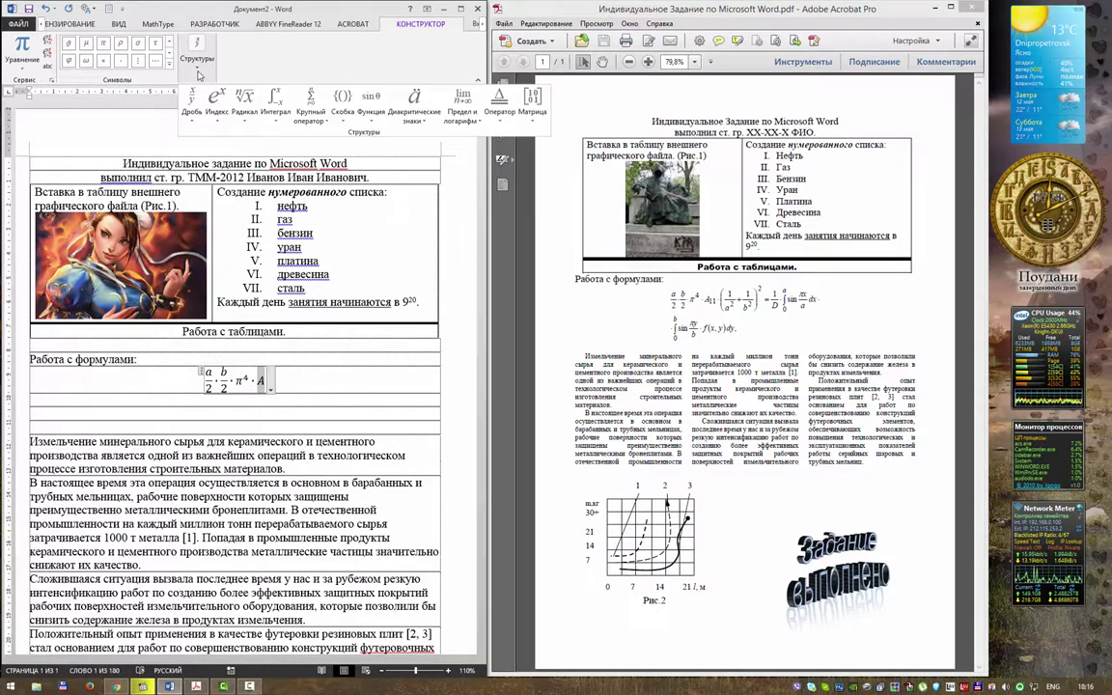
pyautogui.click(198, 111)
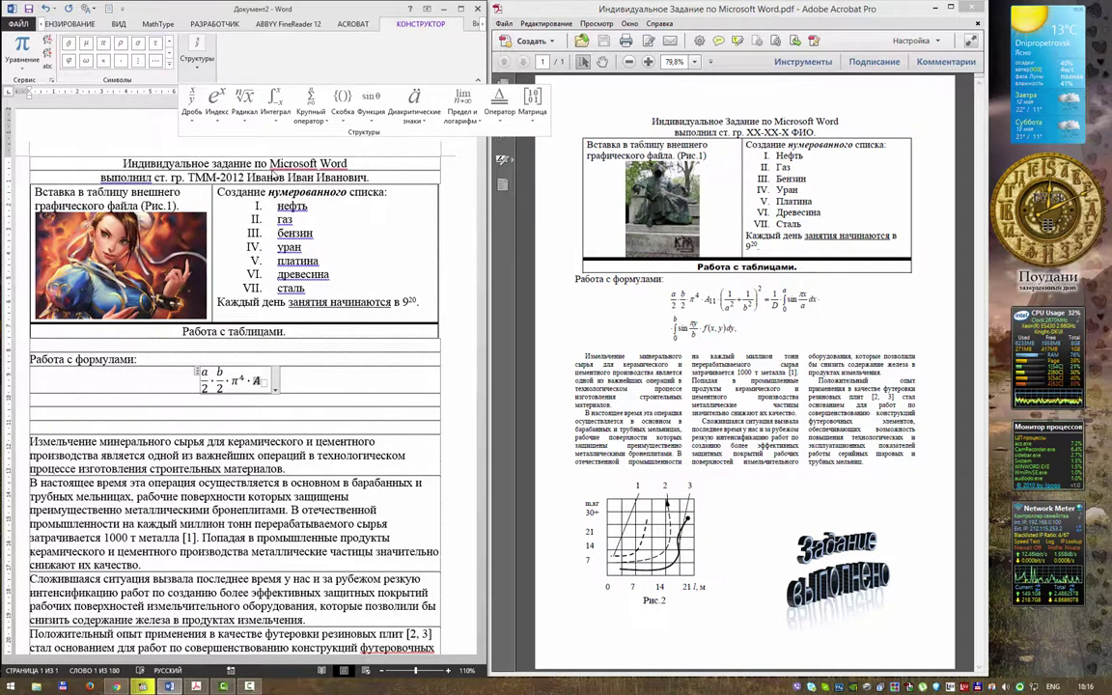
pyautogui.write('_11')
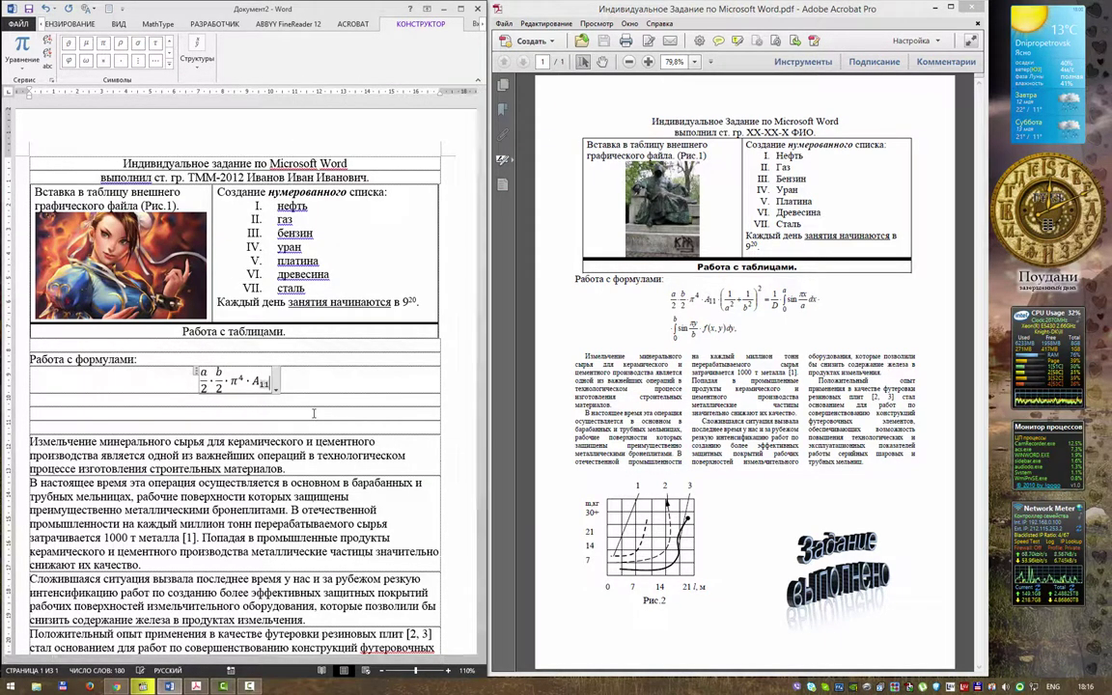
pyautogui.press('Right')
pyautogui.write('·')
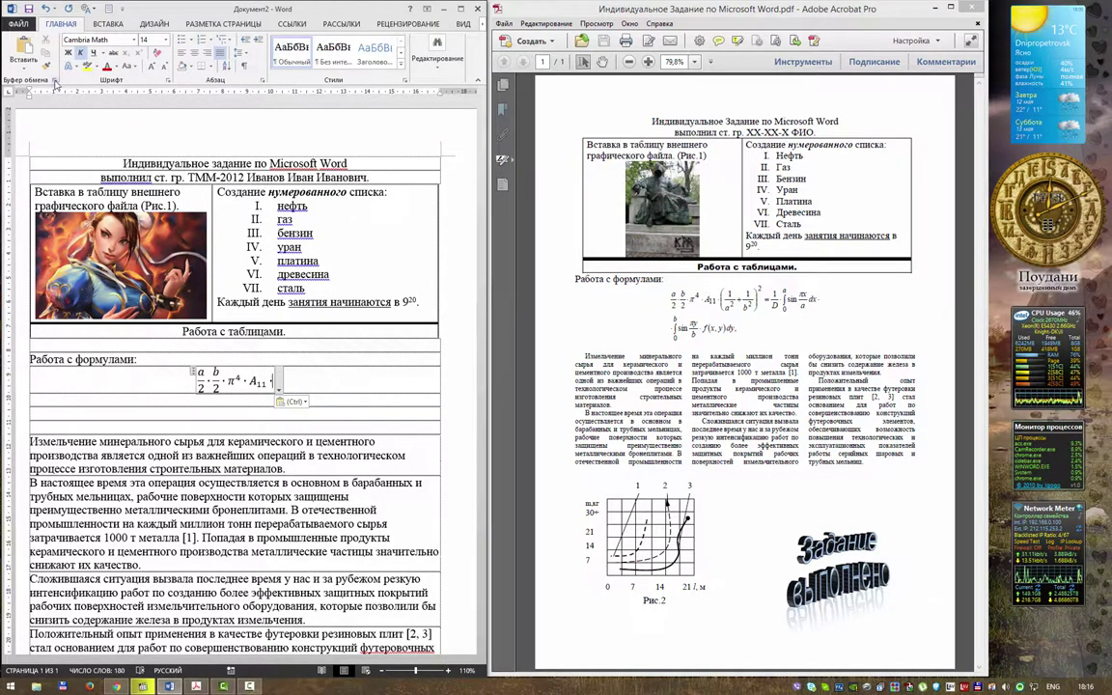
pyautogui.click(483, 23)
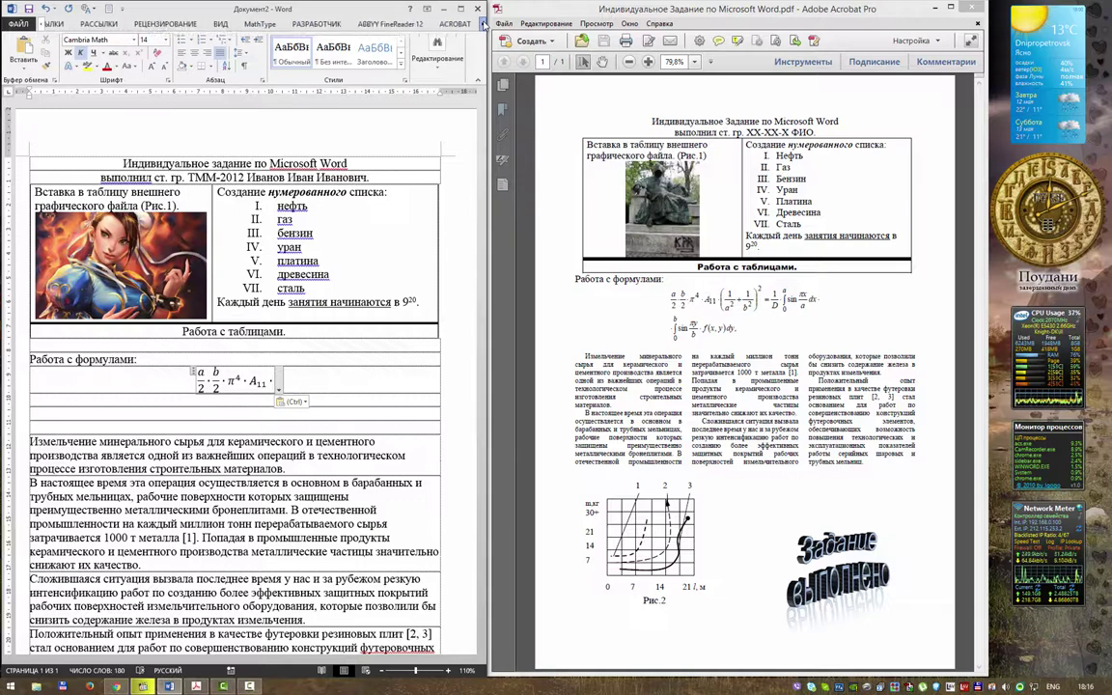
pyautogui.click(483, 23)
pyautogui.click(430, 23)
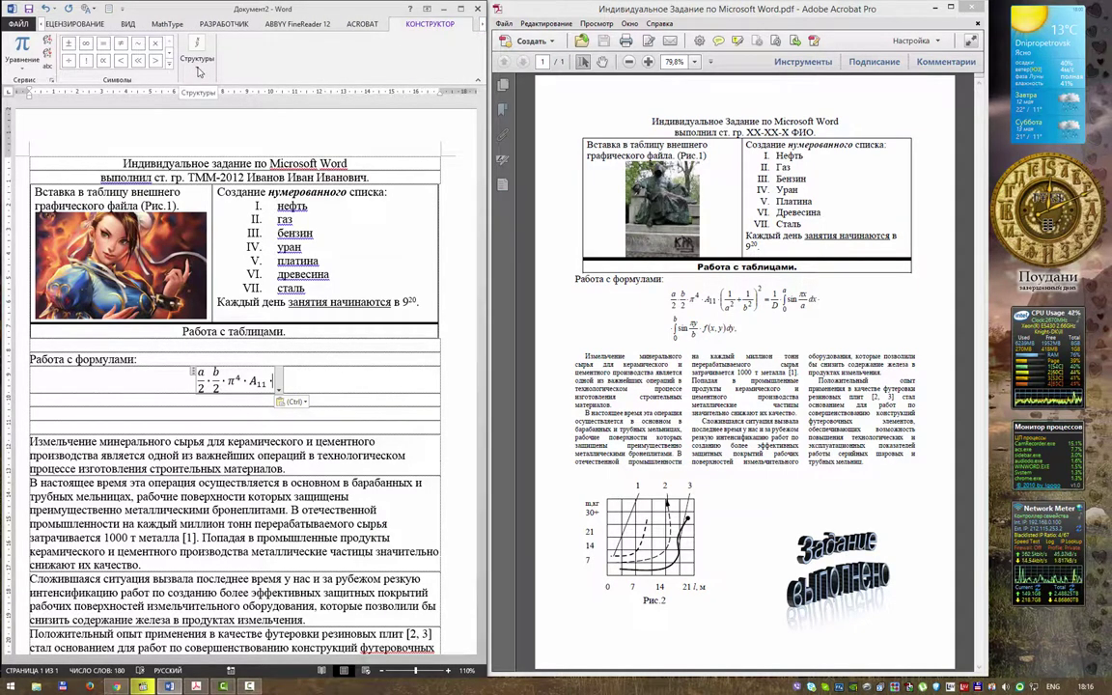
# - Insert two empty stacked fractions joined by a plus sign after A₁₁·
pyautogui.click(197, 69)
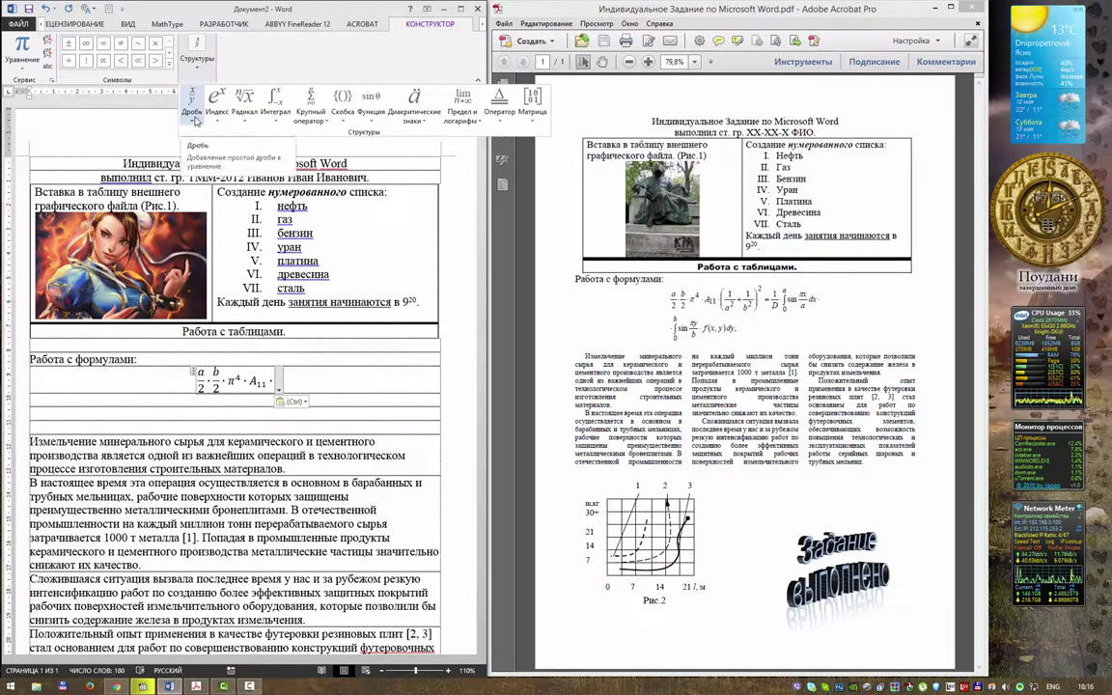
pyautogui.click(194, 120)
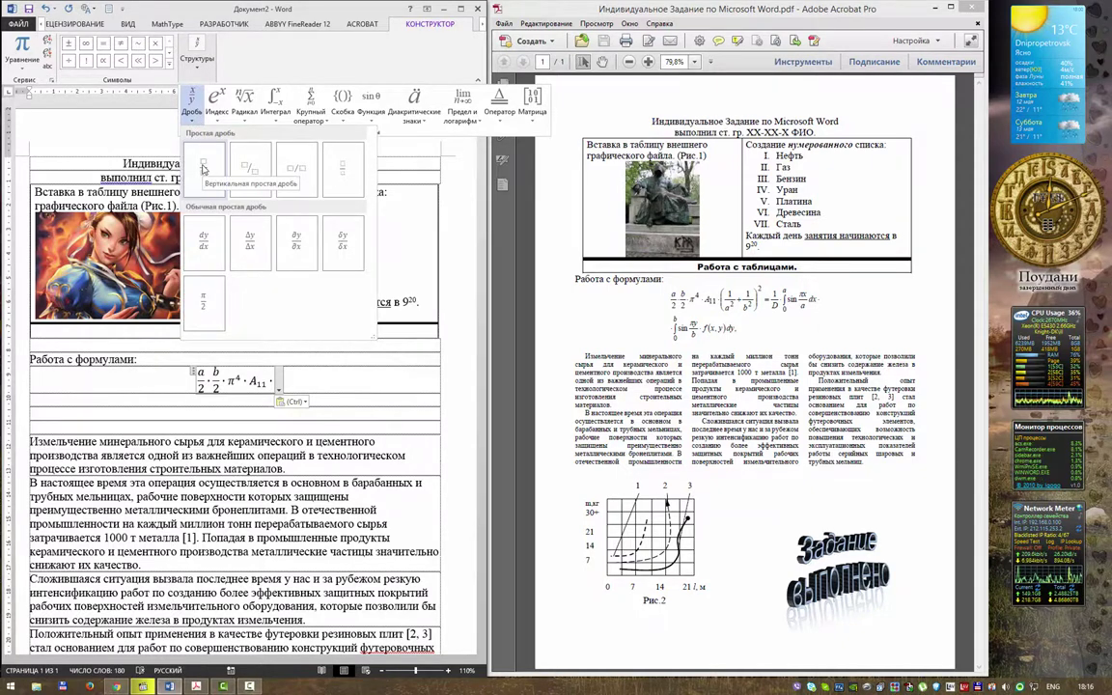
pyautogui.click(206, 164)
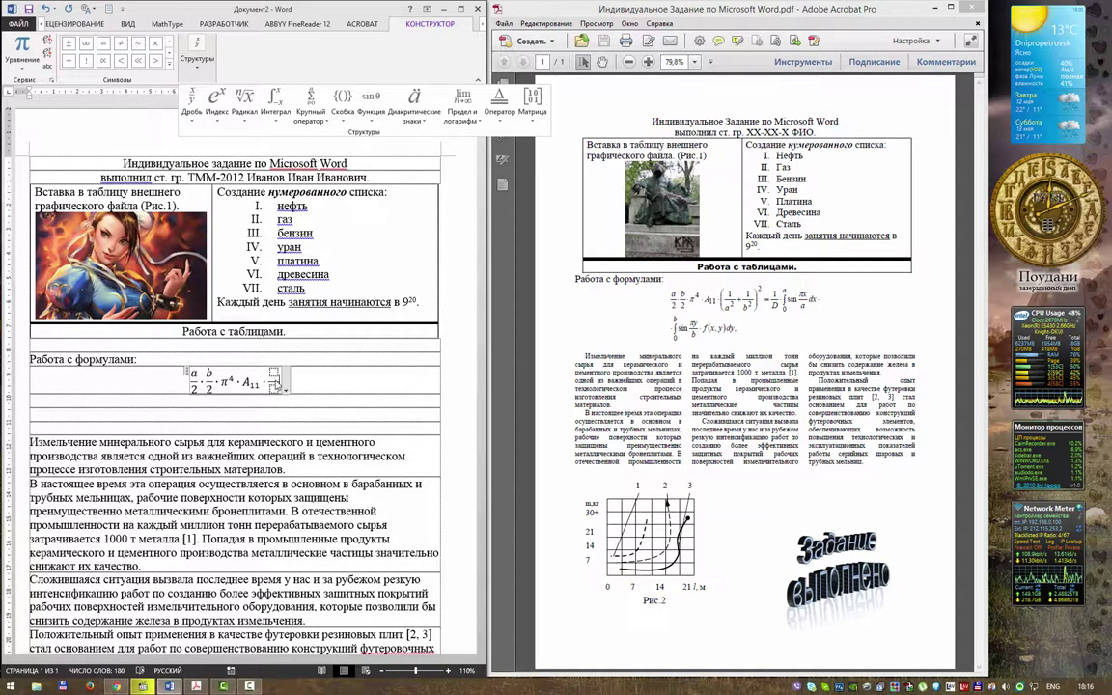
pyautogui.write('+')
pyautogui.click(197, 56)
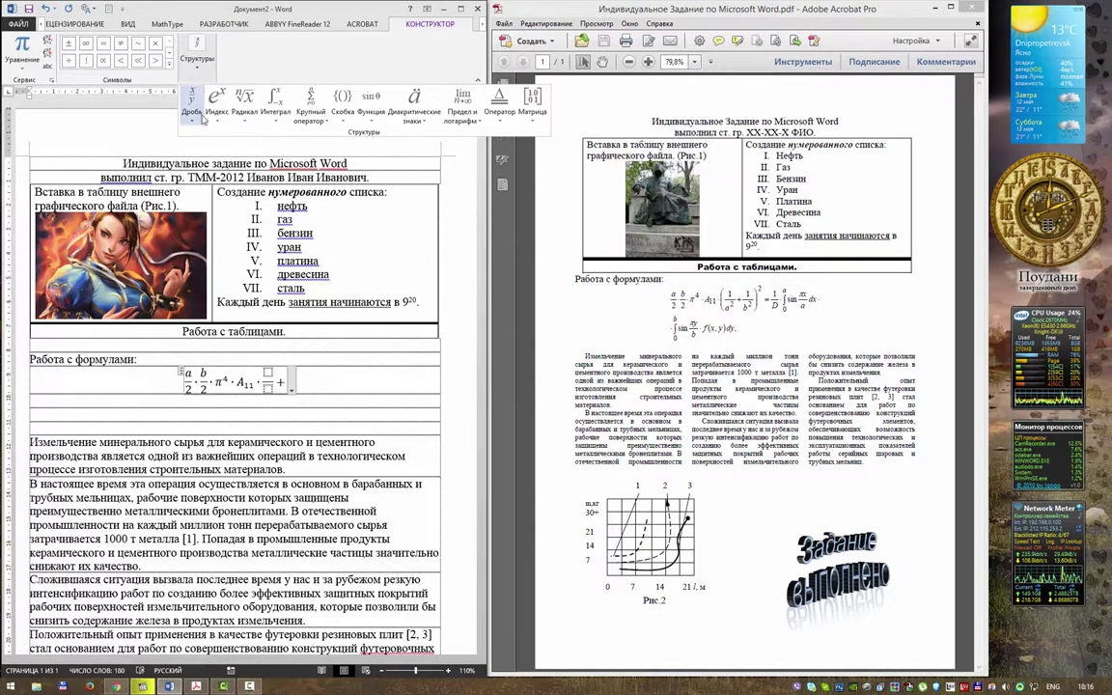
pyautogui.click(192, 106)
pyautogui.click(205, 162)
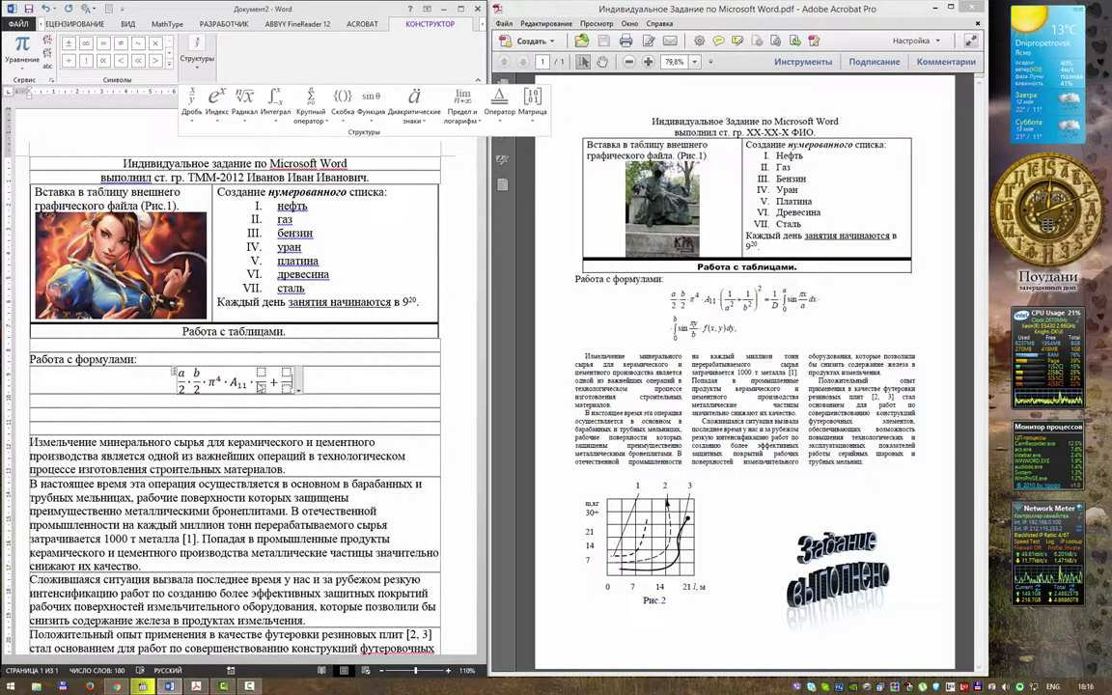
# - Enclose the two fractions in parentheses
pyautogui.click(168, 61)
pyautogui.click(221, 67)
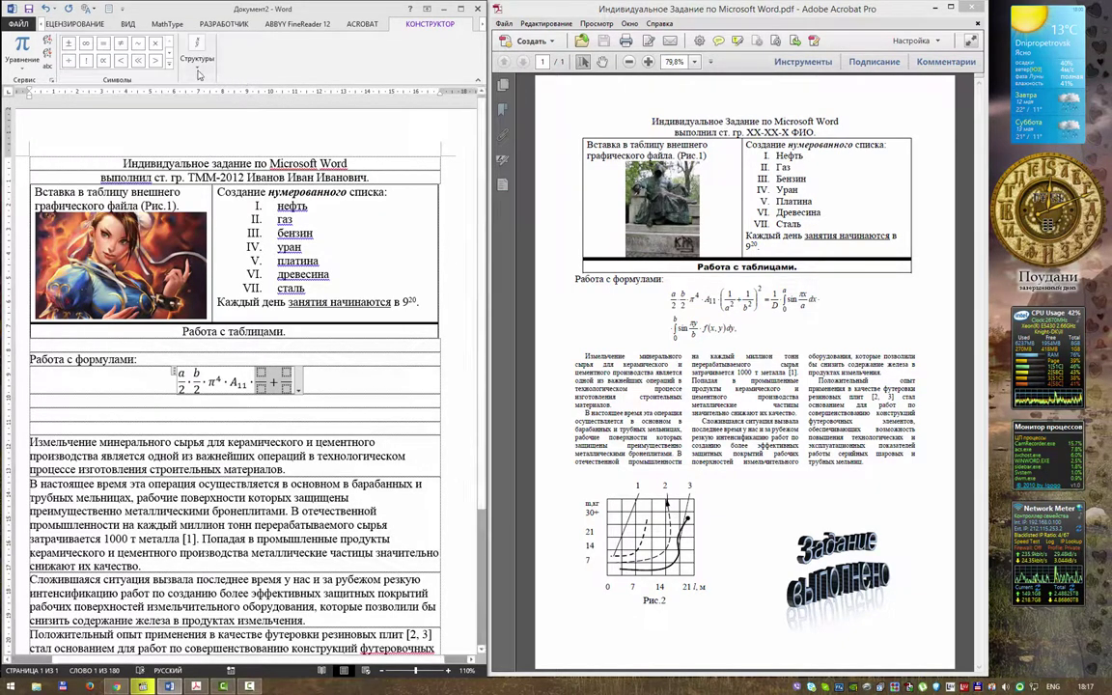
pyautogui.click(184, 63)
pyautogui.click(343, 101)
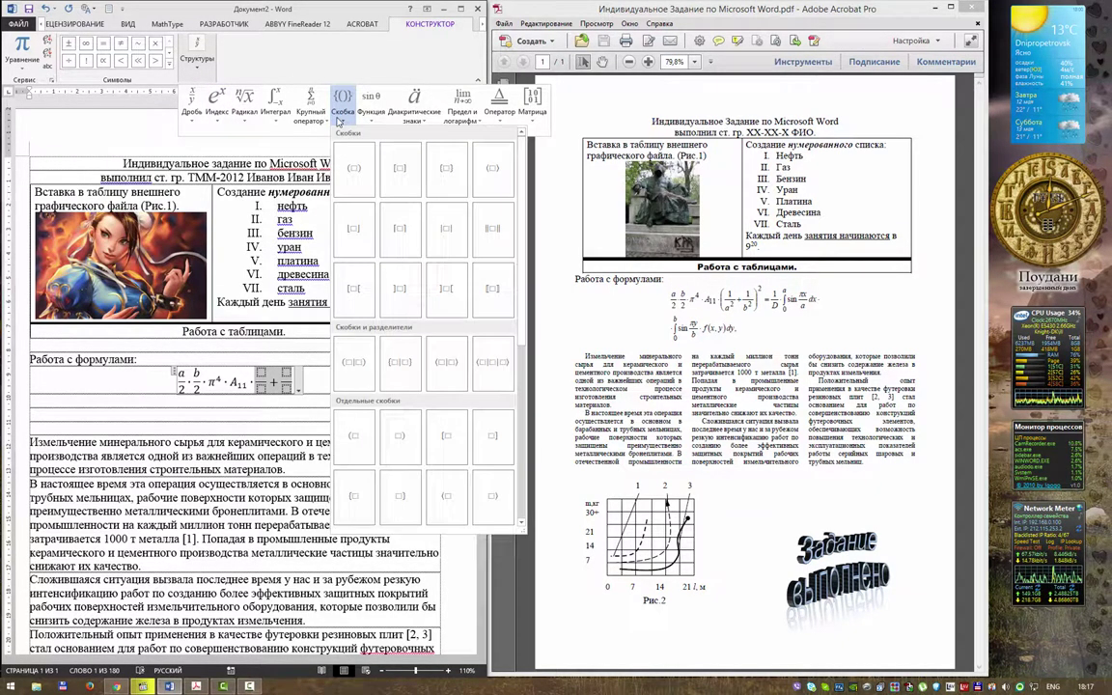
pyautogui.click(355, 170)
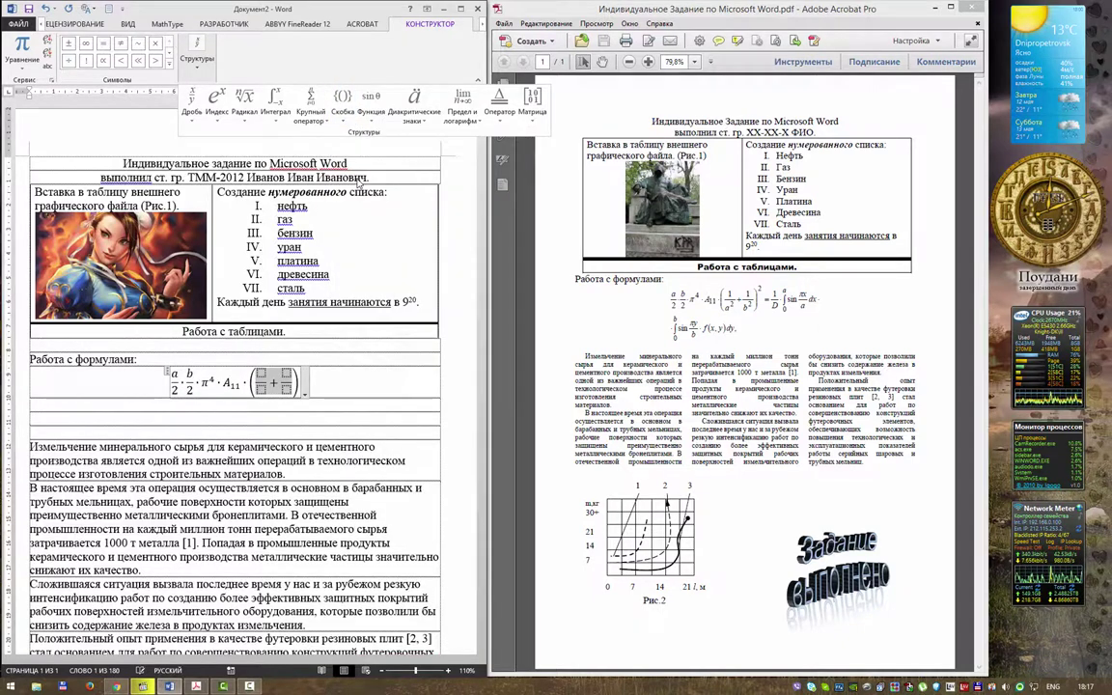
# - Fill the bracketed fractions as 1/a² and 1/b²
pyautogui.write('1')
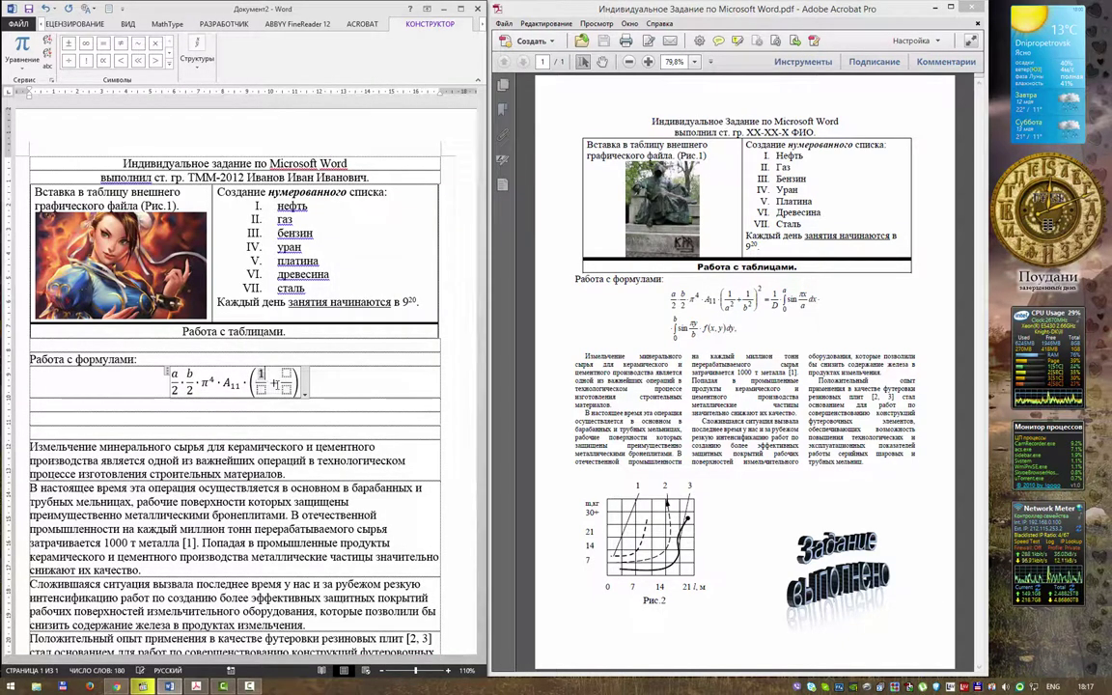
pyautogui.click(197, 50)
pyautogui.click(217, 102)
pyautogui.click(228, 163)
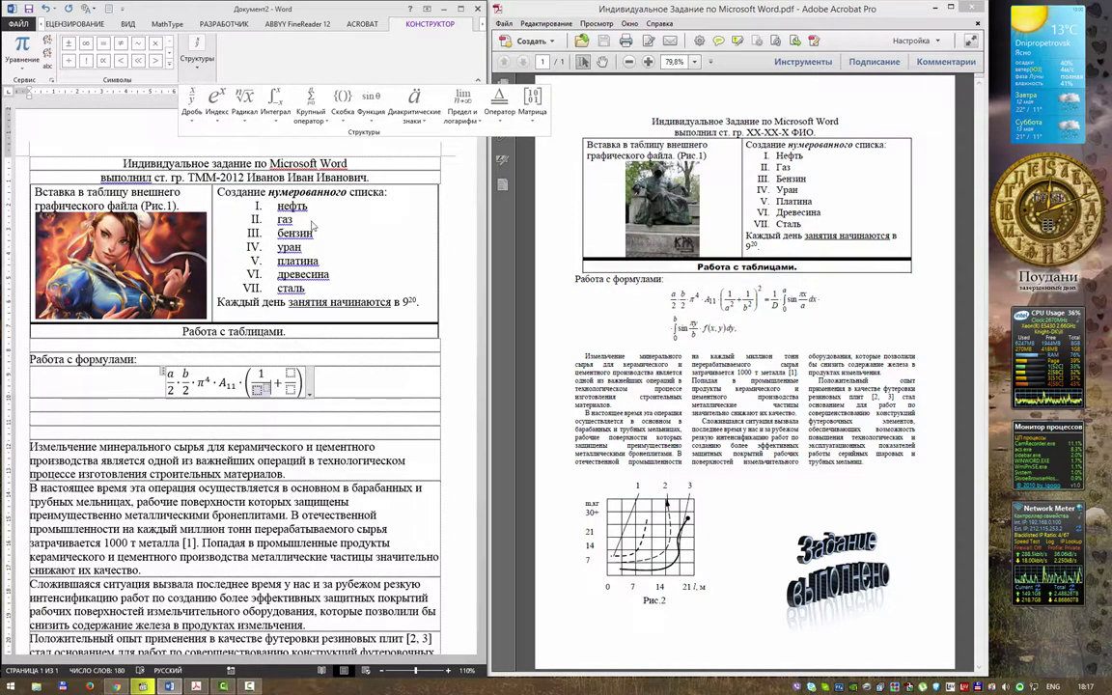
pyautogui.write('a/')
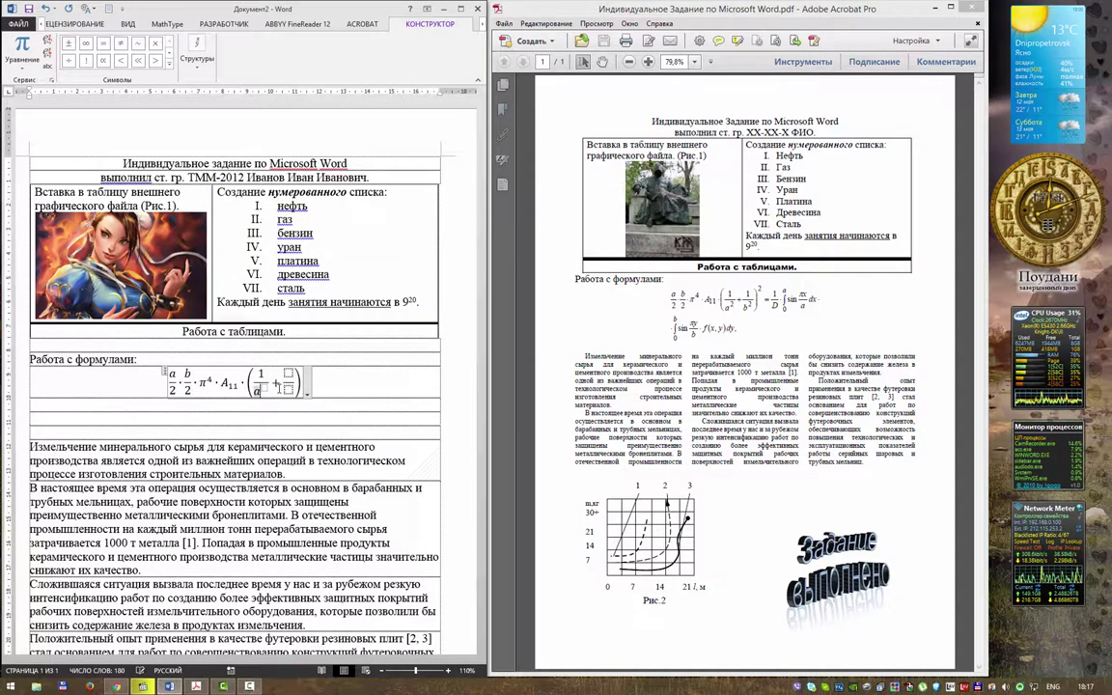
pyautogui.write('2')
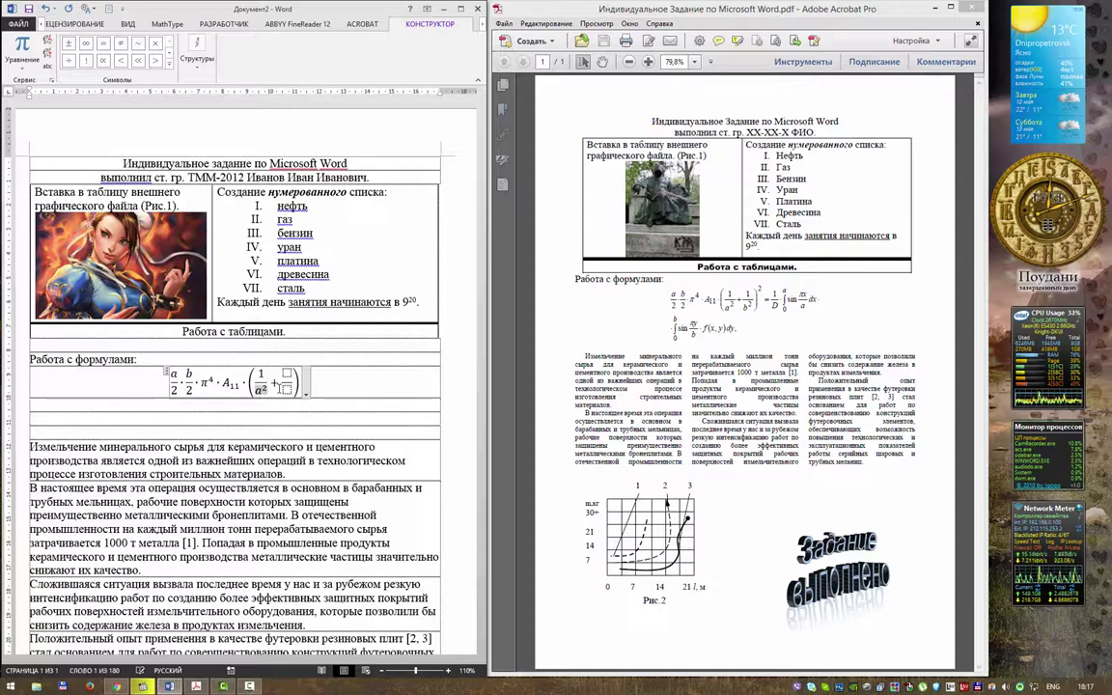
pyautogui.click(287, 377)
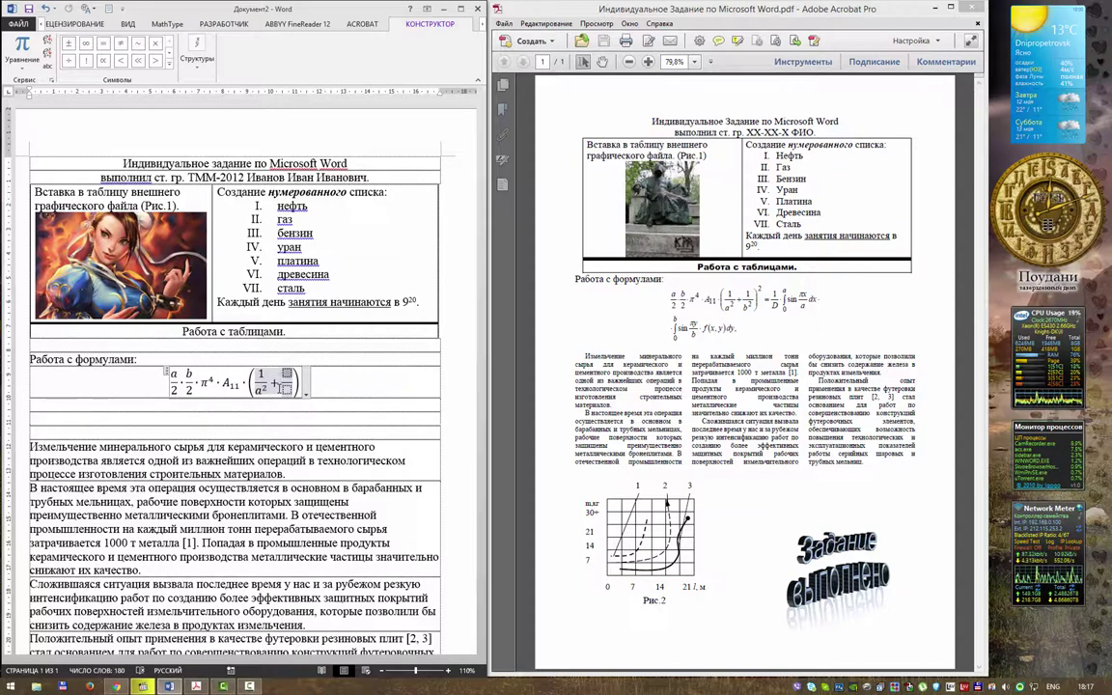
pyautogui.write('1/')
pyautogui.hotkey('ctrl', 'v')
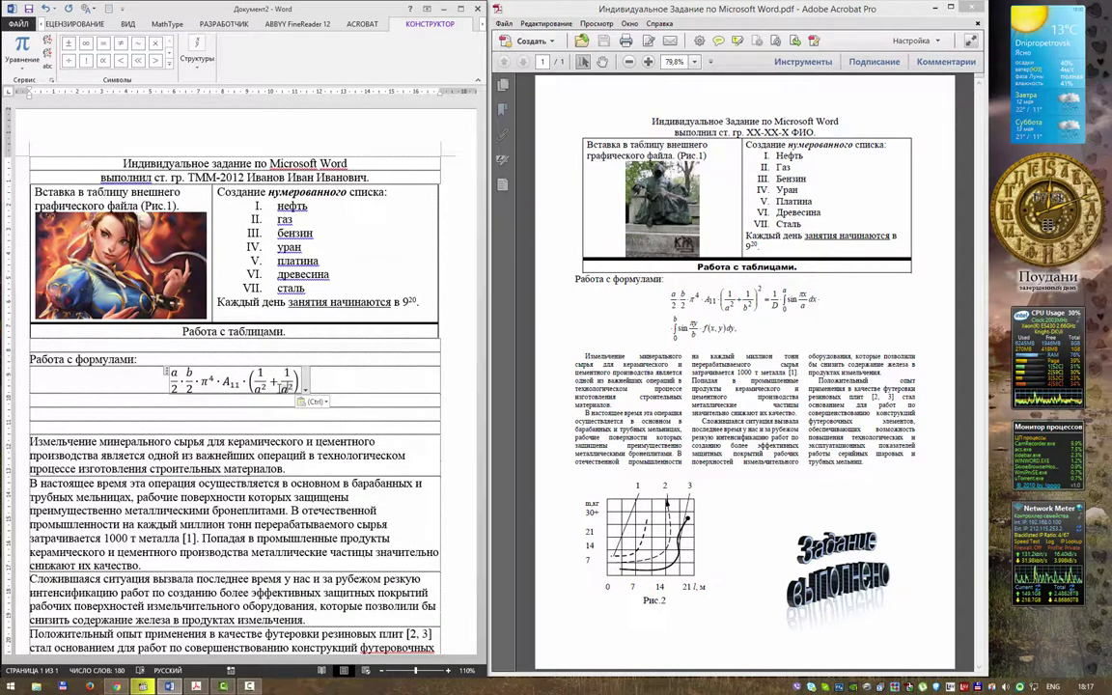
pyautogui.doubleClick(282, 385)
pyautogui.write('b')
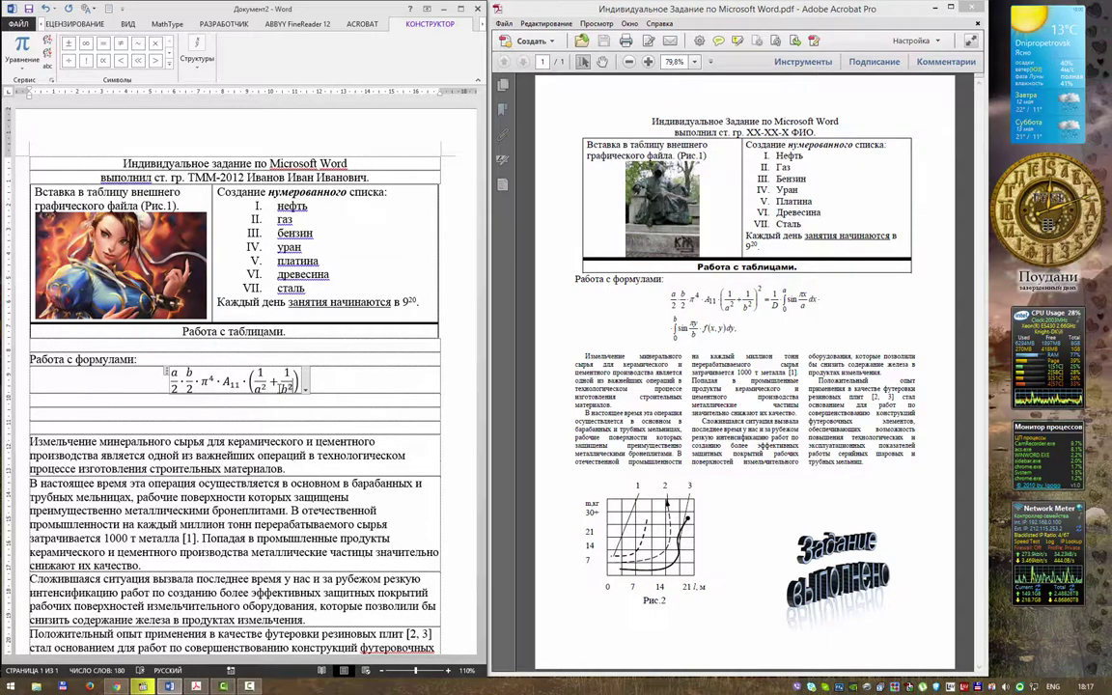
# - Raise the bracketed group to the power 2 and begin the '=' term after it
pyautogui.hotkey('shift', 'Left')
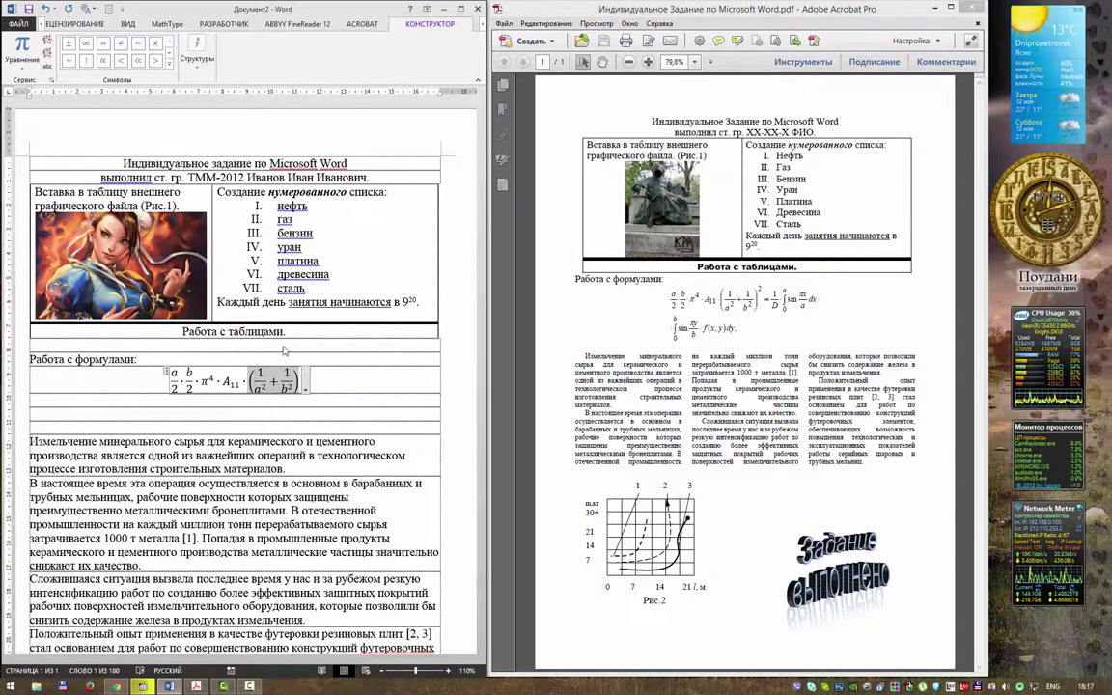
pyautogui.click(197, 48)
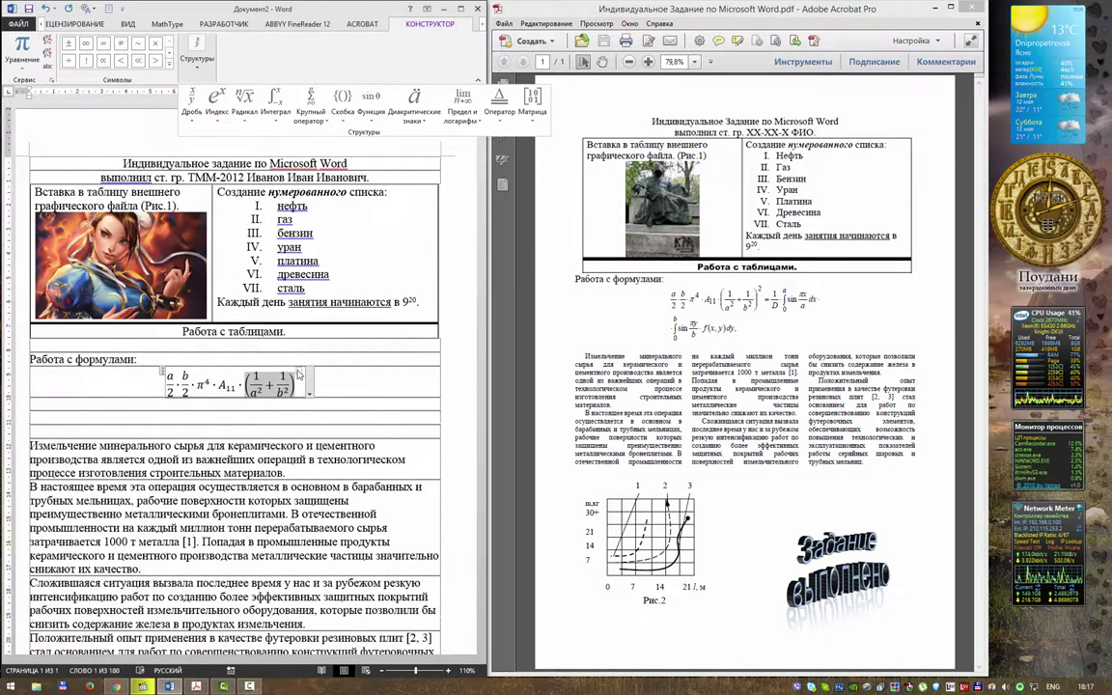
pyautogui.click(299, 375)
pyautogui.write('^2 ')
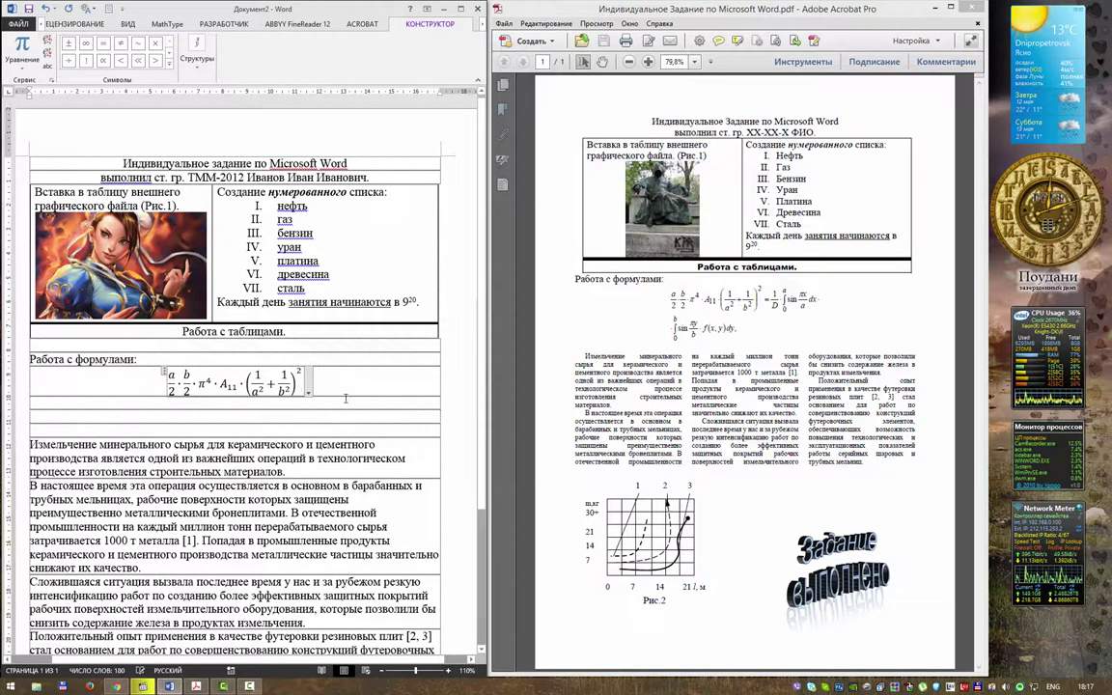
pyautogui.write('=')
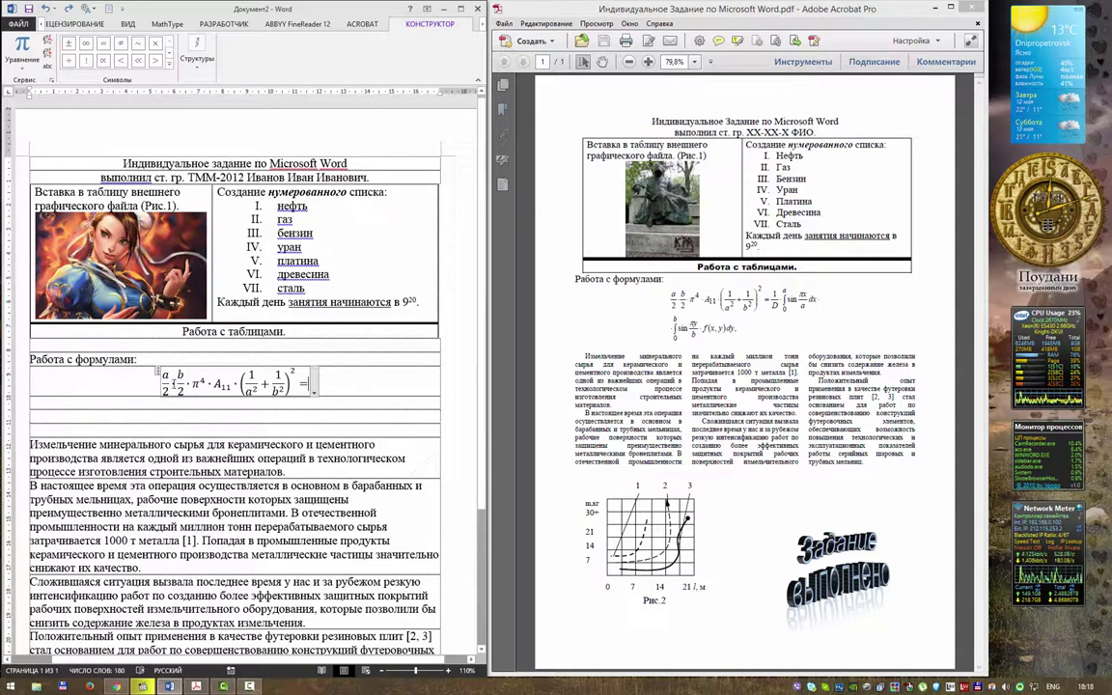
pyautogui.write('a1/2')
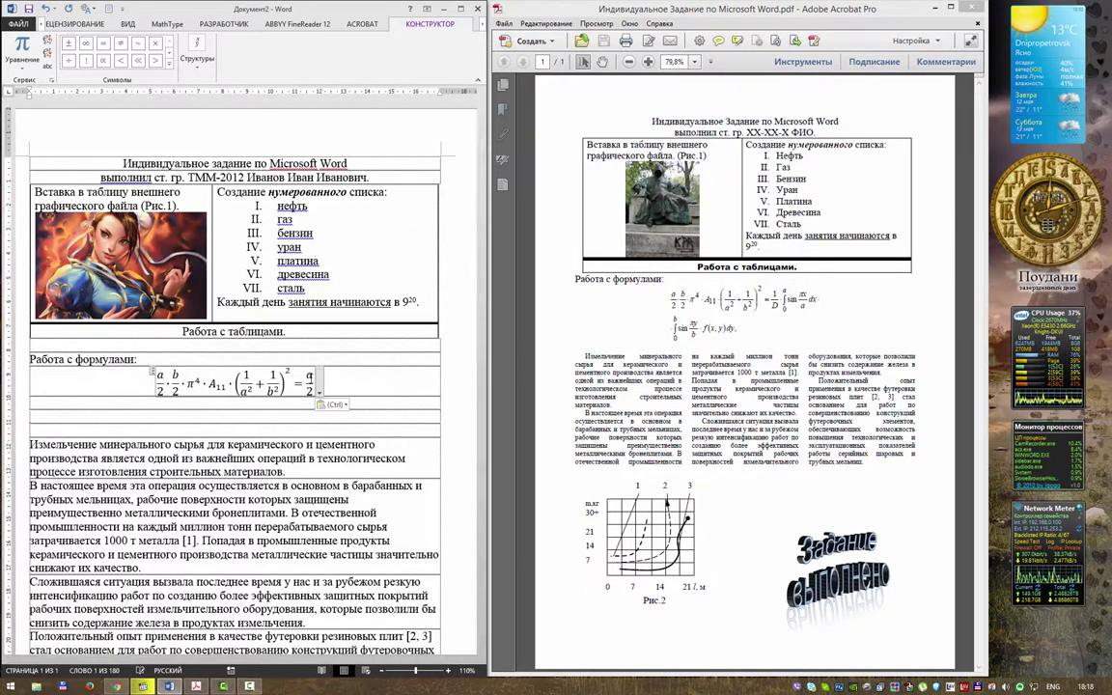
# - Remove the stray a from the numerator and bring up the Greek letter symbols
pyautogui.hotkey('alt', 'shift')
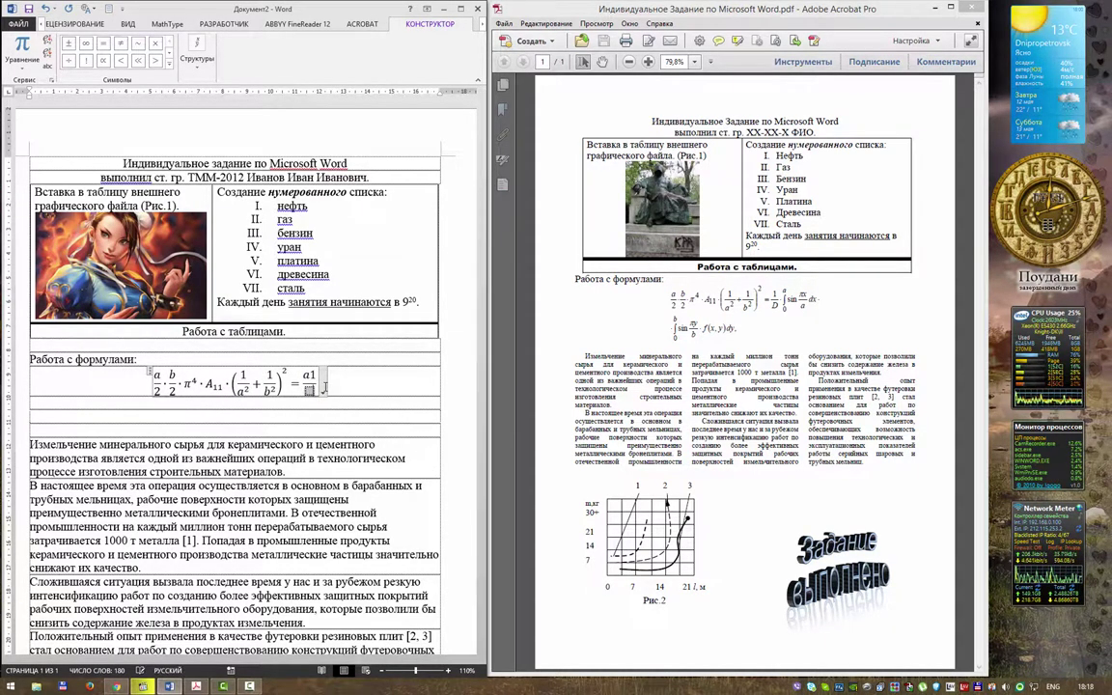
pyautogui.hotkey('alt', 'shift')
pyautogui.write('D')
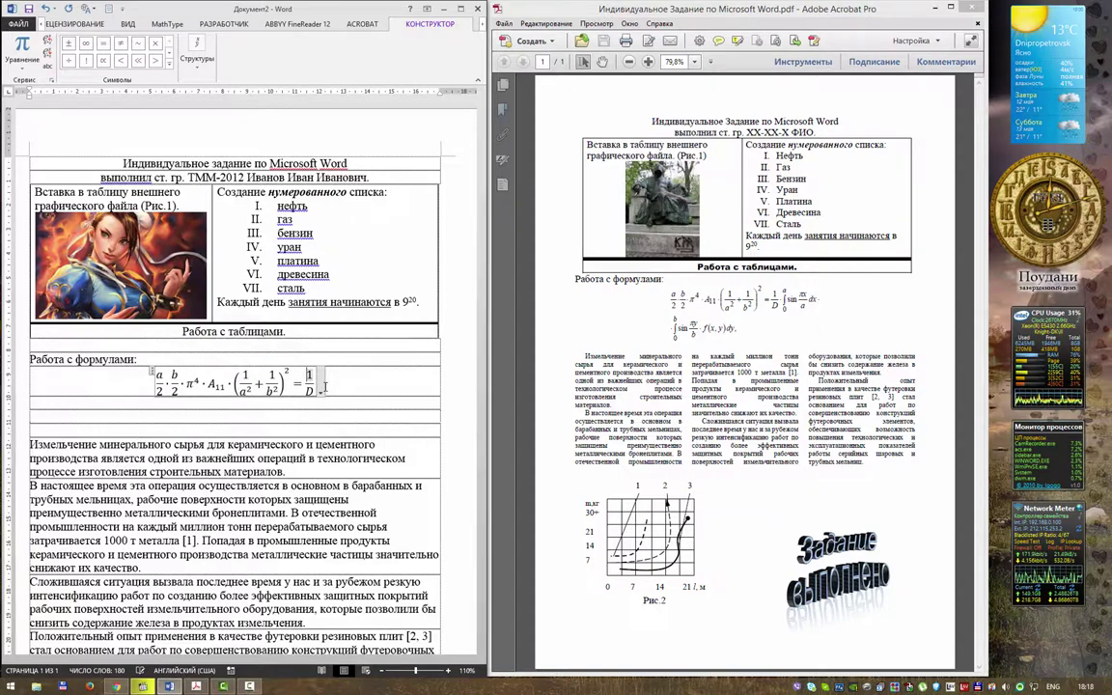
pyautogui.press('BackSpace')
pyautogui.moveTo(232, 221)
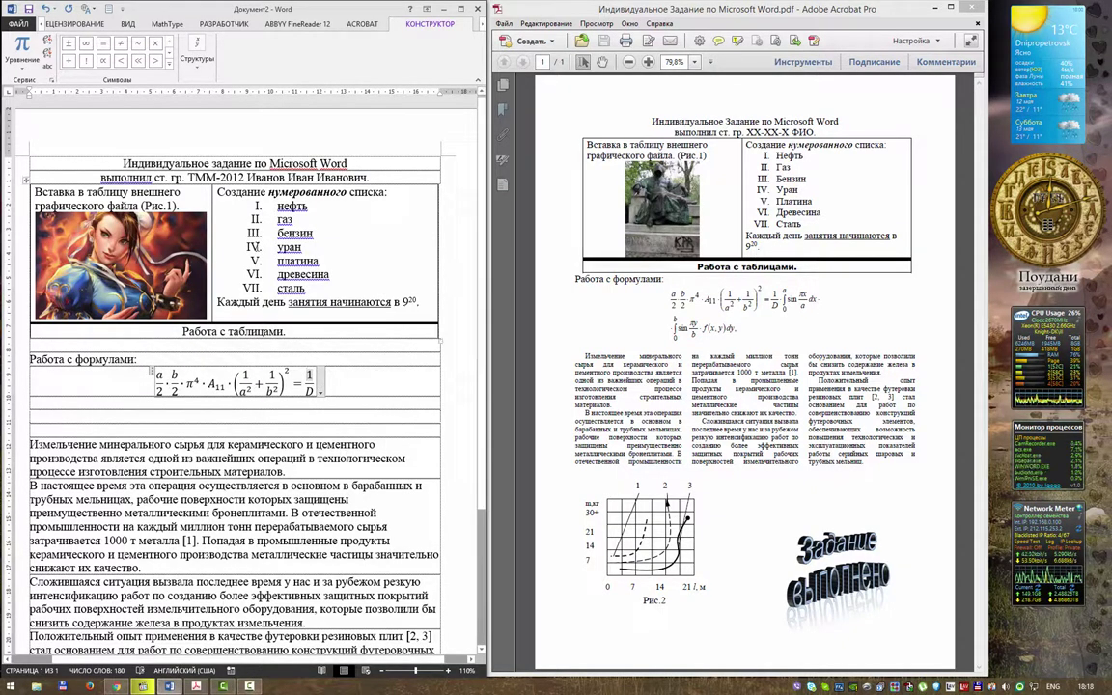
pyautogui.hotkey('alt', 'shift')
pyautogui.click(169, 59)
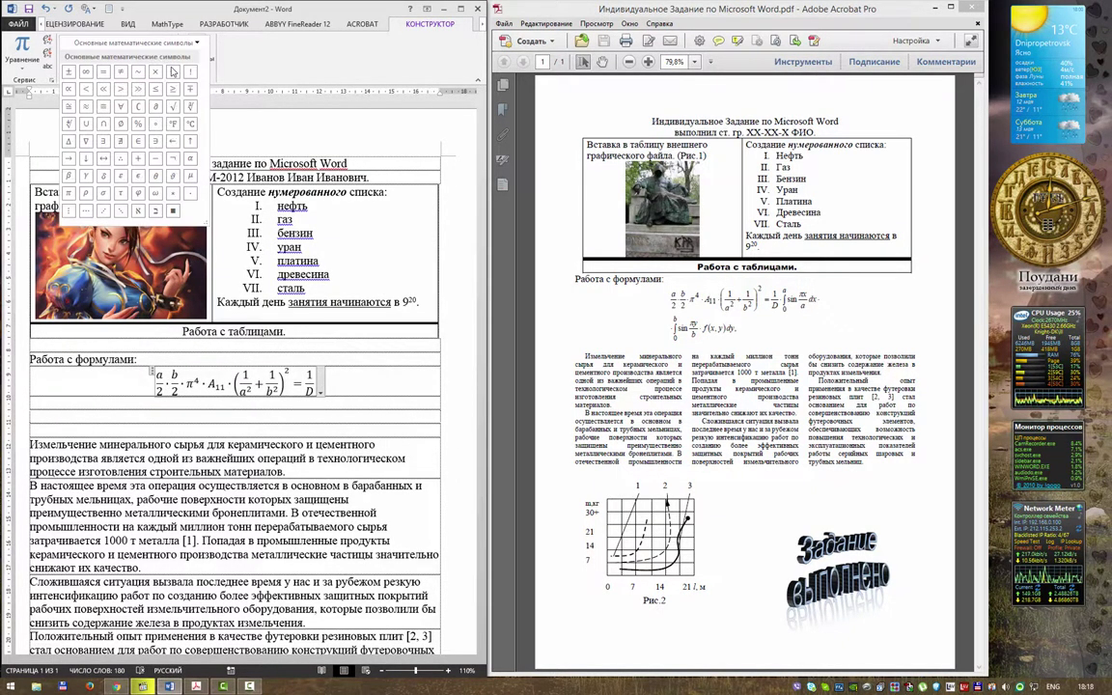
pyautogui.click(173, 174)
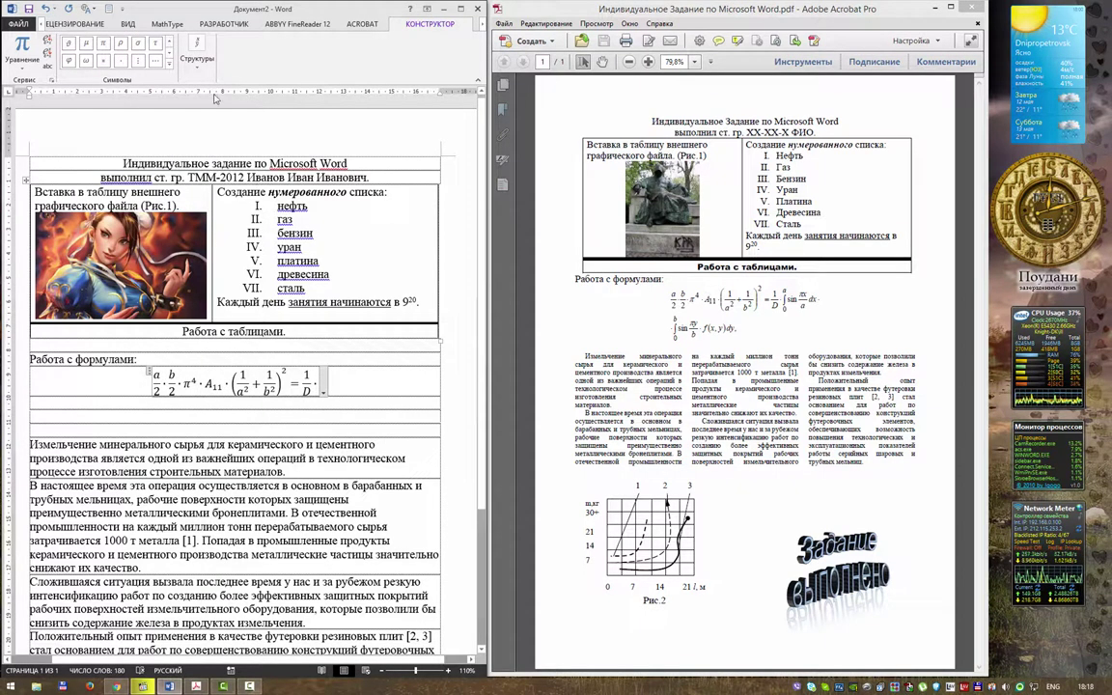
# - Insert an integral with limits and type sin in its body
pyautogui.click(197, 48)
pyautogui.click(275, 101)
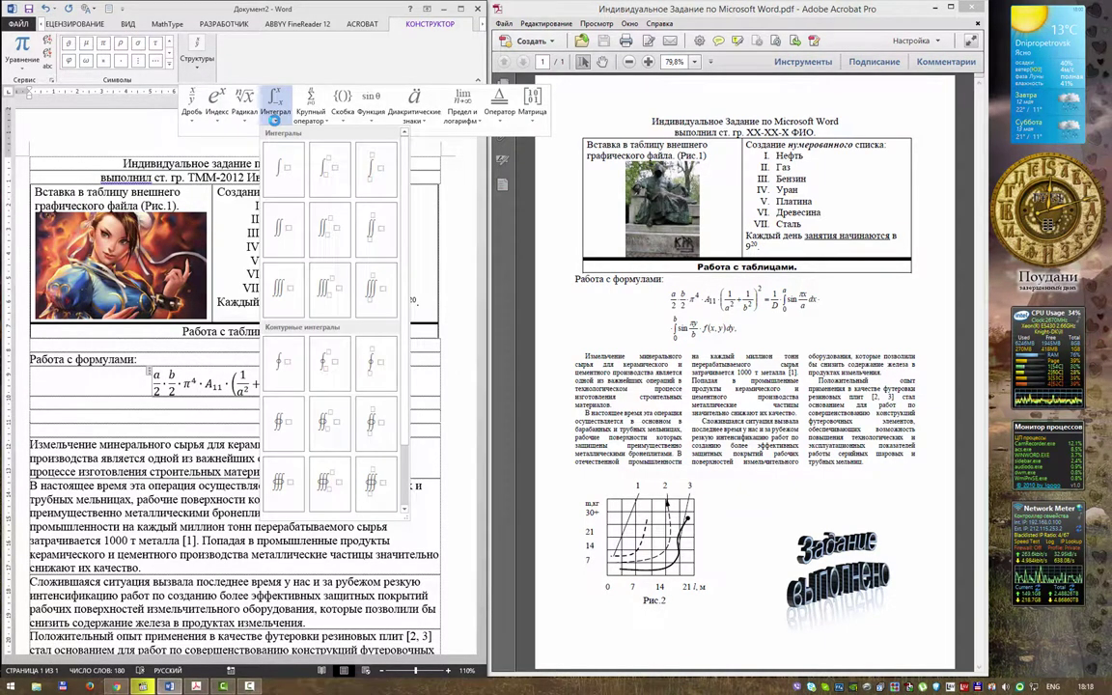
pyautogui.click(319, 166)
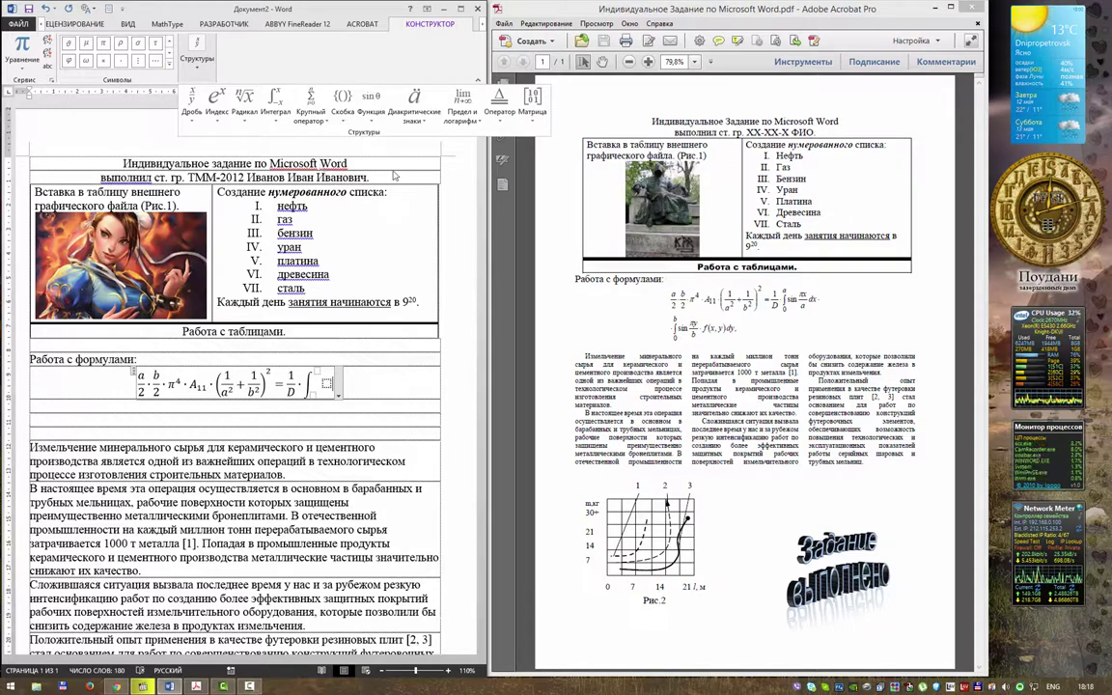
pyautogui.click(327, 383)
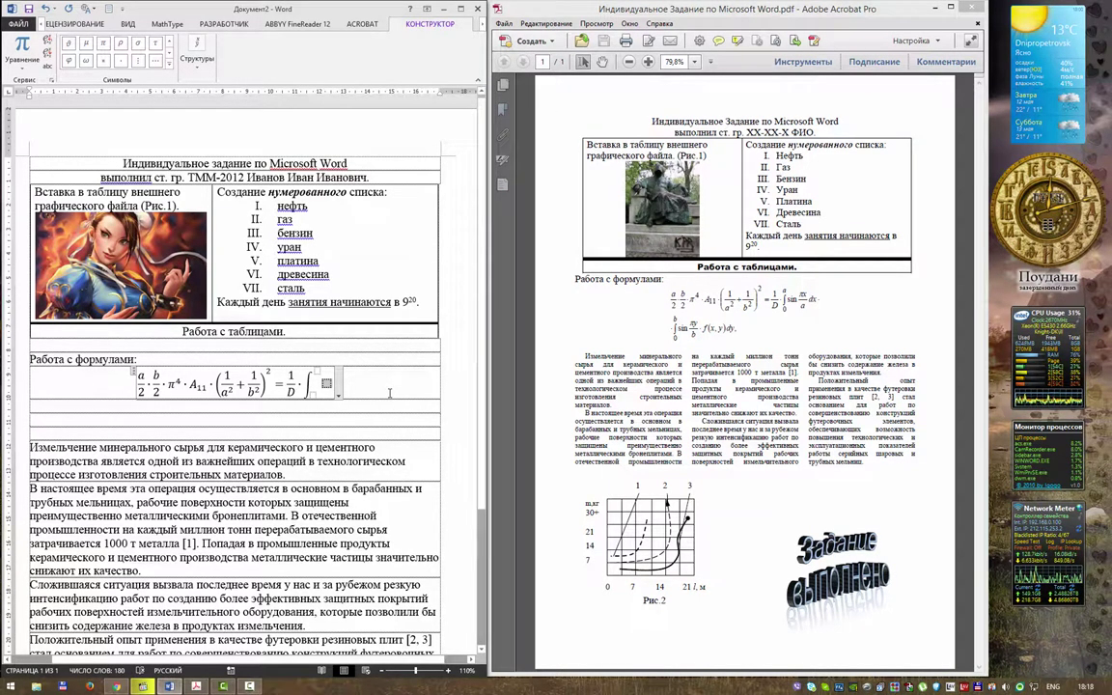
pyautogui.write('sin')
# - Add the fraction πx/a after sin and finish the integrand with dx
pyautogui.click(197, 53)
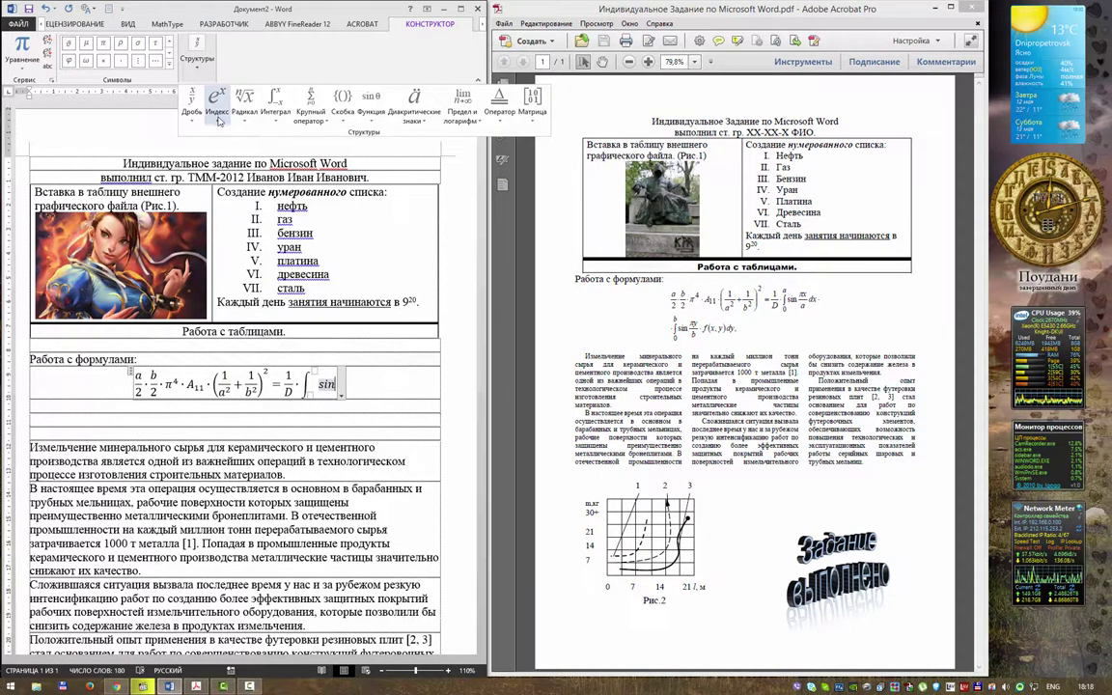
pyautogui.click(218, 116)
pyautogui.click(184, 150)
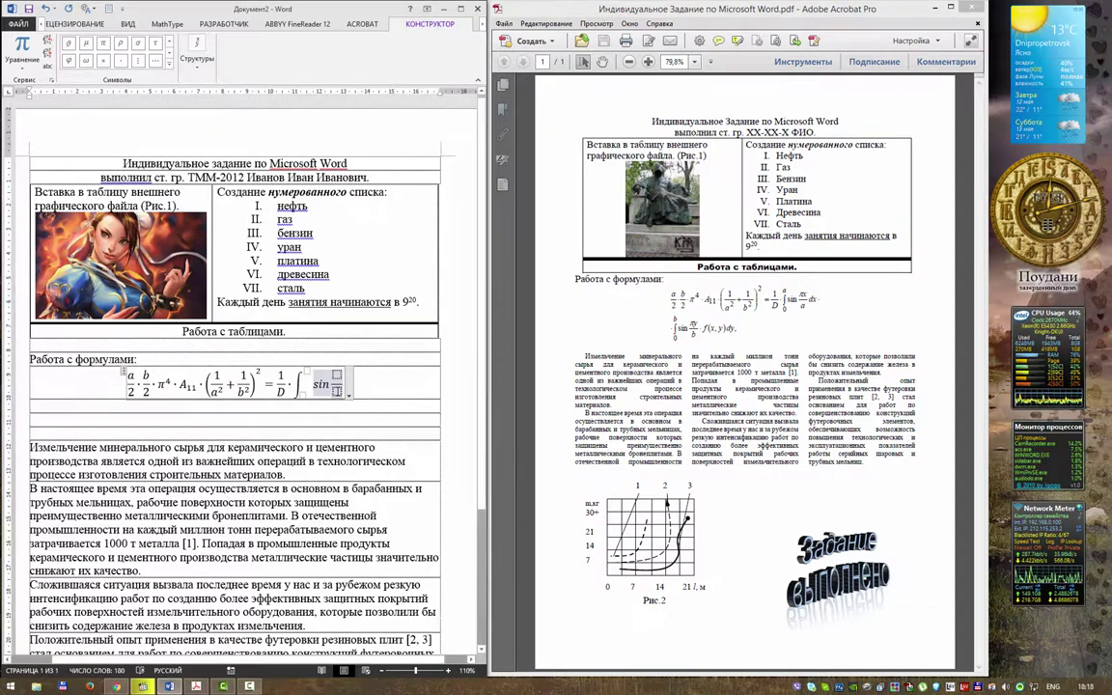
pyautogui.press('Down')
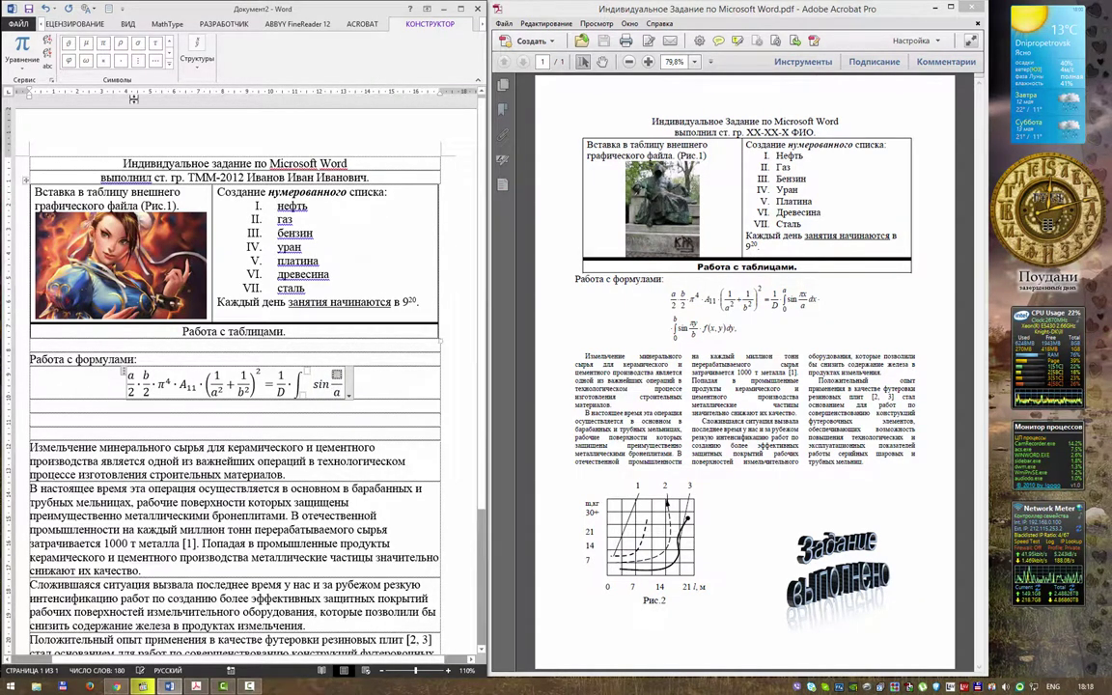
pyautogui.click(104, 43)
pyautogui.write('x')
pyautogui.press('Right')
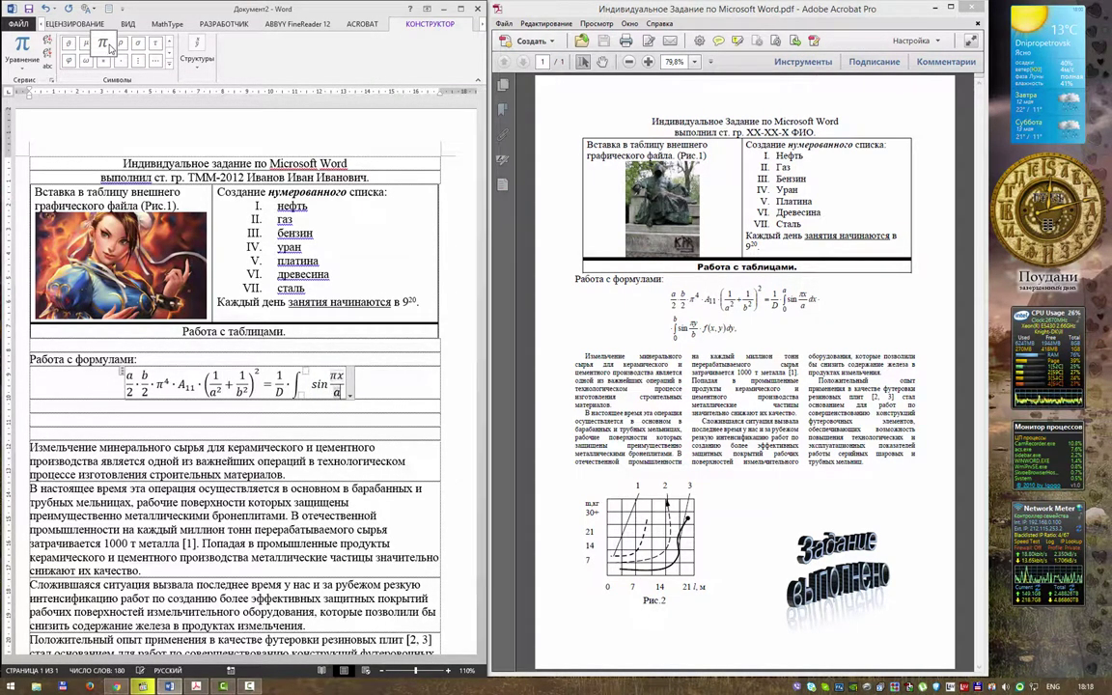
pyautogui.write('dx')
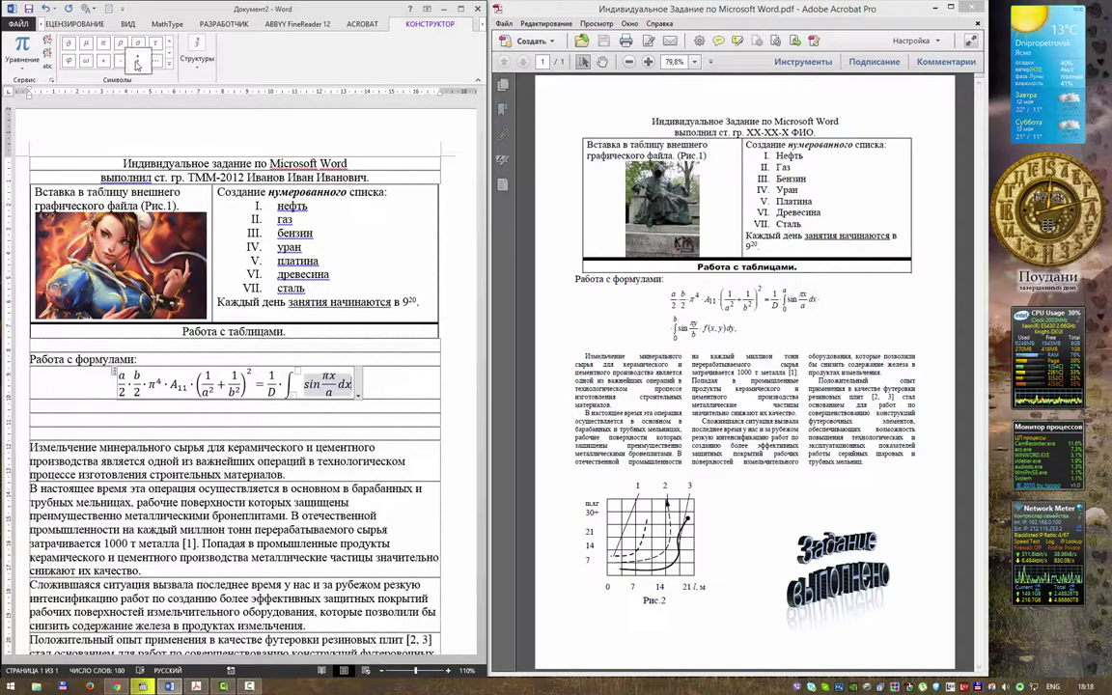
# - Set the integral's upper limit to a and lower limit to 0
pyautogui.click(298, 370)
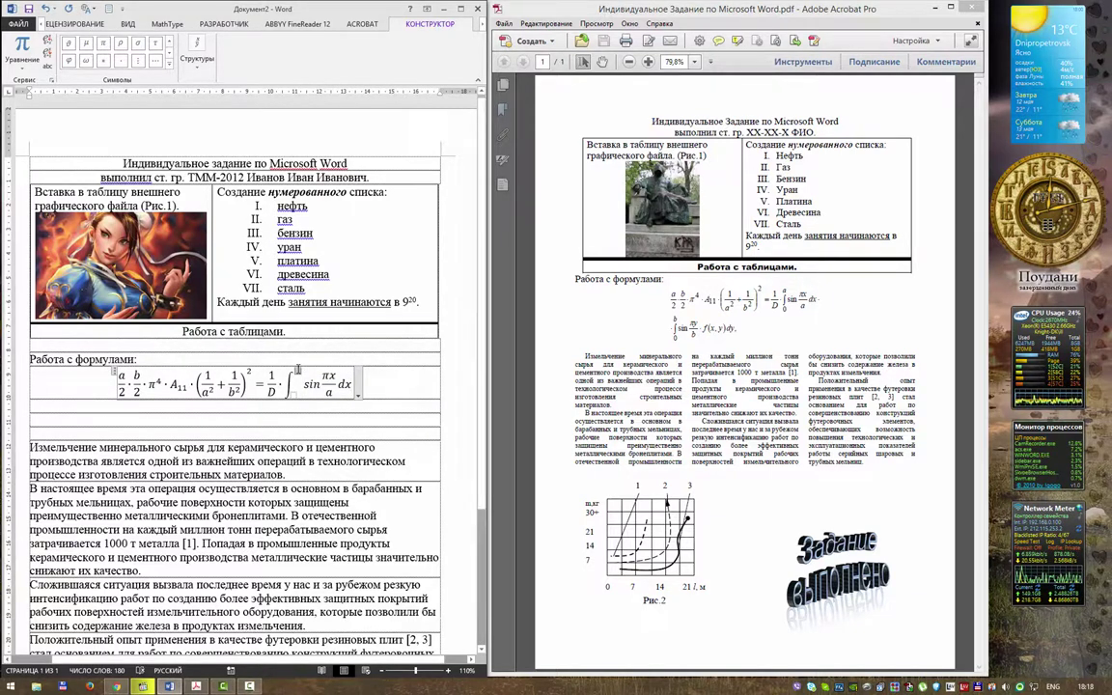
pyautogui.write('a')
pyautogui.click(294, 392)
pyautogui.write('0')
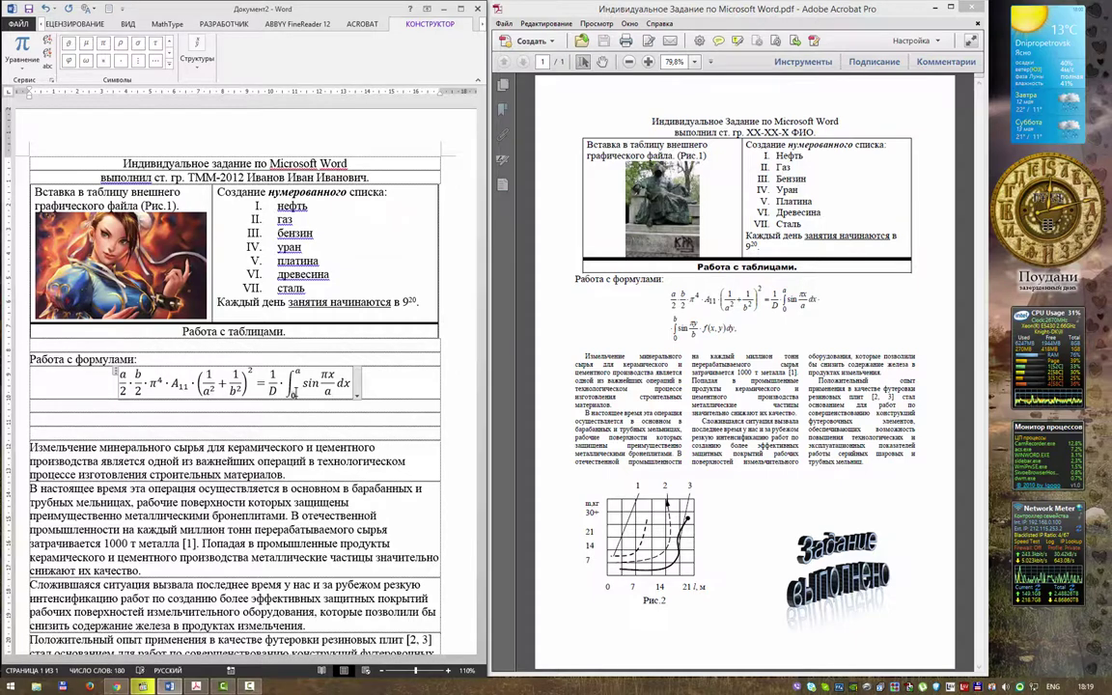
pyautogui.click(368, 389)
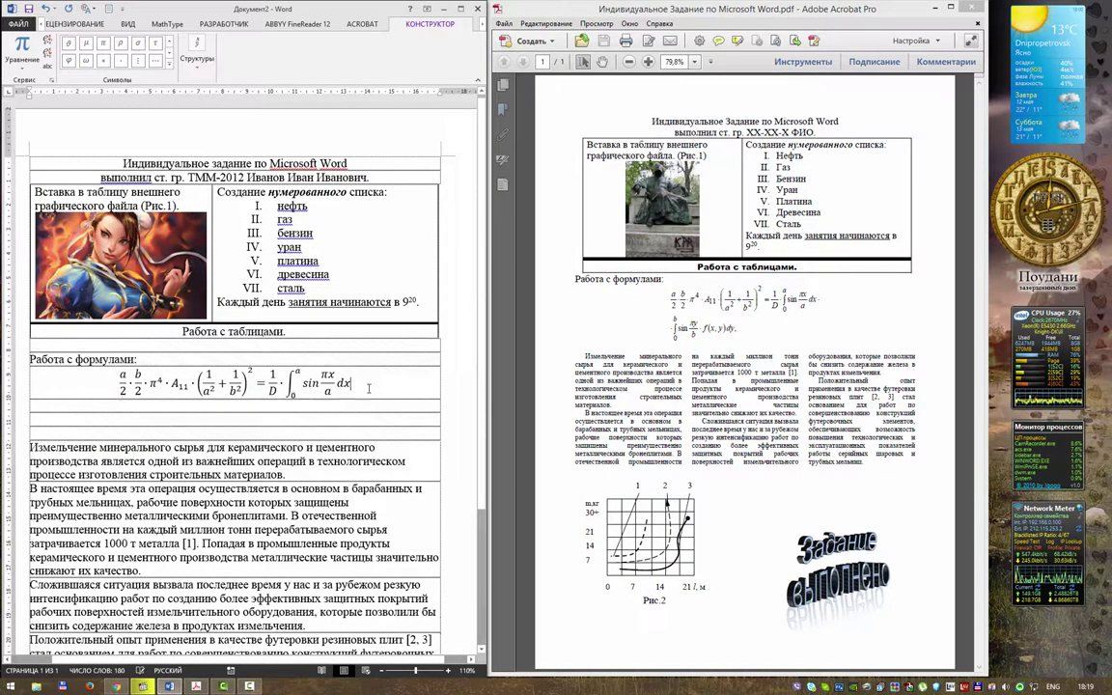
pyautogui.click(363, 340)
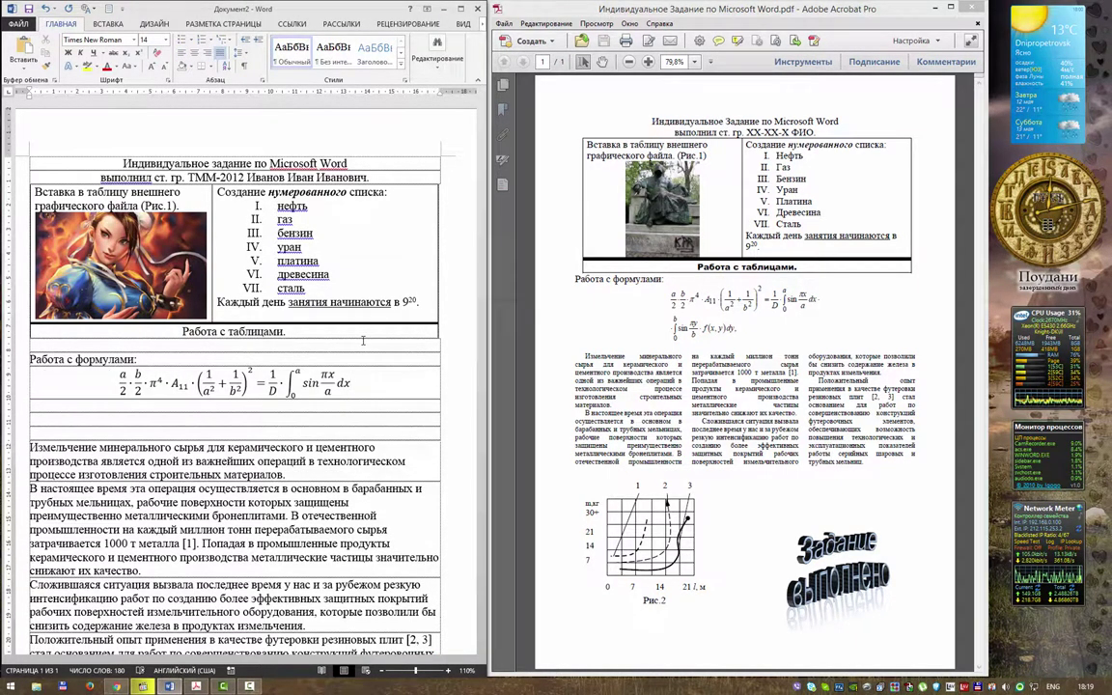
# - Put a period after the formula and set the four paragraphs below to 10 pt
pyautogui.write('.')
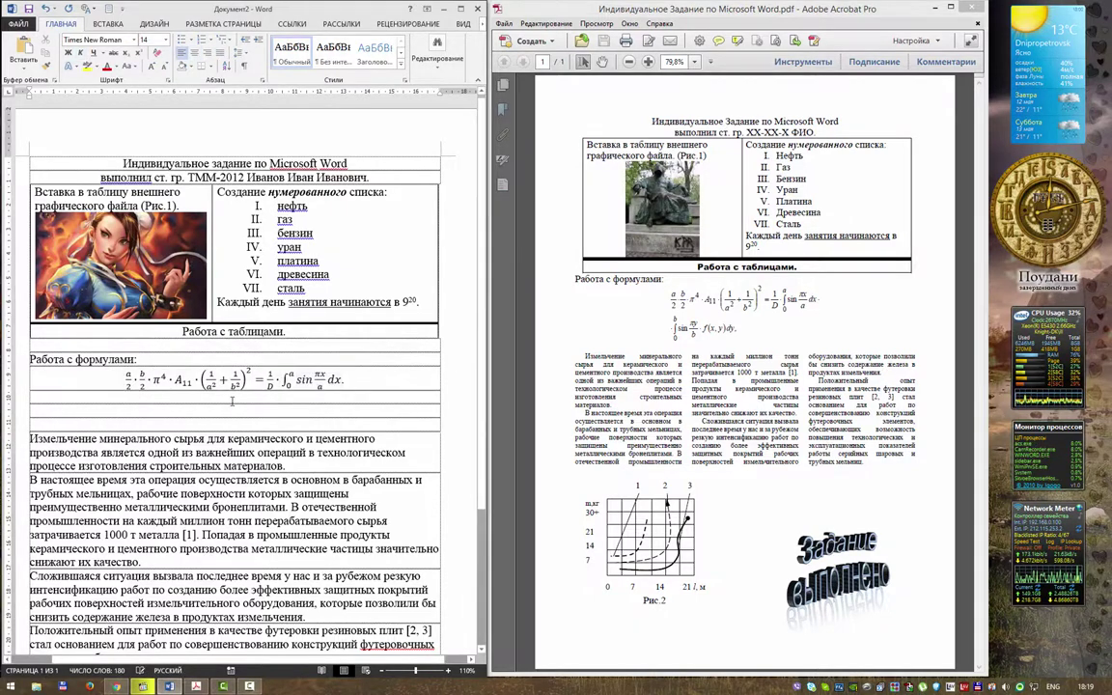
pyautogui.scroll(-3, 232, 401)
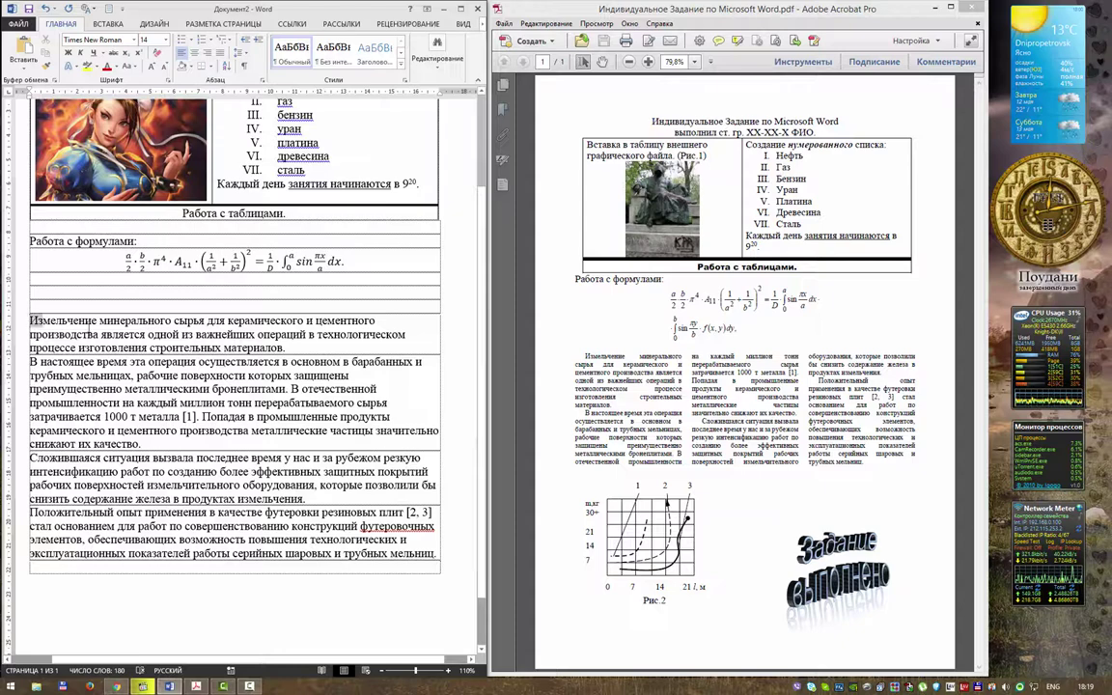
pyautogui.moveTo(30, 320)
pyautogui.mouseDown()
pyautogui.moveTo(421, 528)
pyautogui.moveTo(440, 554)
pyautogui.mouseUp()
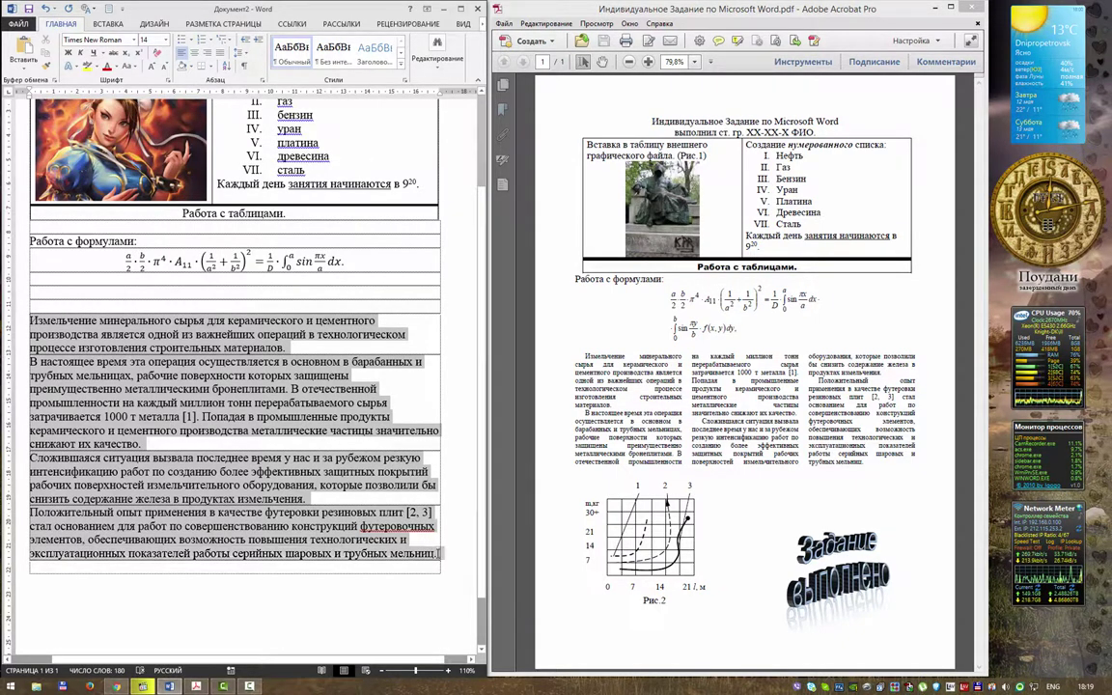
pyautogui.click(165, 40)
pyautogui.click(135, 80)
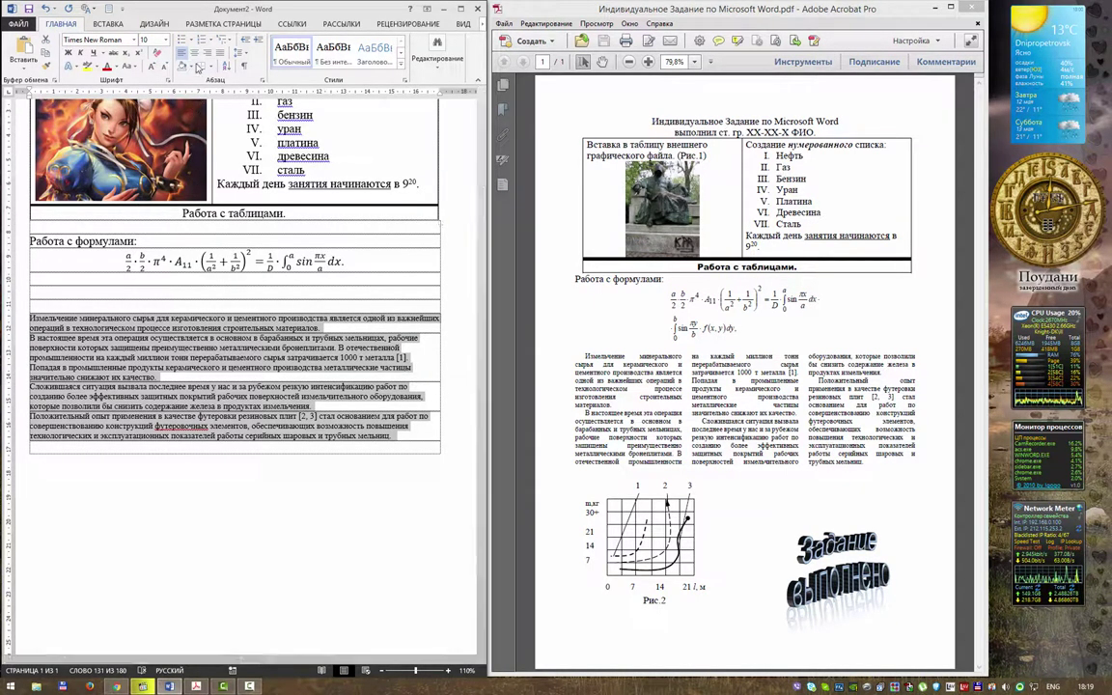
# - Format the selected 10 pt paragraphs as three equal columns with 0,5 см spacing
pyautogui.click(209, 27)
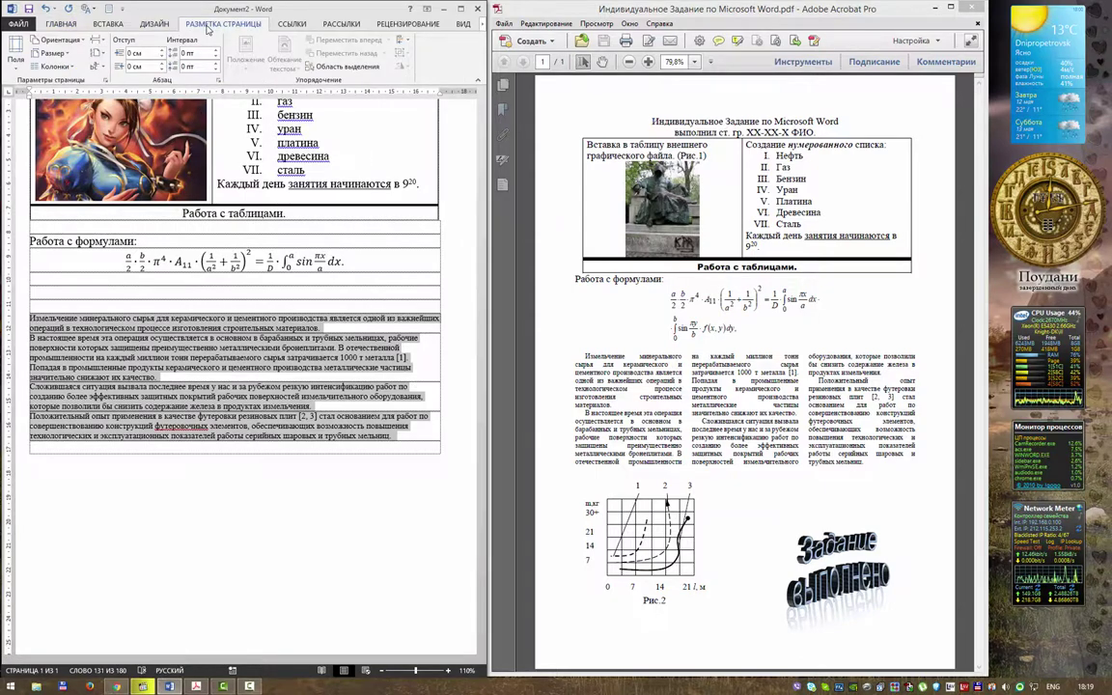
pyautogui.click(60, 66)
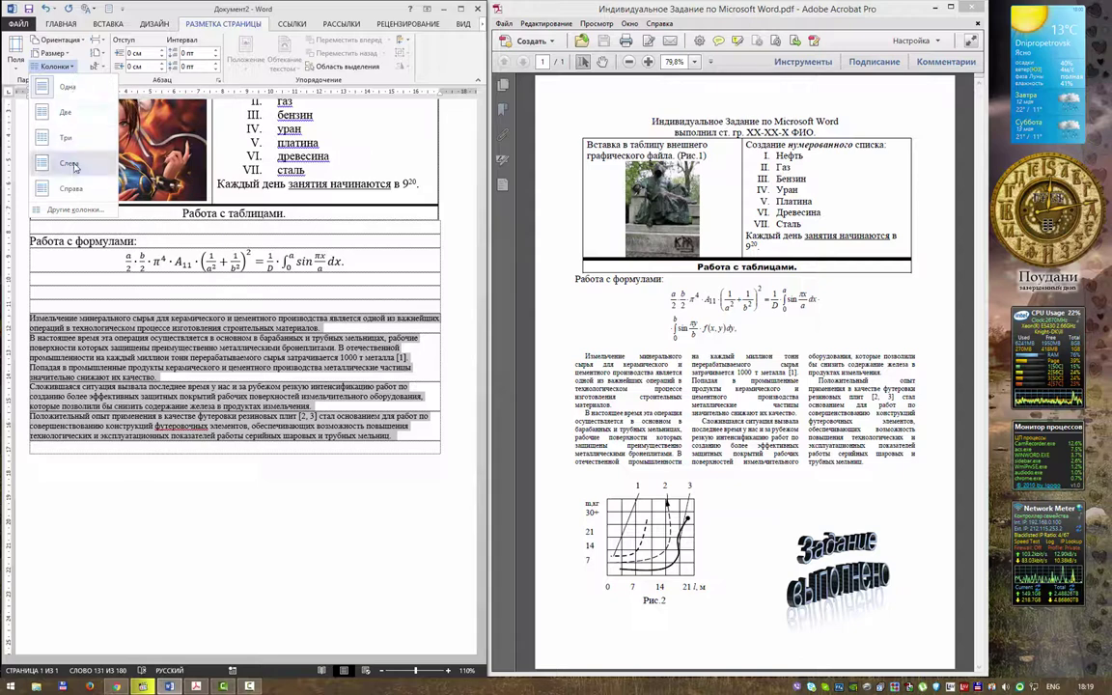
pyautogui.click(79, 70)
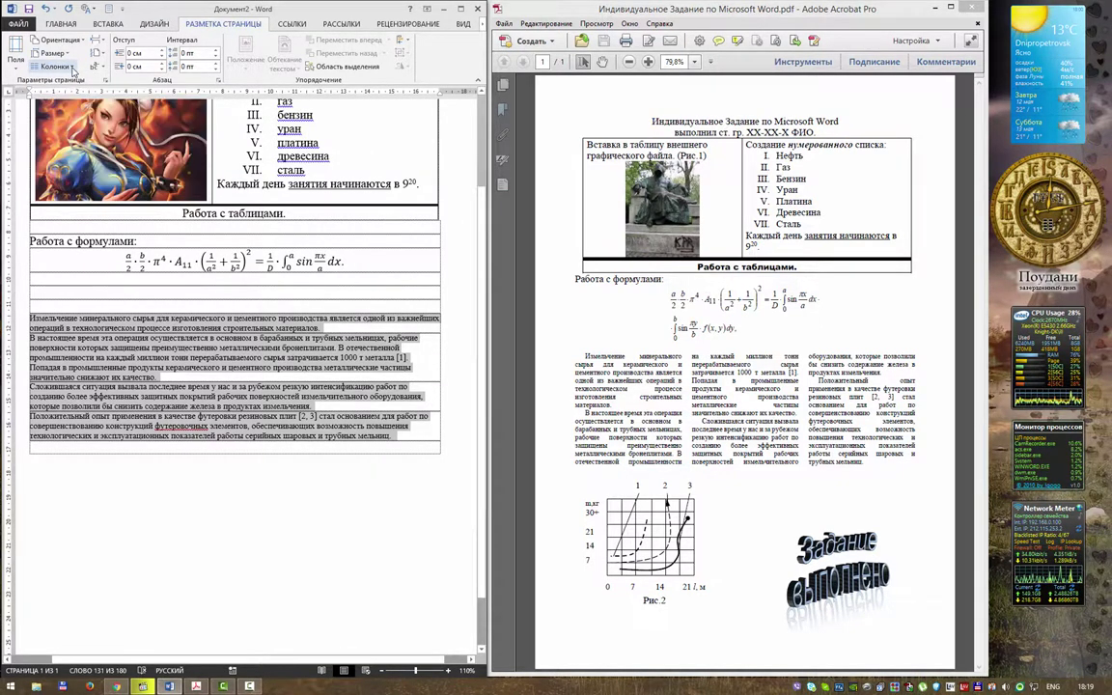
pyautogui.click(73, 71)
pyautogui.click(76, 209)
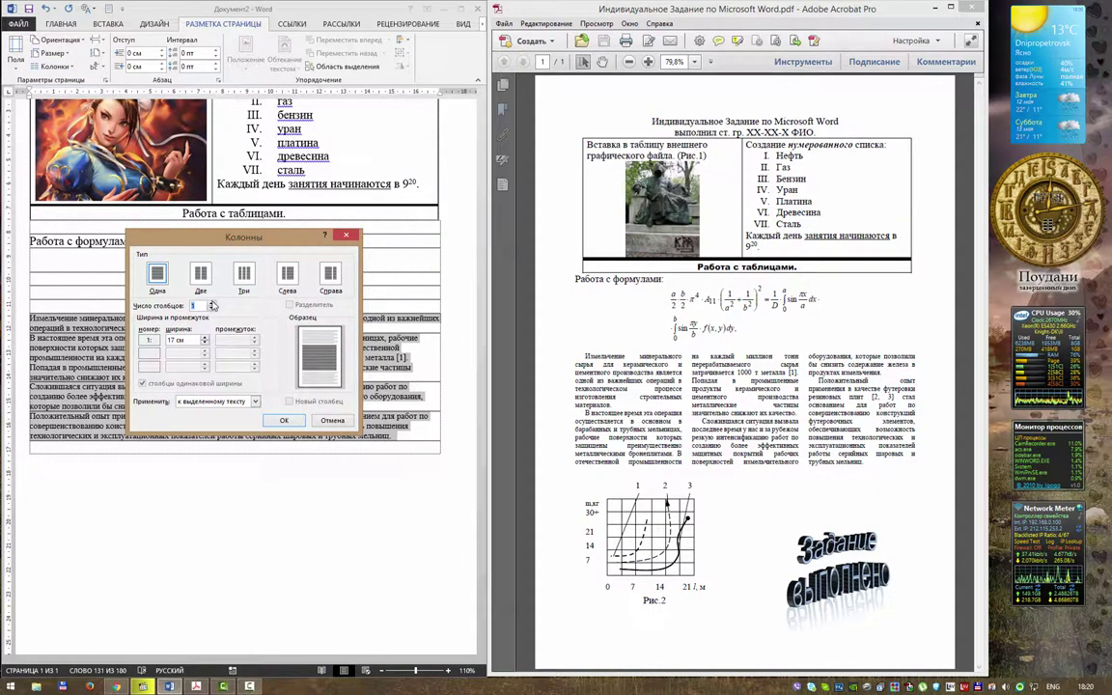
pyautogui.click(212, 303)
pyautogui.click(212, 303)
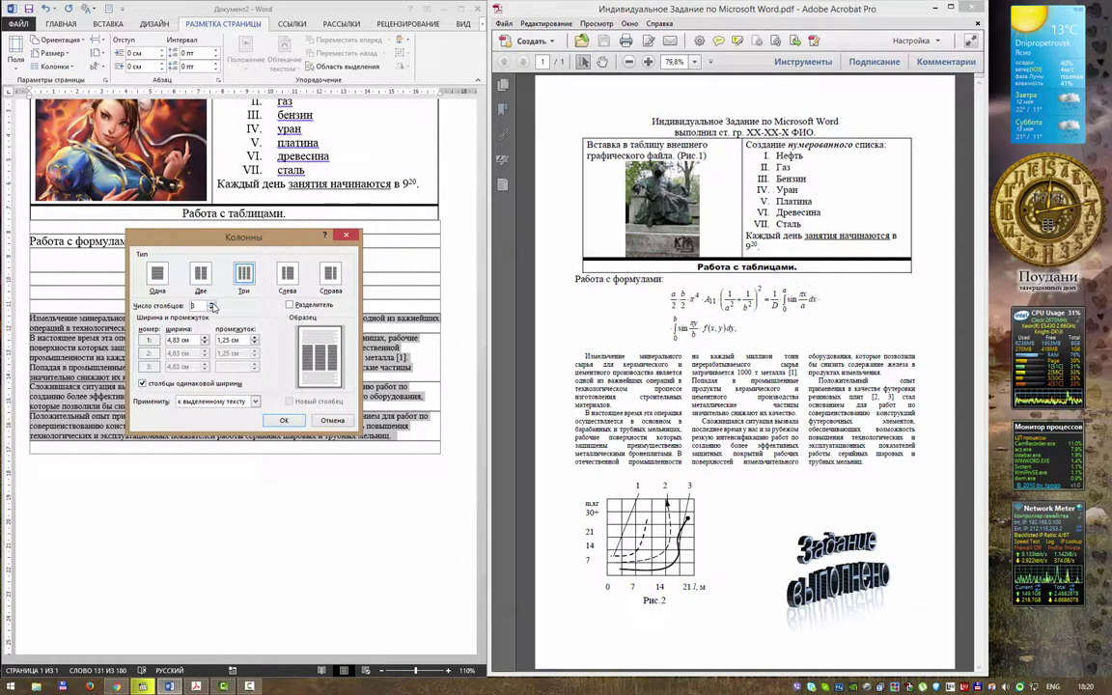
pyautogui.click(254, 344)
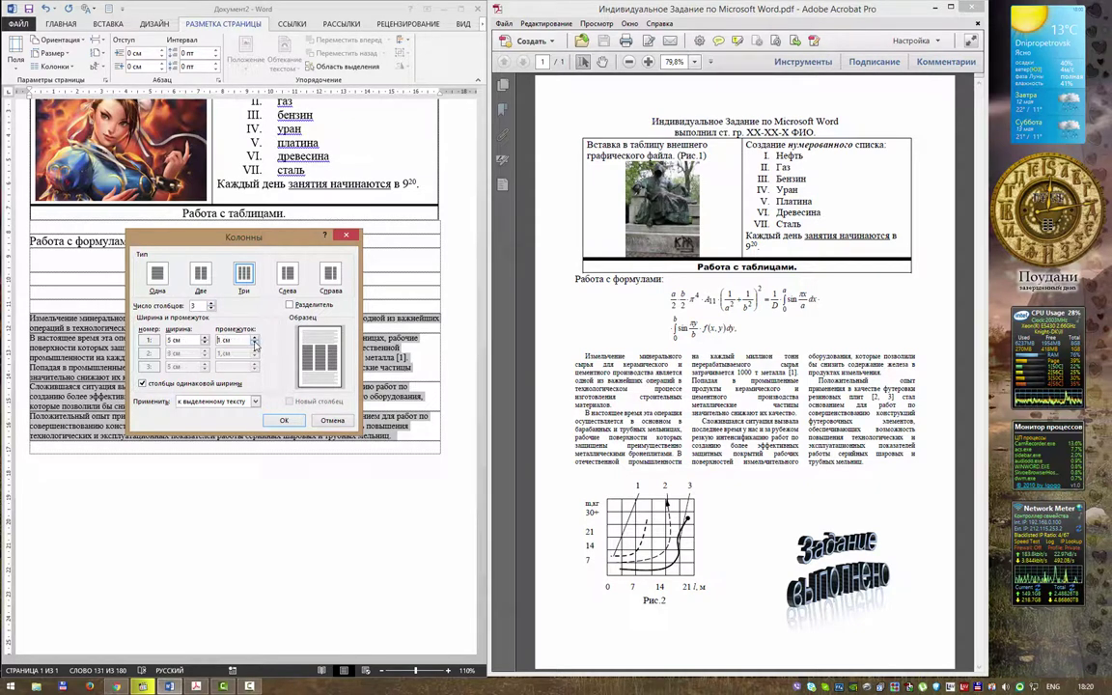
pyautogui.click(255, 344)
pyautogui.click(255, 344)
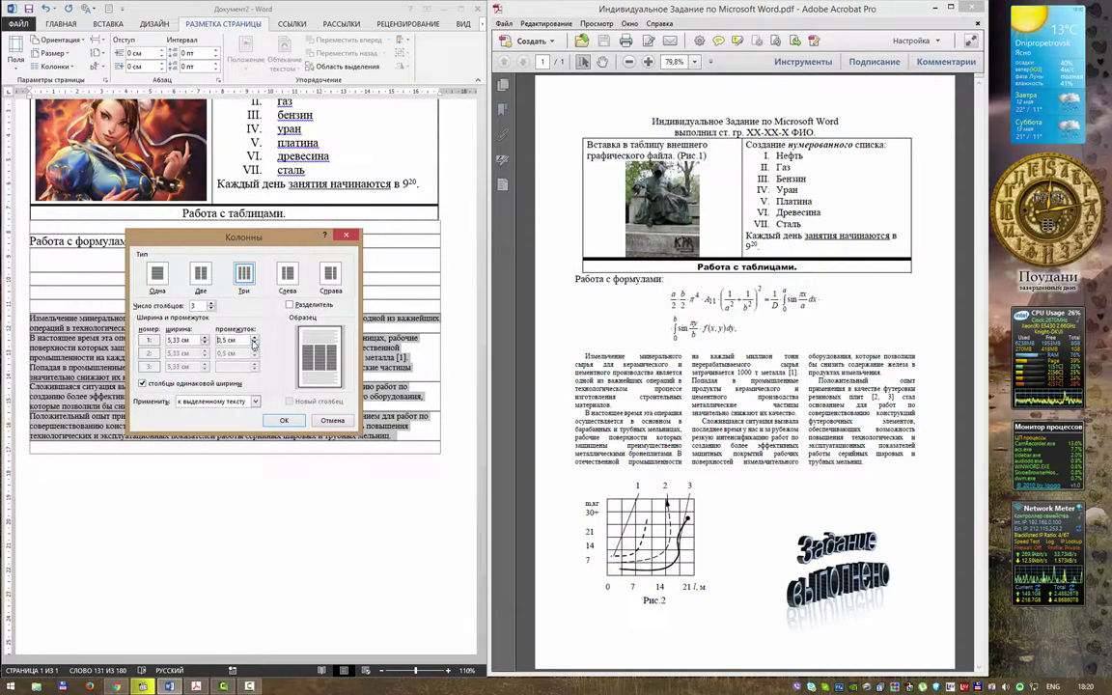
pyautogui.click(161, 384)
pyautogui.click(162, 384)
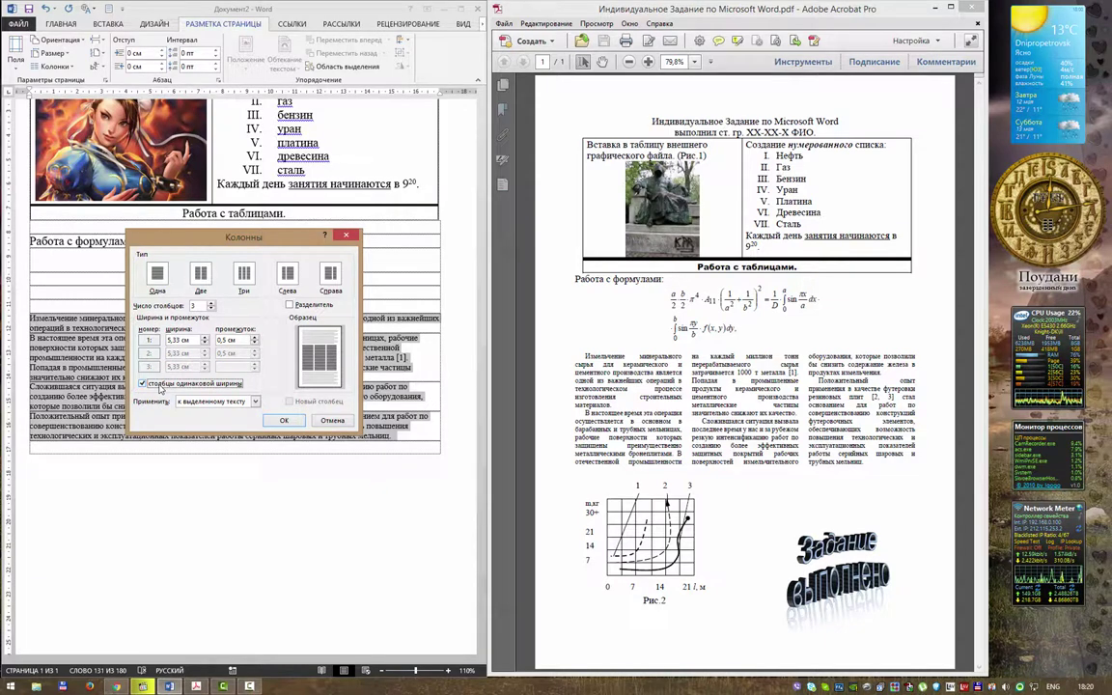
pyautogui.click(285, 422)
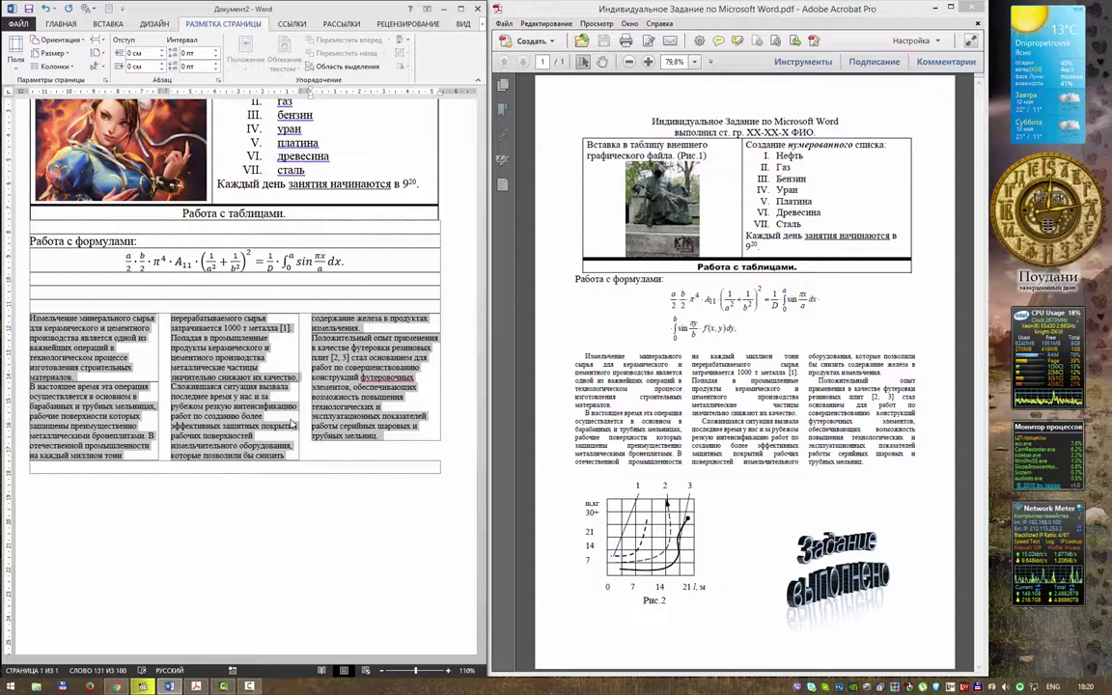
pyautogui.click(55, 23)
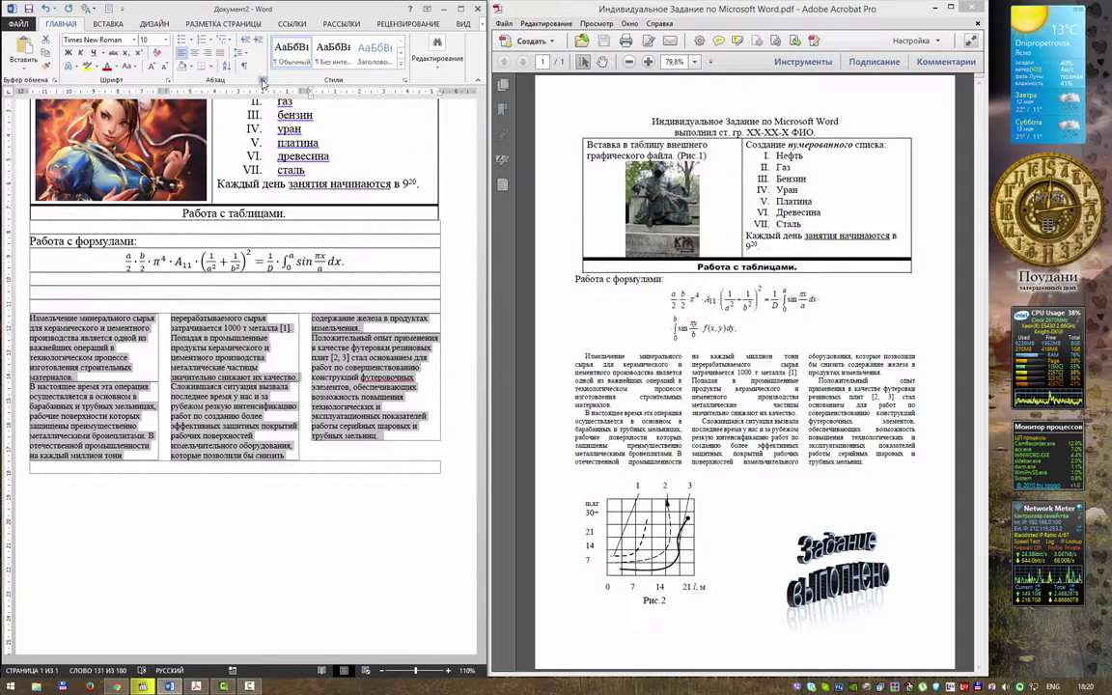
# - Give the table paragraphs a 0,5 см first-line indent in the Paragraph dialog
pyautogui.click(262, 82)
pyautogui.moveTo(517, 255)
pyautogui.mouseDown()
pyautogui.moveTo(419, 236)
pyautogui.moveTo(495, 229)
pyautogui.mouseUp()
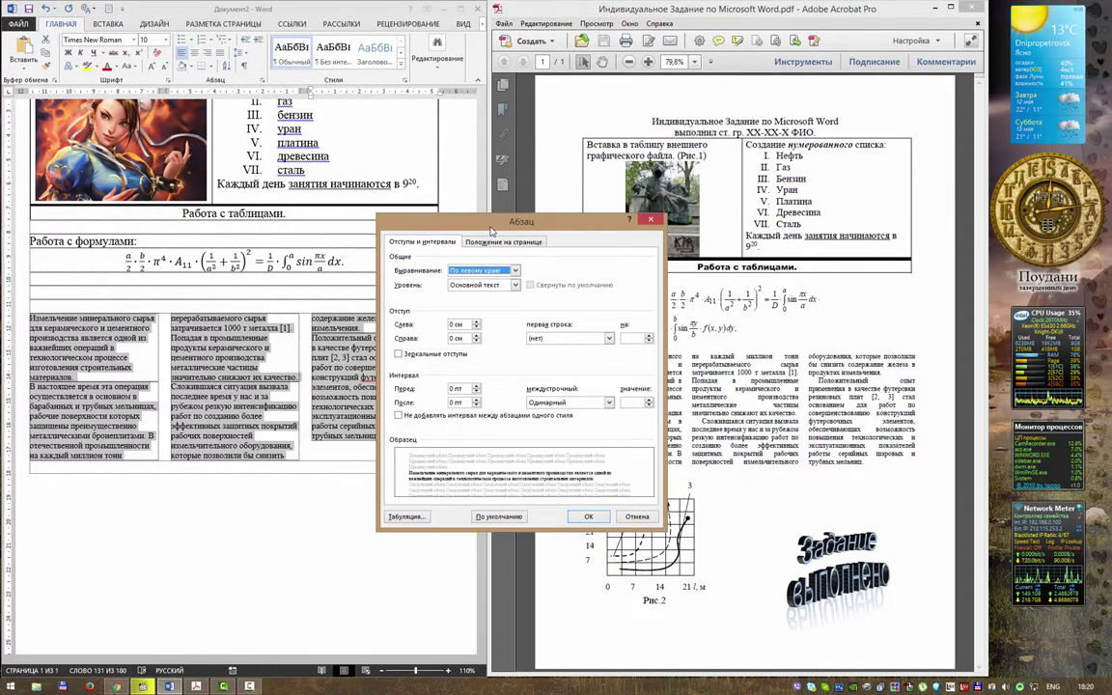
pyautogui.click(596, 340)
pyautogui.click(585, 358)
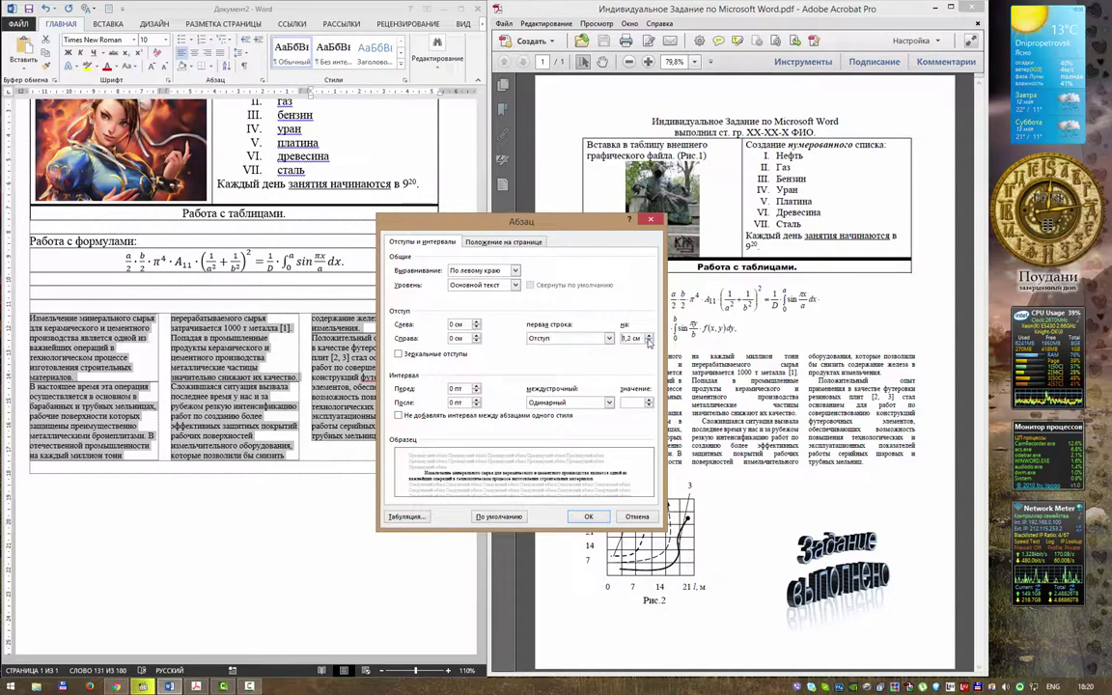
pyautogui.click(649, 342)
pyautogui.click(649, 344)
pyautogui.click(649, 344)
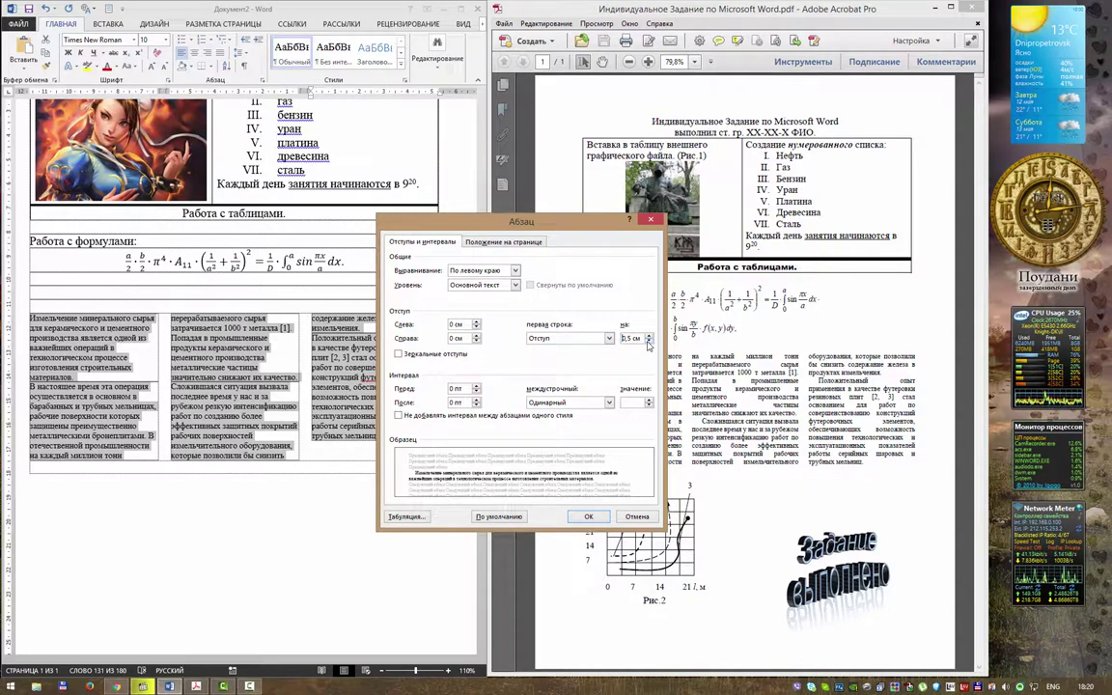
pyautogui.click(588, 517)
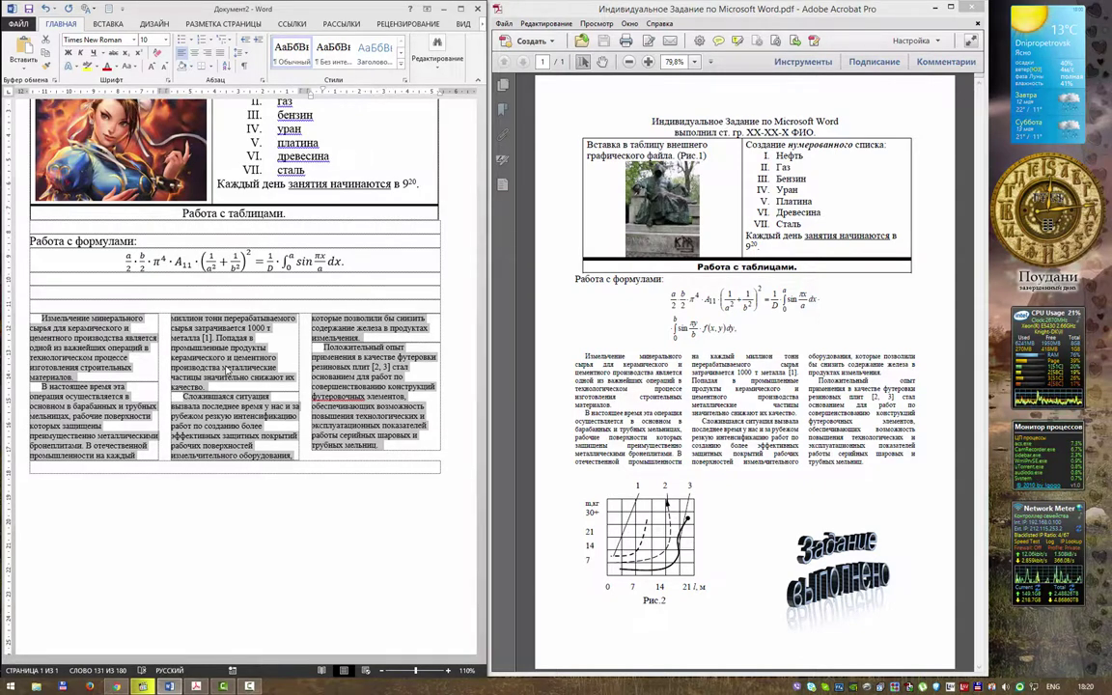
# - Reopen the Paragraph dialog, adjust the first-line indent type and confirm
pyautogui.click(262, 80)
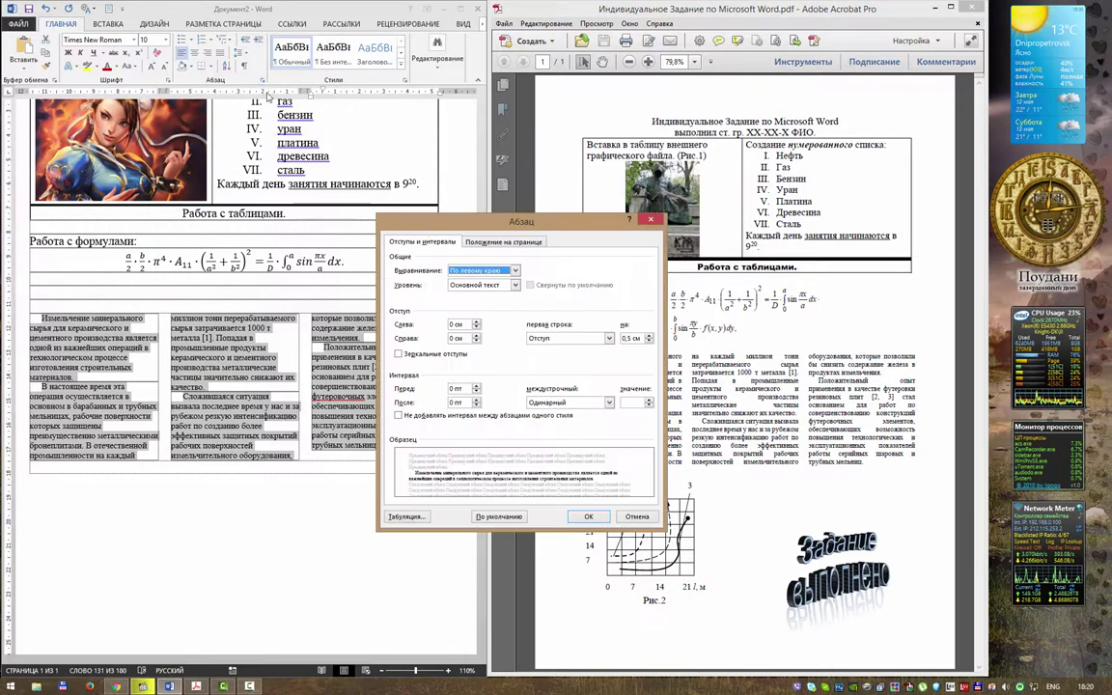
pyautogui.click(570, 338)
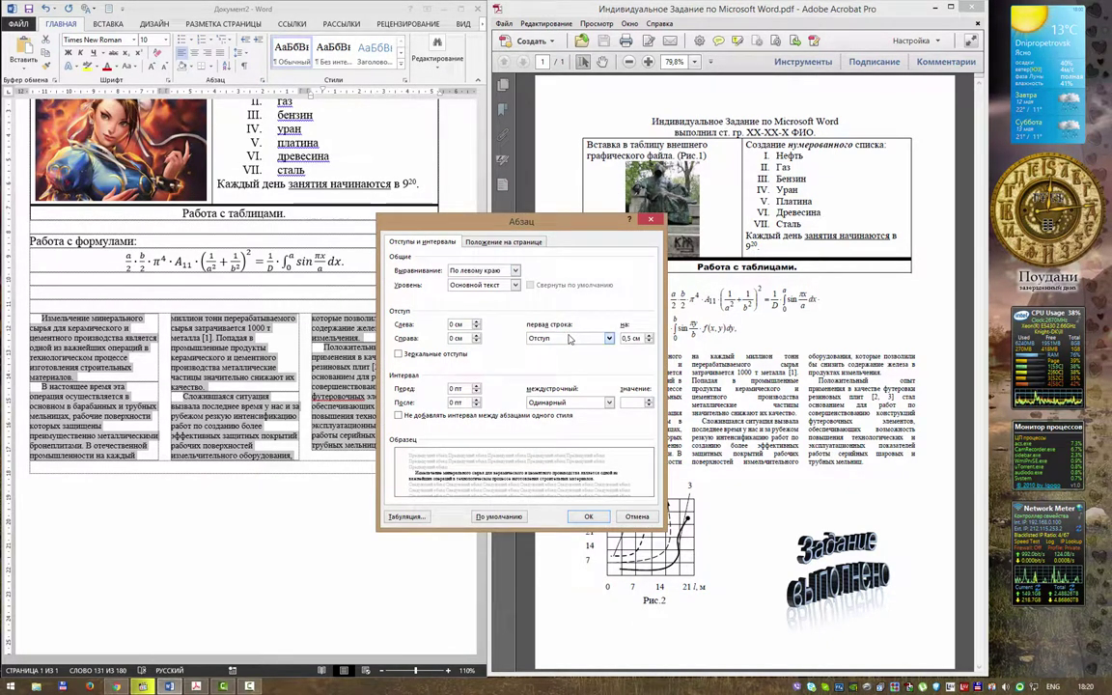
pyautogui.press('Return')
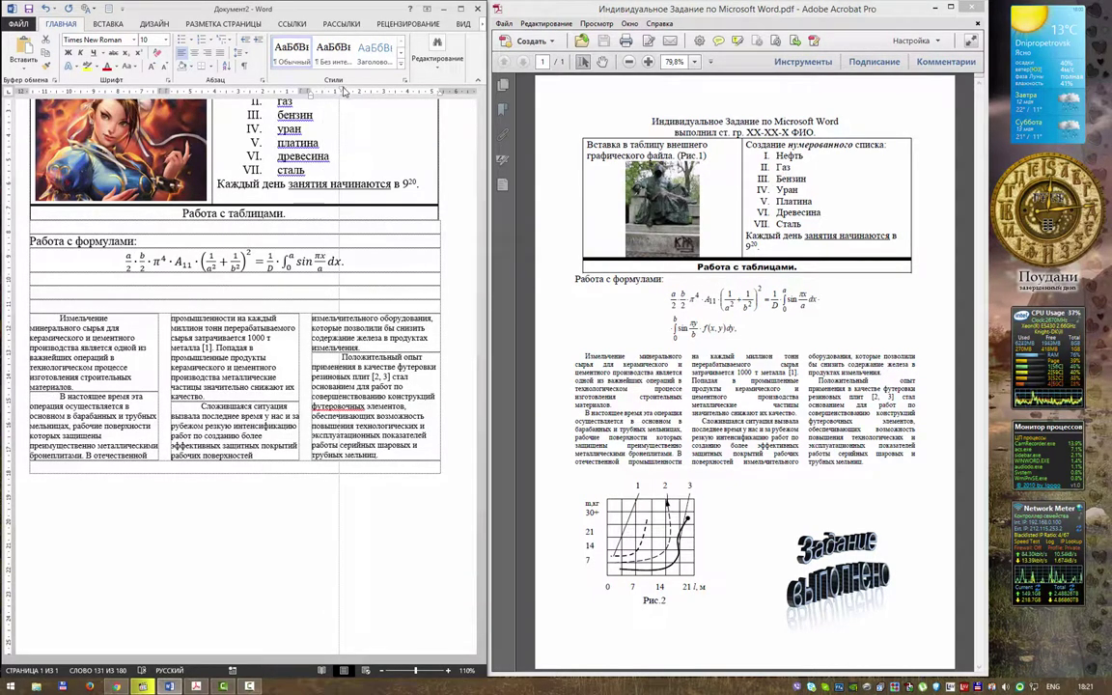
# - Shrink the first-line indent on the ruler and justify the three-column table text
pyautogui.moveTo(343, 92); pyautogui.dragTo(326, 91)
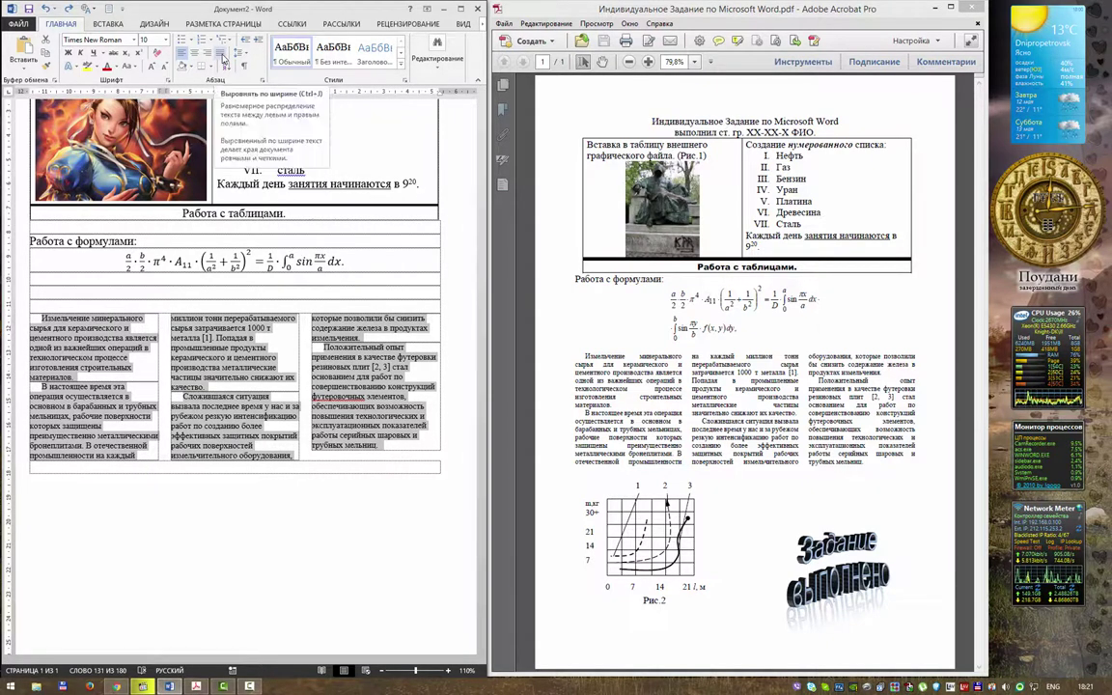
pyautogui.click(223, 59)
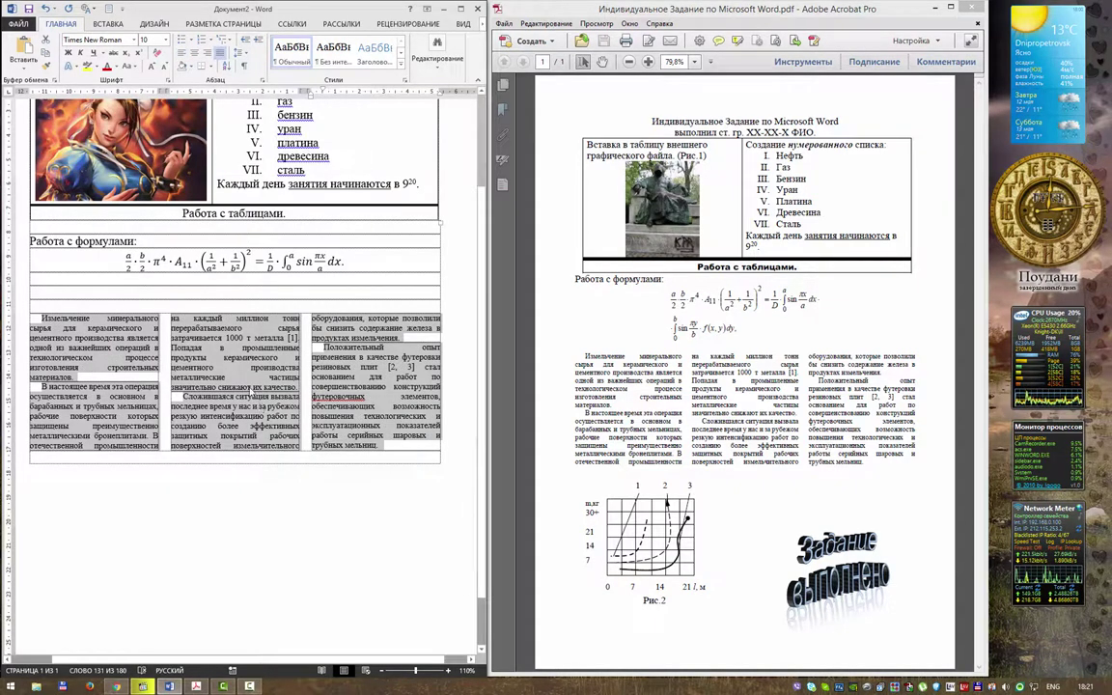
pyautogui.click(231, 360)
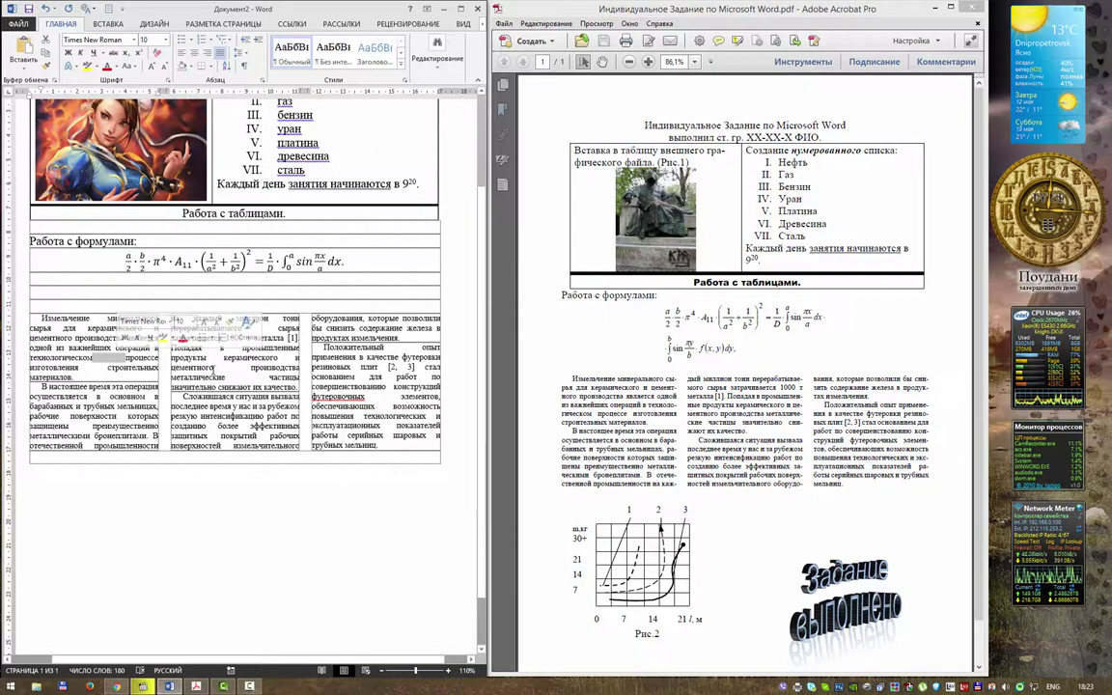
# - Compare the middle-column wording with the hyphenated lines in the sample PDF, then maximise Word
pyautogui.moveTo(215, 368); pyautogui.dragTo(242, 368)
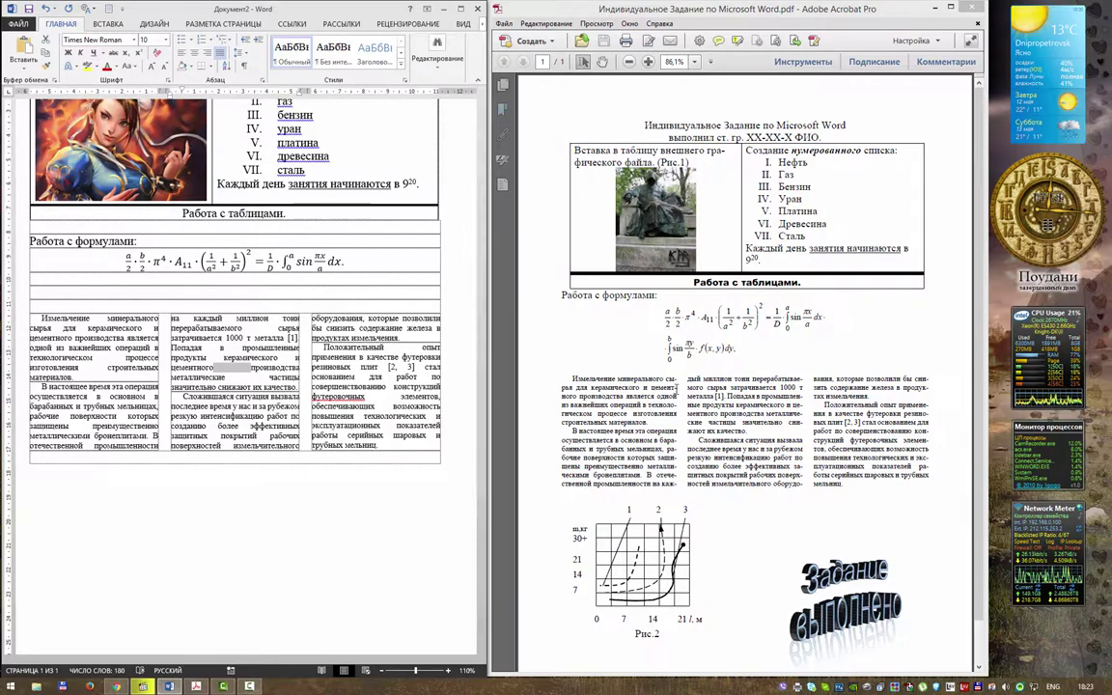
pyautogui.click(682, 380)
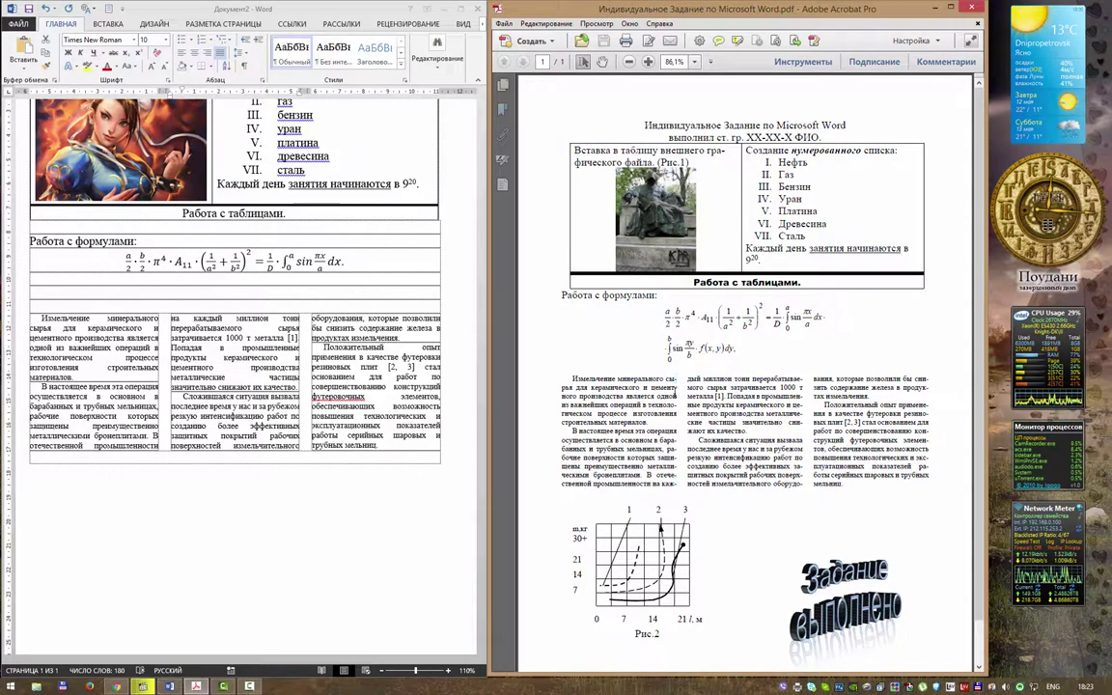
pyautogui.moveTo(682, 439); pyautogui.dragTo(676, 451)
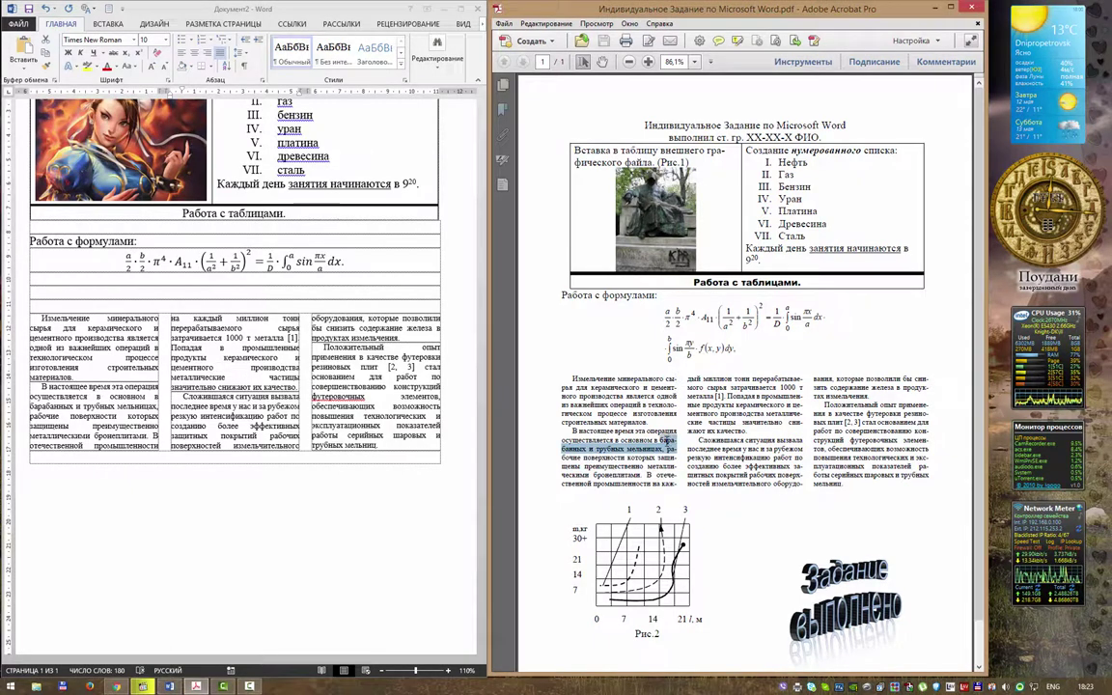
pyautogui.click(184, 359)
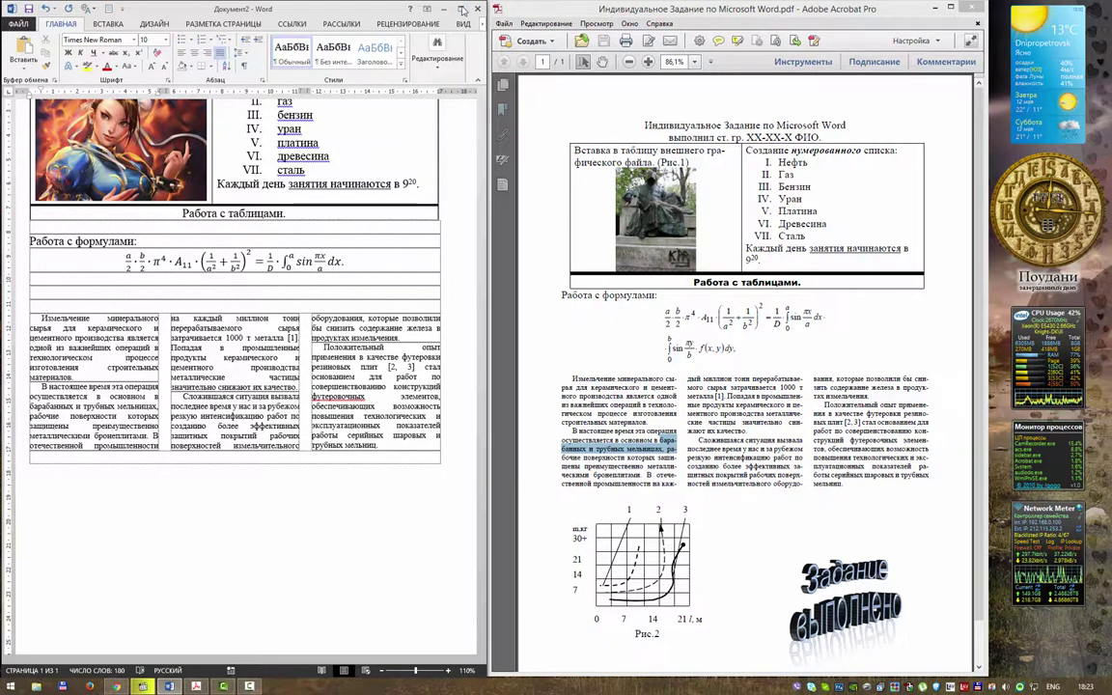
pyautogui.click(463, 9)
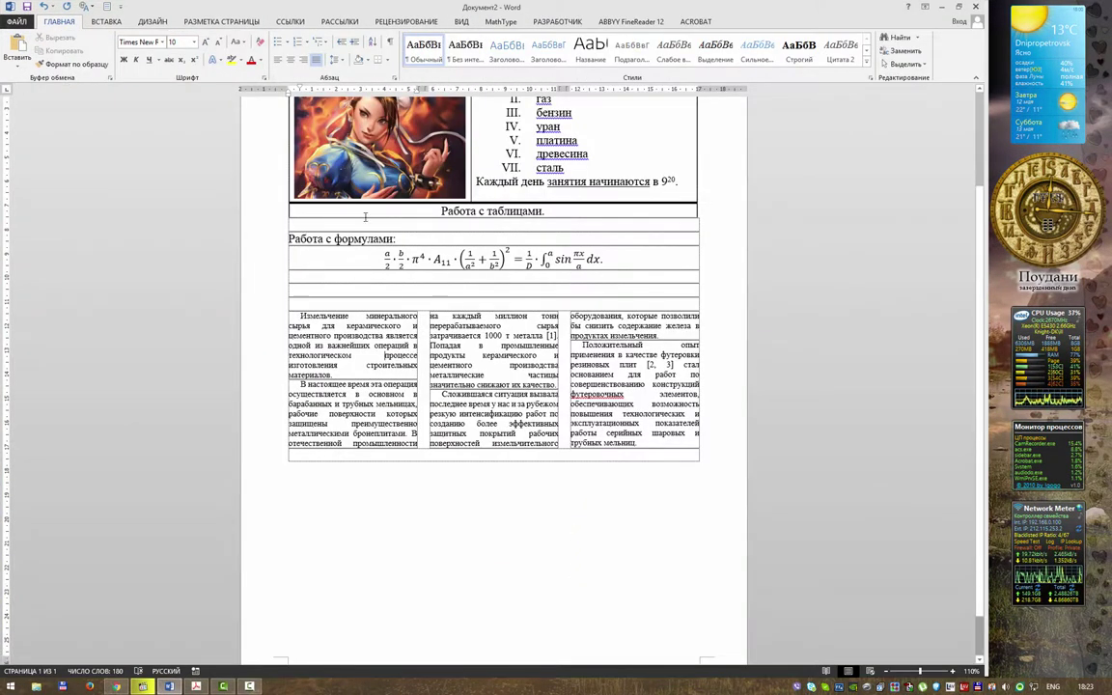
# - Enable 'Automatically hyphenate document' in the Page Layout hyphenation options
pyautogui.click(228, 24)
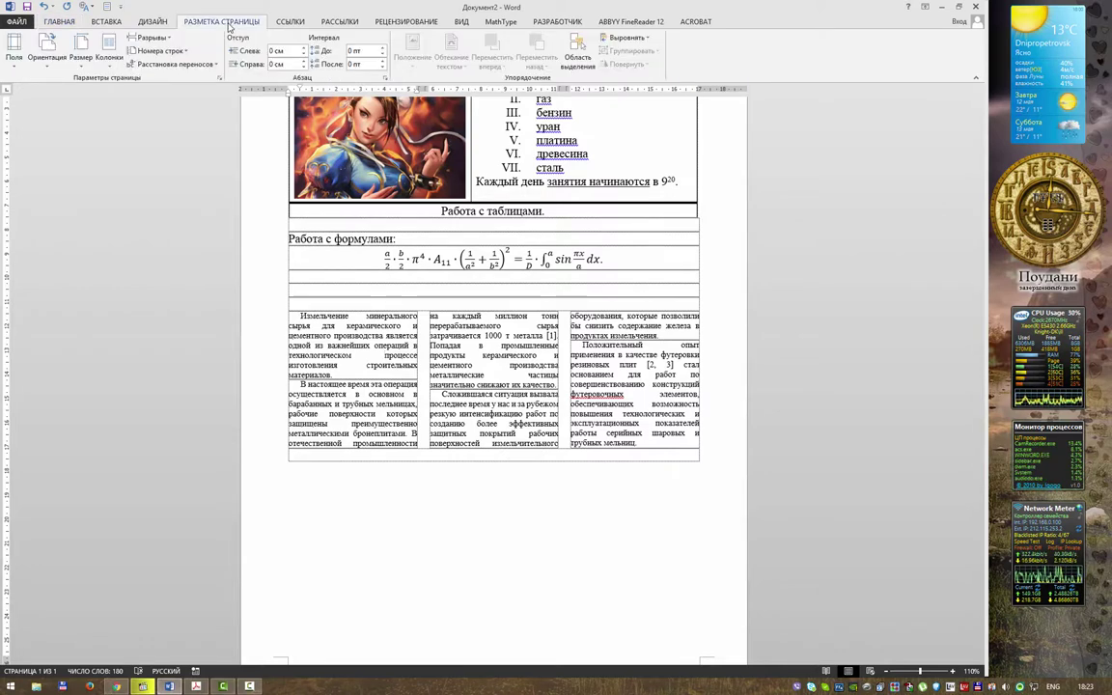
pyautogui.click(211, 64)
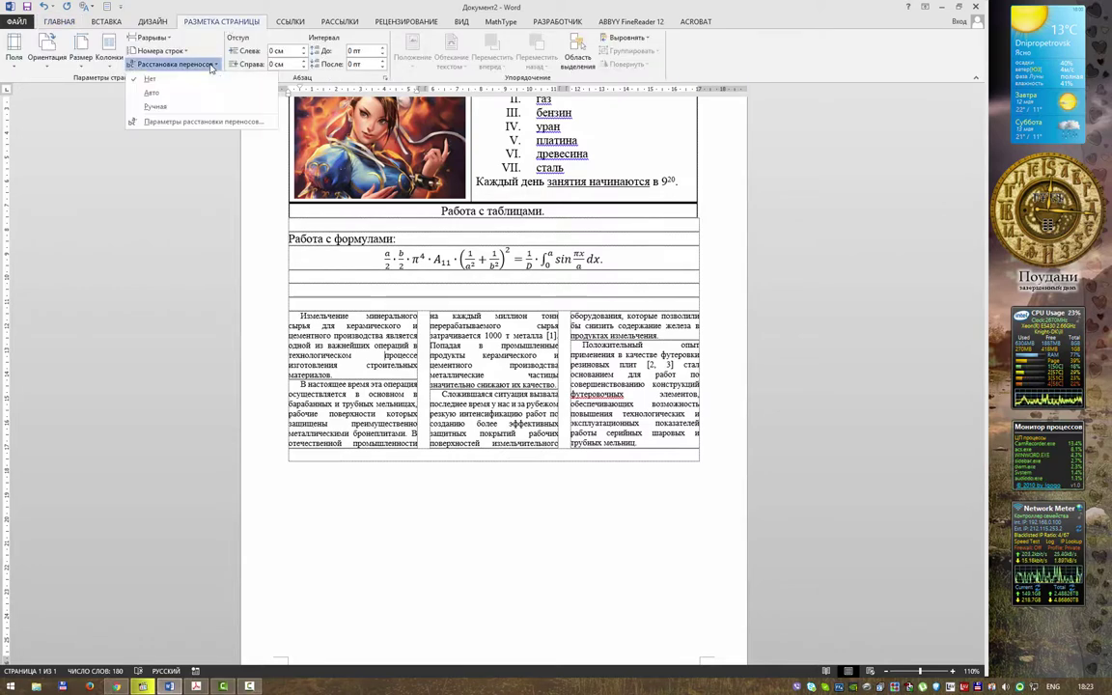
pyautogui.click(195, 122)
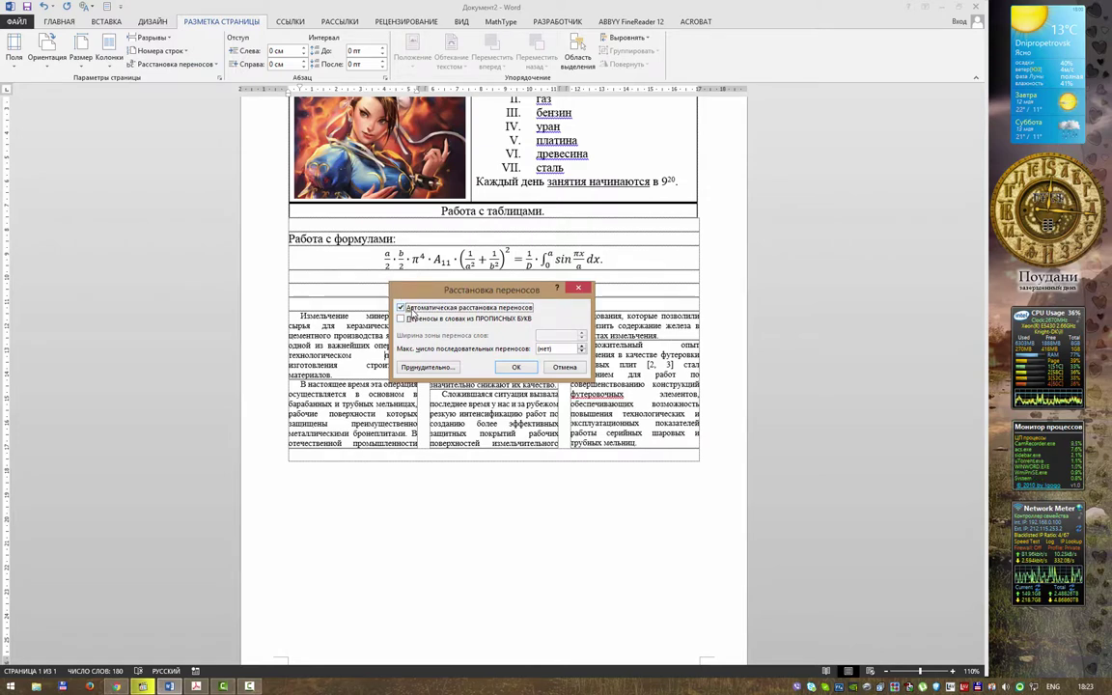
pyautogui.click(518, 369)
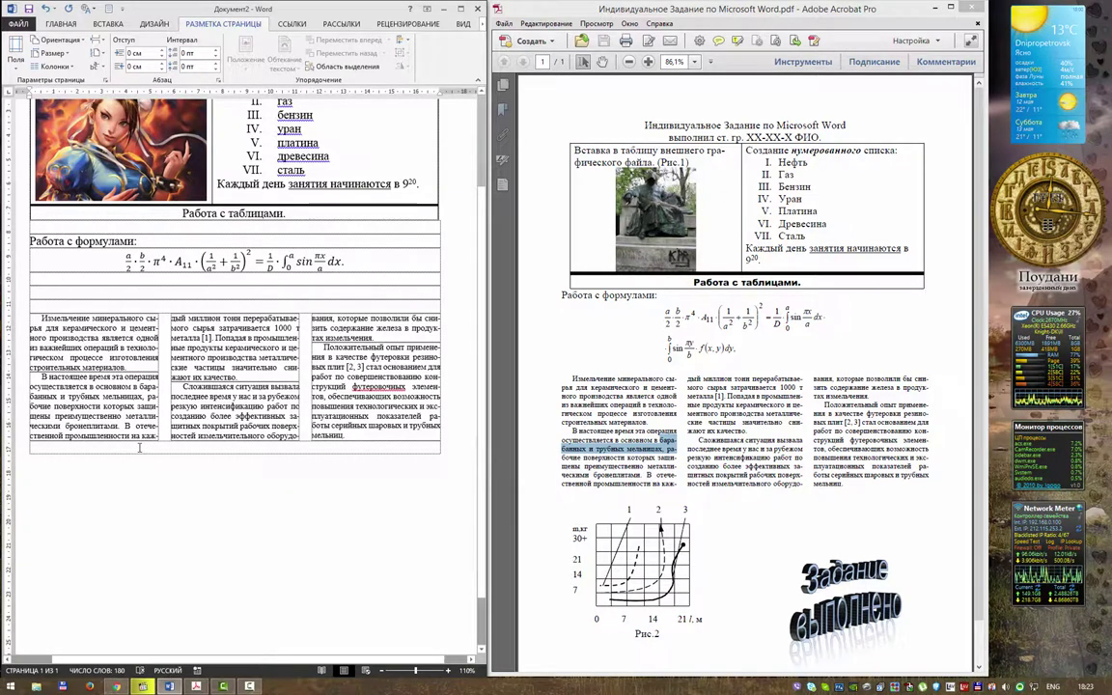
# - Add an empty row below the table, check the Рис.2 figure in the PDF, and maximise Word
pyautogui.press('Tab')
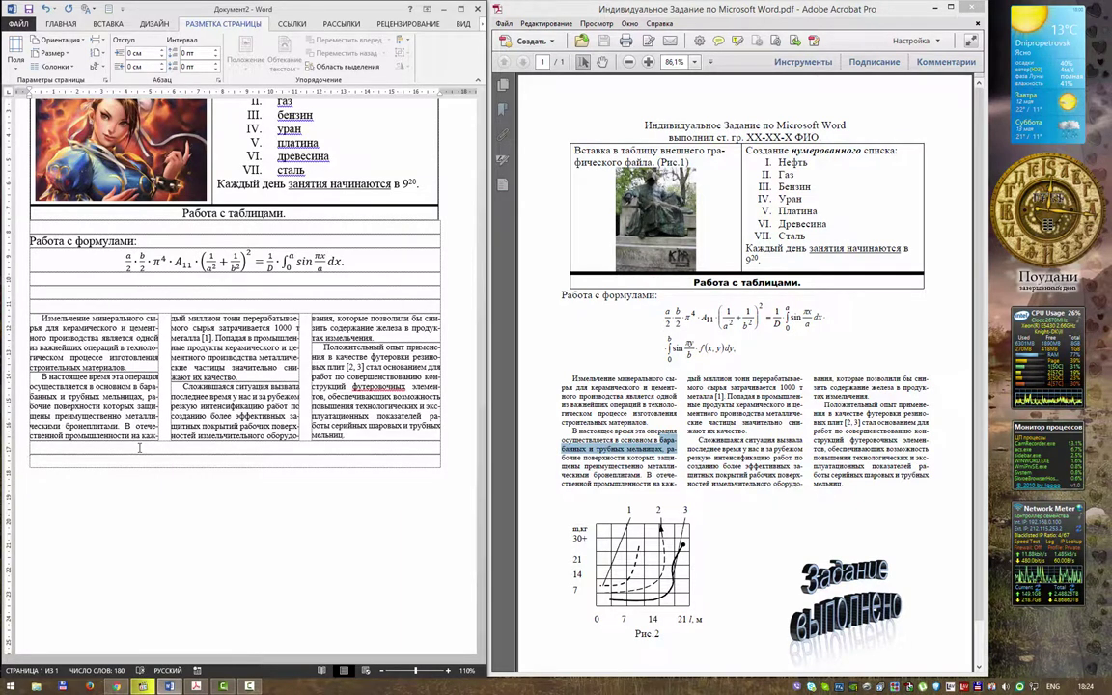
pyautogui.moveTo(580, 505); pyautogui.dragTo(713, 638)
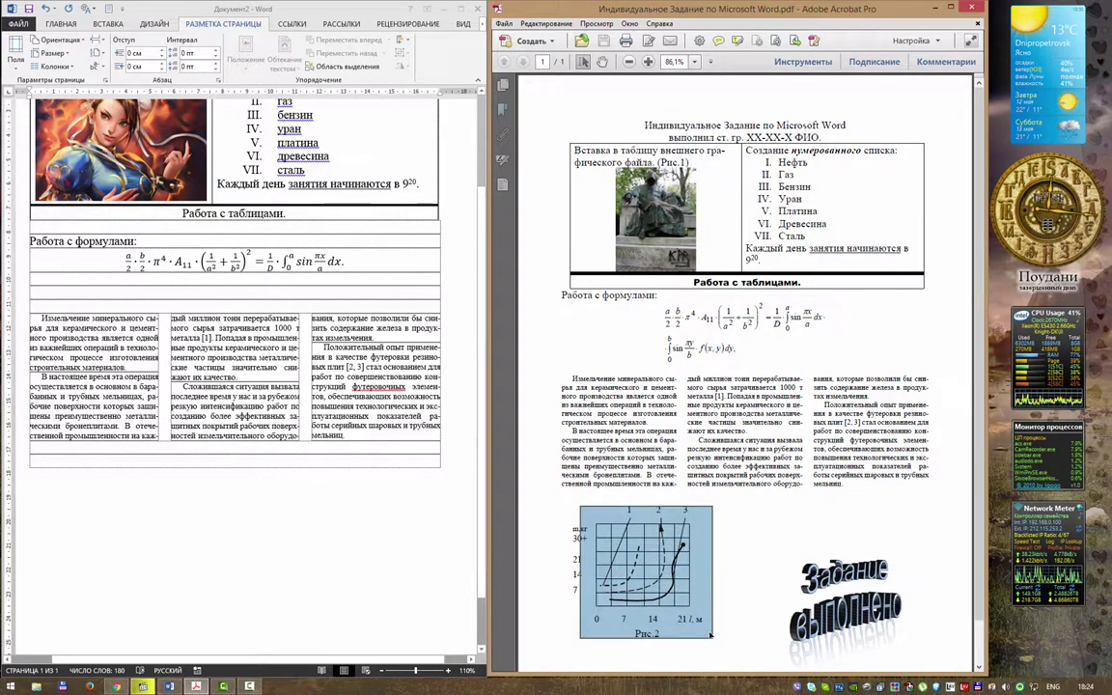
pyautogui.click(652, 479)
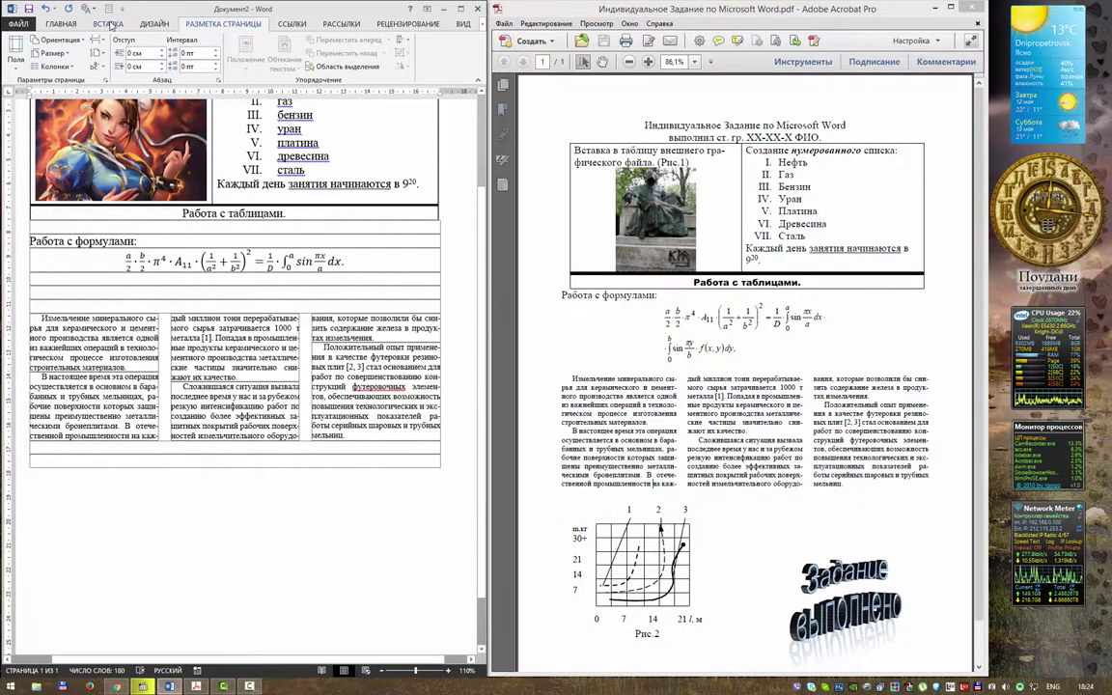
pyautogui.click(110, 24)
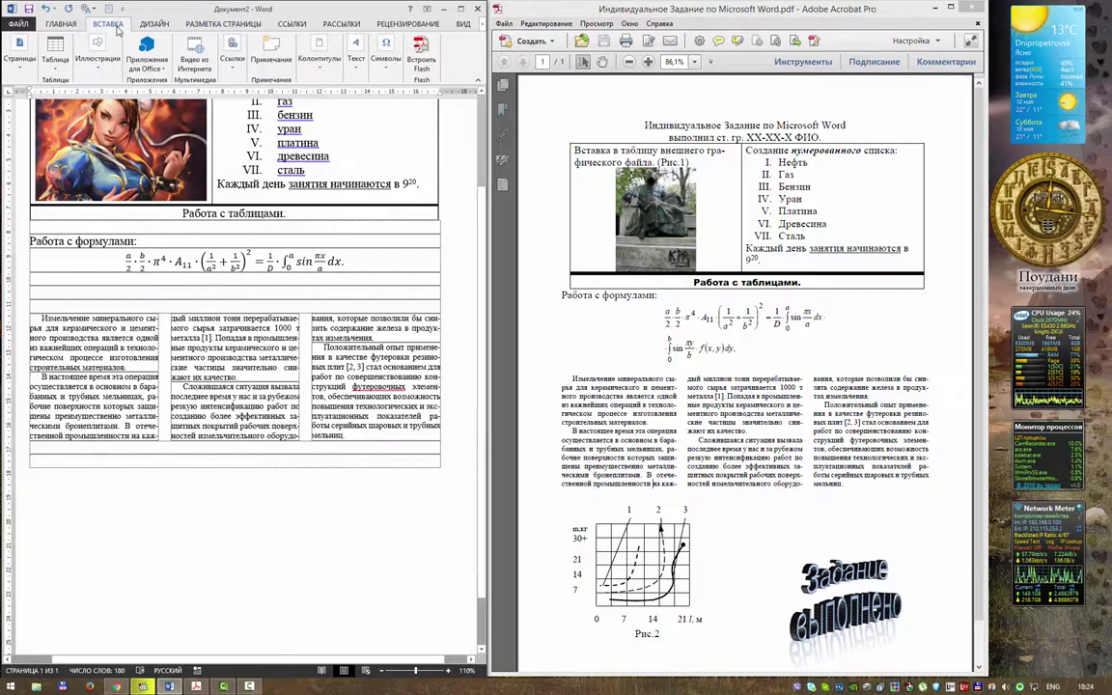
pyautogui.click(462, 8)
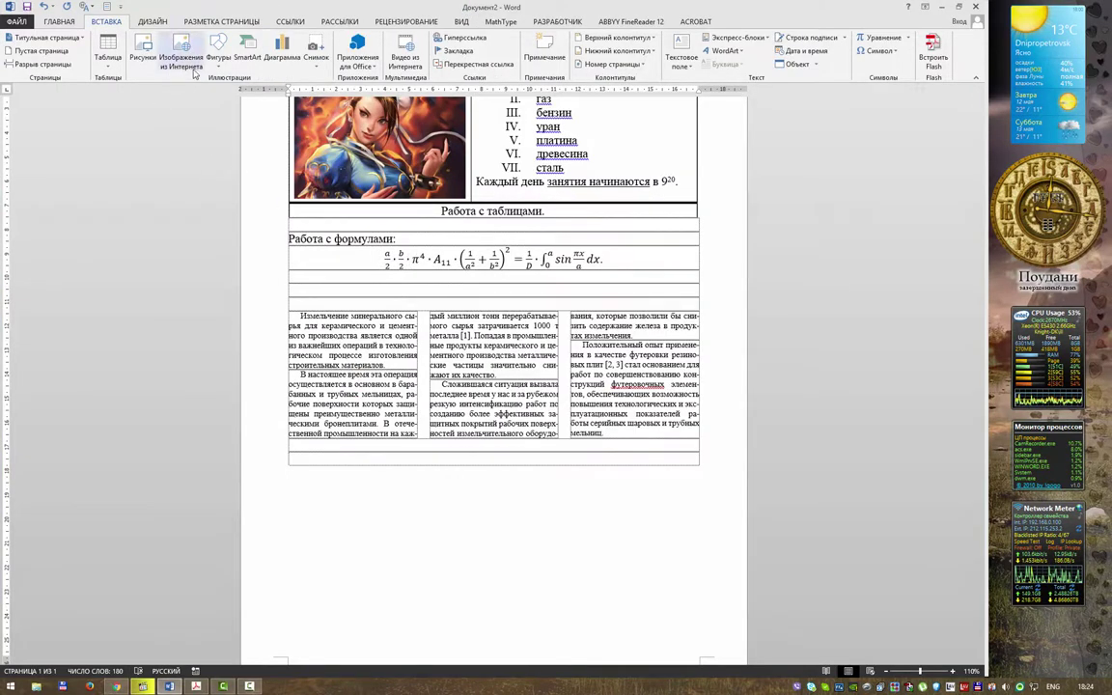
# - Insert a new drawing canvas and set its wrapping to In Front of Text
pyautogui.click(218, 50)
pyautogui.click(269, 428)
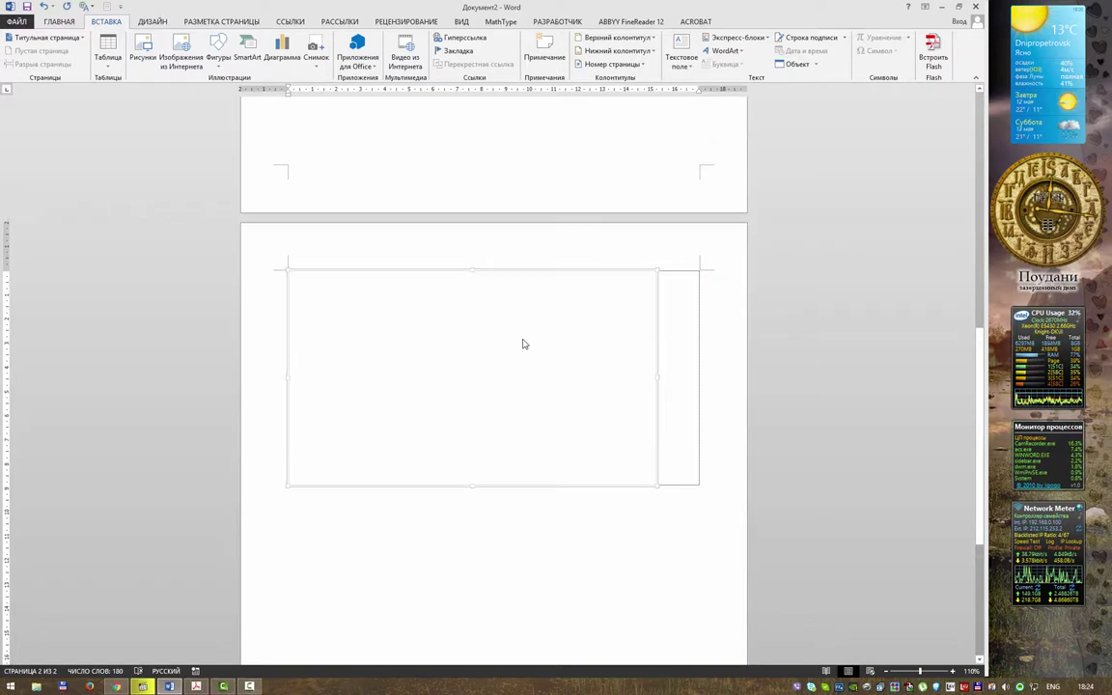
pyautogui.scroll(2, 524, 343)
pyautogui.scroll(2, 524, 343)
pyautogui.scroll(-3, 523, 343)
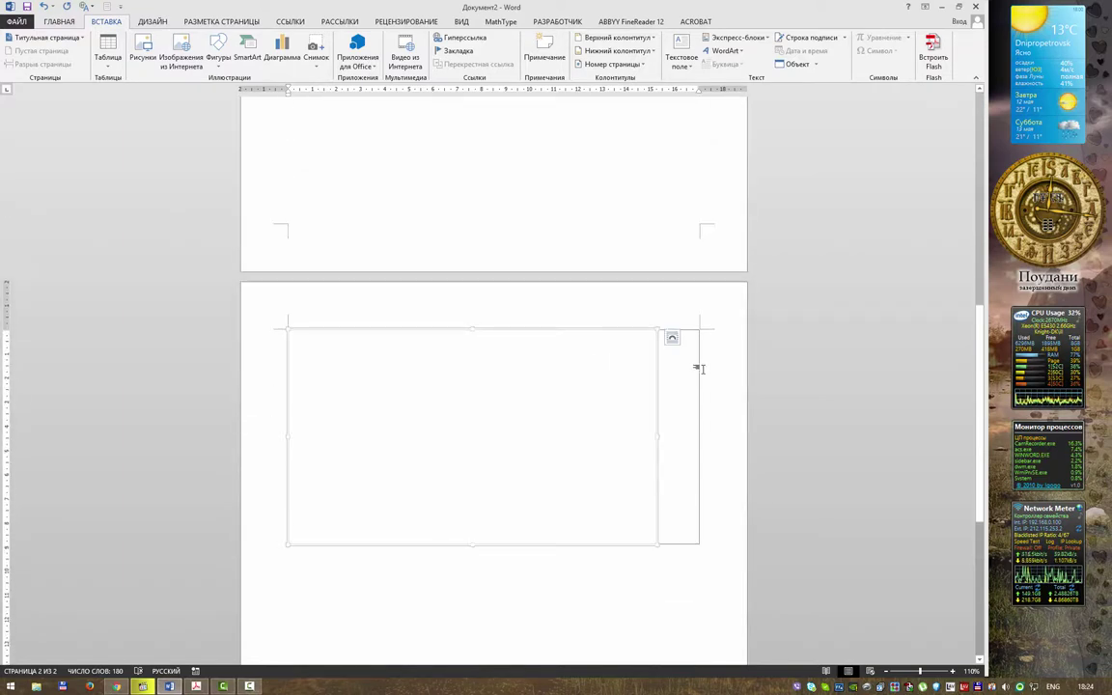
pyautogui.click(673, 340)
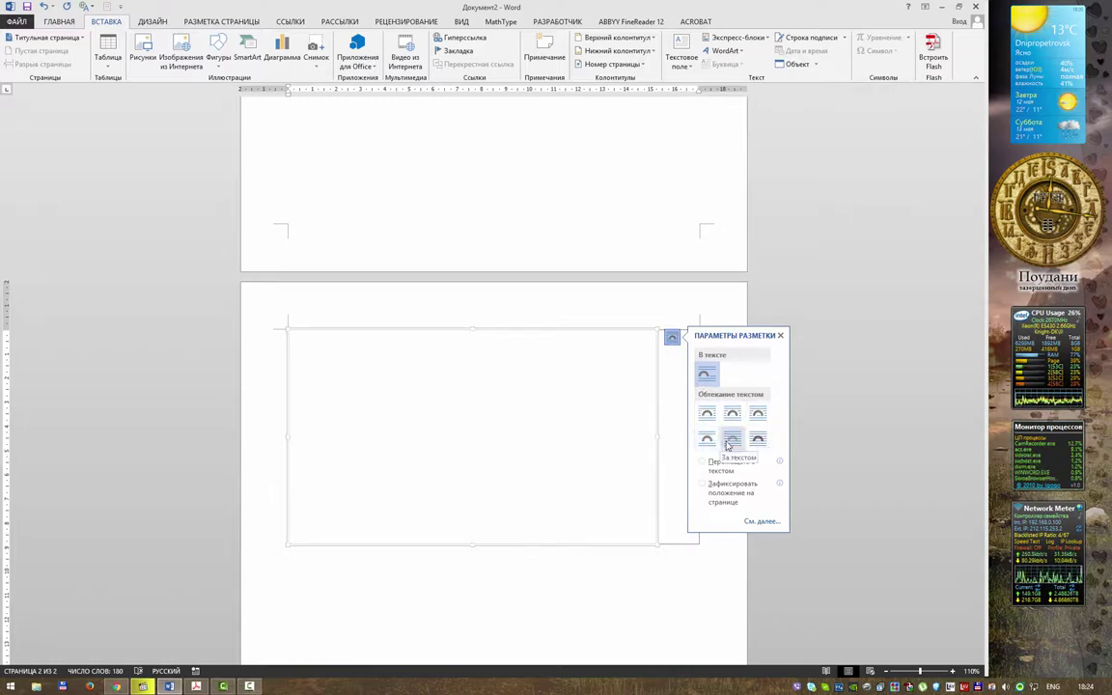
pyautogui.click(758, 441)
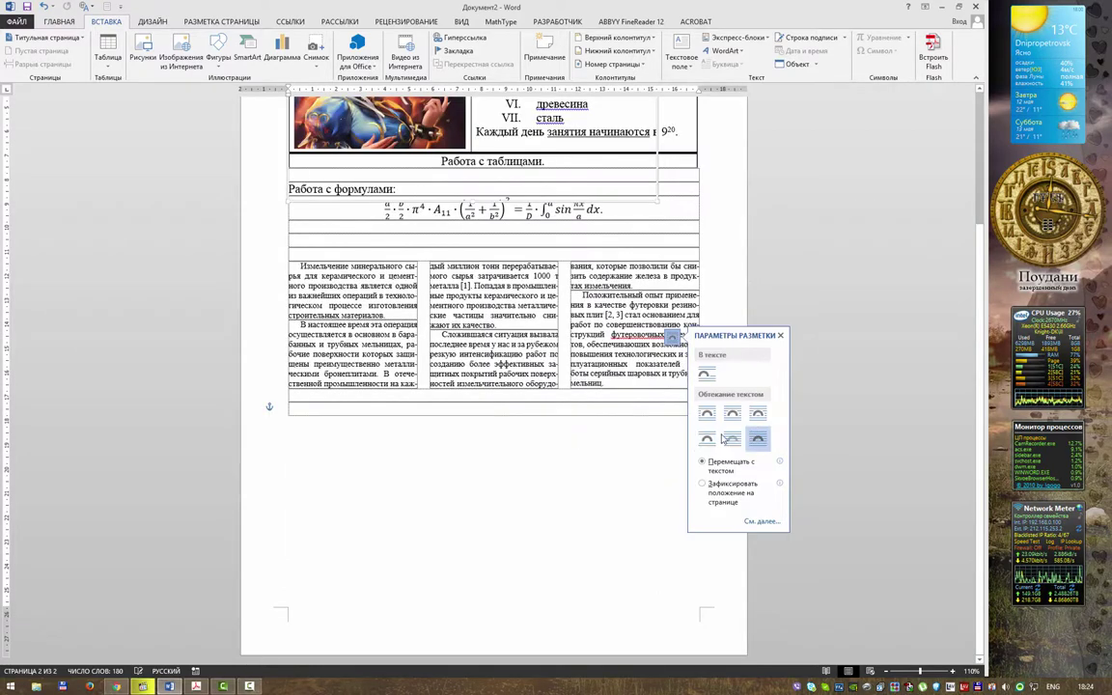
# - Move the drawing canvas just below the table and resize it to a tall, half-page-wide box
pyautogui.moveTo(613, 206)
pyautogui.mouseDown()
pyautogui.moveTo(616, 653)
pyautogui.moveTo(616, 613)
pyautogui.mouseUp()
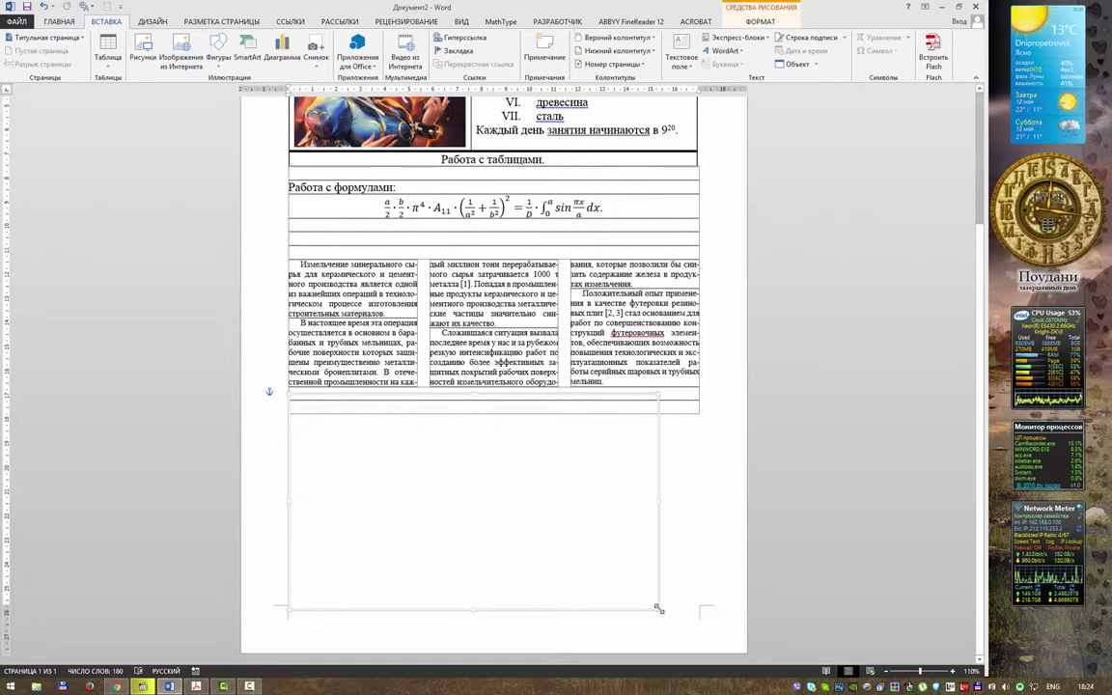
pyautogui.moveTo(658, 609); pyautogui.dragTo(500, 516)
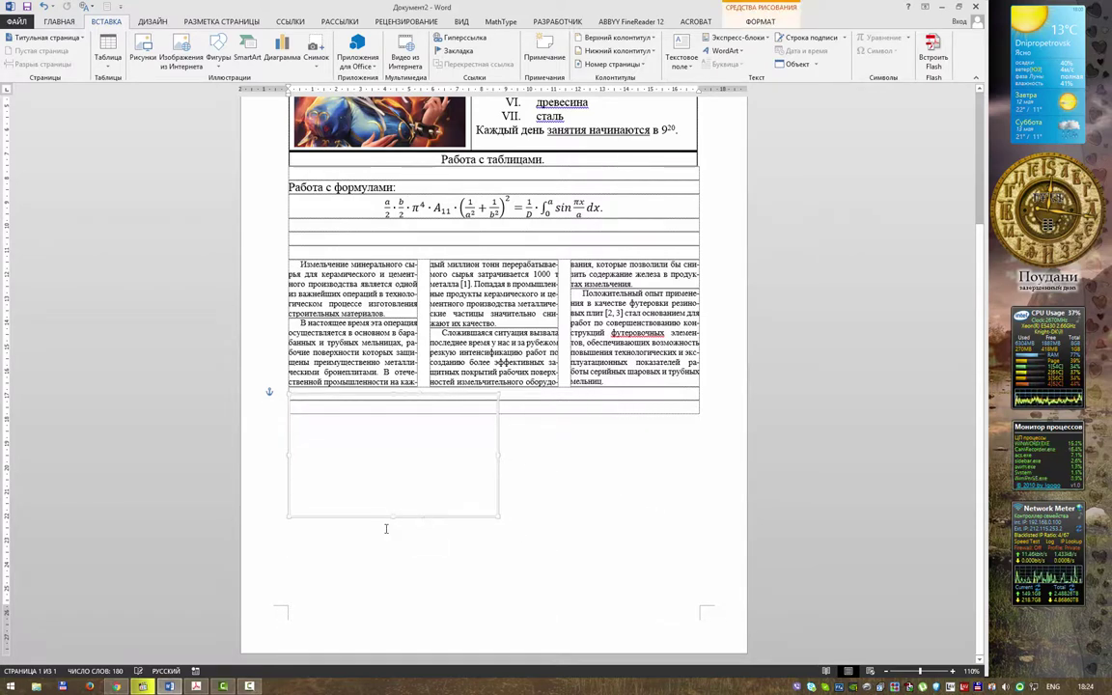
pyautogui.moveTo(393, 517)
pyautogui.mouseDown()
pyautogui.moveTo(396, 610)
pyautogui.moveTo(397, 600)
pyautogui.mouseUp()
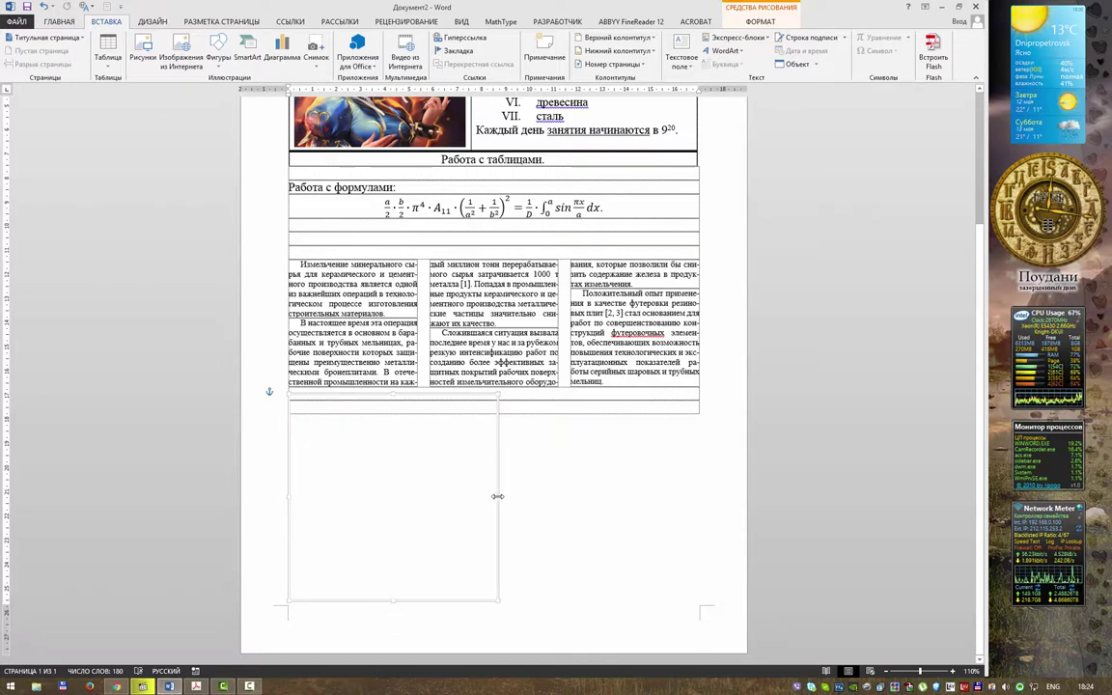
pyautogui.moveTo(497, 497); pyautogui.dragTo(510, 499)
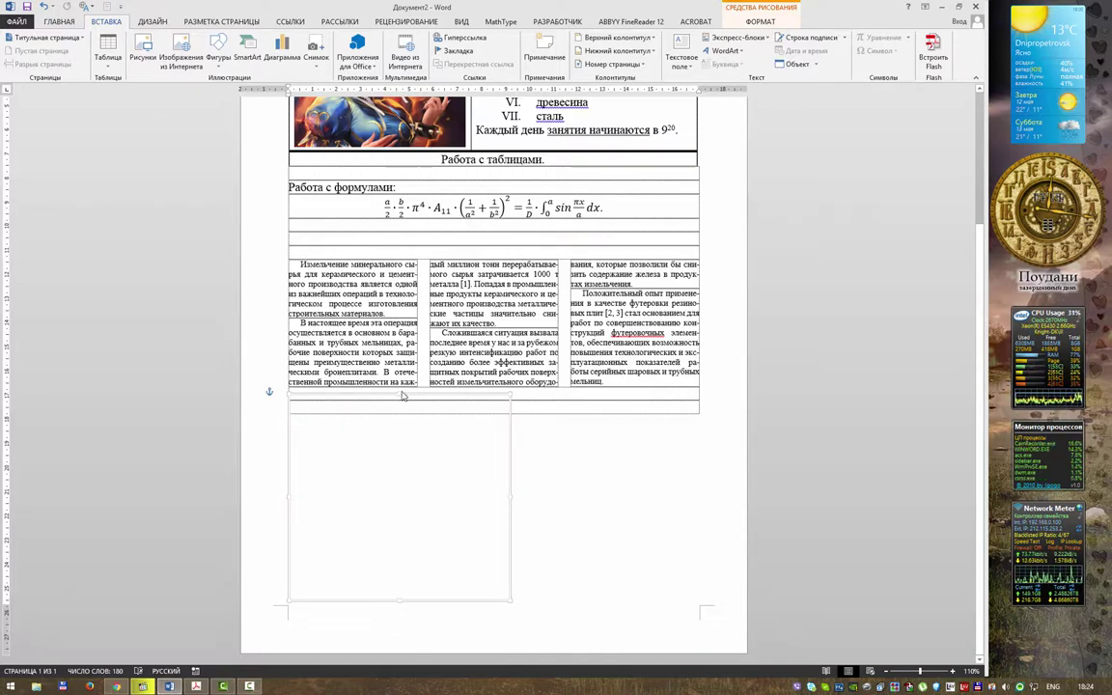
pyautogui.moveTo(404, 395); pyautogui.dragTo(401, 401)
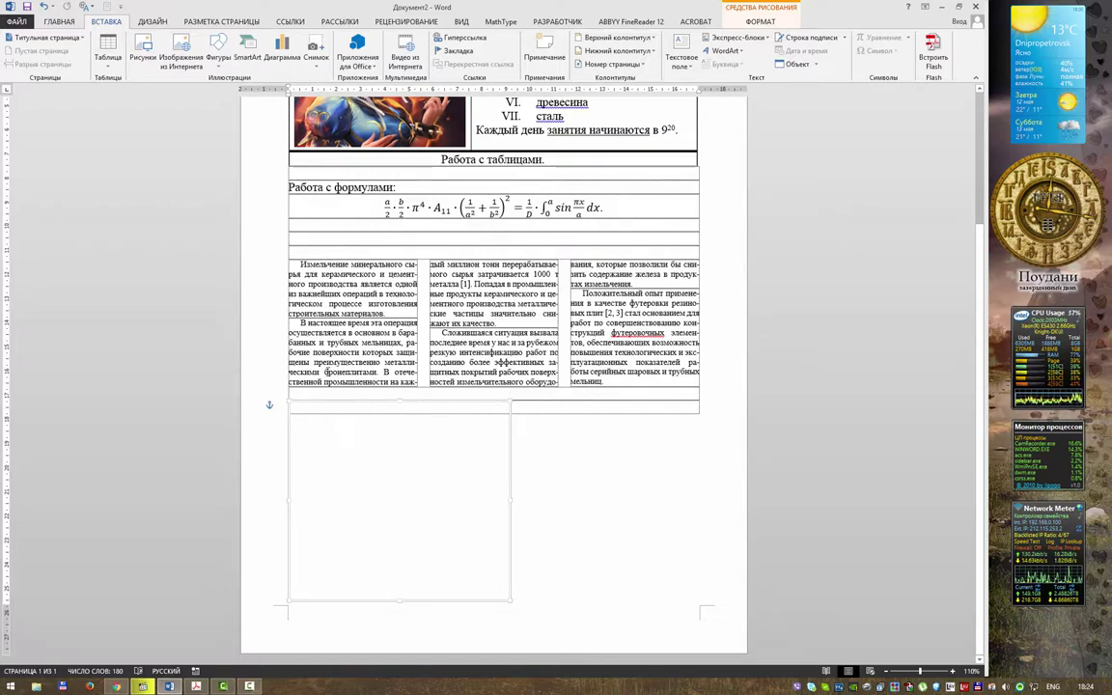
pyautogui.click(217, 54)
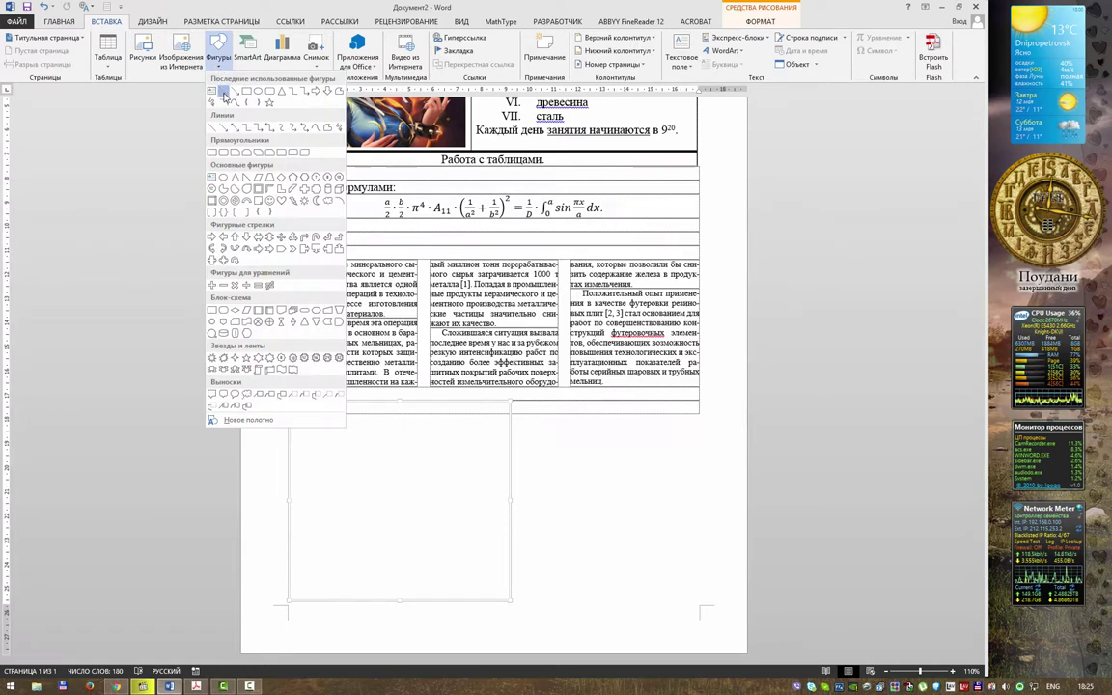
# - Draw a straight horizontal line across the top of the drawing canvas
pyautogui.click(224, 91)
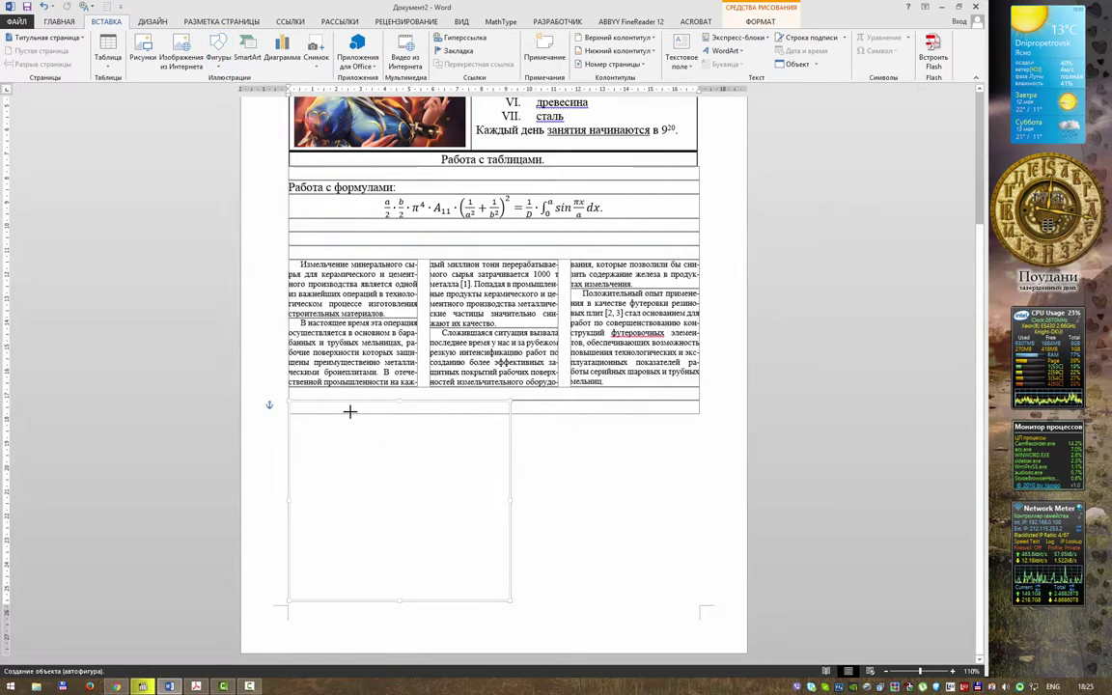
pyautogui.moveTo(353, 413); pyautogui.dragTo(502, 412)
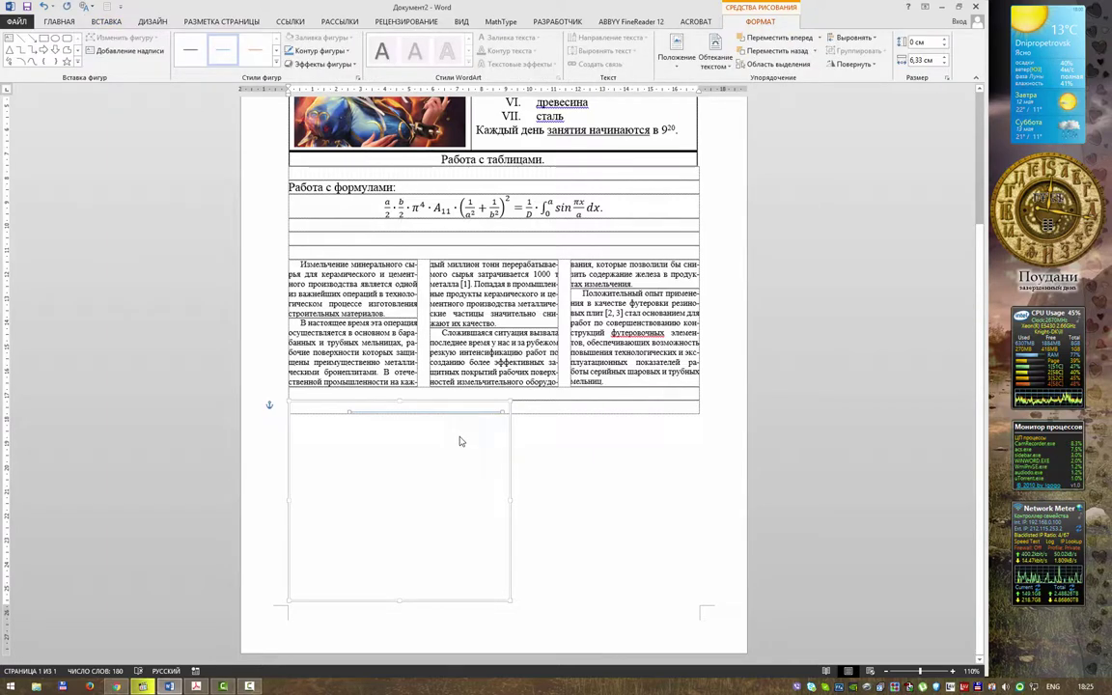
pyautogui.press('alt')
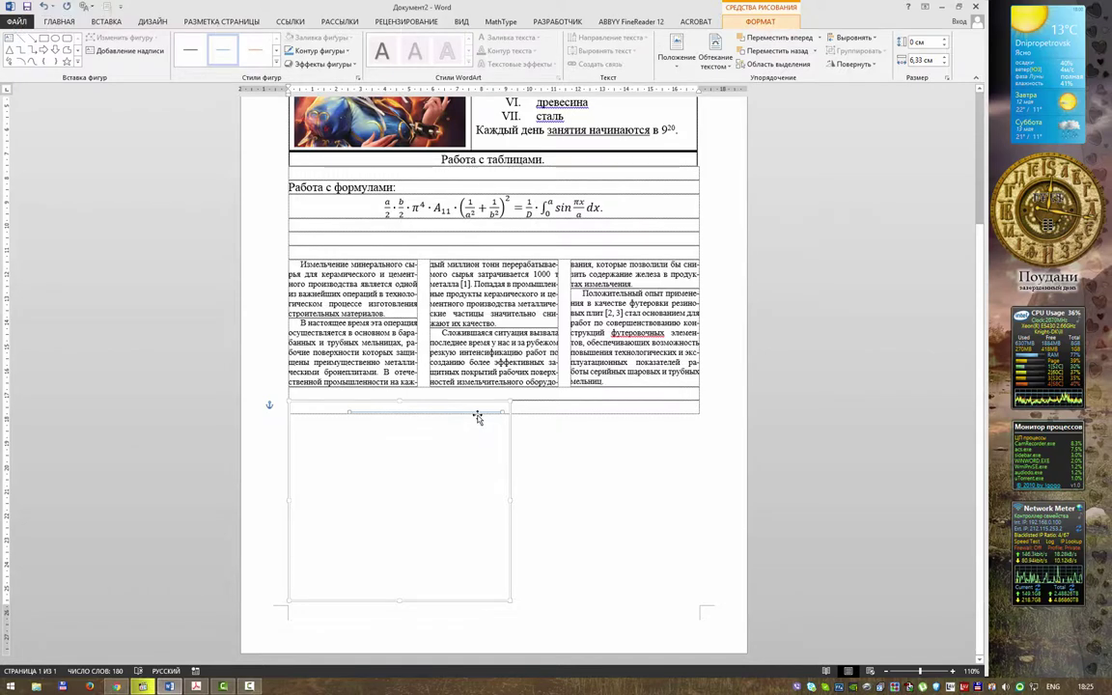
pyautogui.keyDown('ctrl'); pyautogui.scroll(4, 477, 422); pyautogui.keyUp('ctrl')
pyautogui.scroll(-3, 580, 421)
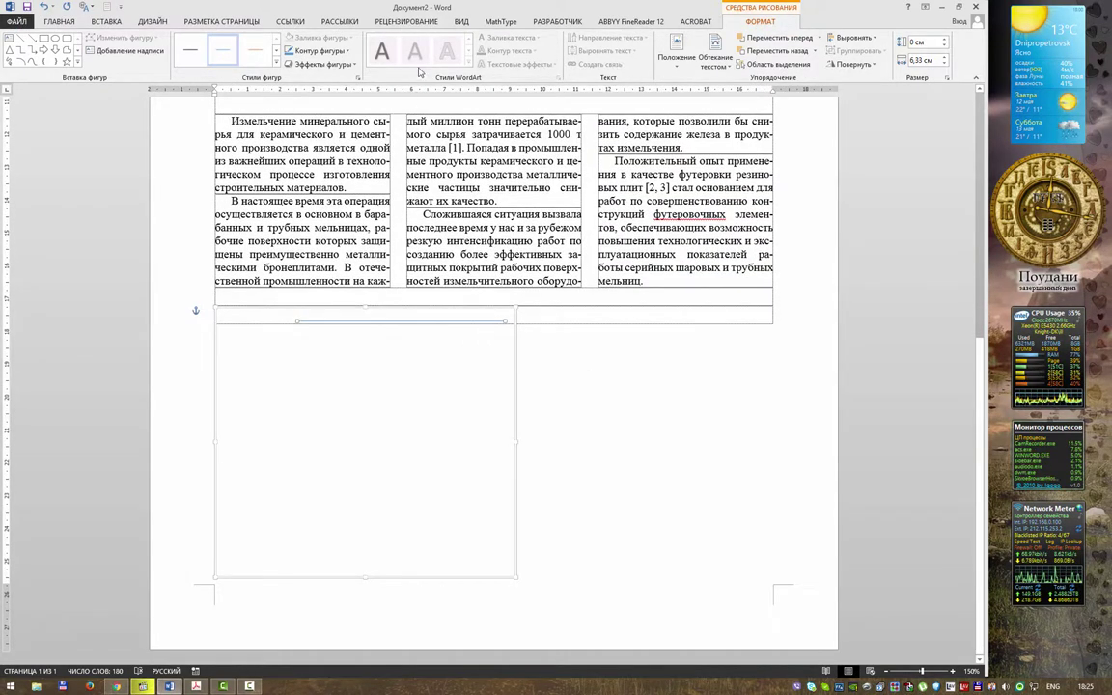
pyautogui.click(462, 21)
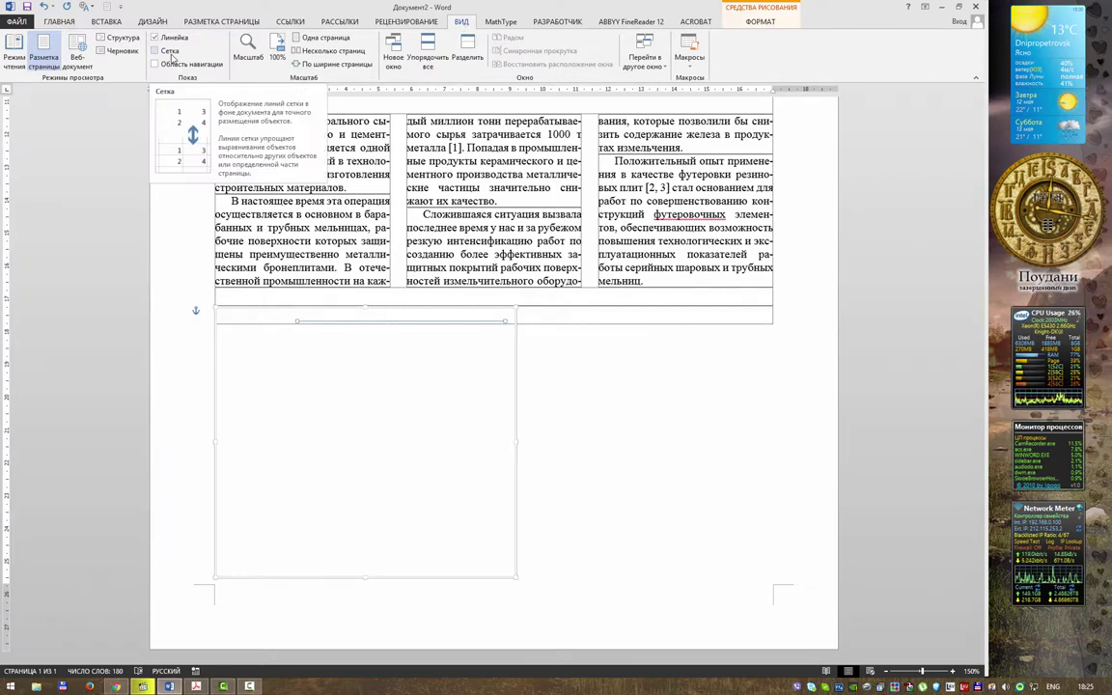
# - With gridlines shown, snap the line to the grid and copy it downward into five evenly spaced lines
pyautogui.click(171, 55)
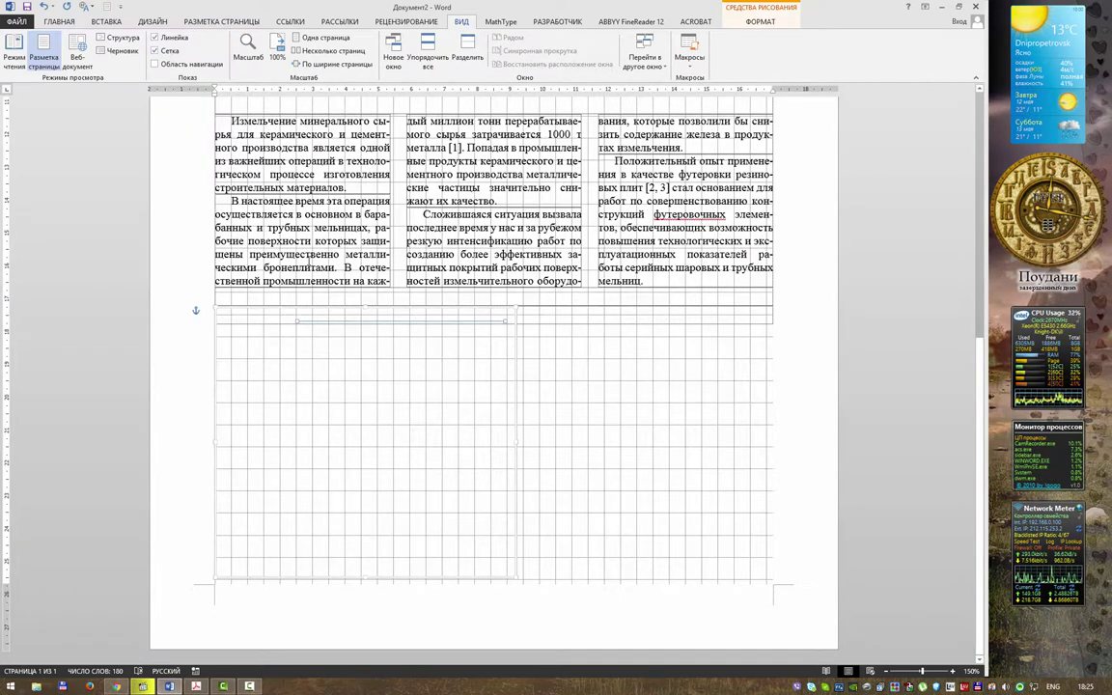
pyautogui.moveTo(377, 321); pyautogui.dragTo(375, 326)
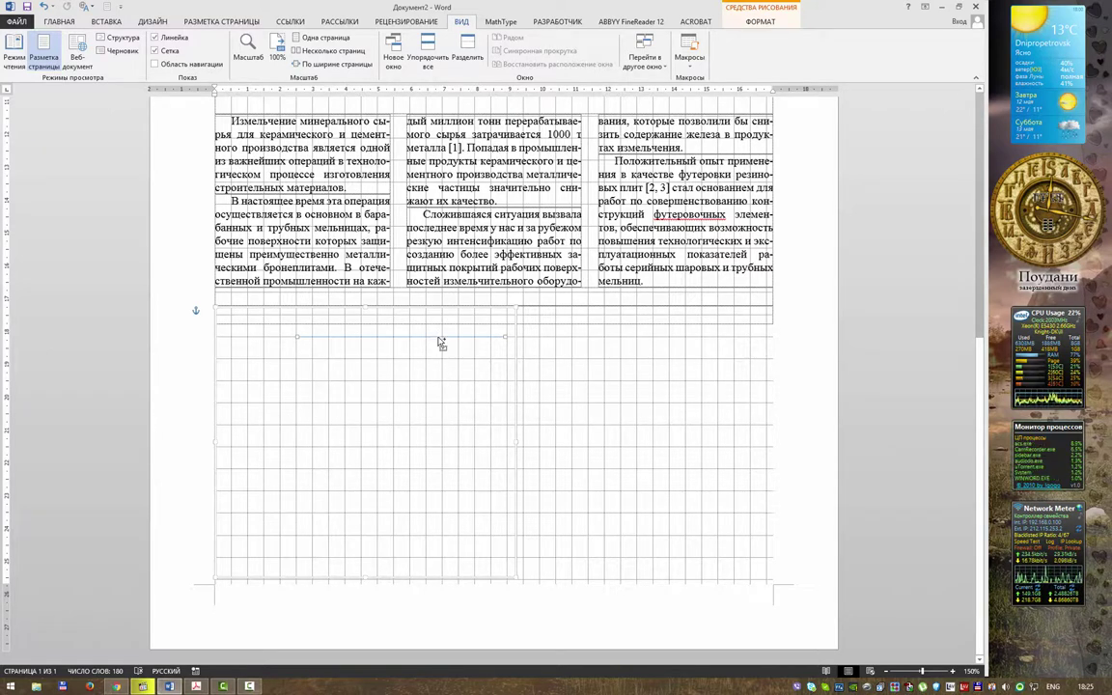
pyautogui.click(438, 369)
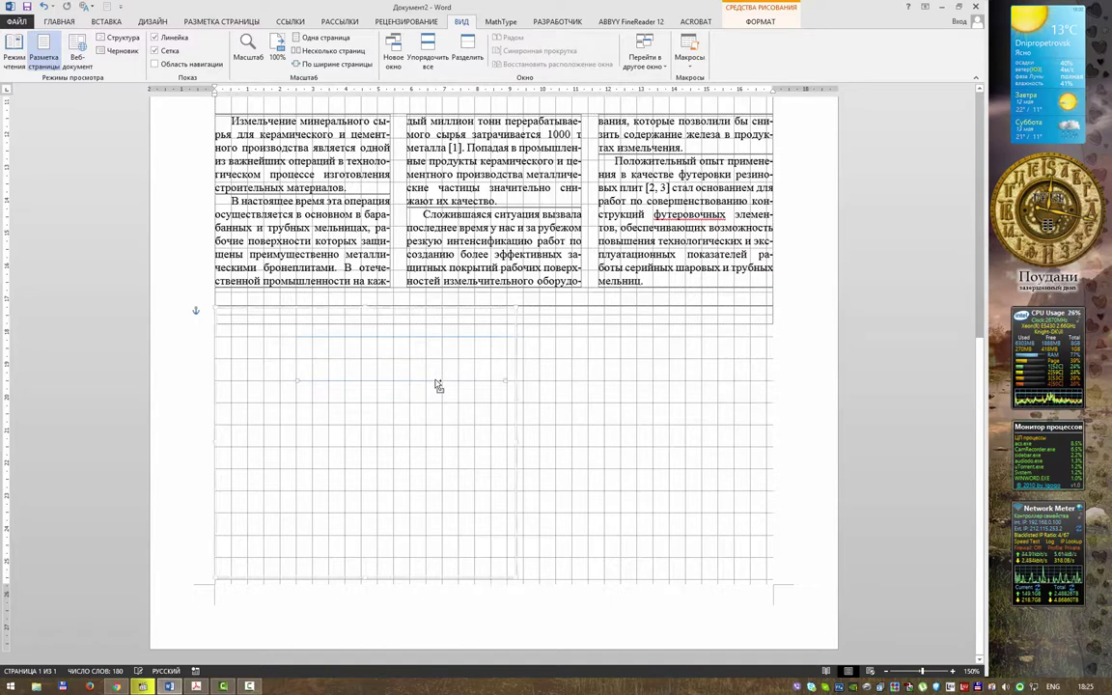
pyautogui.moveTo(437, 385); pyautogui.dragTo(436, 470)
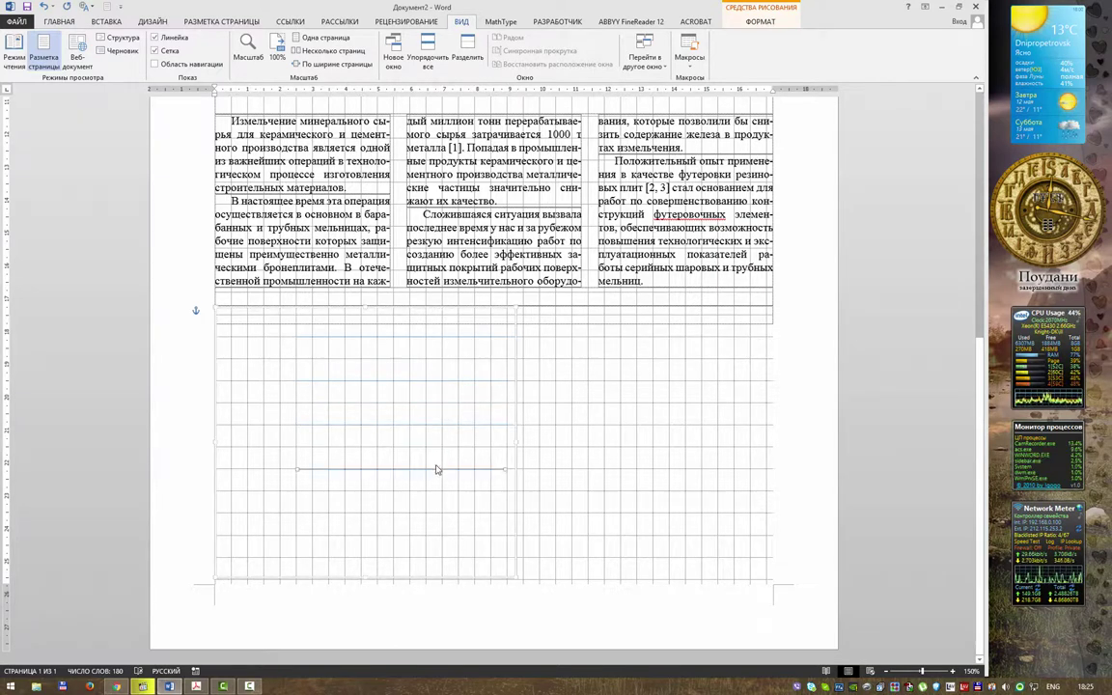
pyautogui.moveTo(436, 472); pyautogui.dragTo(434, 511)
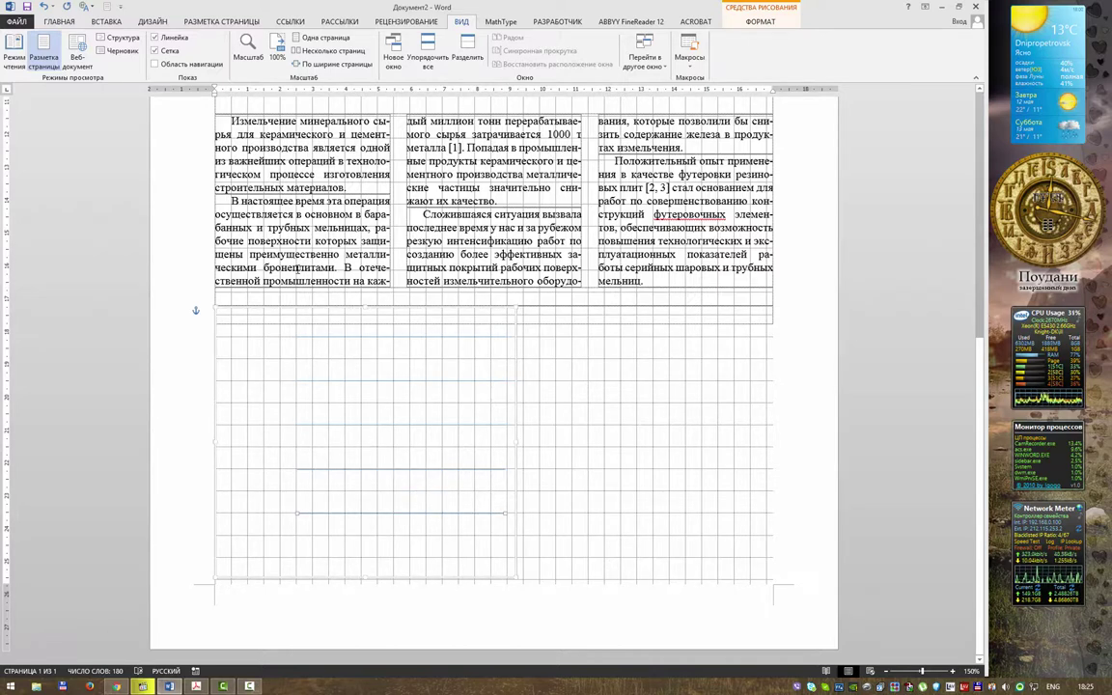
pyautogui.click(178, 54)
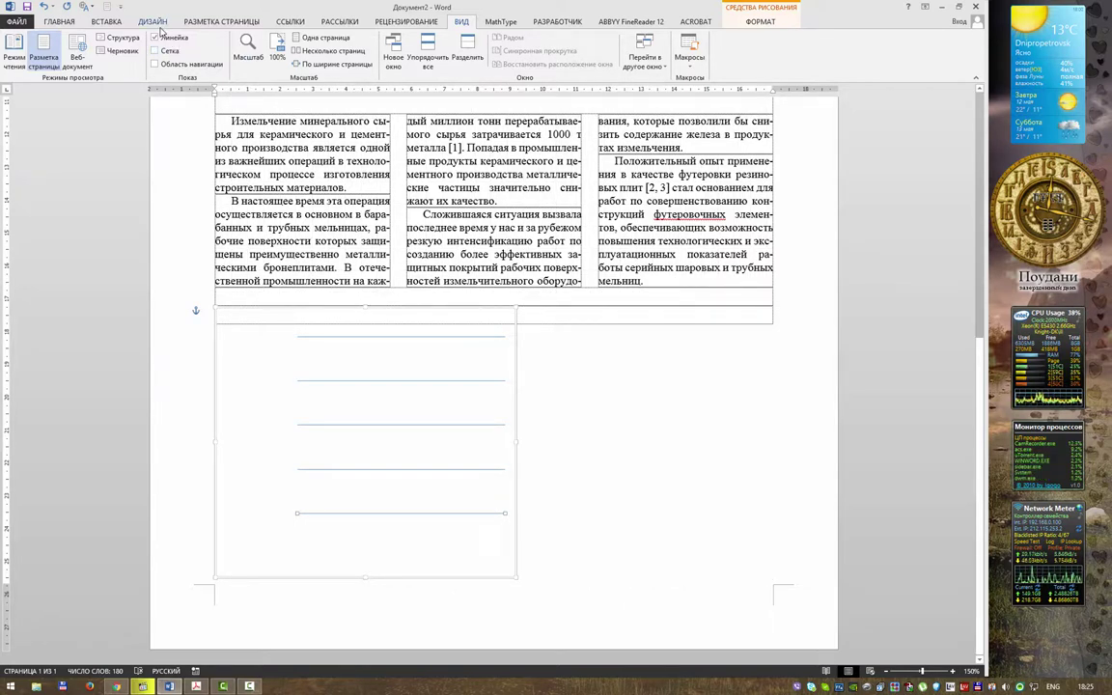
pyautogui.click(60, 21)
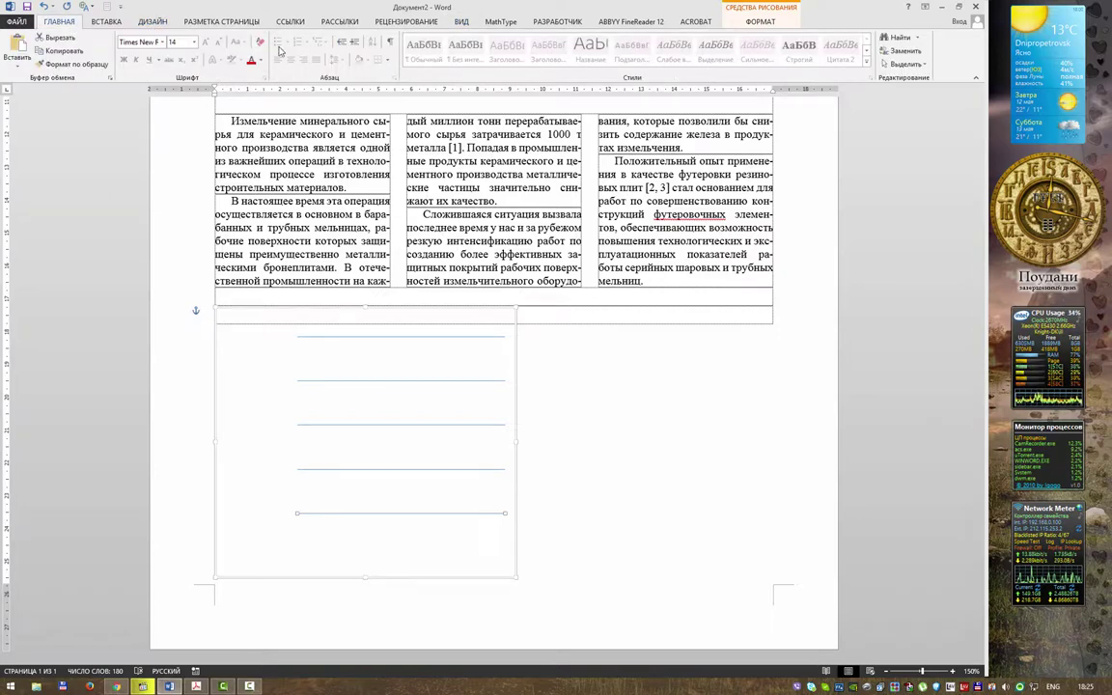
# - Draw a vertical line joining the left ends of the horizontal lines
pyautogui.click(105, 21)
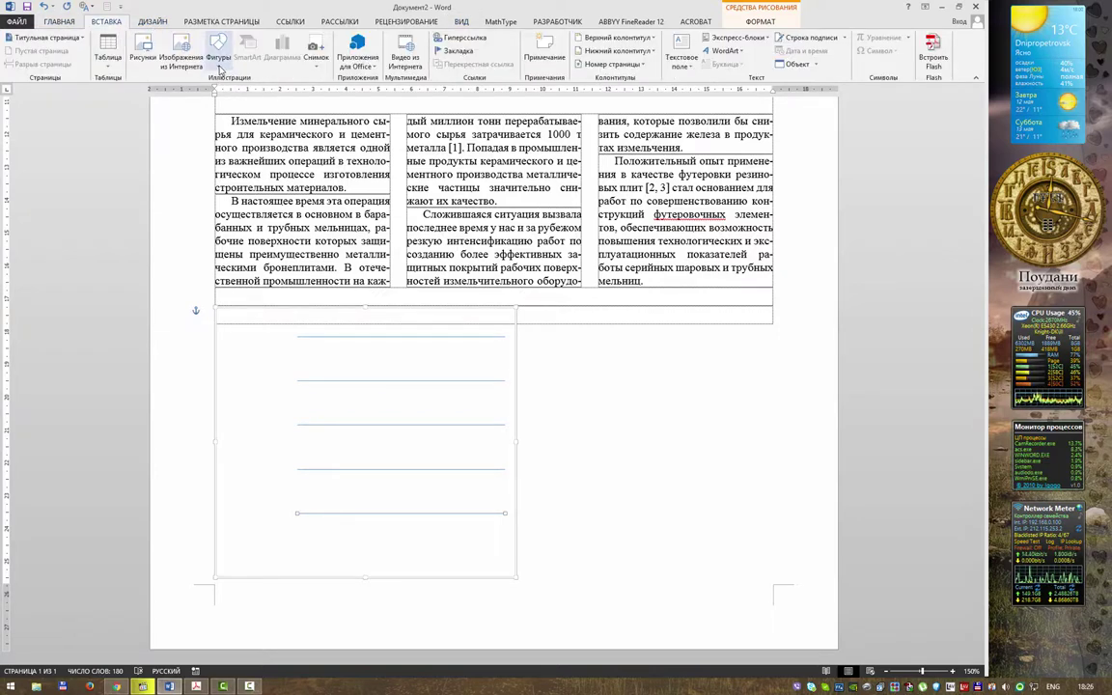
pyautogui.click(218, 48)
pyautogui.click(201, 86)
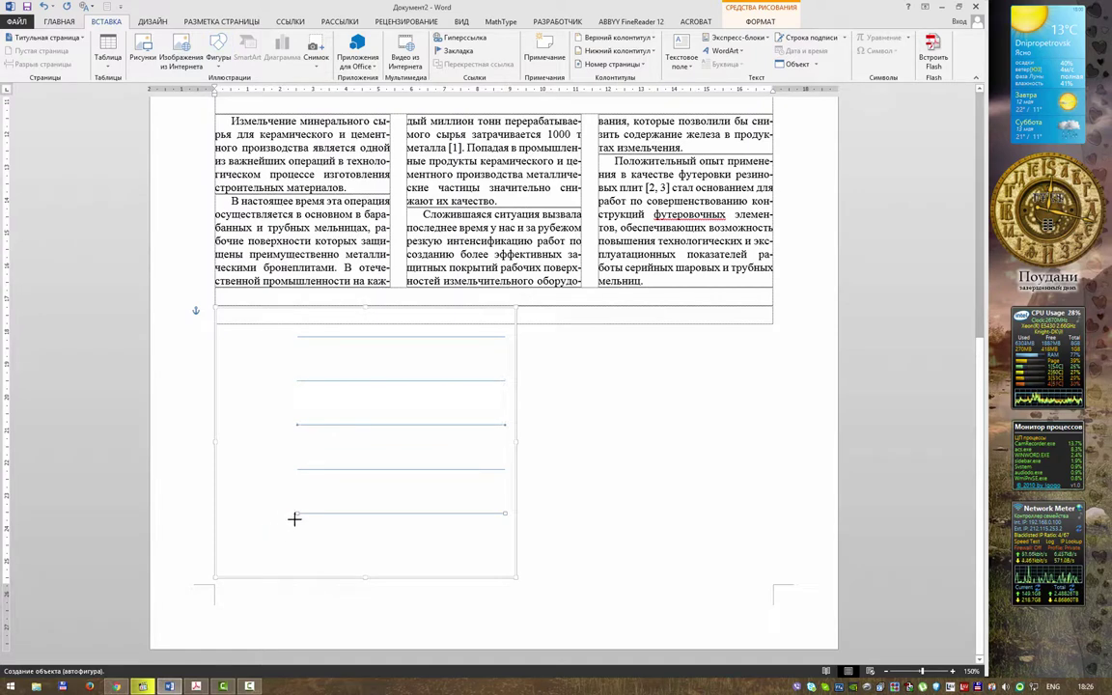
pyautogui.moveTo(297, 514); pyautogui.dragTo(296, 335)
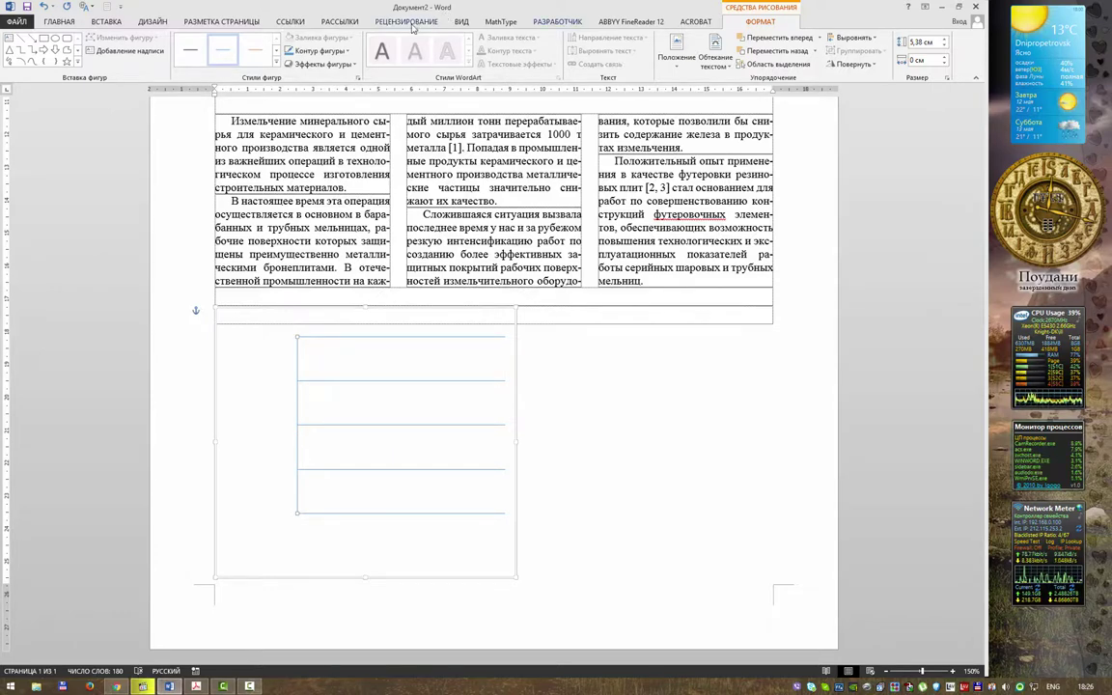
# - With gridlines shown, copy the vertical line rightward into five evenly spaced verticals, then hide gridlines
pyautogui.click(462, 21)
pyautogui.click(156, 50)
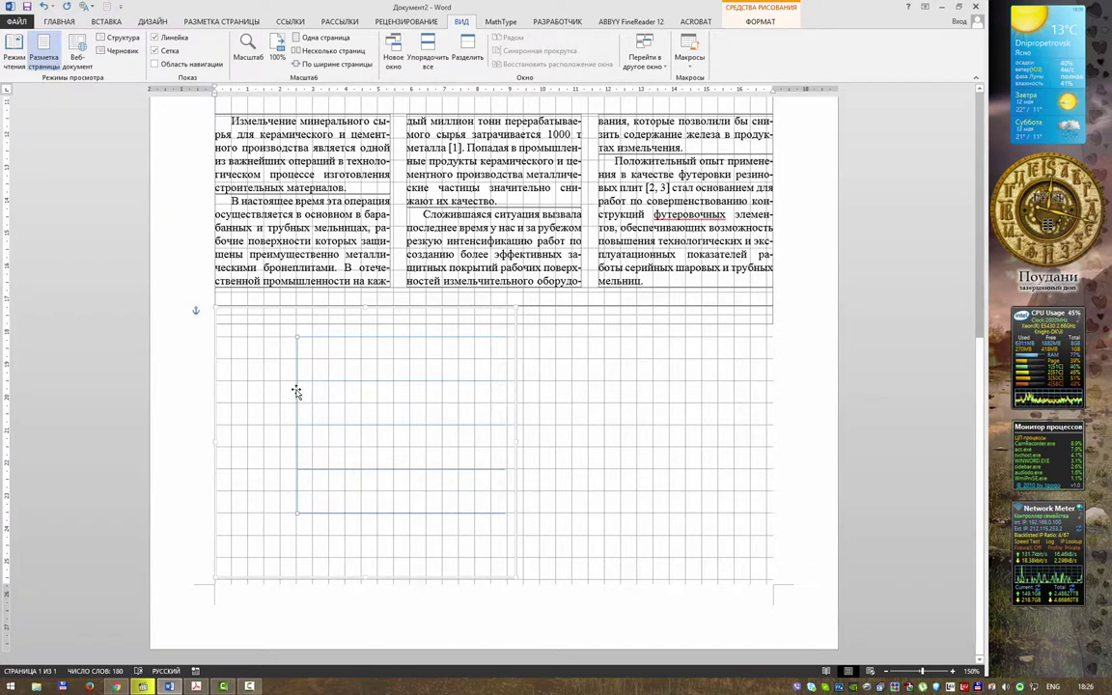
pyautogui.press('Escape')
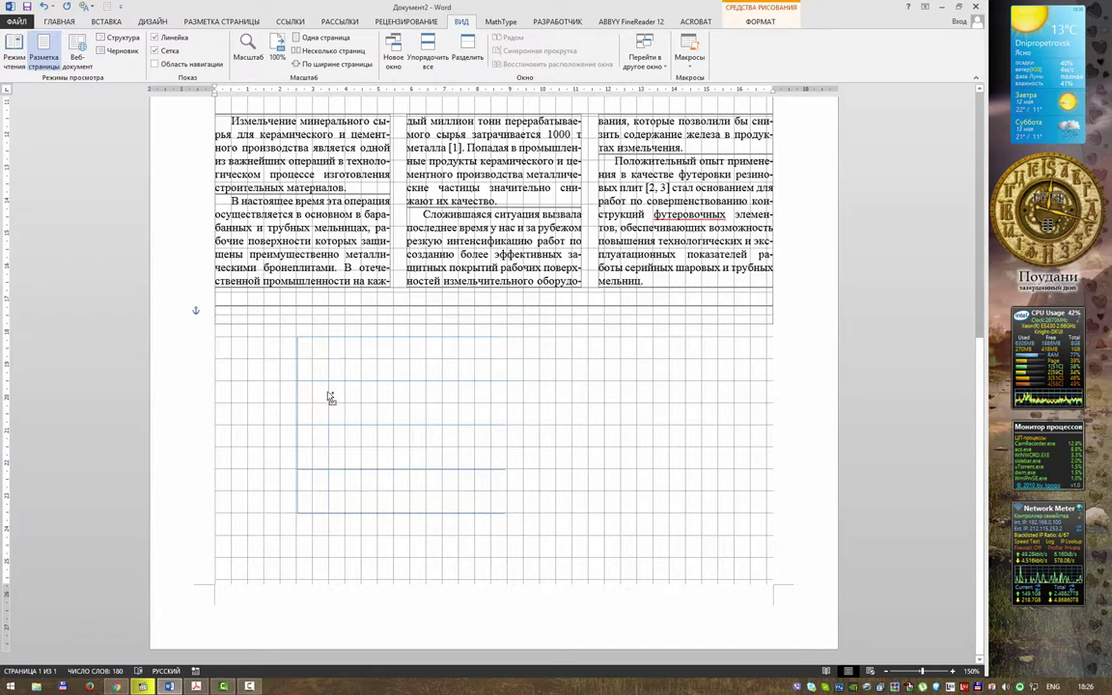
pyautogui.moveTo(331, 398); pyautogui.dragTo(423, 399)
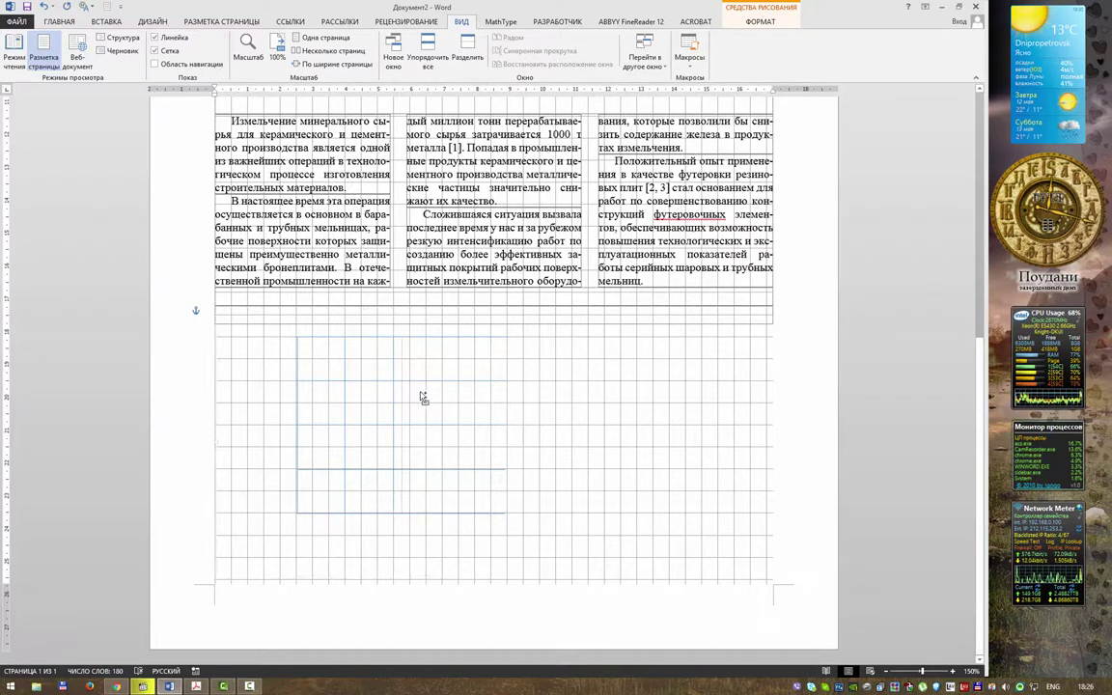
pyautogui.moveTo(423, 399); pyautogui.dragTo(492, 397)
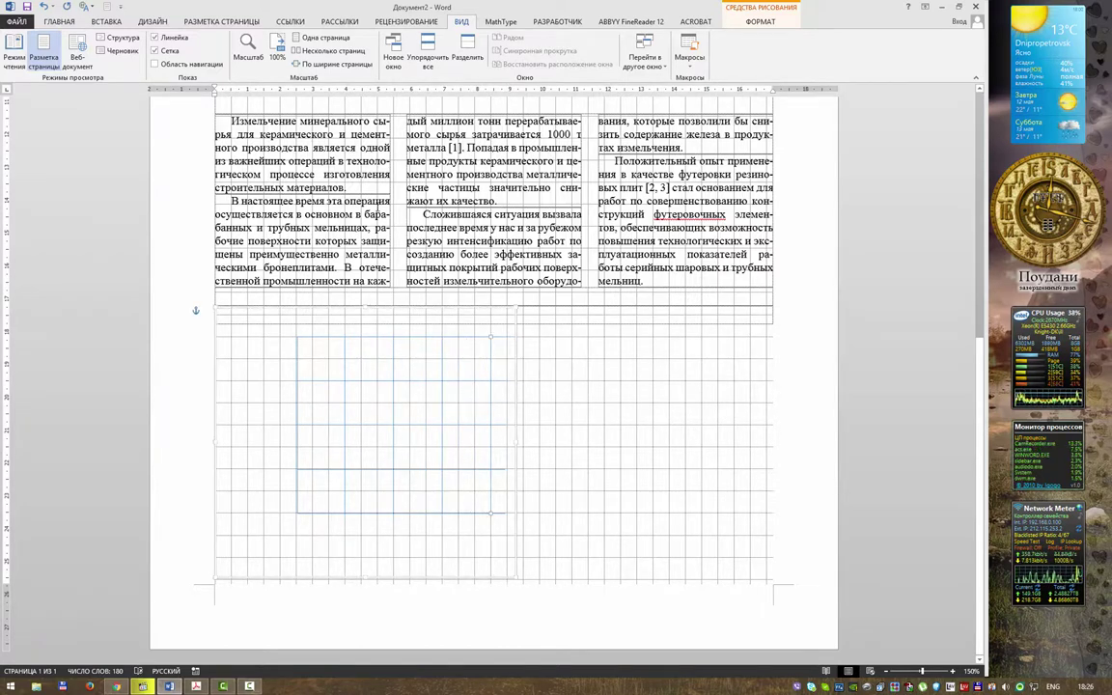
pyautogui.click(170, 52)
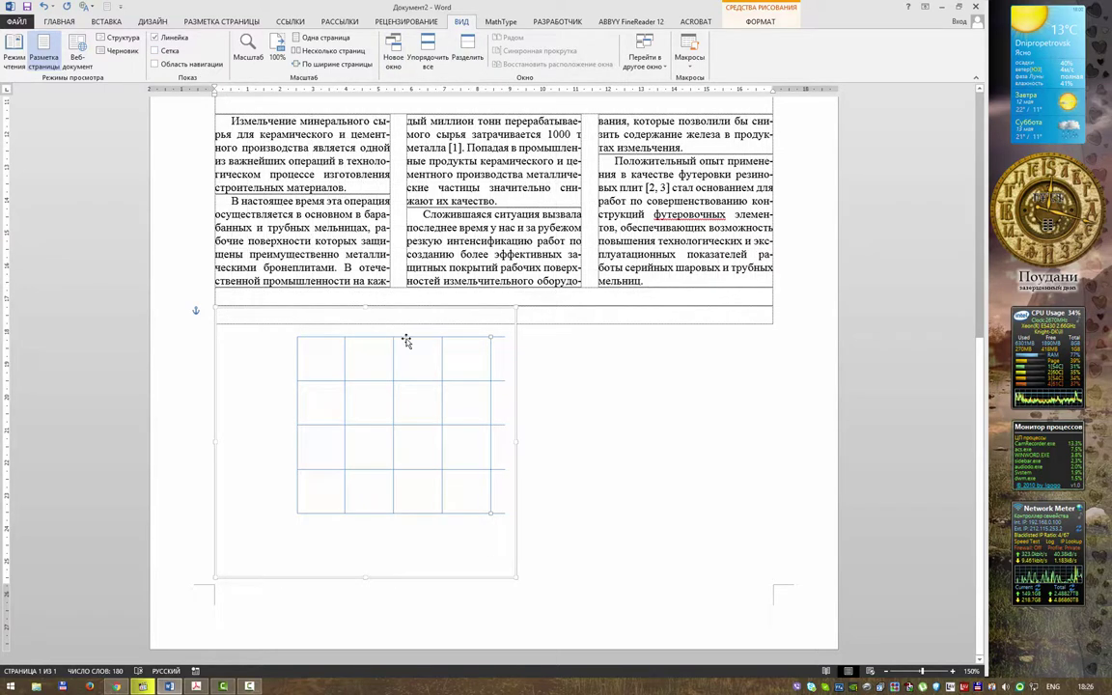
# - Shorten all five horizontal lines so each ends exactly at the rightmost vertical line
pyautogui.click(502, 337)
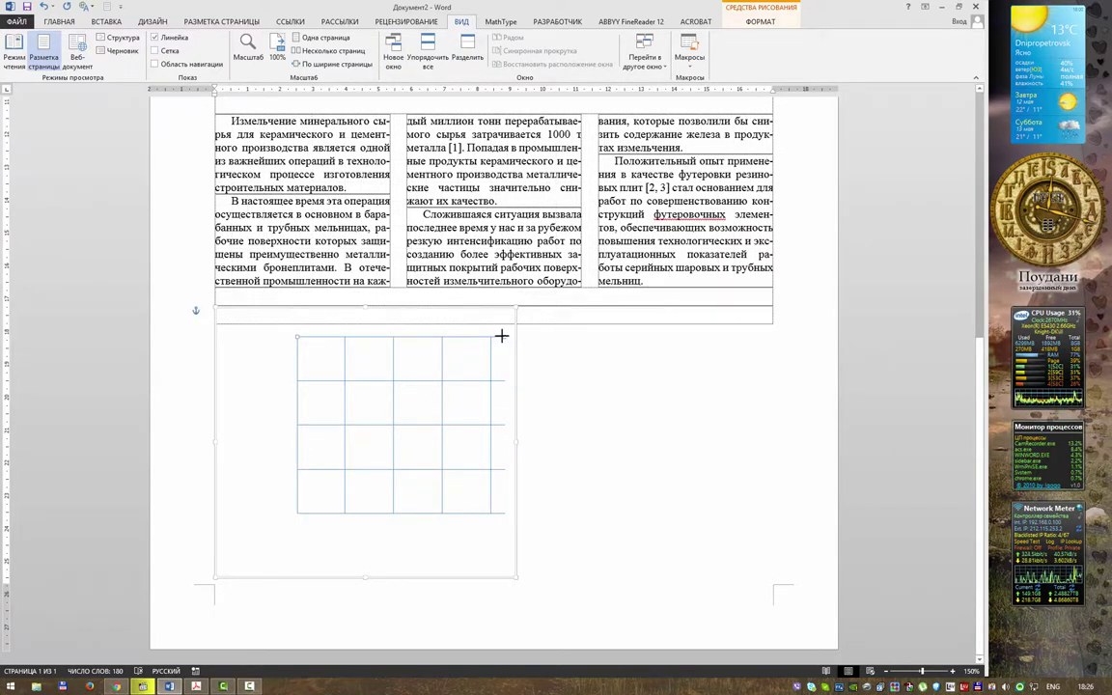
pyautogui.press('Escape')
pyautogui.moveTo(491, 336); pyautogui.dragTo(297, 337)
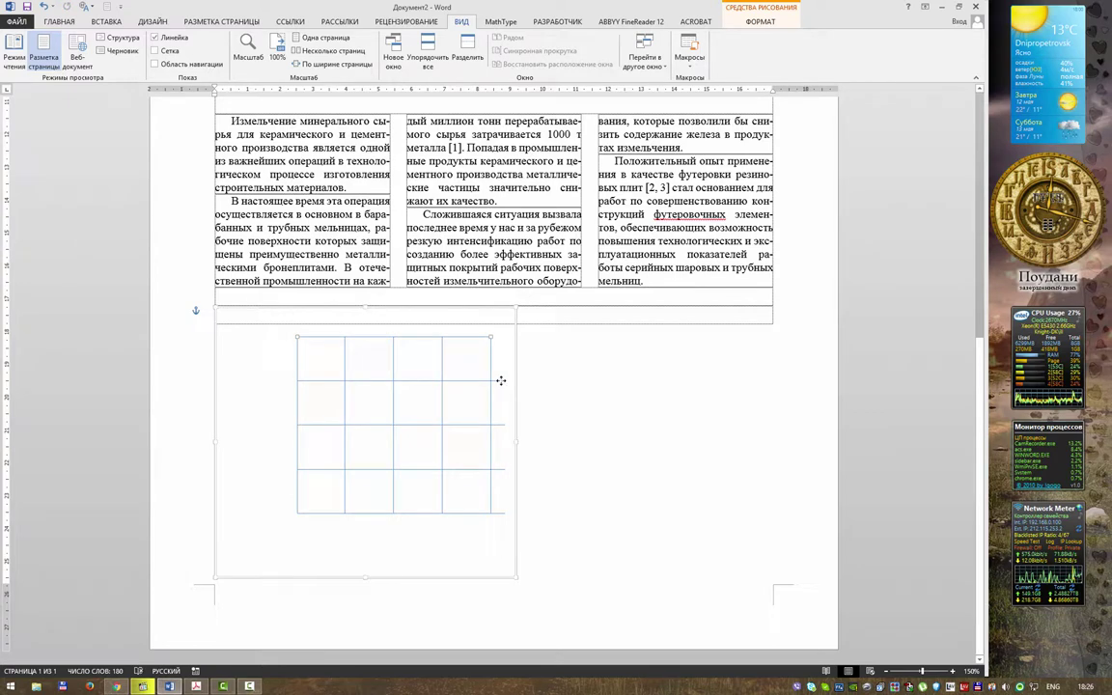
pyautogui.click(501, 380)
pyautogui.moveTo(504, 382); pyautogui.dragTo(491, 381)
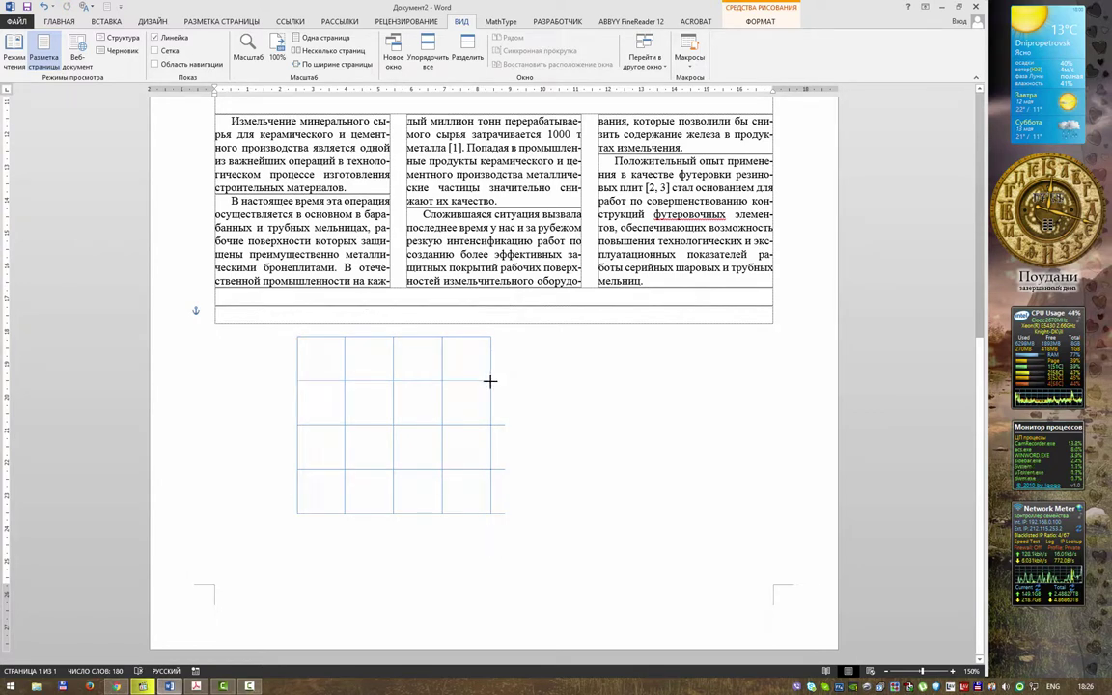
pyautogui.click(502, 426)
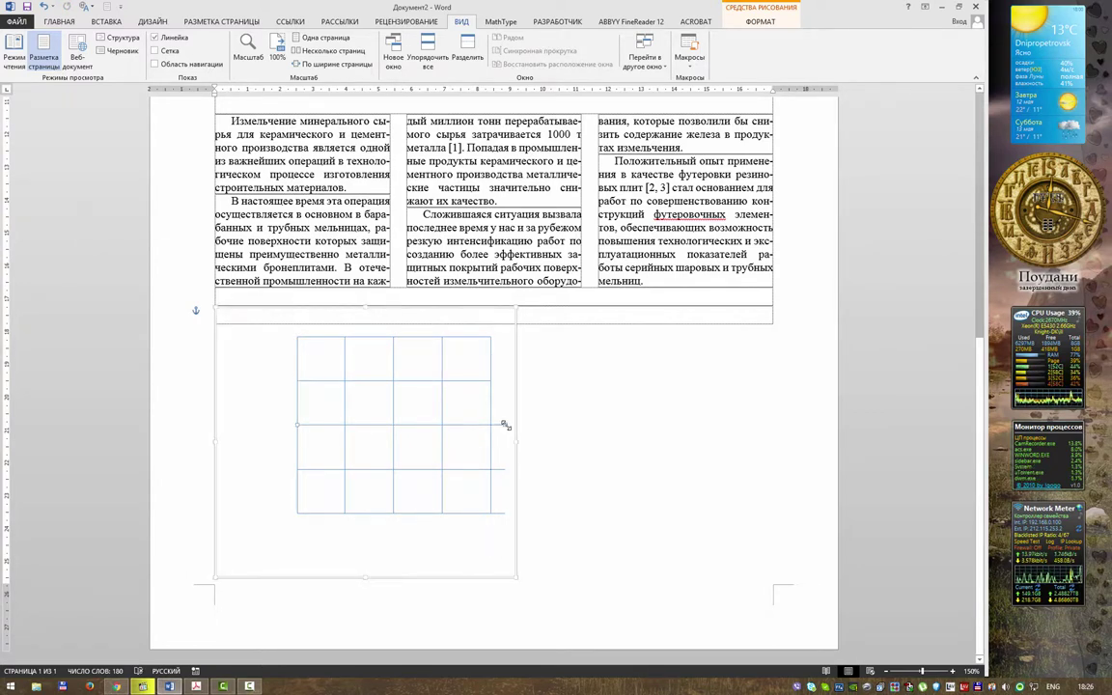
pyautogui.moveTo(506, 425); pyautogui.dragTo(490, 425)
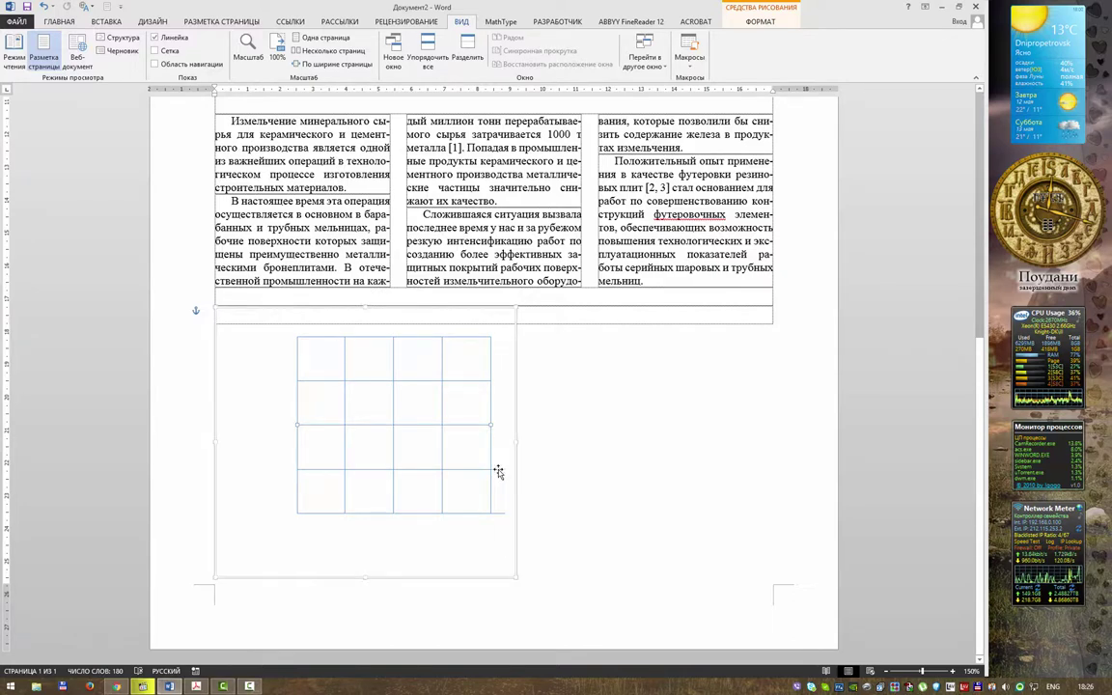
pyautogui.click(503, 470)
pyautogui.moveTo(503, 470); pyautogui.dragTo(491, 470)
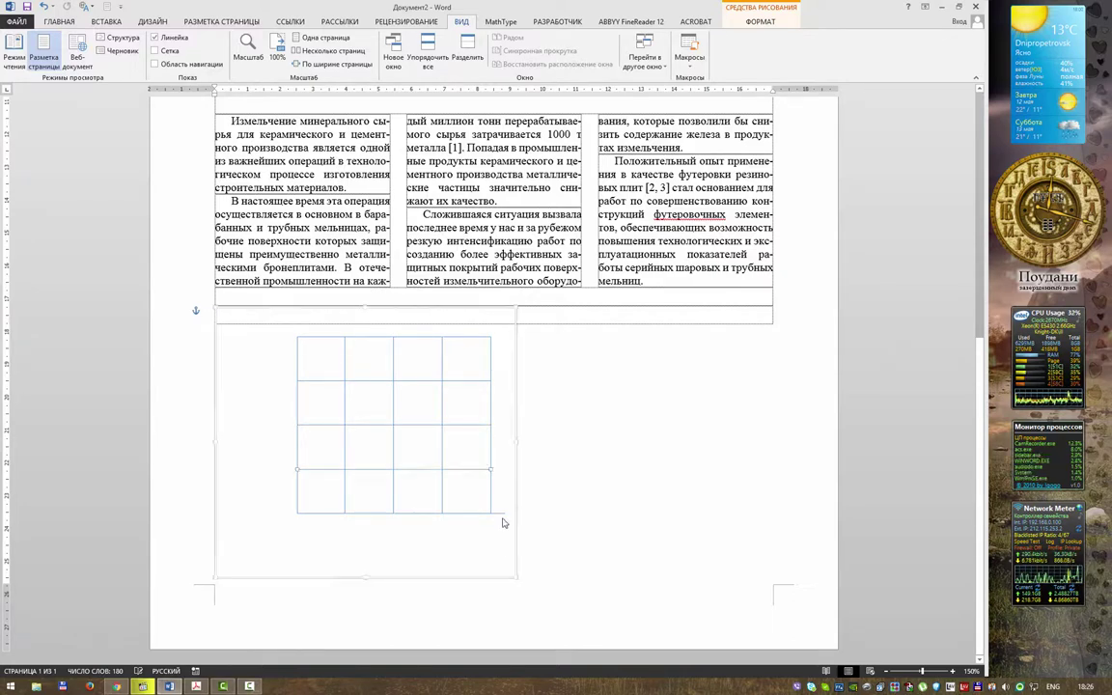
pyautogui.moveTo(504, 513); pyautogui.dragTo(490, 513)
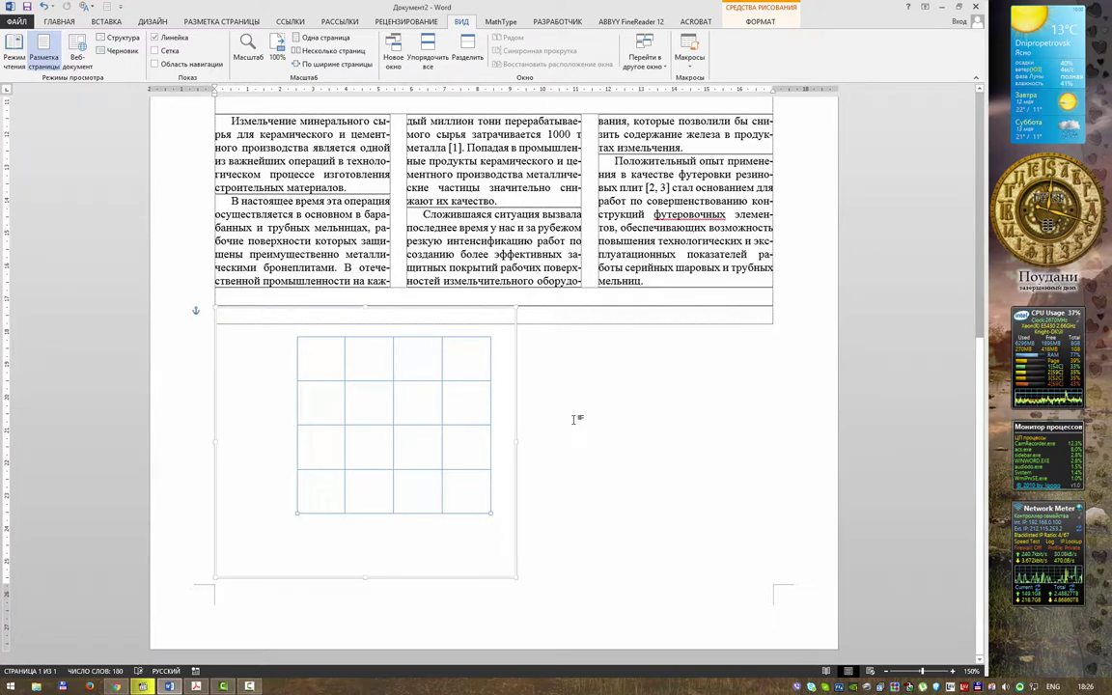
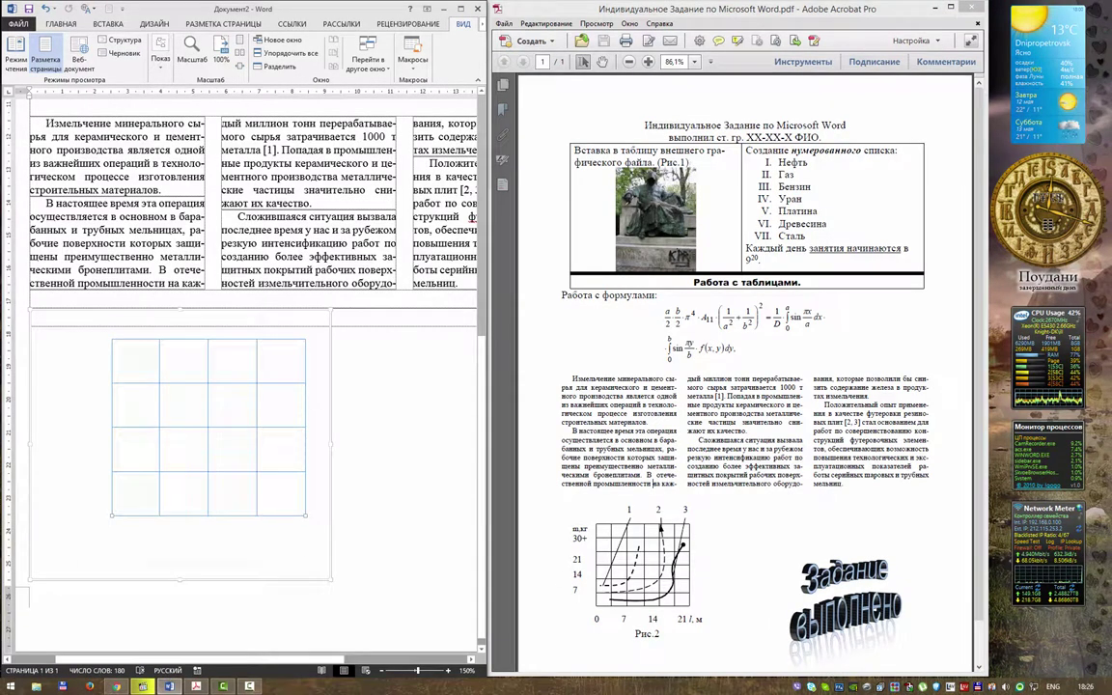
# - Check the Рис.2 chart in the reference PDF, then maximize the Word window
pyautogui.moveTo(739, 623); pyautogui.dragTo(736, 637)
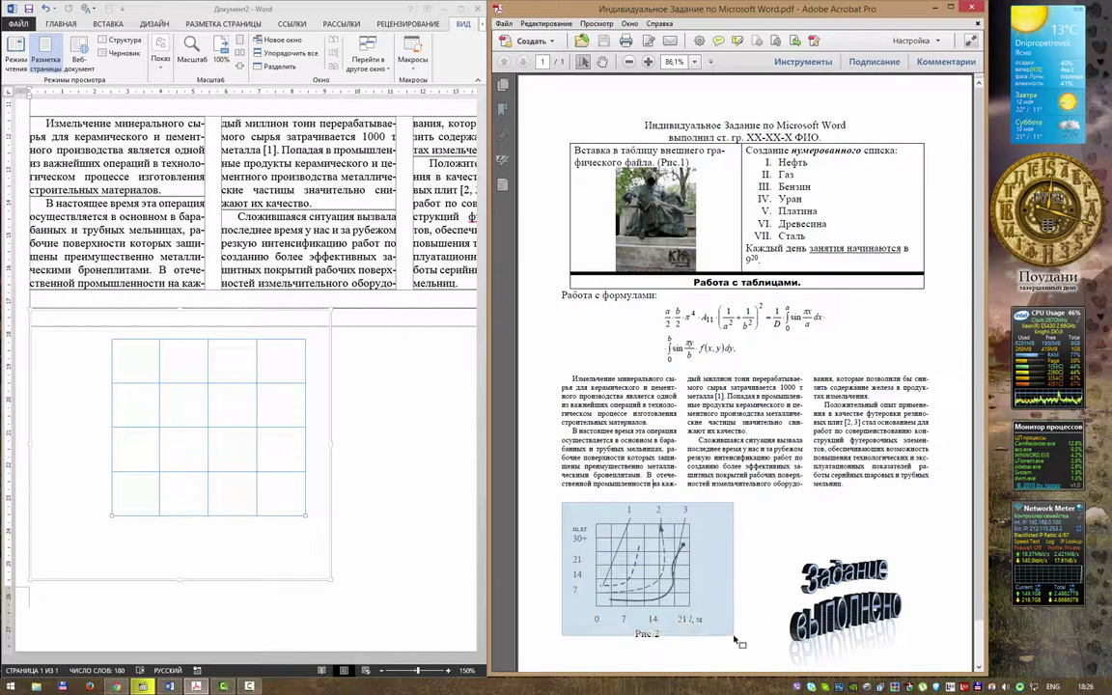
pyautogui.click(580, 528)
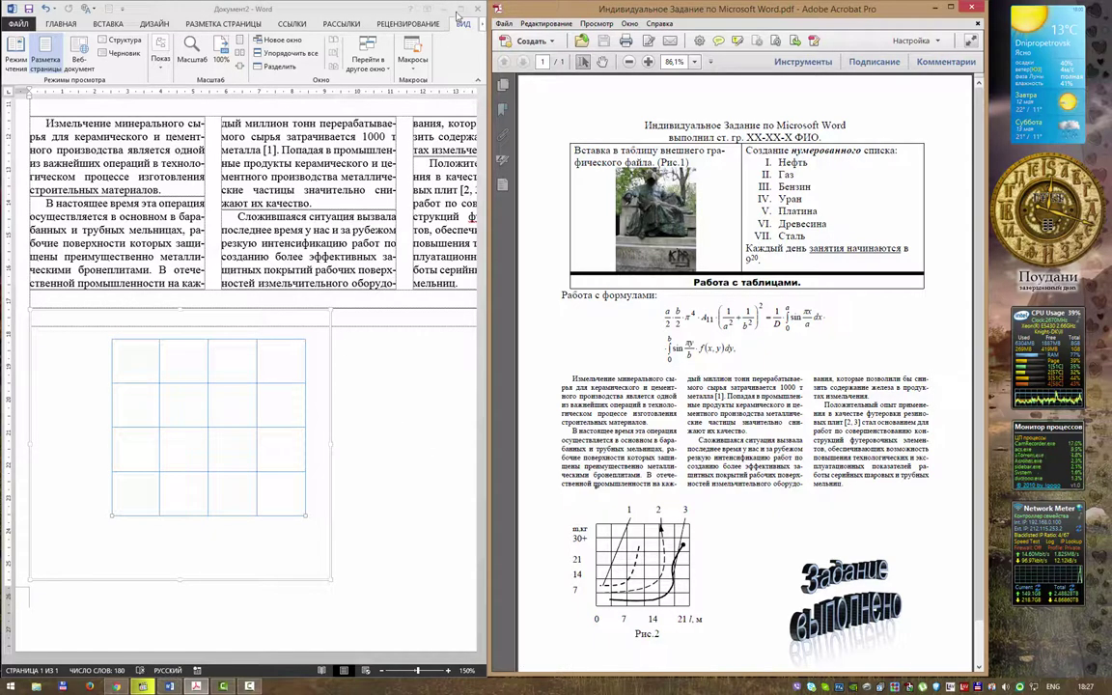
pyautogui.click(460, 8)
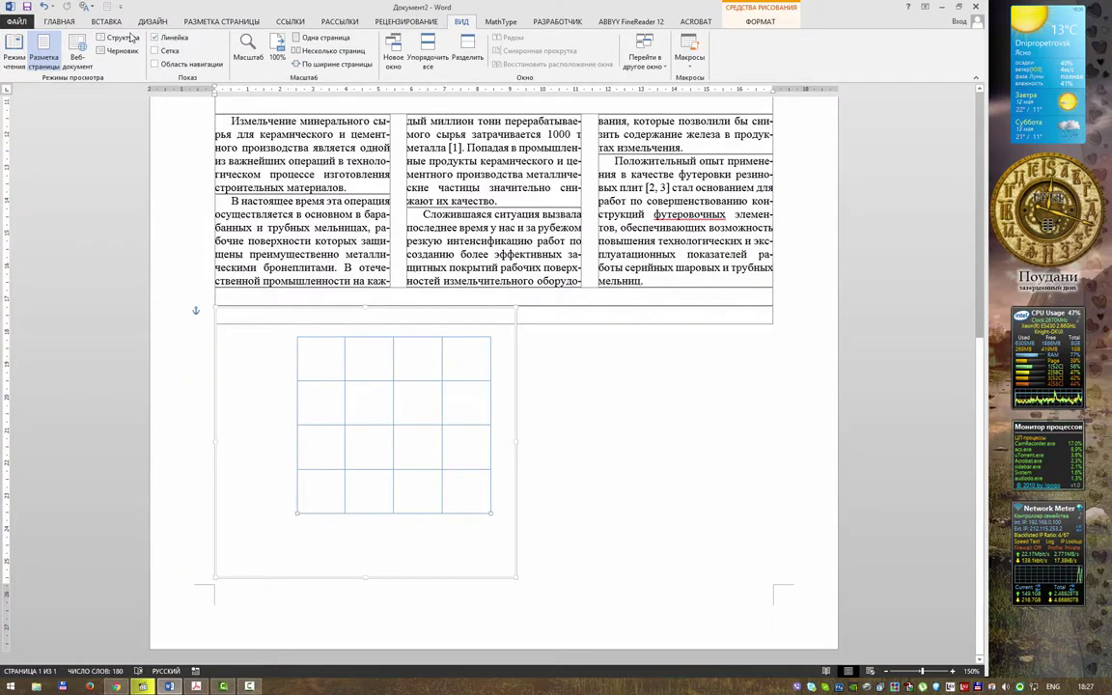
# - Choose the Надпись (text box) shape from the ВСТАВКА Фигуры gallery
pyautogui.click(108, 25)
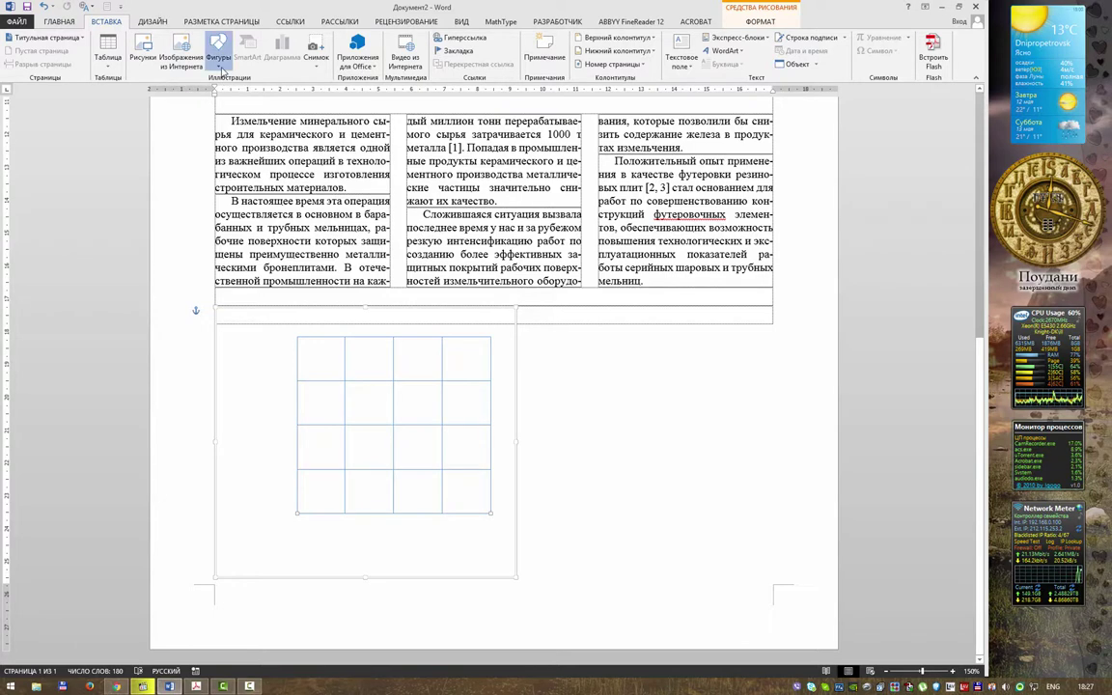
pyautogui.click(219, 50)
pyautogui.click(211, 93)
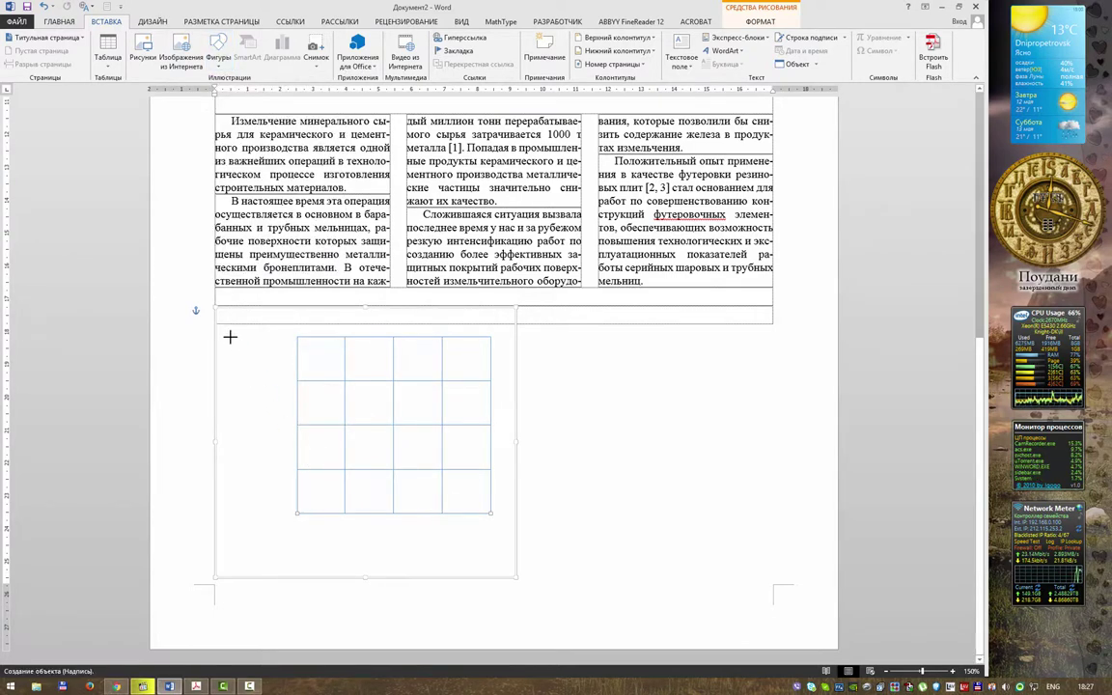
# - Draw a tall text box left of the grid and type the y-axis labels М, кг down to 7
pyautogui.moveTo(226, 331); pyautogui.dragTo(287, 544)
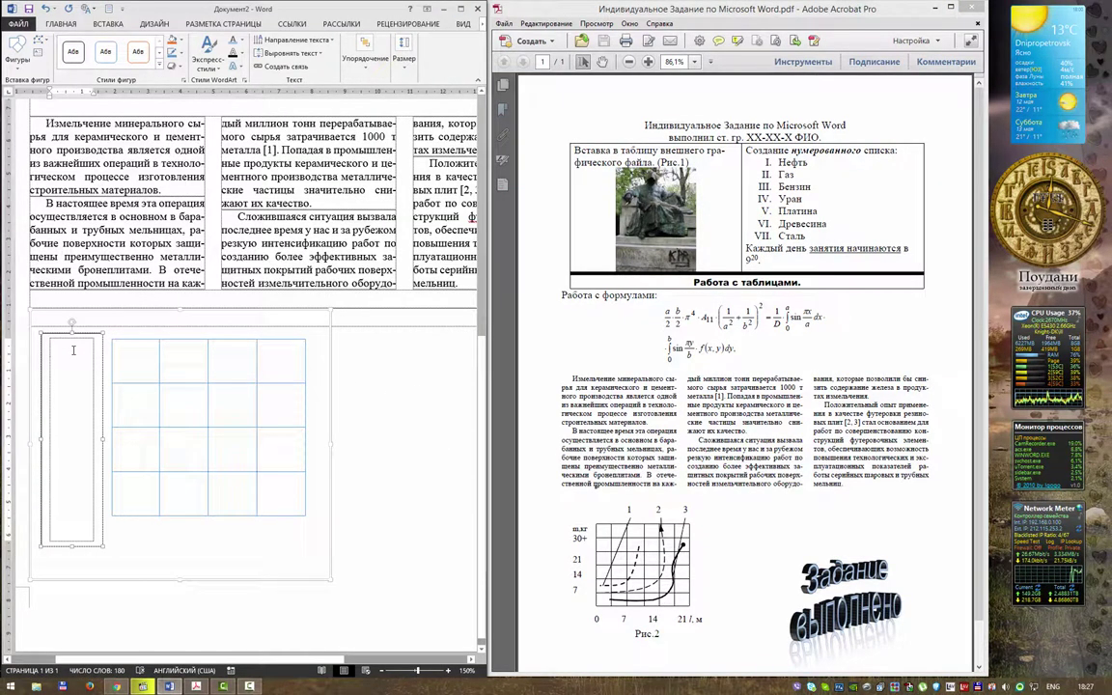
pyautogui.write('m')
pyautogui.press('BackSpace')
pyautogui.write('М')
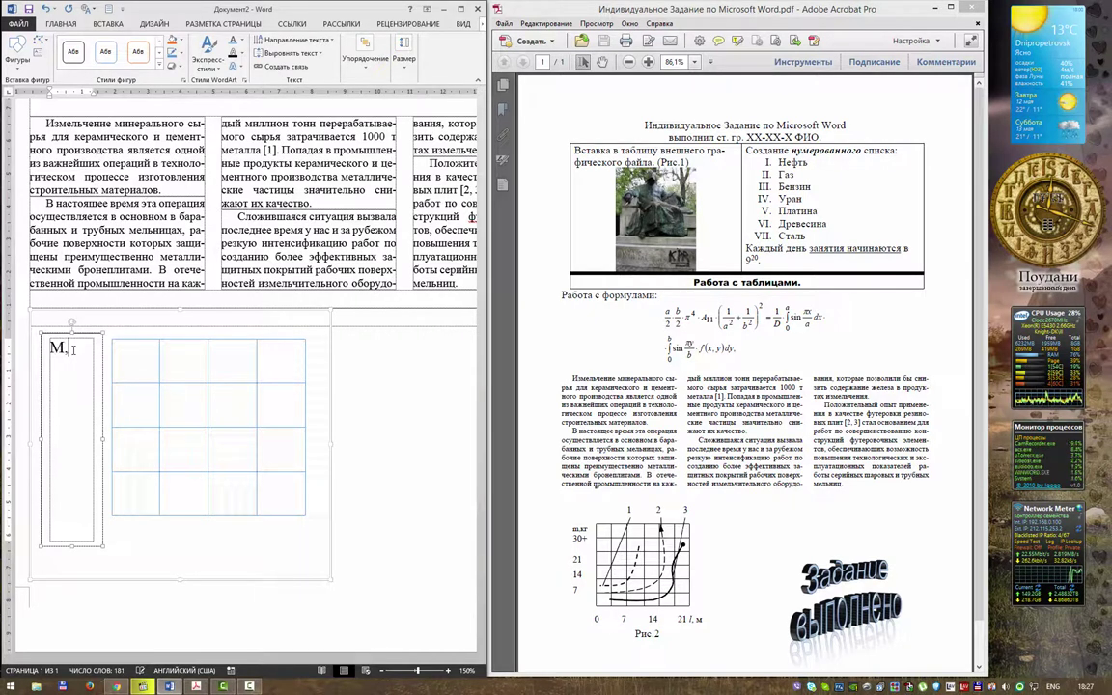
pyautogui.write(', кг')
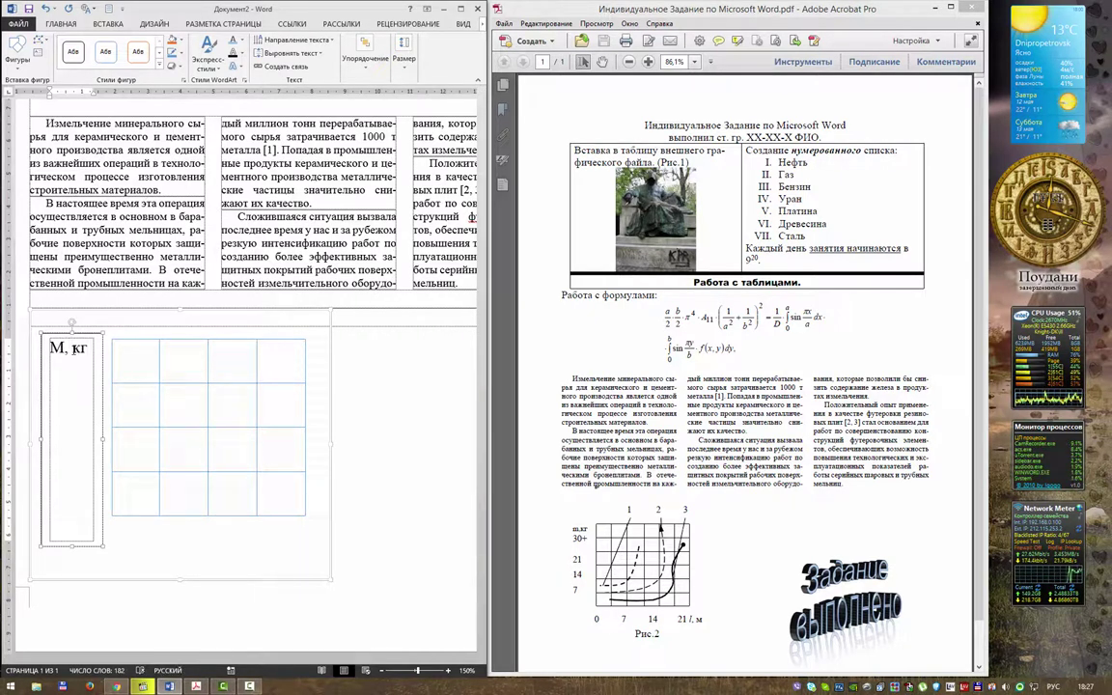
pyautogui.press('Return')
pyautogui.write('3')
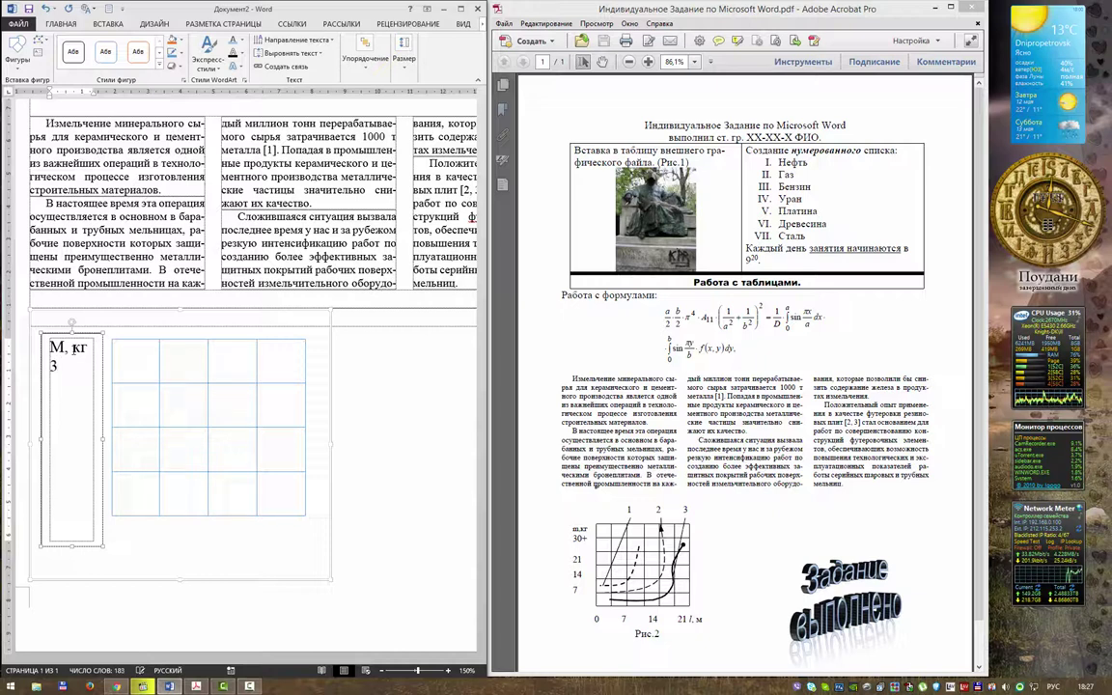
pyautogui.write('0+')
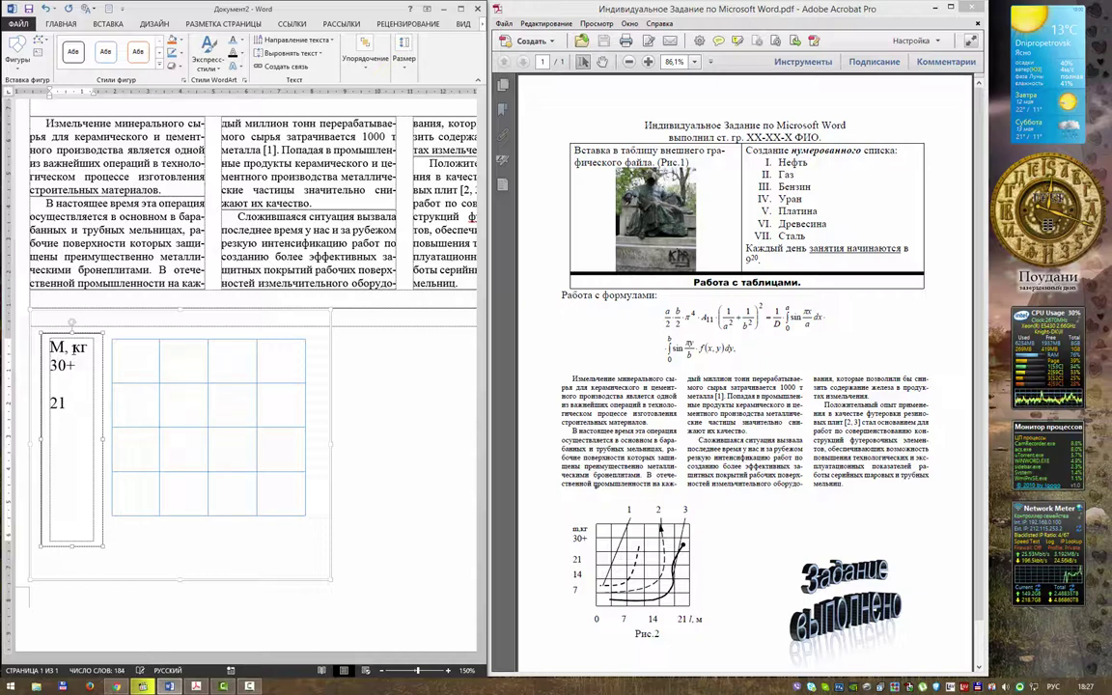
pyautogui.write('4')
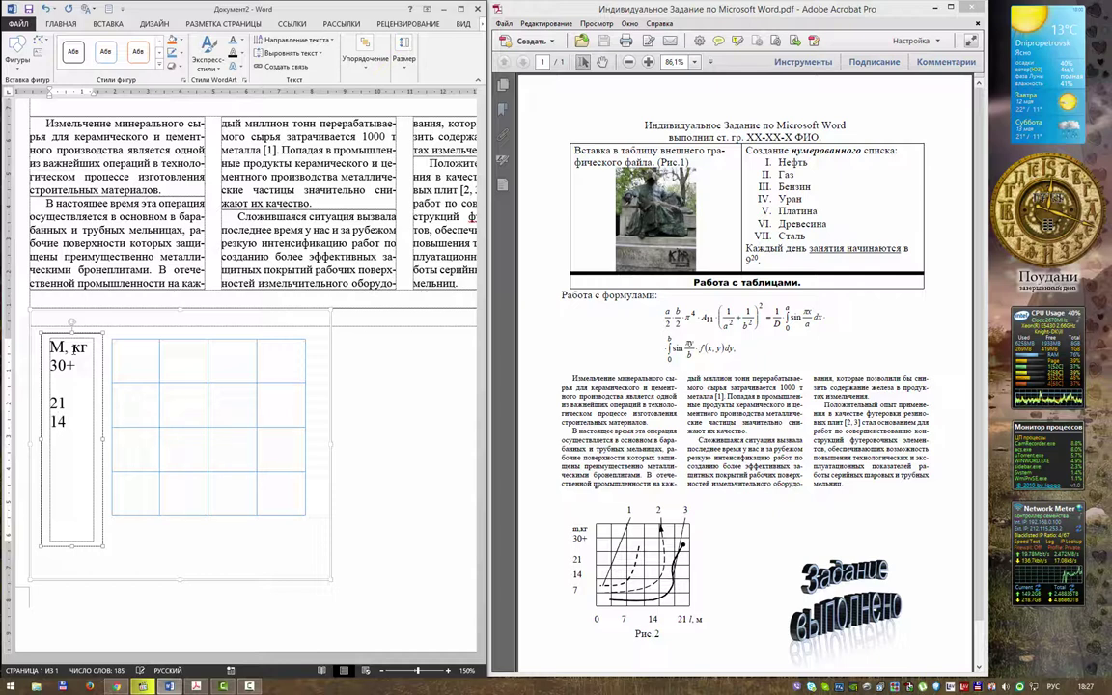
pyautogui.press('Return')
pyautogui.write('7')
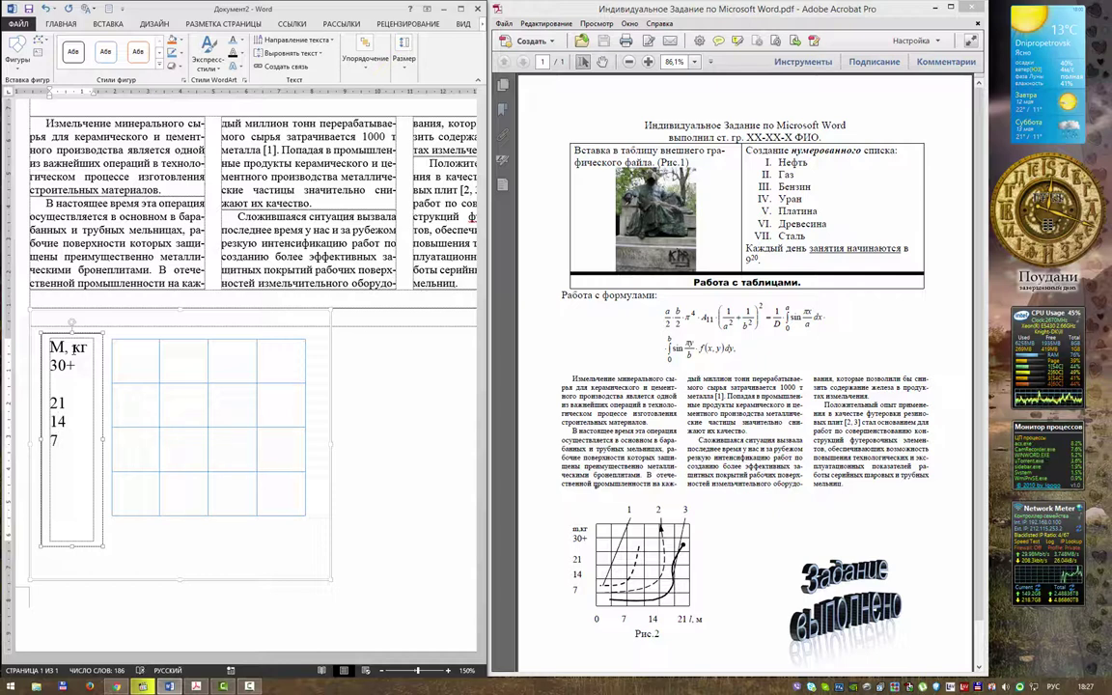
# - Set all the label text to 10 pt and make the text box narrower
pyautogui.hotkey('ctrl', 'a')
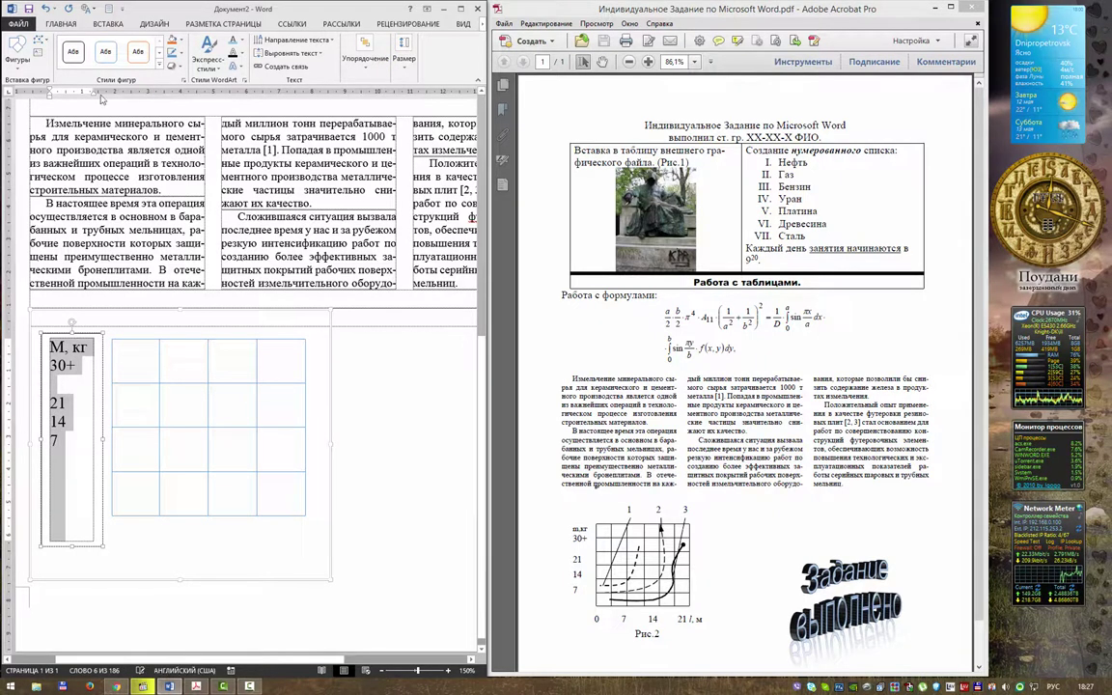
pyautogui.click(60, 23)
pyautogui.click(165, 40)
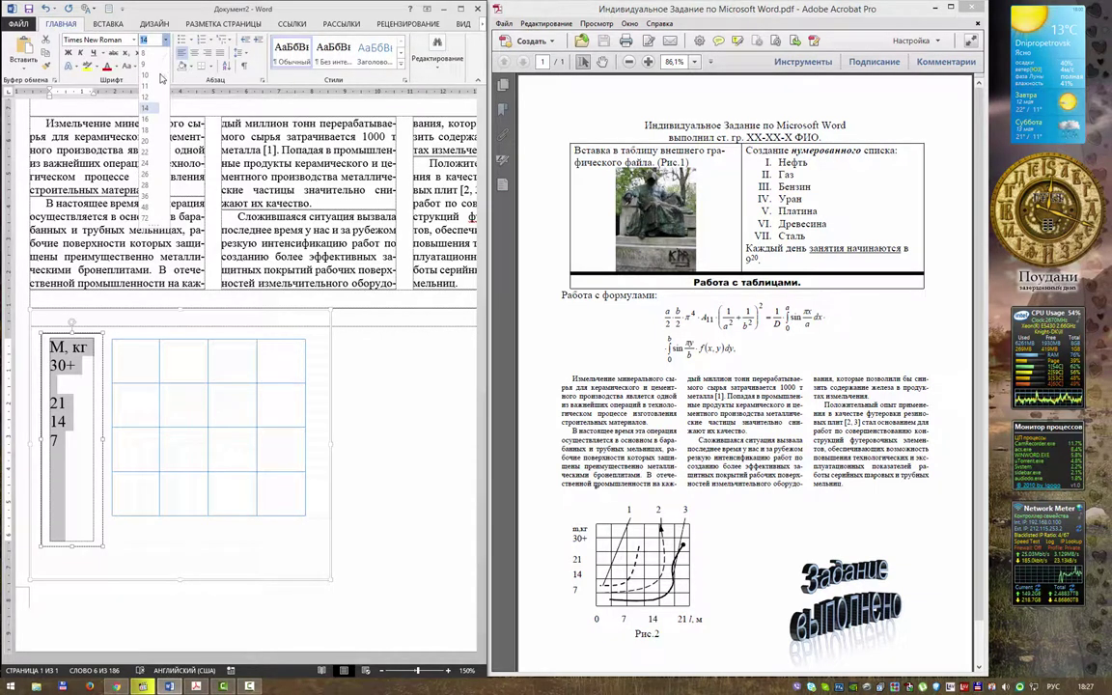
pyautogui.click(137, 72)
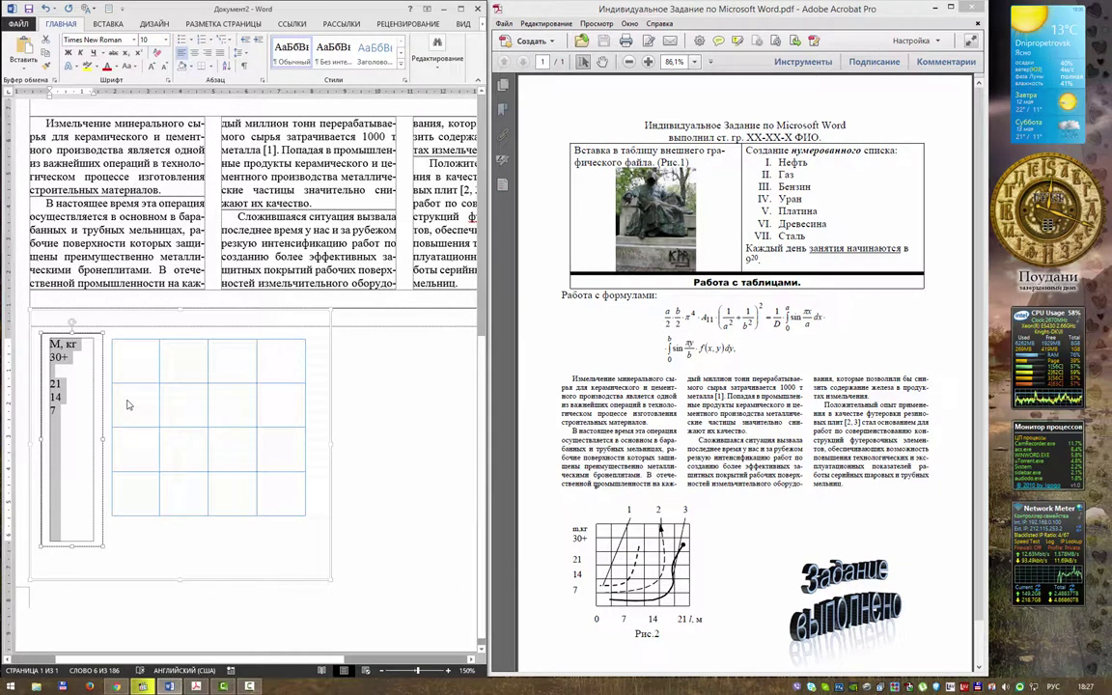
pyautogui.click(62, 344)
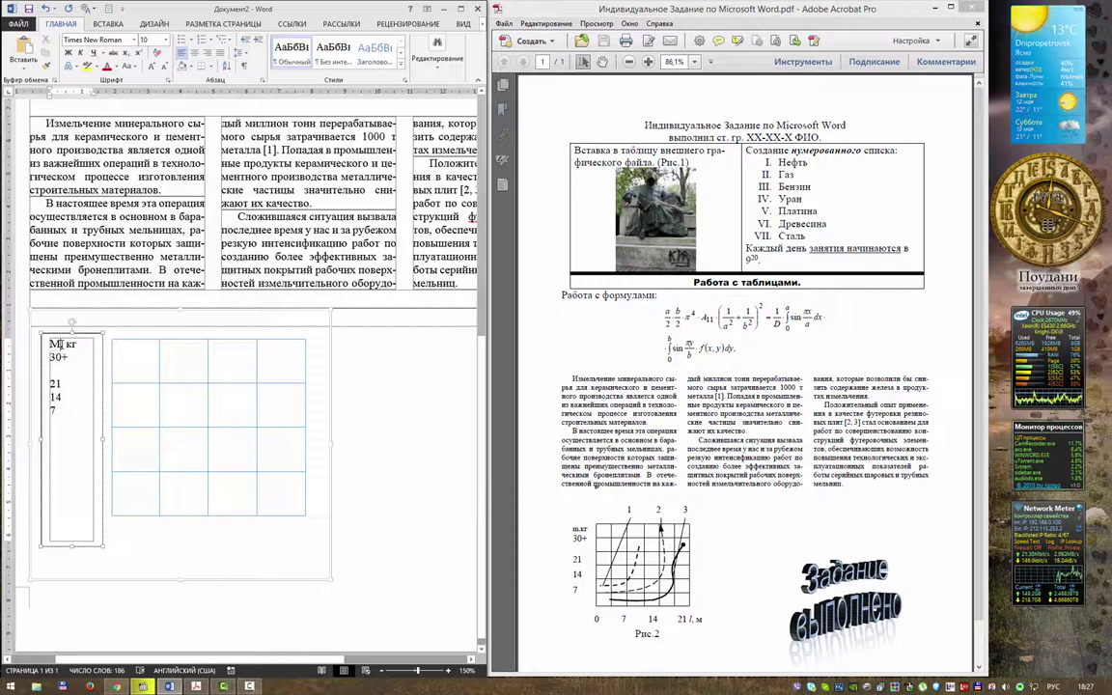
pyautogui.doubleClick(60, 345)
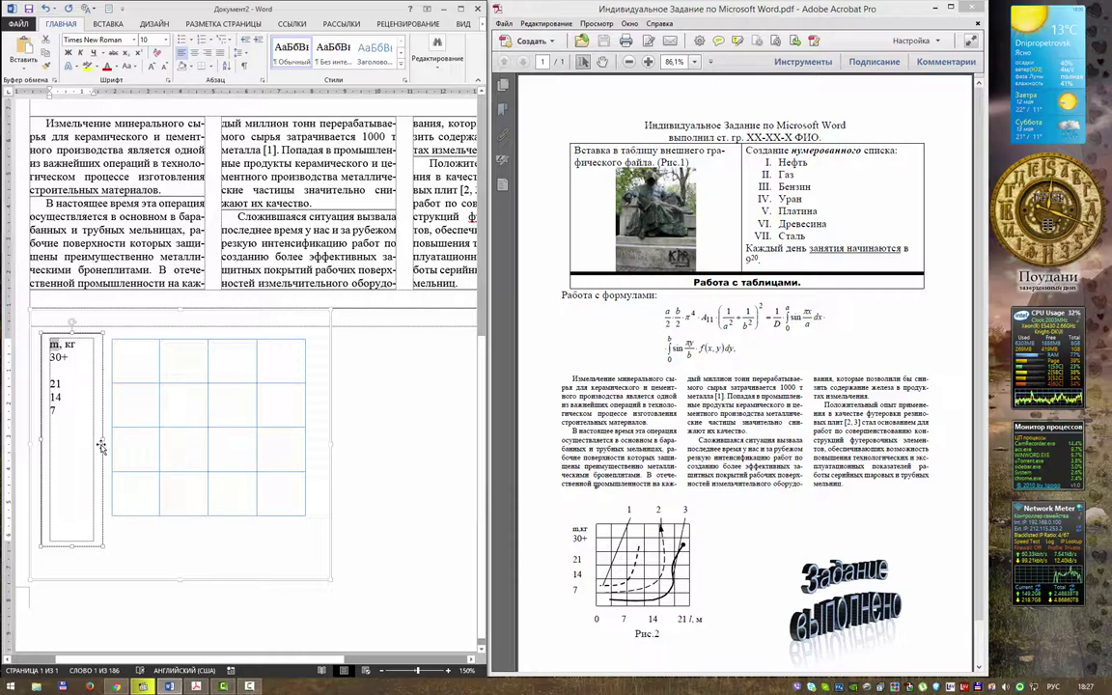
pyautogui.moveTo(103, 440); pyautogui.dragTo(89, 437)
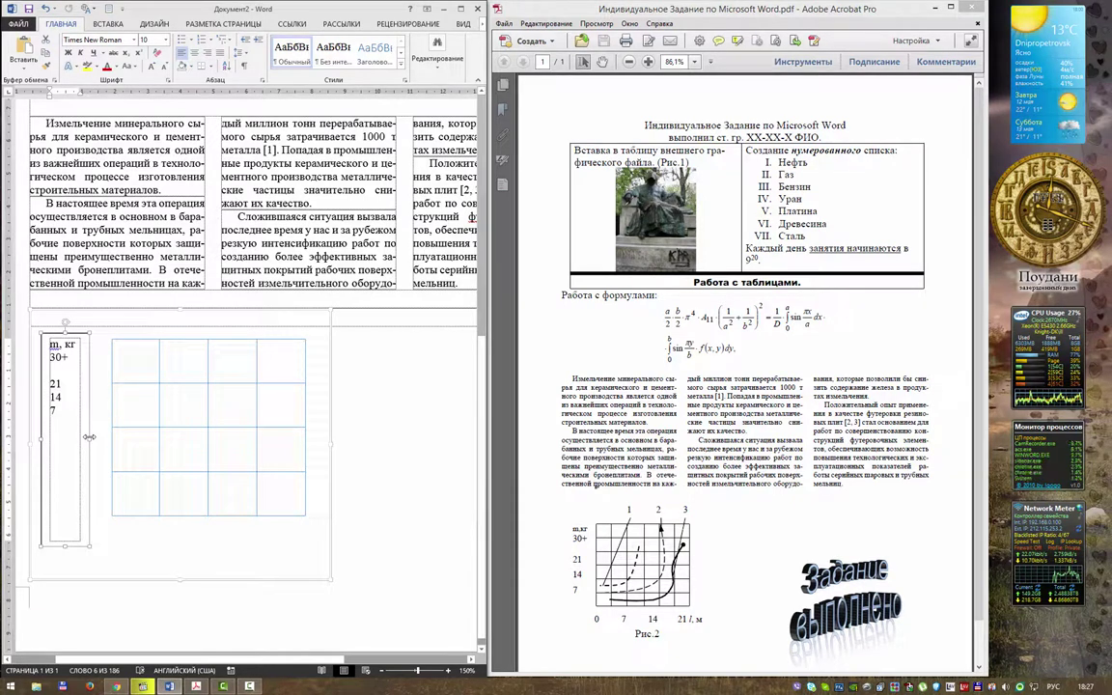
# - Open Формат фигуры for the label box and expand its Надпись layout options
pyautogui.rightClick(90, 436)
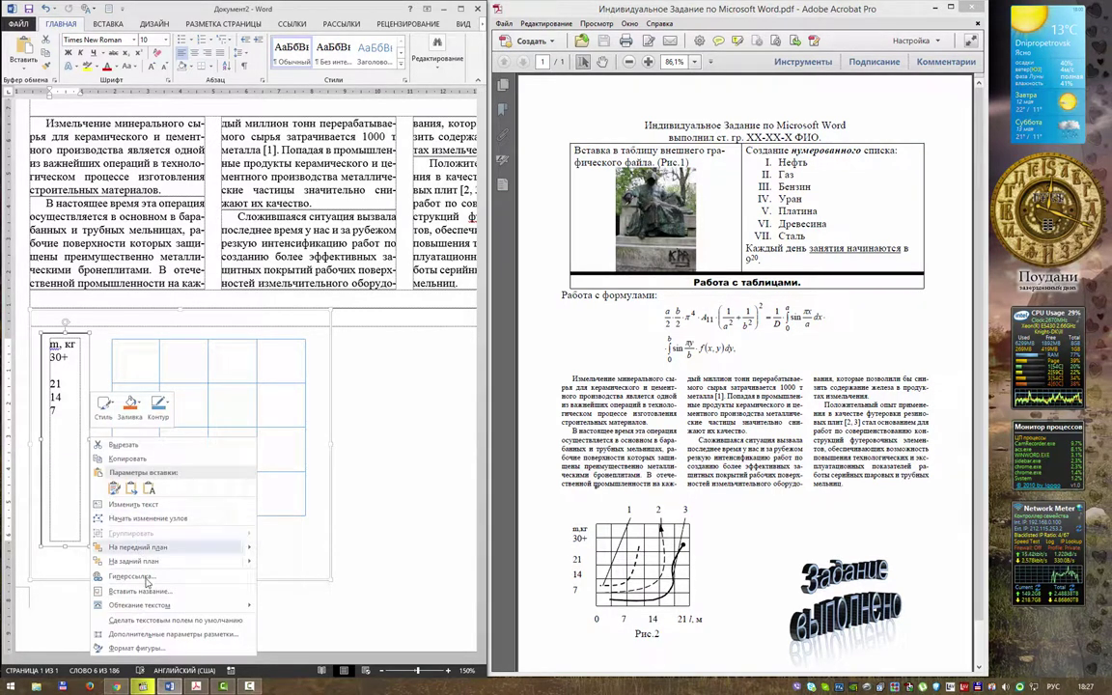
pyautogui.click(136, 648)
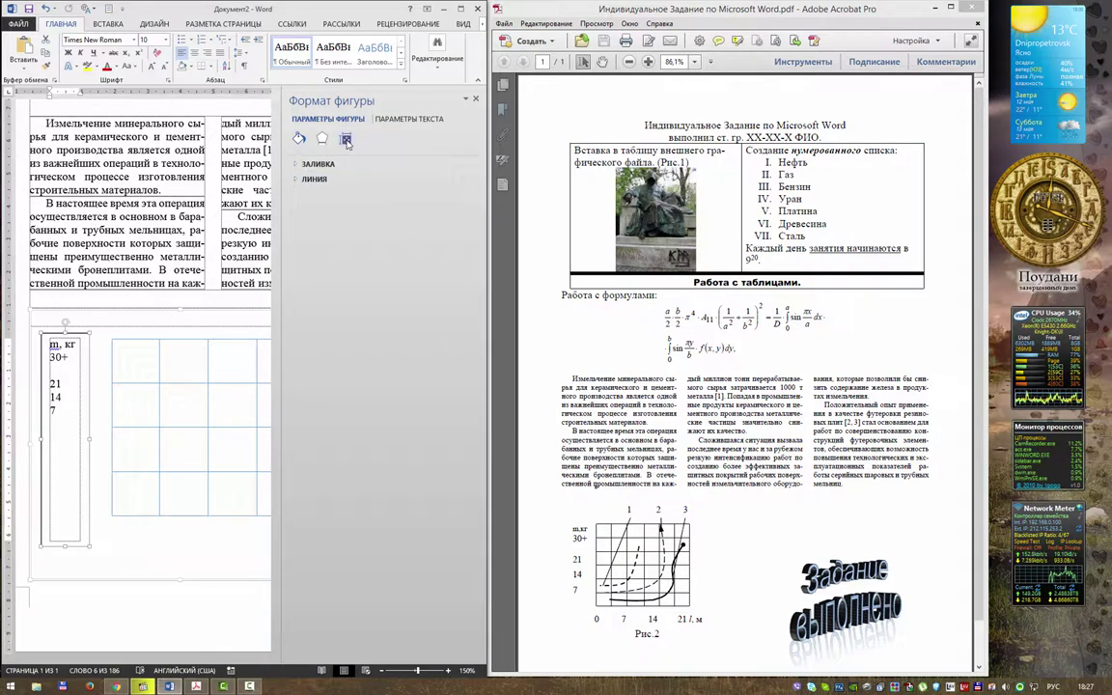
pyautogui.doubleClick(417, 7)
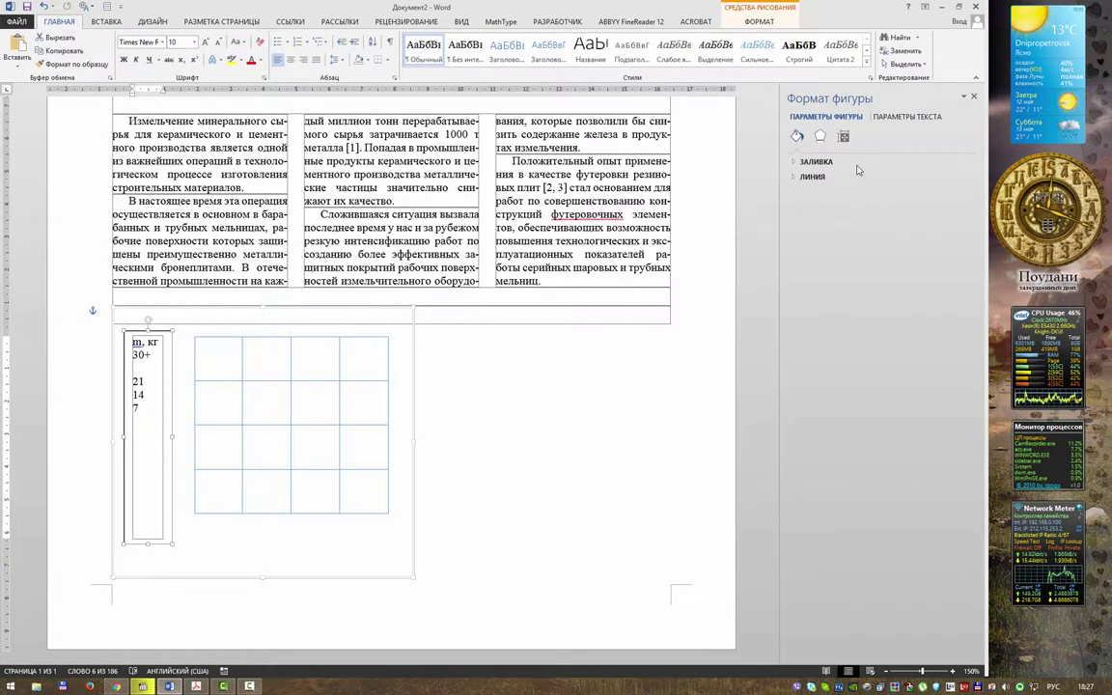
pyautogui.click(802, 178)
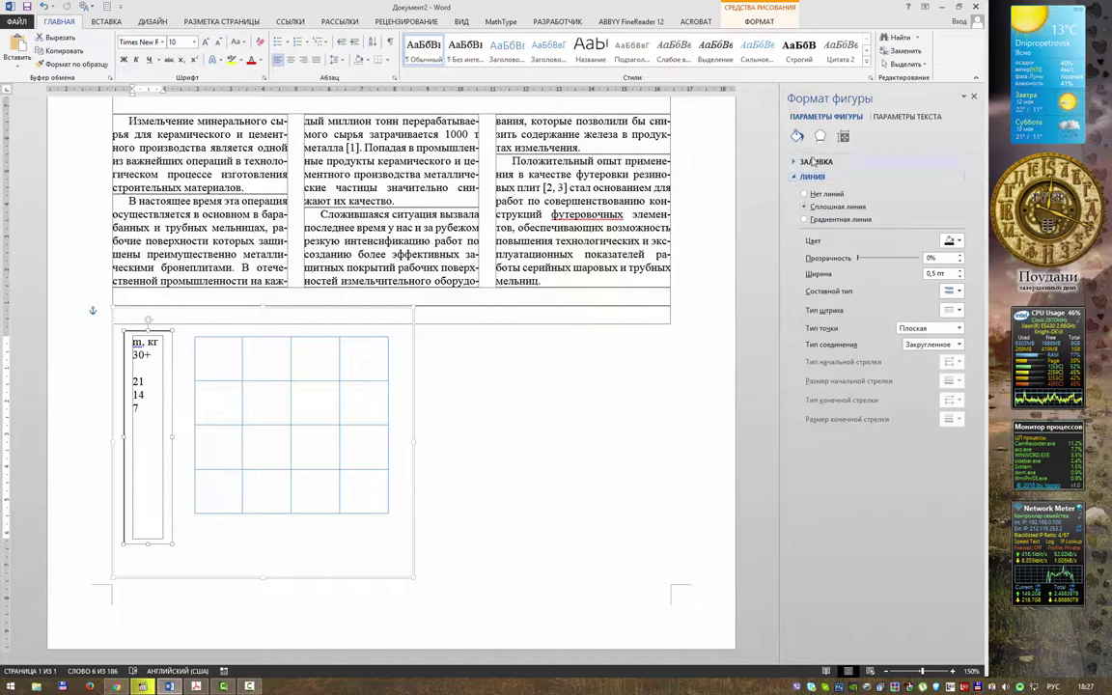
pyautogui.click(820, 136)
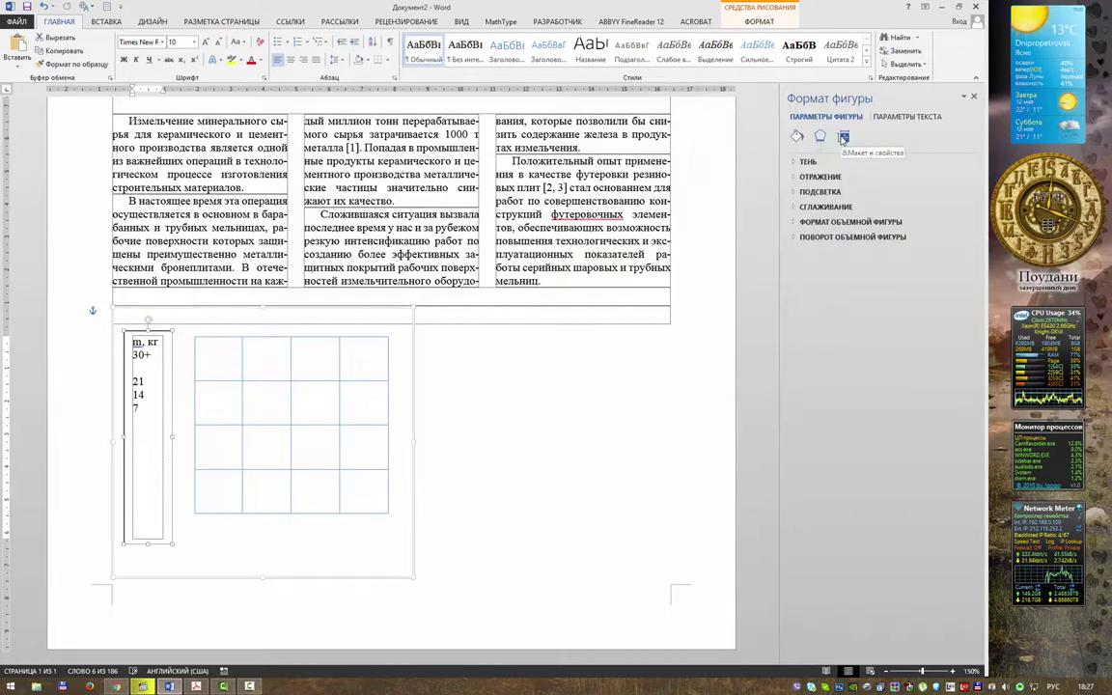
pyautogui.click(844, 138)
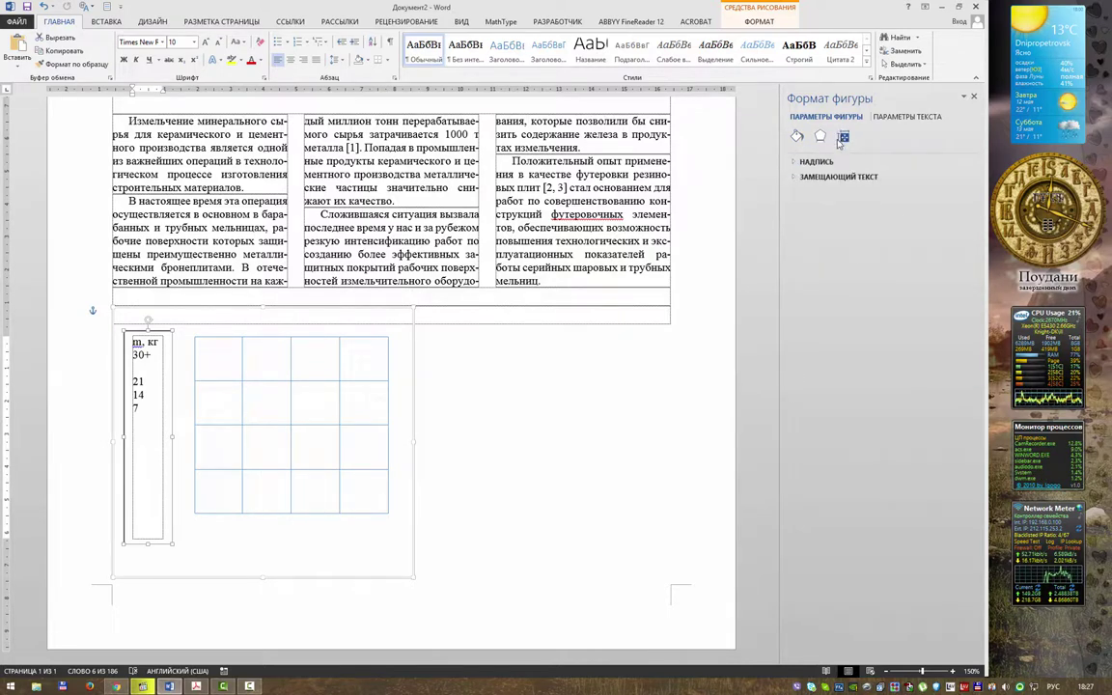
pyautogui.click(793, 179)
pyautogui.click(795, 162)
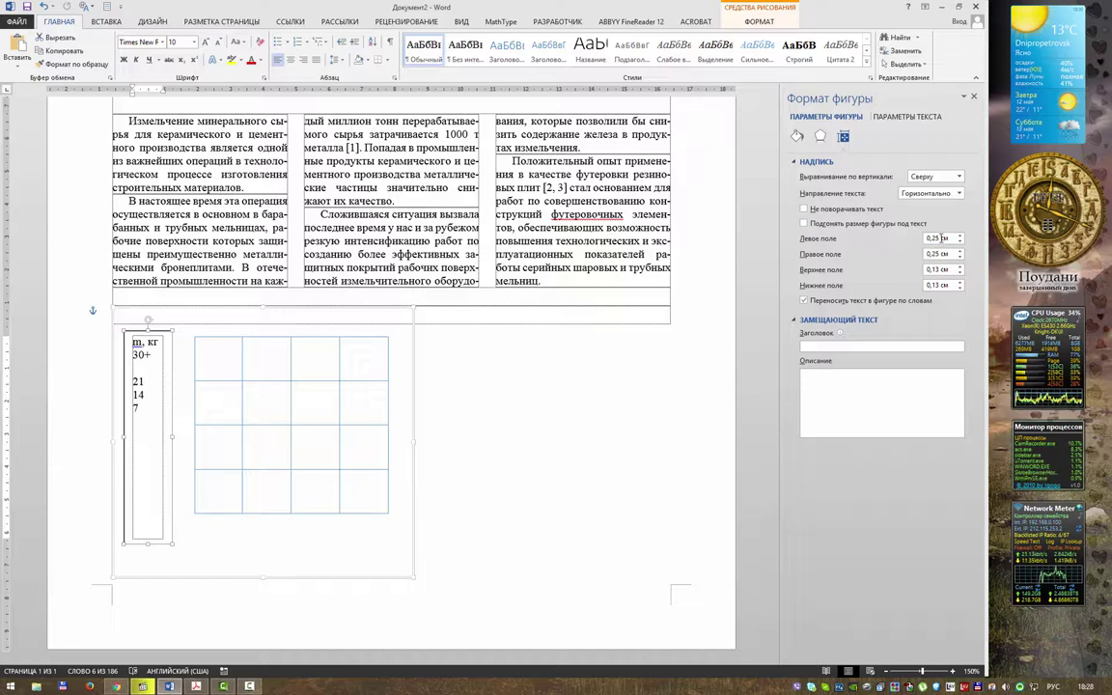
# - Set the left, right, top and bottom inner margins to 0 cm
pyautogui.moveTo(937, 241); pyautogui.dragTo(901, 242)
pyautogui.write('0')
pyautogui.press('Tab')
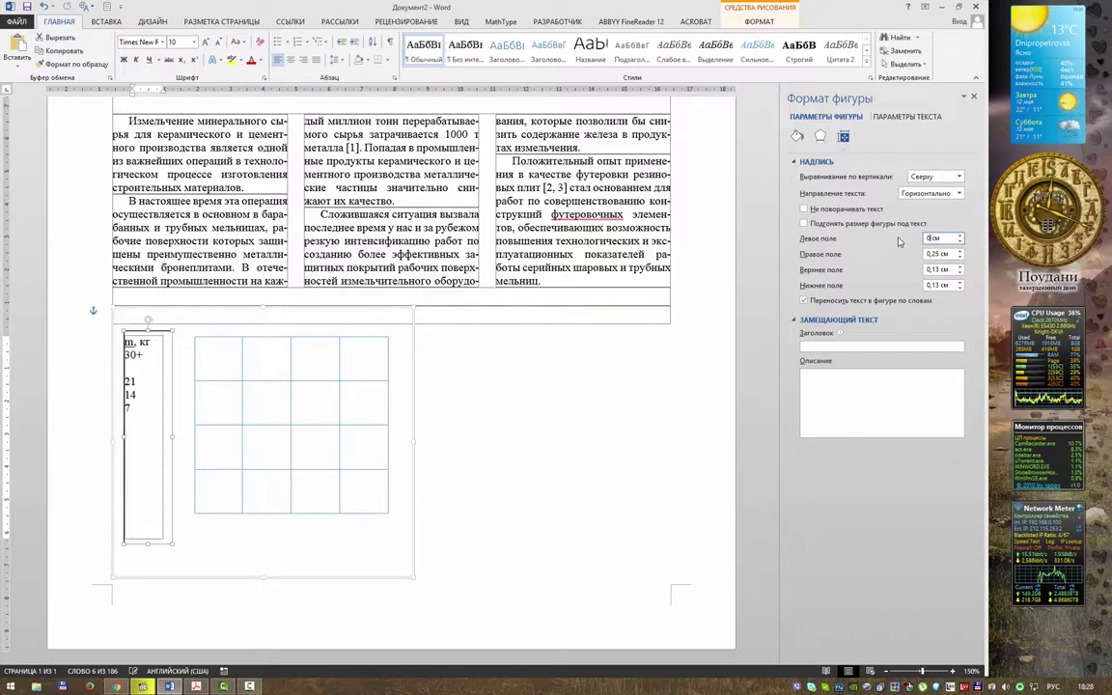
pyautogui.write('0\t0')
pyautogui.press('Tab')
pyautogui.write('0')
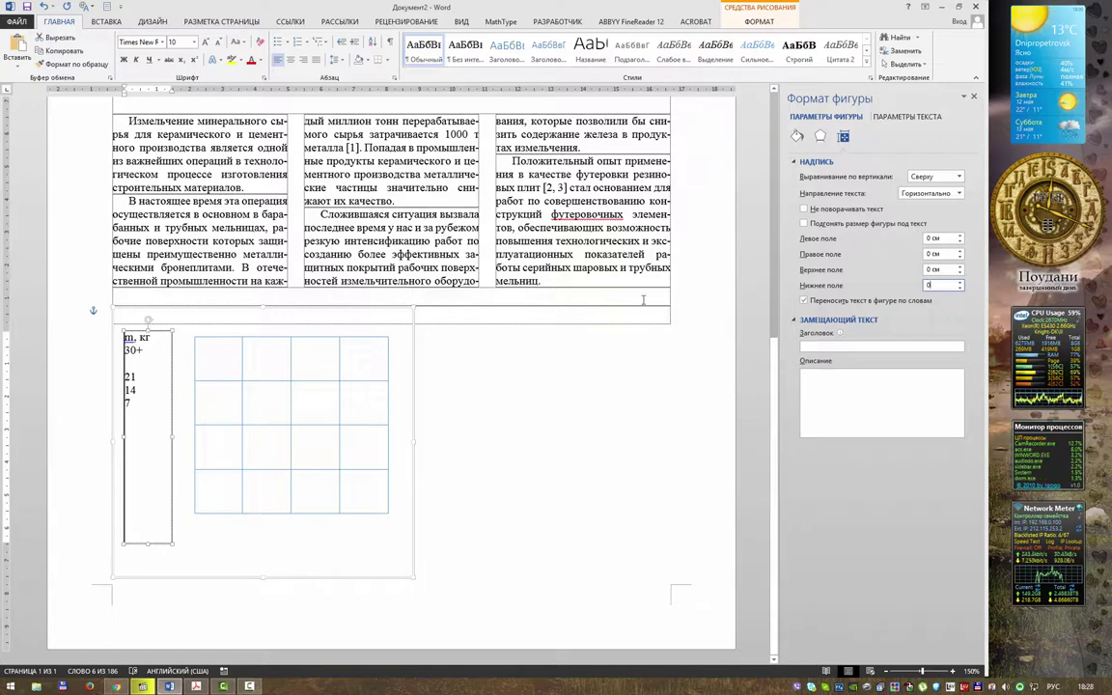
pyautogui.click(798, 136)
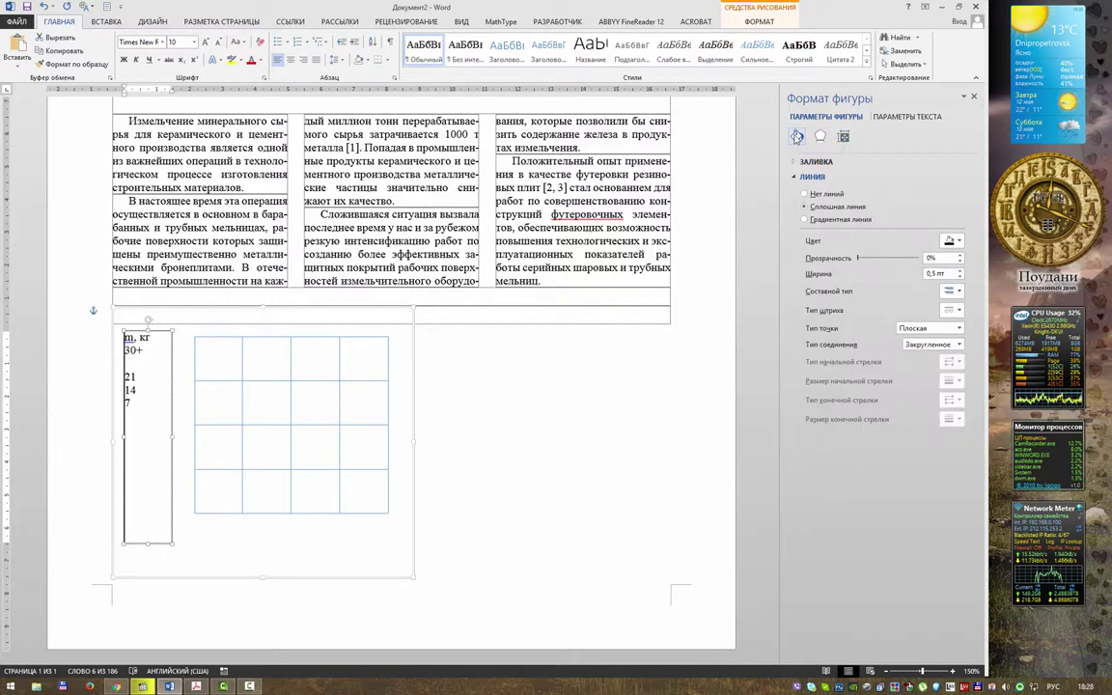
# - Remove the label box outline, shrink the box and move it toward the grid
pyautogui.click(836, 196)
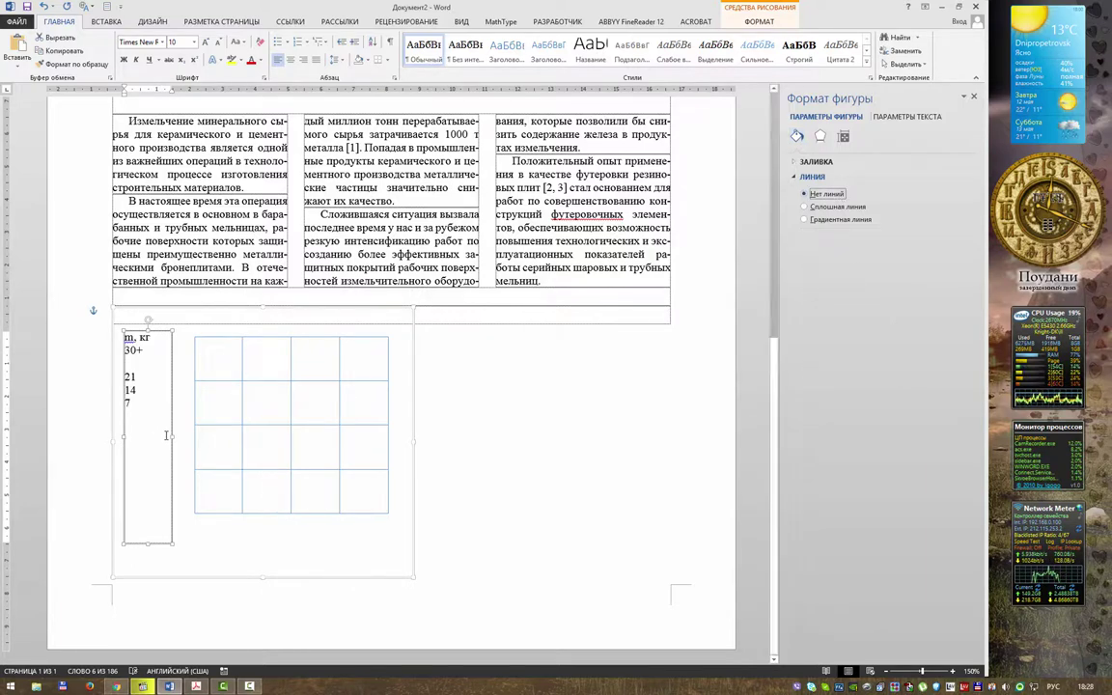
pyautogui.moveTo(174, 438); pyautogui.dragTo(160, 437)
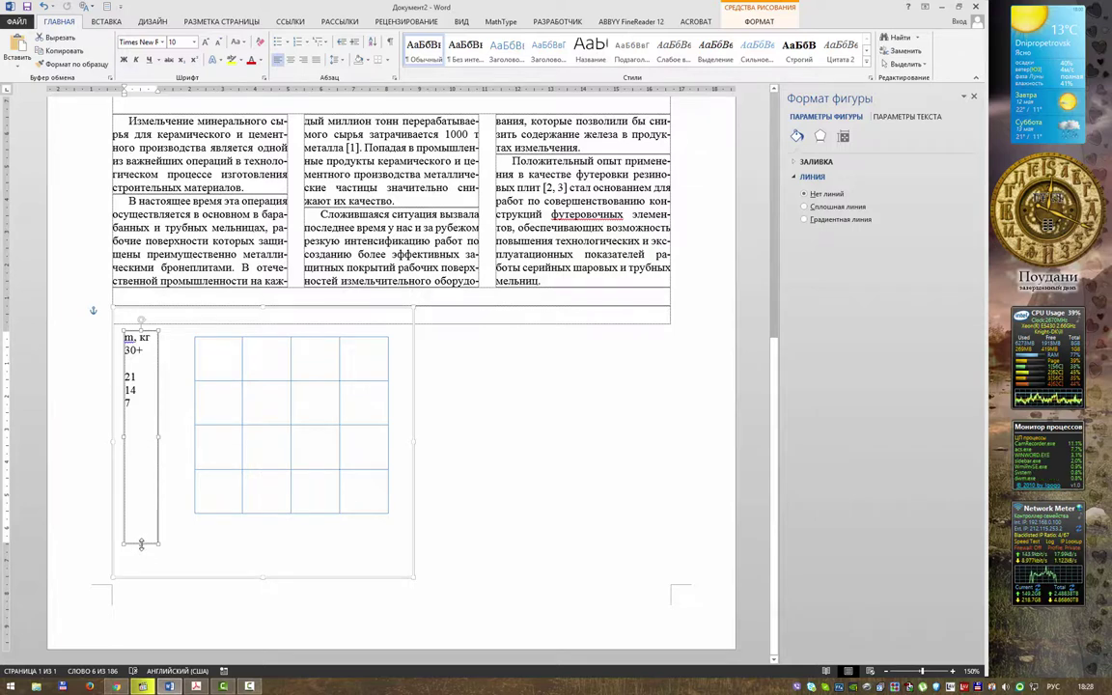
pyautogui.moveTo(139, 546); pyautogui.dragTo(141, 514)
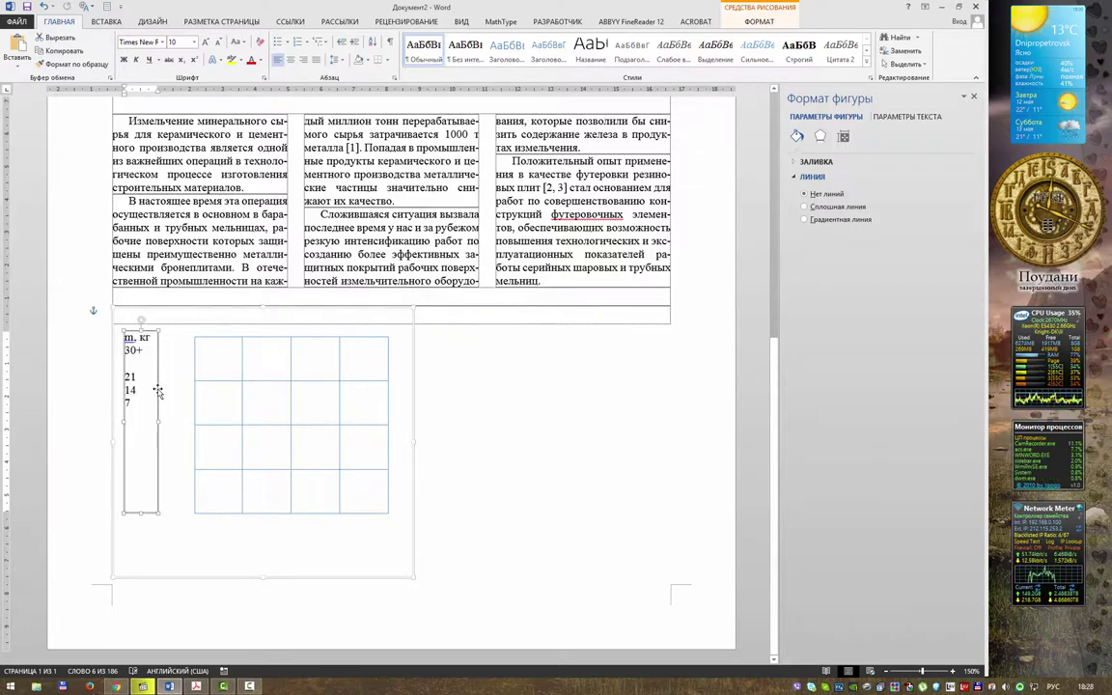
pyautogui.moveTo(157, 390); pyautogui.dragTo(182, 394)
pyautogui.click(164, 364)
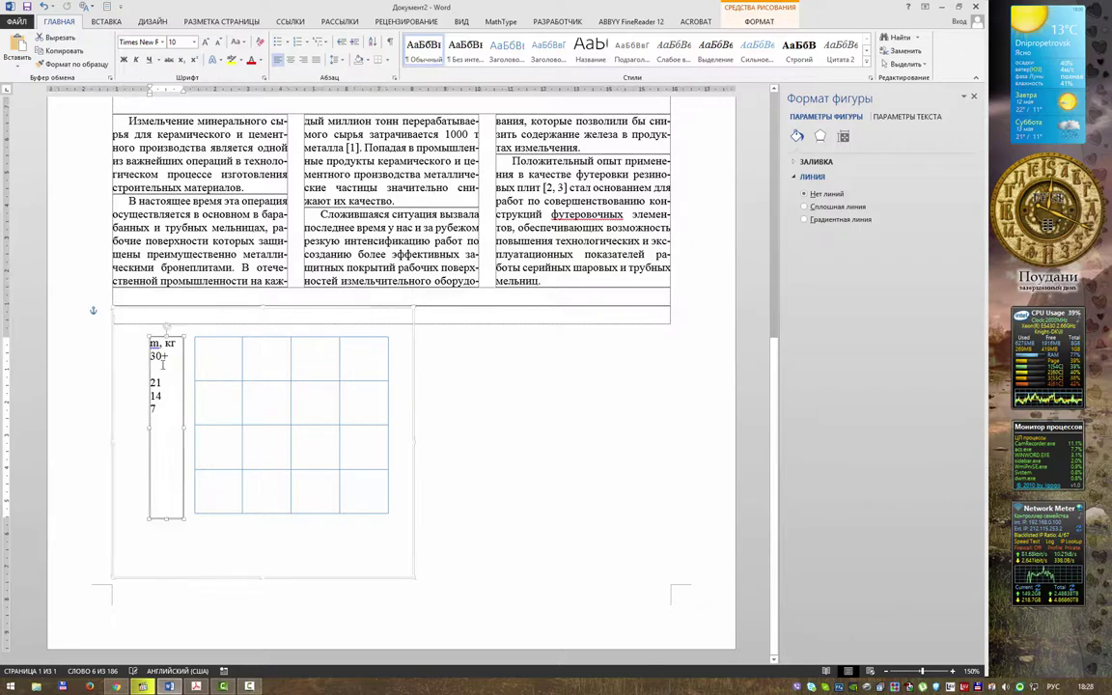
# - Space 30+, 21, 14 and 7 down the box with line breaks so 7 meets the bottom line
pyautogui.click(152, 356)
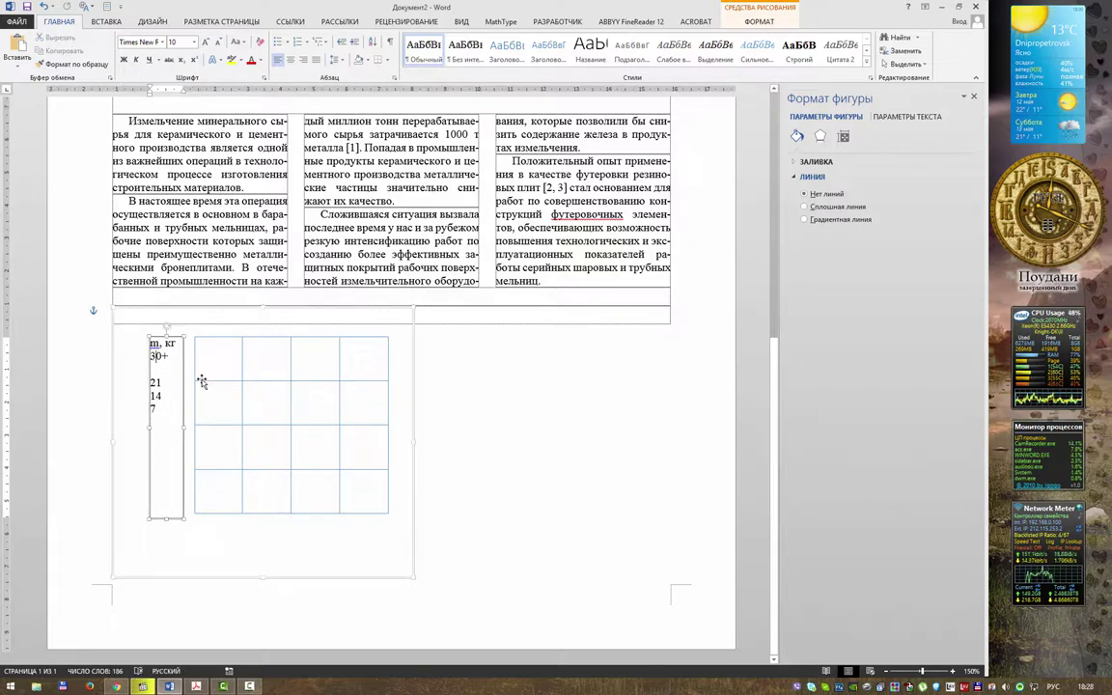
pyautogui.press('Return')
pyautogui.press('Return')
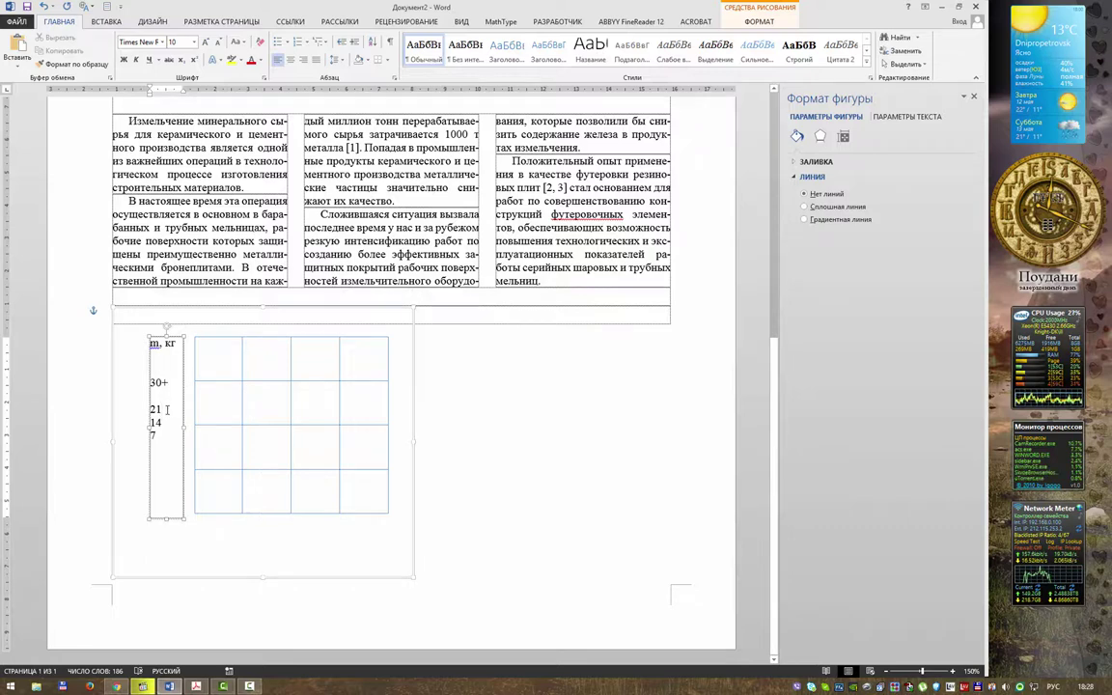
pyautogui.click(167, 410)
pyautogui.press('Return')
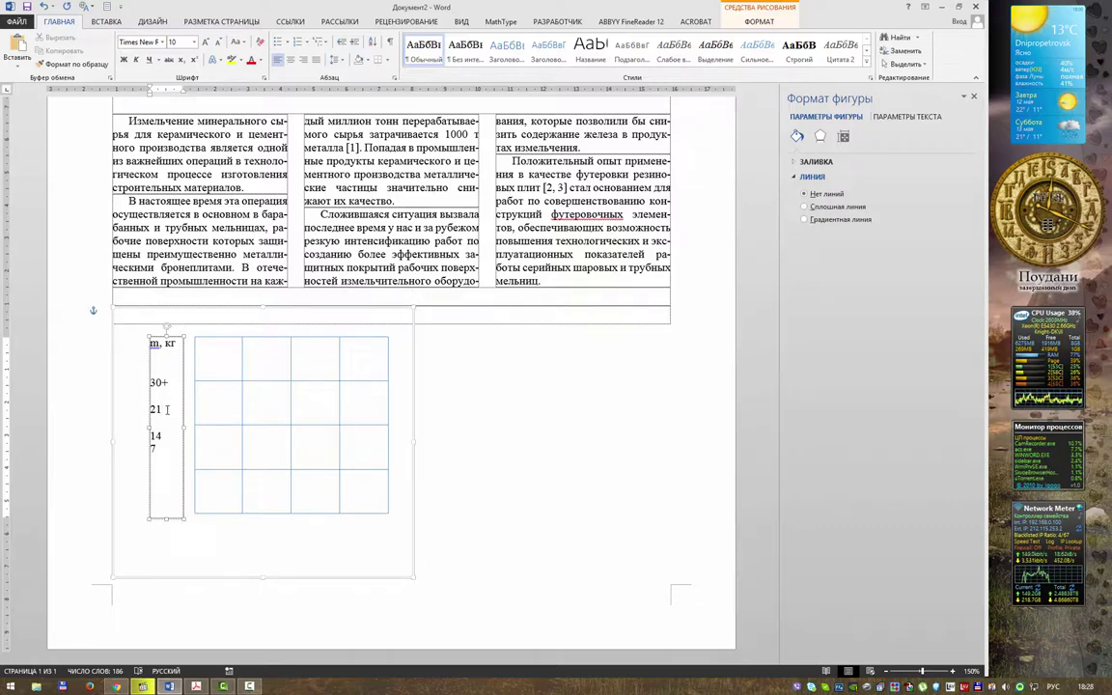
pyautogui.click(162, 357)
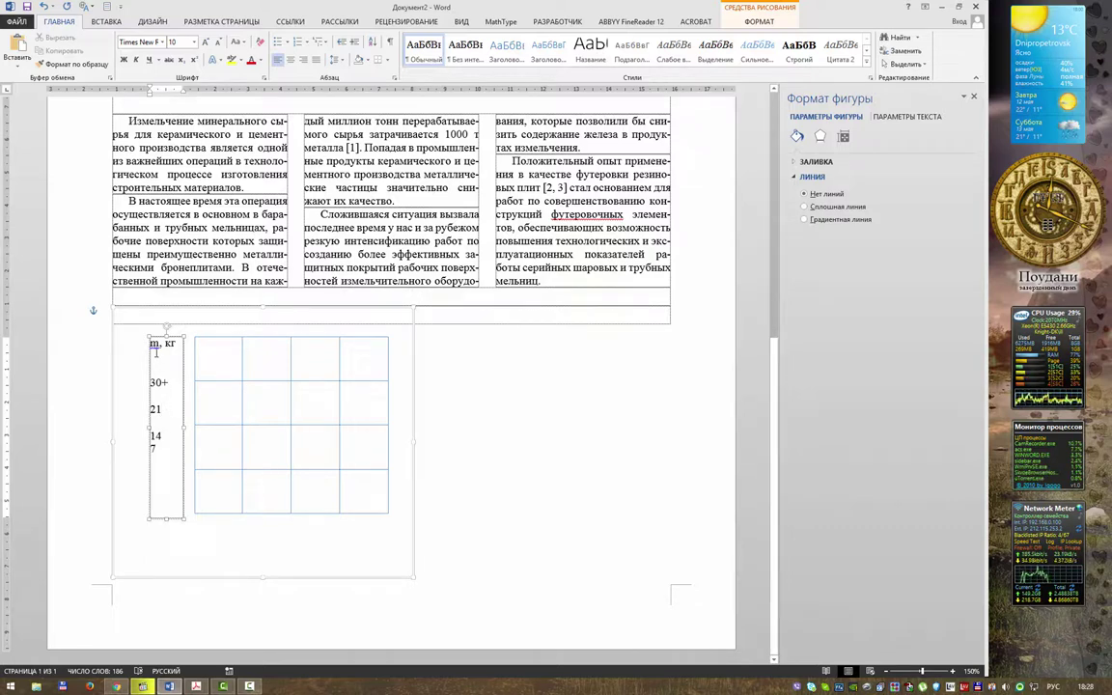
pyautogui.press('Delete')
pyautogui.press('Delete')
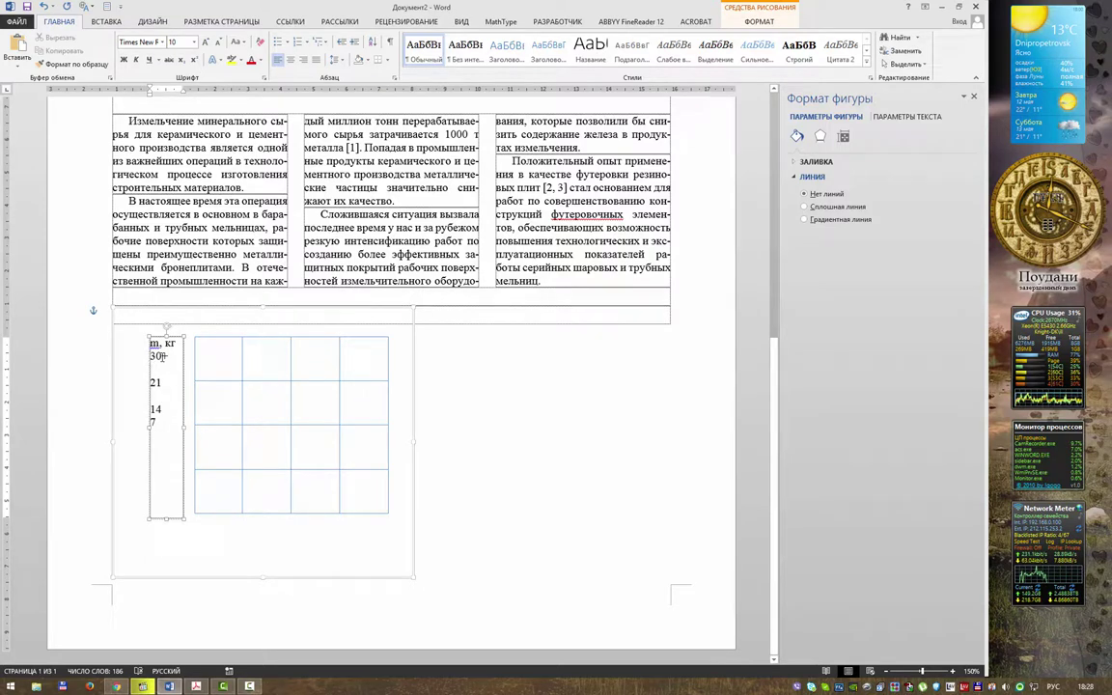
pyautogui.click(160, 394)
pyautogui.press('Return')
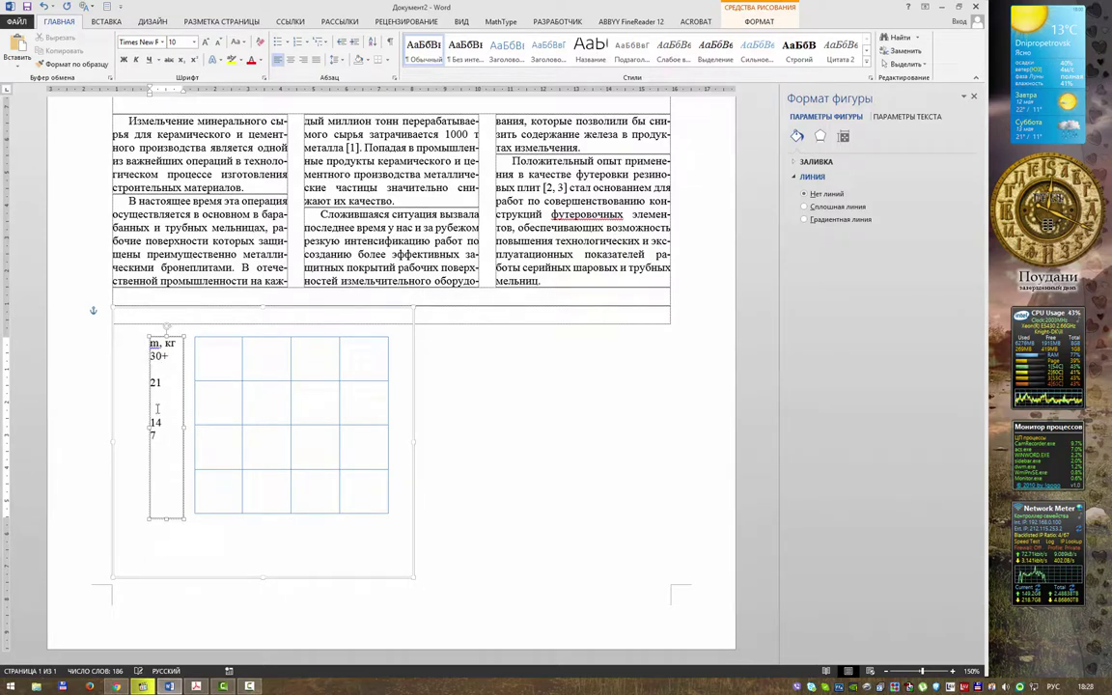
pyautogui.click(165, 422)
pyautogui.press('Return')
pyautogui.press('Return')
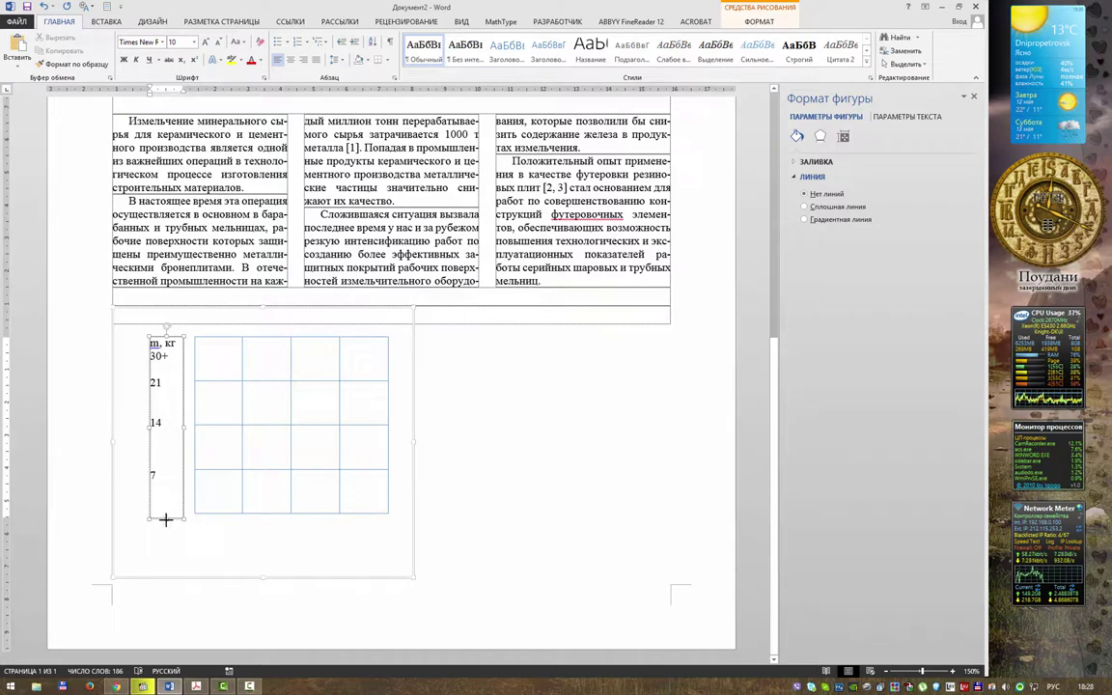
pyautogui.moveTo(166, 522); pyautogui.dragTo(166, 494)
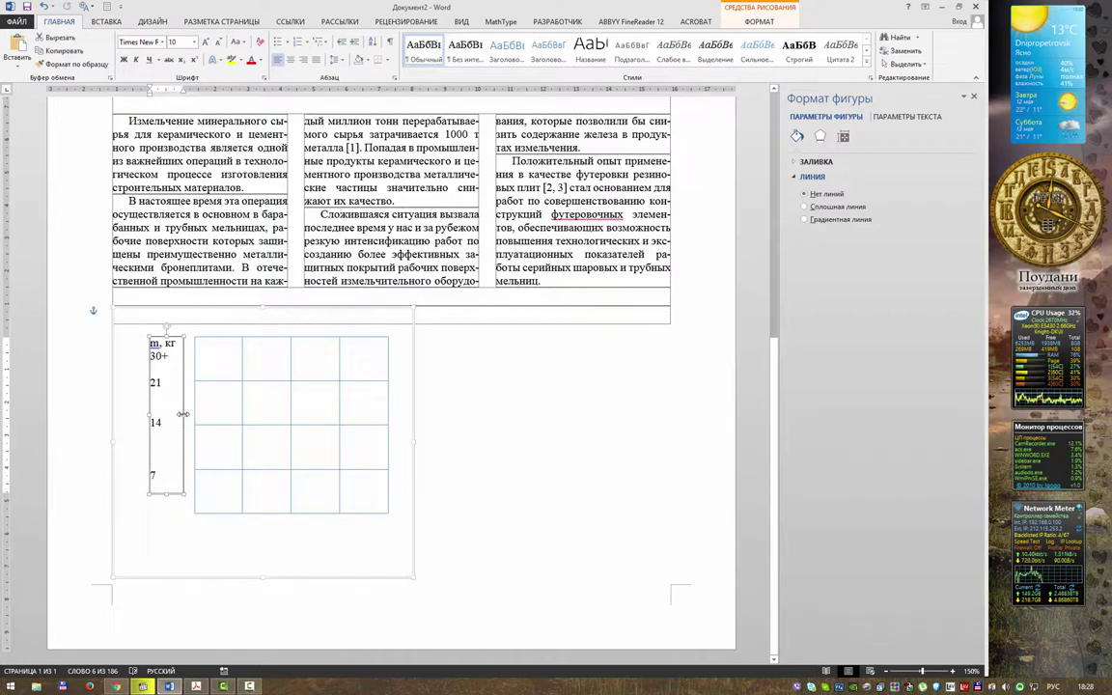
# - Place the y-axis label box snugly against the left side of the grid
pyautogui.press('Delete')
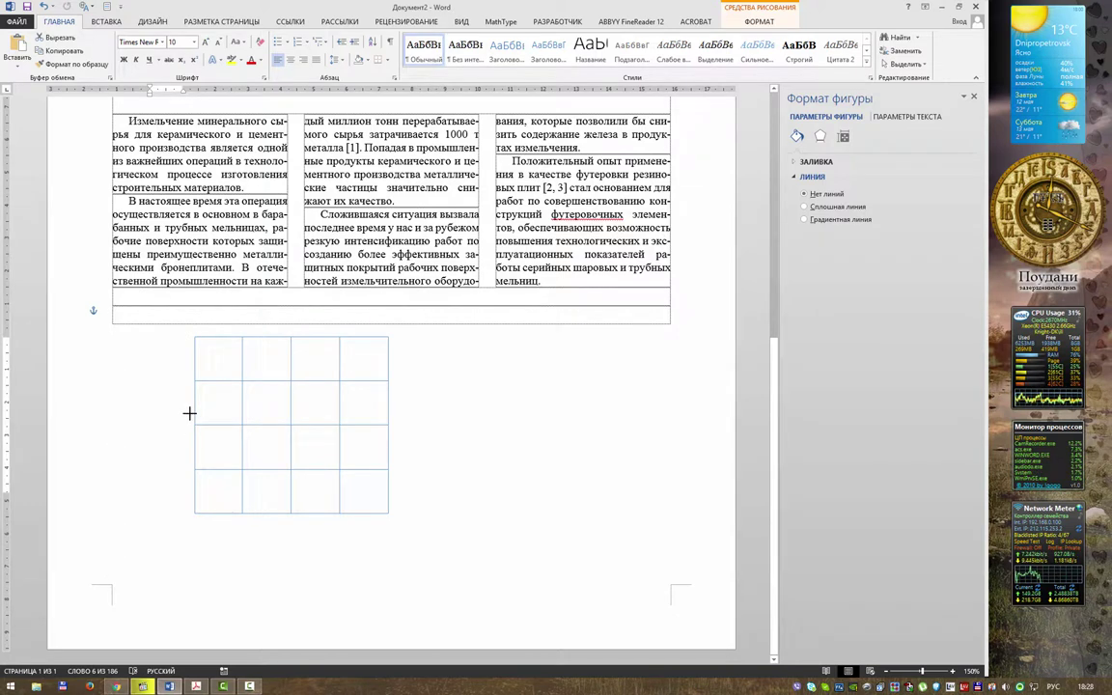
pyautogui.hotkey('ctrl', 'z')
pyautogui.press('Delete')
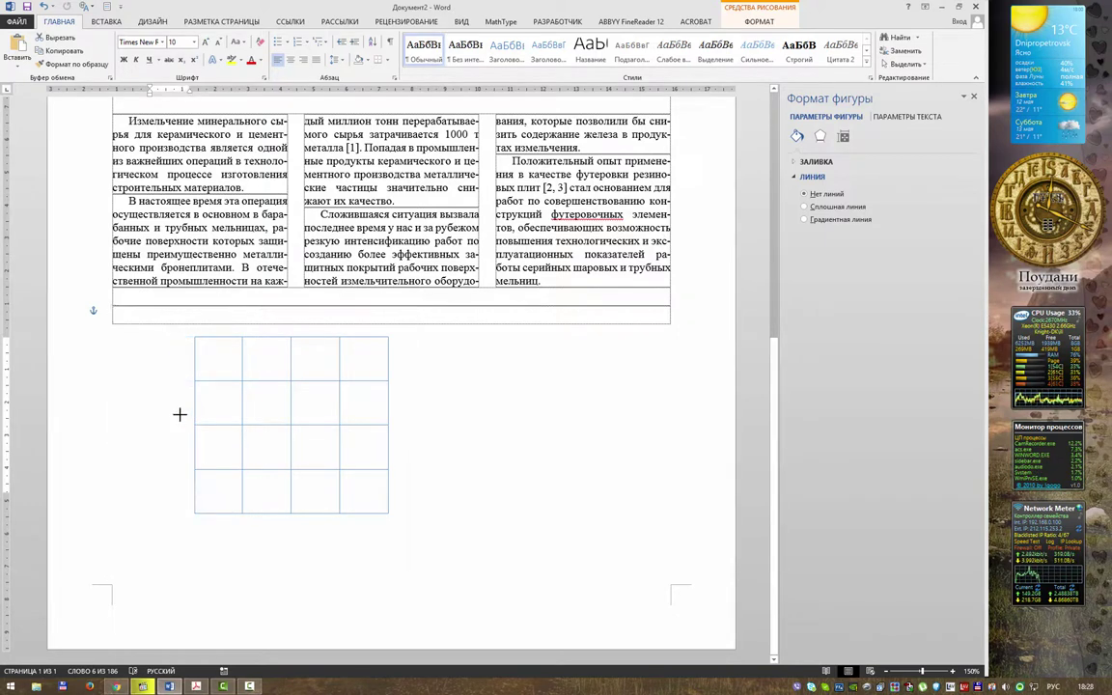
pyautogui.hotkey('ctrl', 'z')
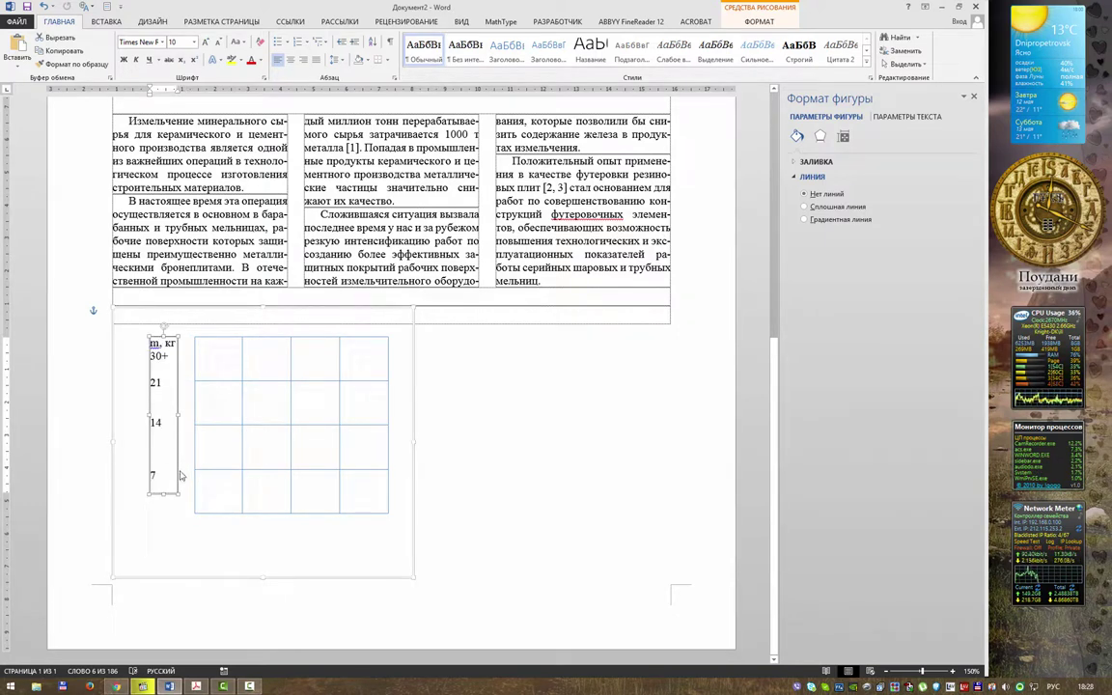
pyautogui.moveTo(162, 429); pyautogui.dragTo(175, 429)
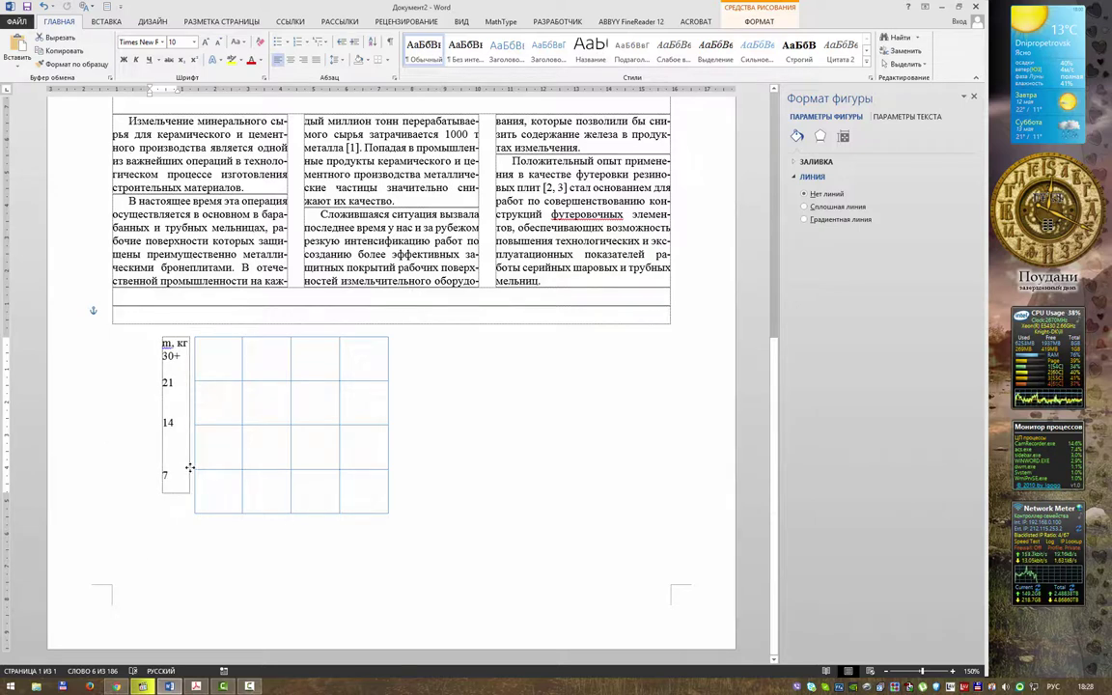
pyautogui.click(189, 468)
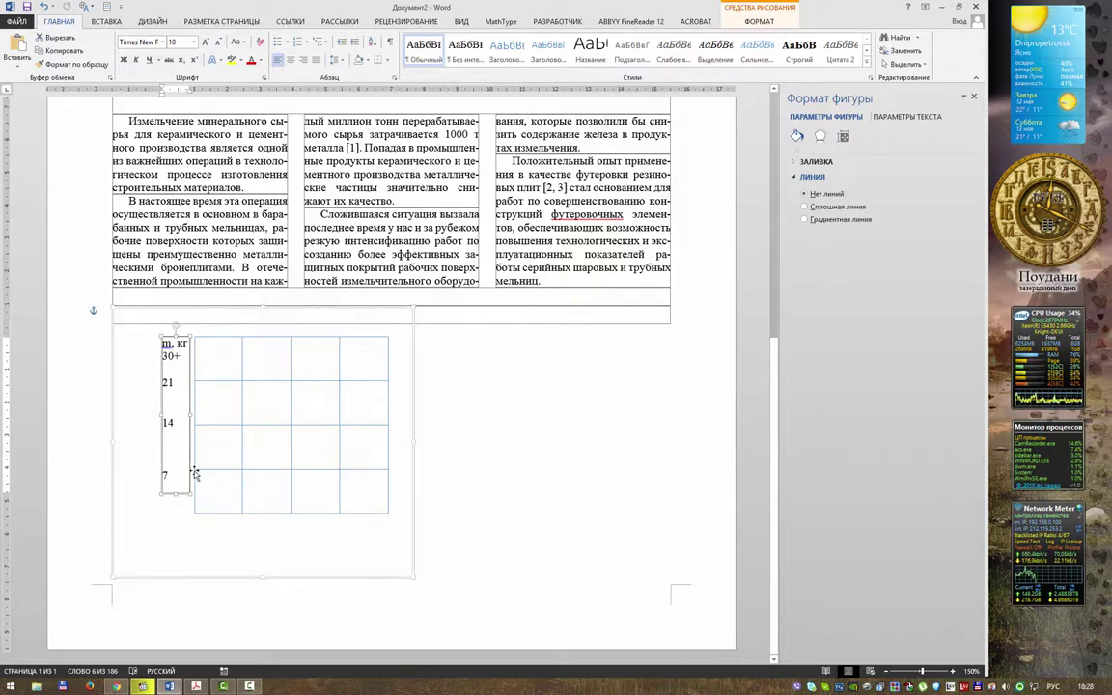
# - Duplicate the axis-label box, clear its text, and discard the copy
pyautogui.click(190, 440)
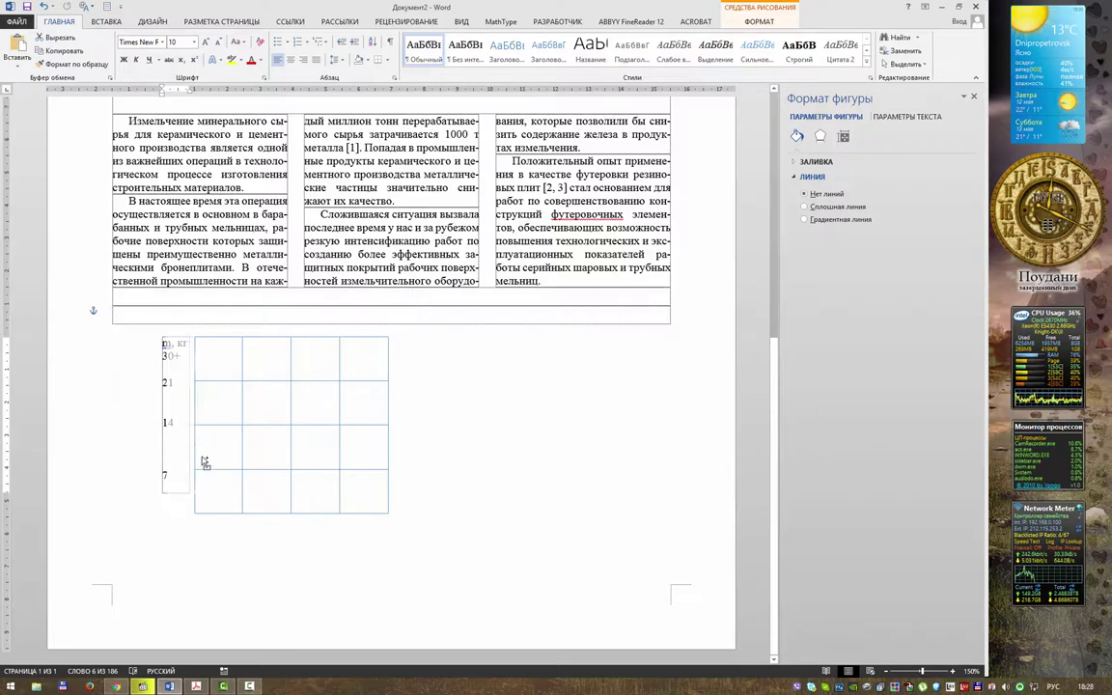
pyautogui.moveTo(213, 498); pyautogui.dragTo(221, 512)
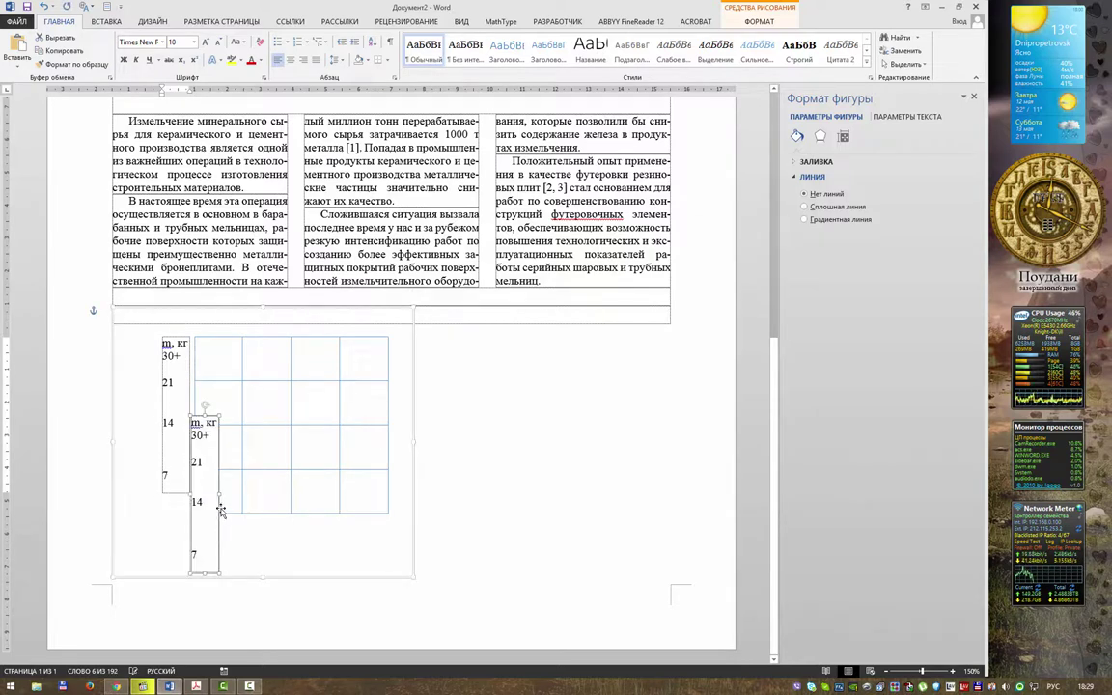
pyautogui.click(207, 495)
pyautogui.hotkey('ctrl', 'a')
pyautogui.hotkey('alt', 'shift')
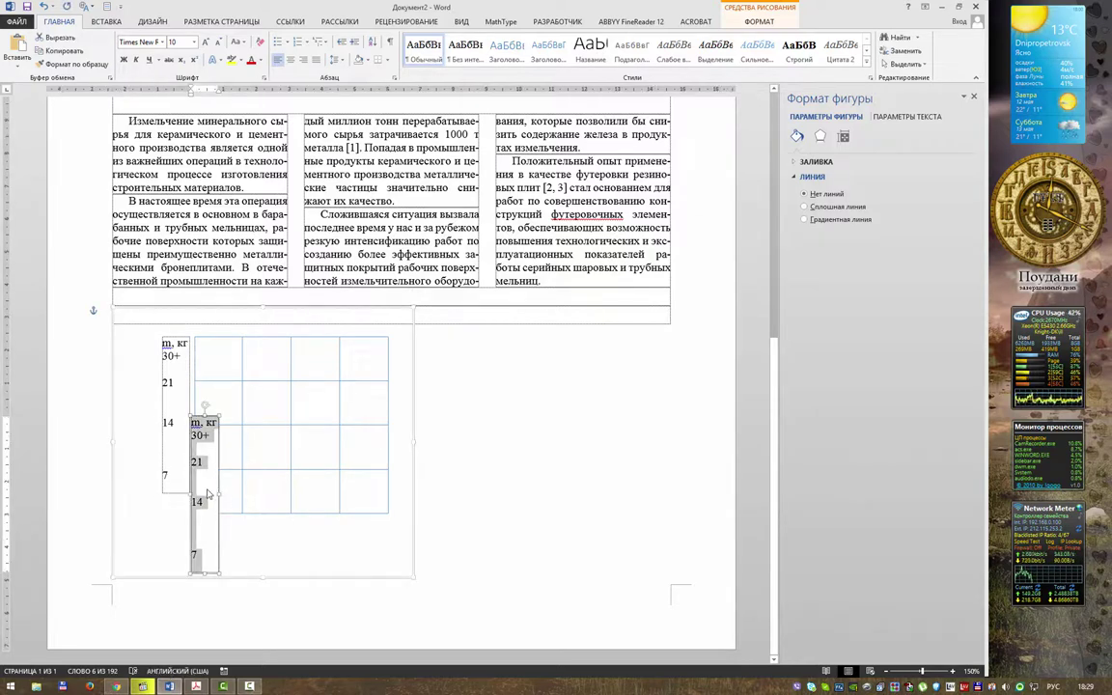
pyautogui.press('Delete')
pyautogui.hotkey('alt', 'shift')
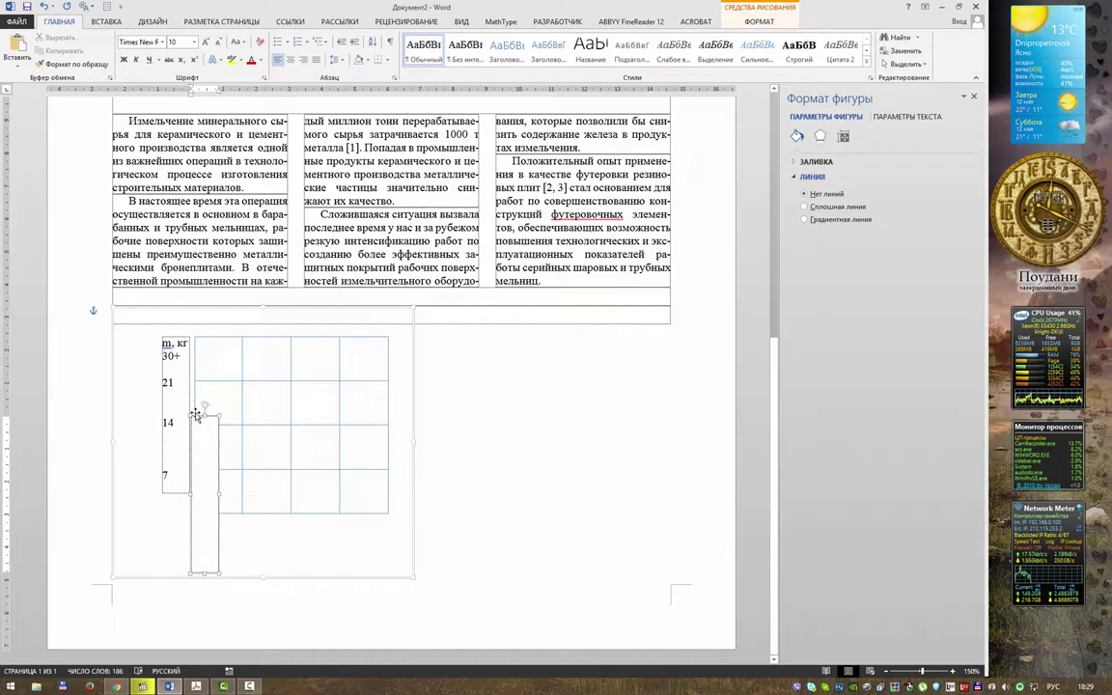
pyautogui.click(205, 503)
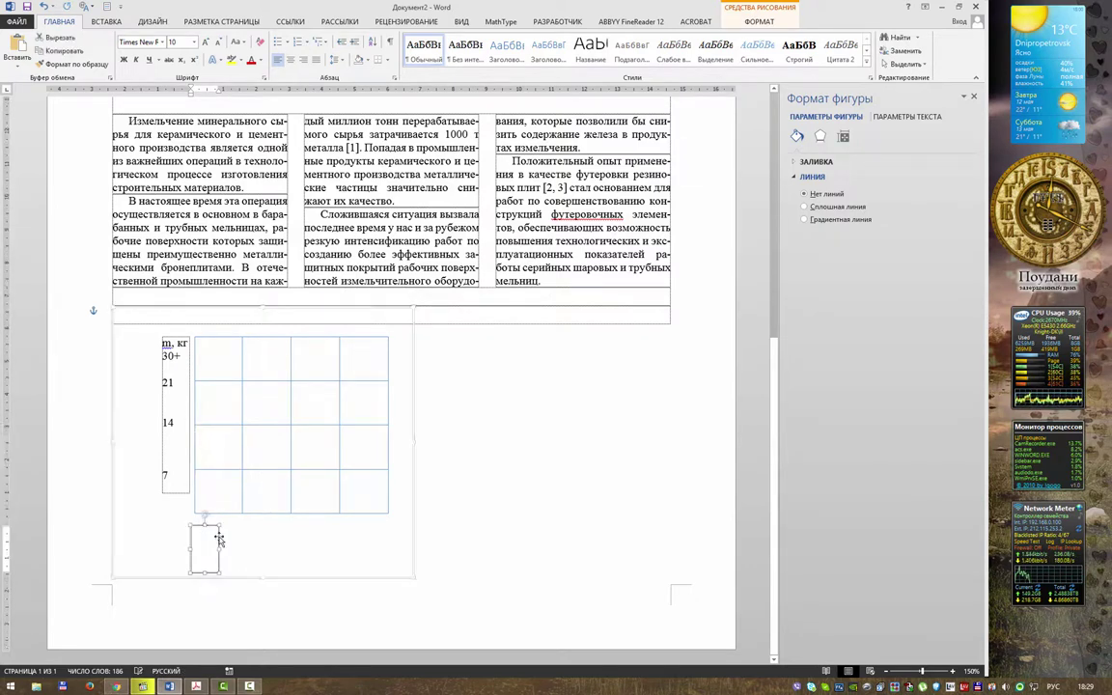
# - Draw a wide, shallow text box under the grid spanning its full width
pyautogui.moveTo(191, 526); pyautogui.dragTo(360, 572)
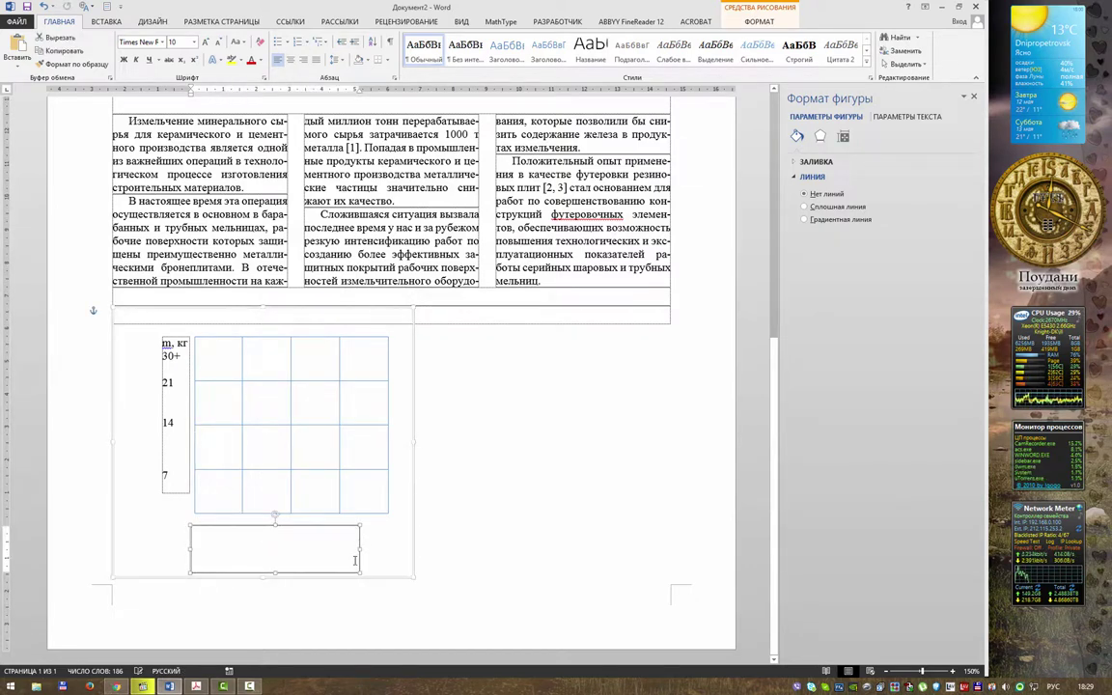
pyautogui.moveTo(275, 572); pyautogui.dragTo(278, 539)
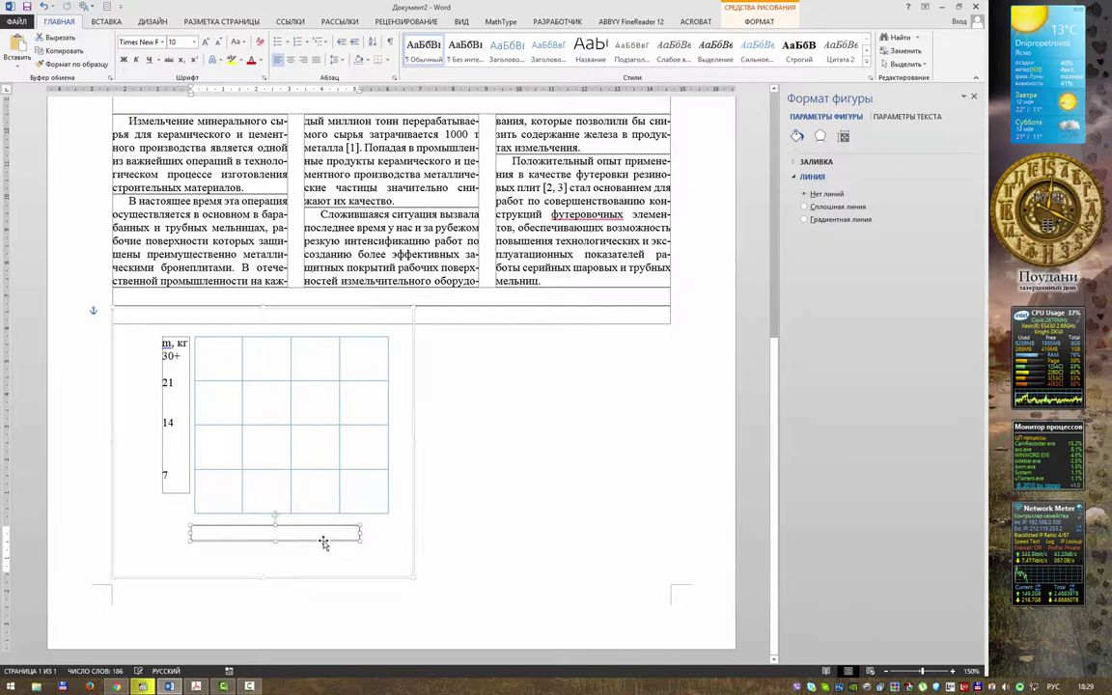
pyautogui.moveTo(360, 534); pyautogui.dragTo(390, 534)
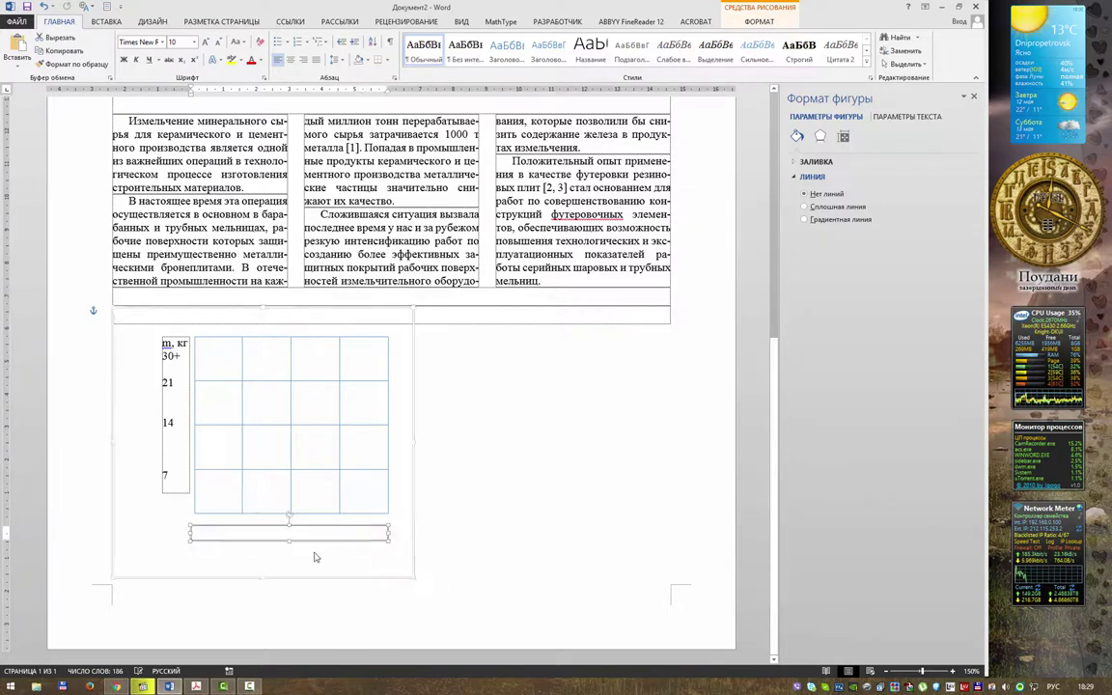
pyautogui.moveTo(289, 541); pyautogui.dragTo(290, 548)
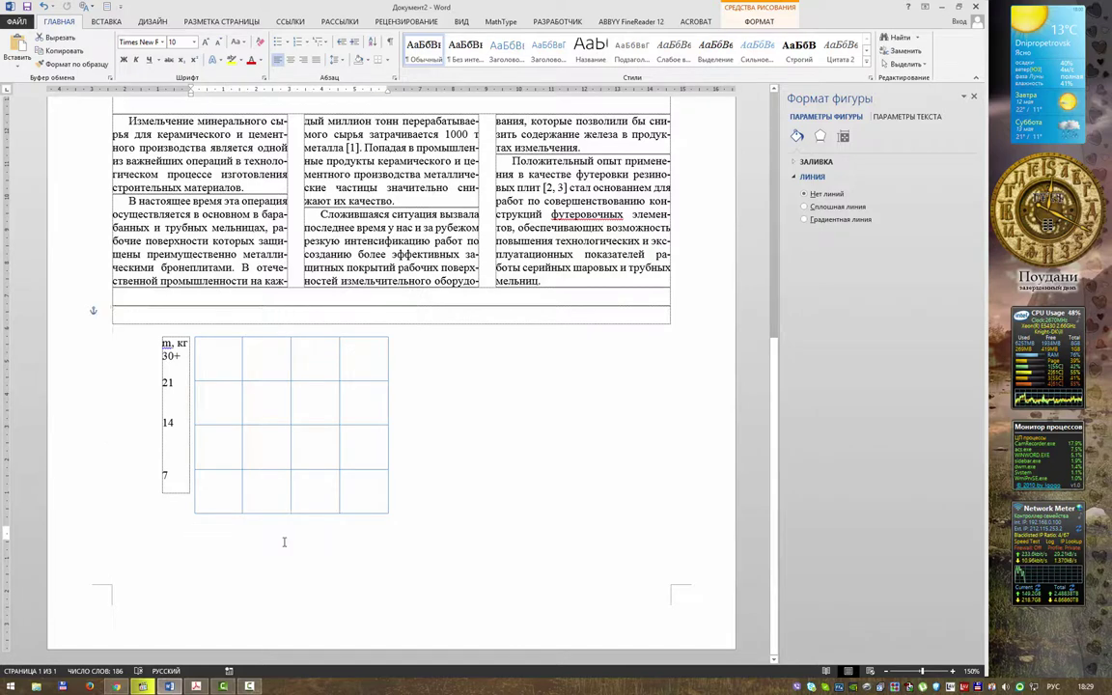
pyautogui.click(275, 534)
# - Enter x-axis labels 0, 7, 14, 21 and l, м with italic l, then close the formatting pane
pyautogui.write('0')
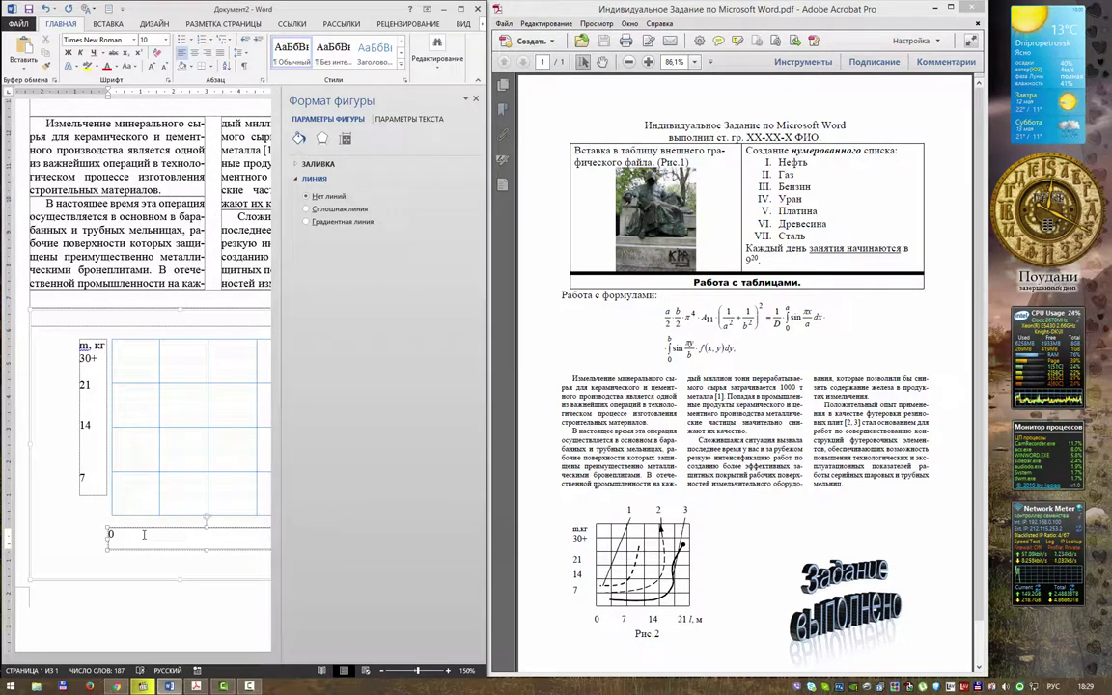
pyautogui.write(' 7 14')
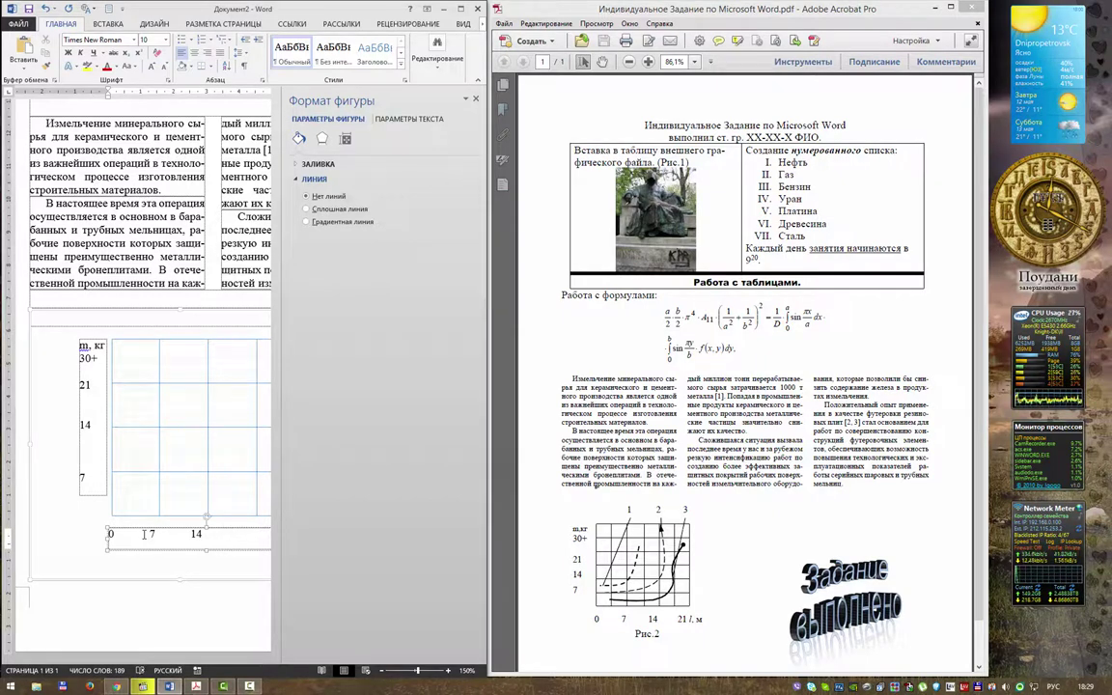
pyautogui.press('Tab')
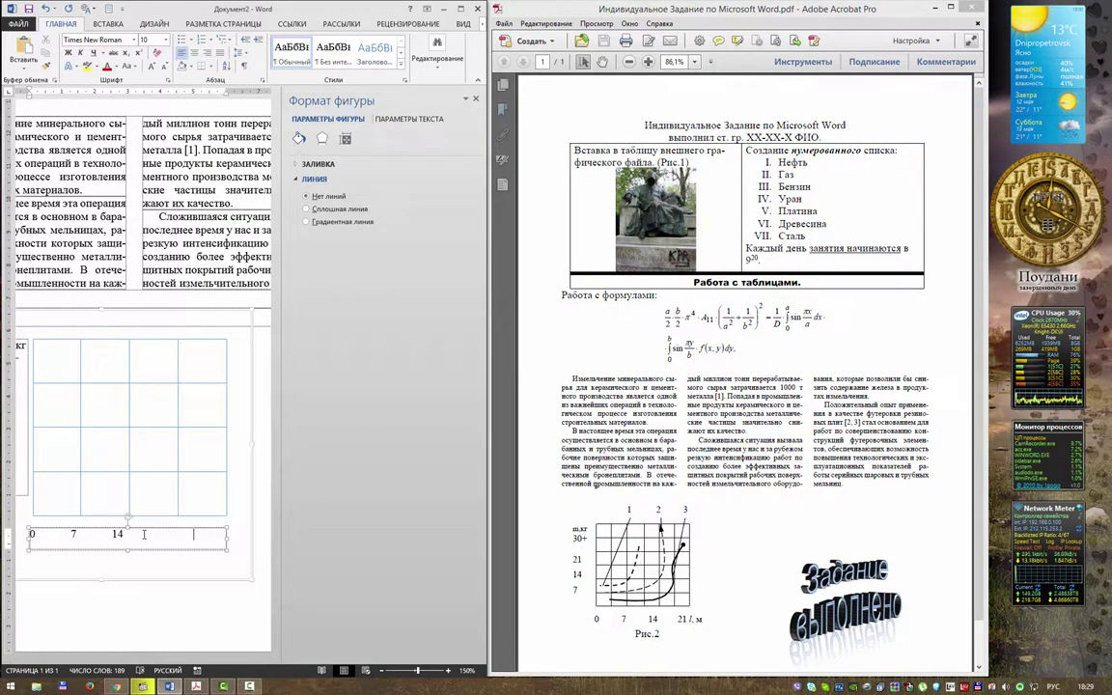
pyautogui.write('21')
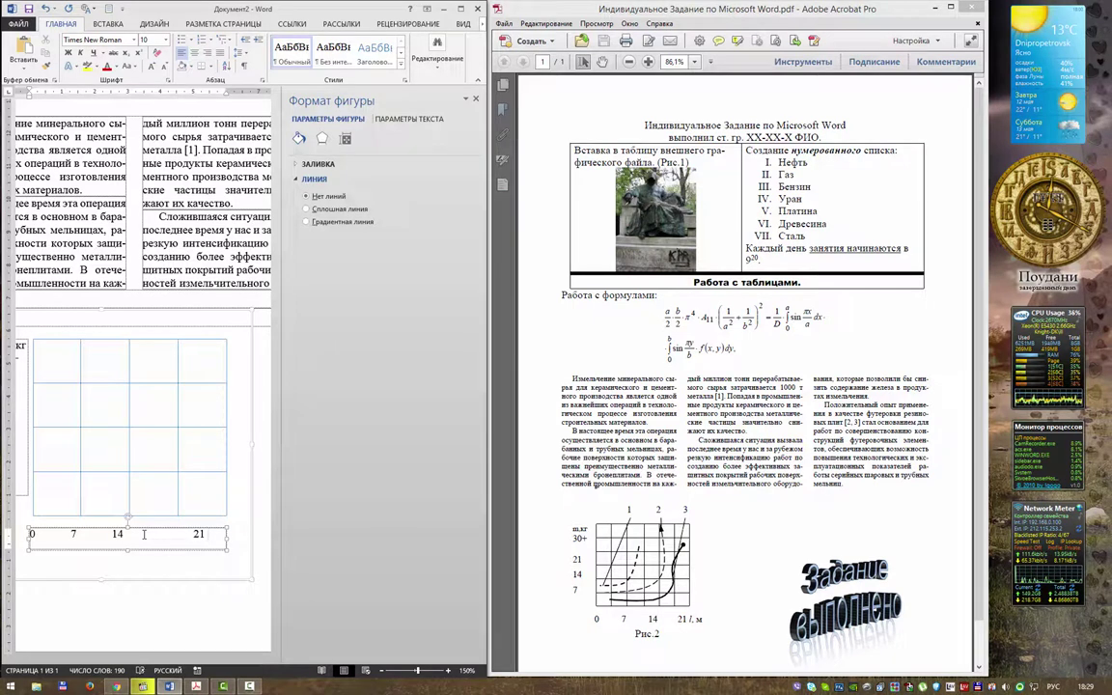
pyautogui.hotkey('alt', 'shift')
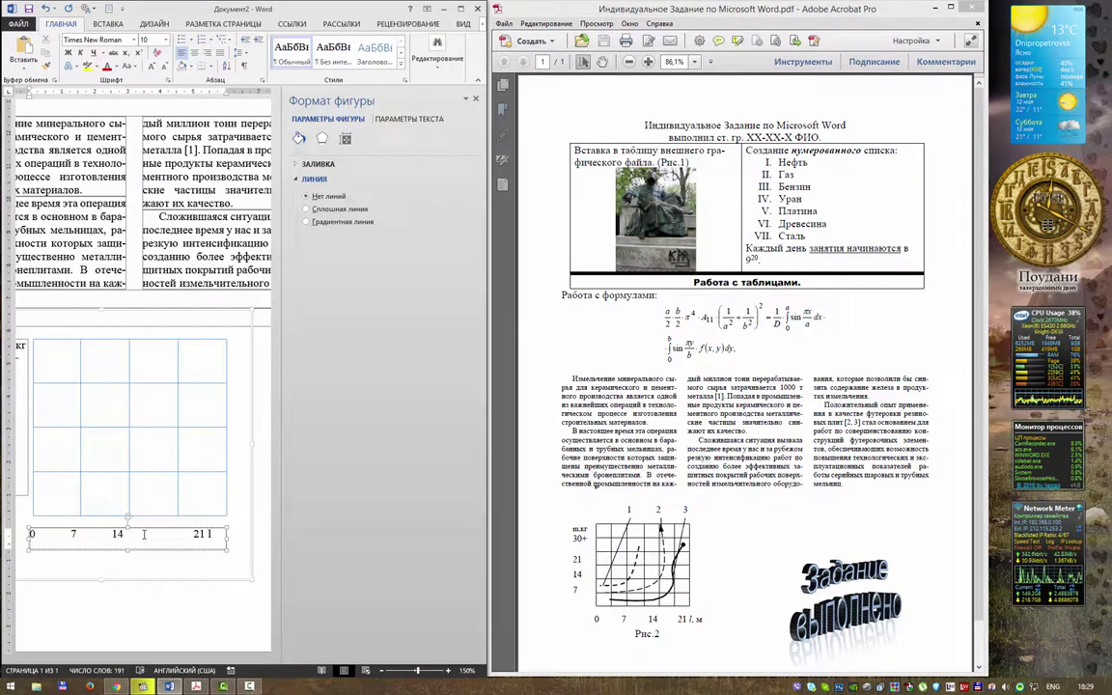
pyautogui.write(',')
pyautogui.hotkey('alt', 'shift')
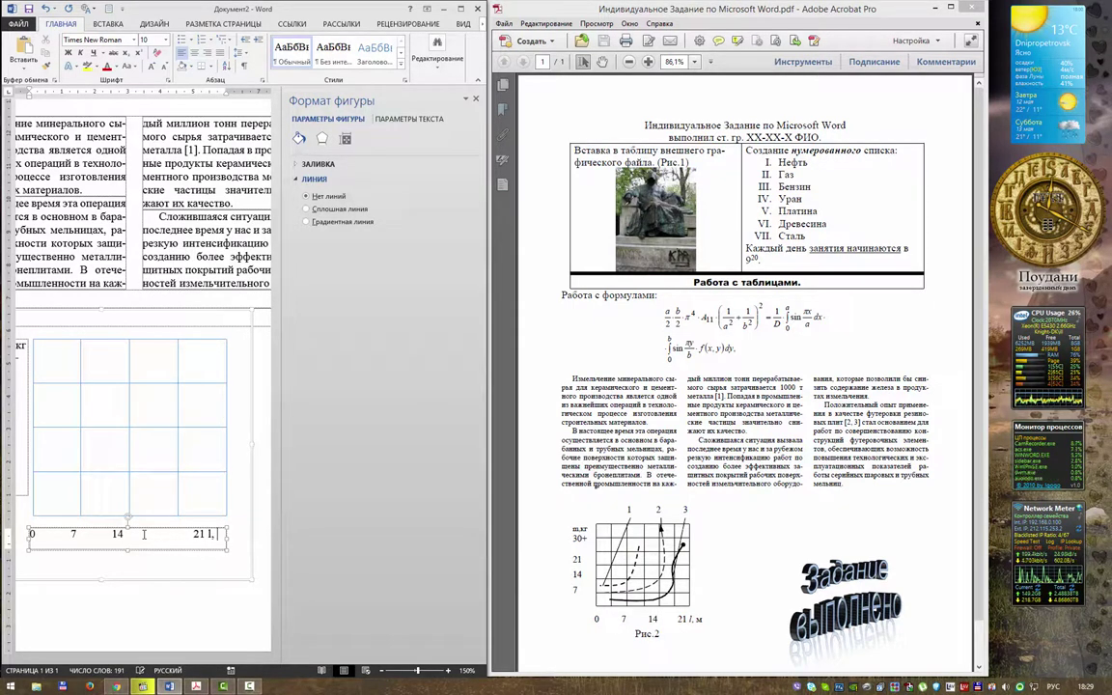
pyautogui.write('м')
pyautogui.press('Left')
pyautogui.press('Left')
pyautogui.press('Left')
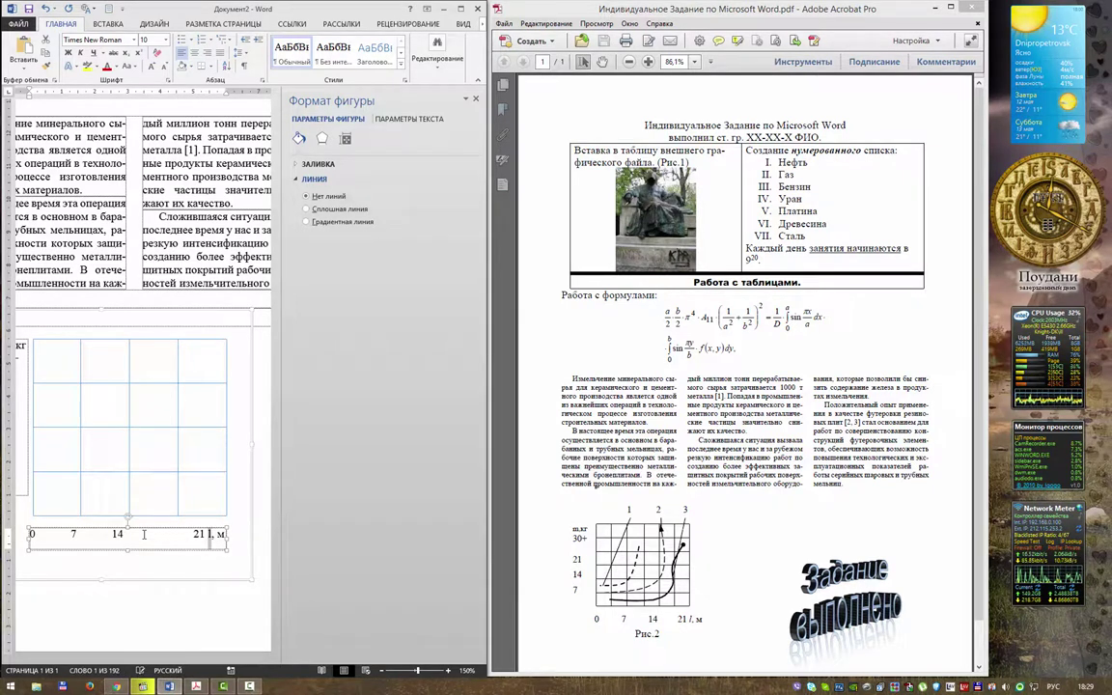
pyautogui.hotkey('shift', 'Left')
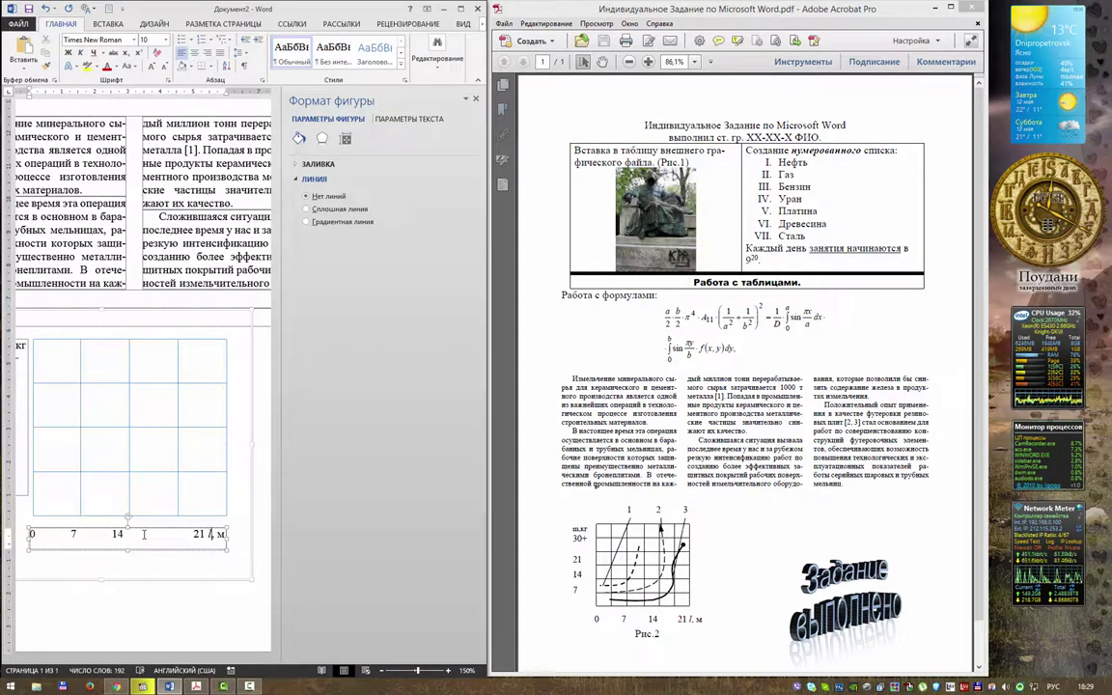
pyautogui.click(131, 579)
pyautogui.moveTo(145, 534)
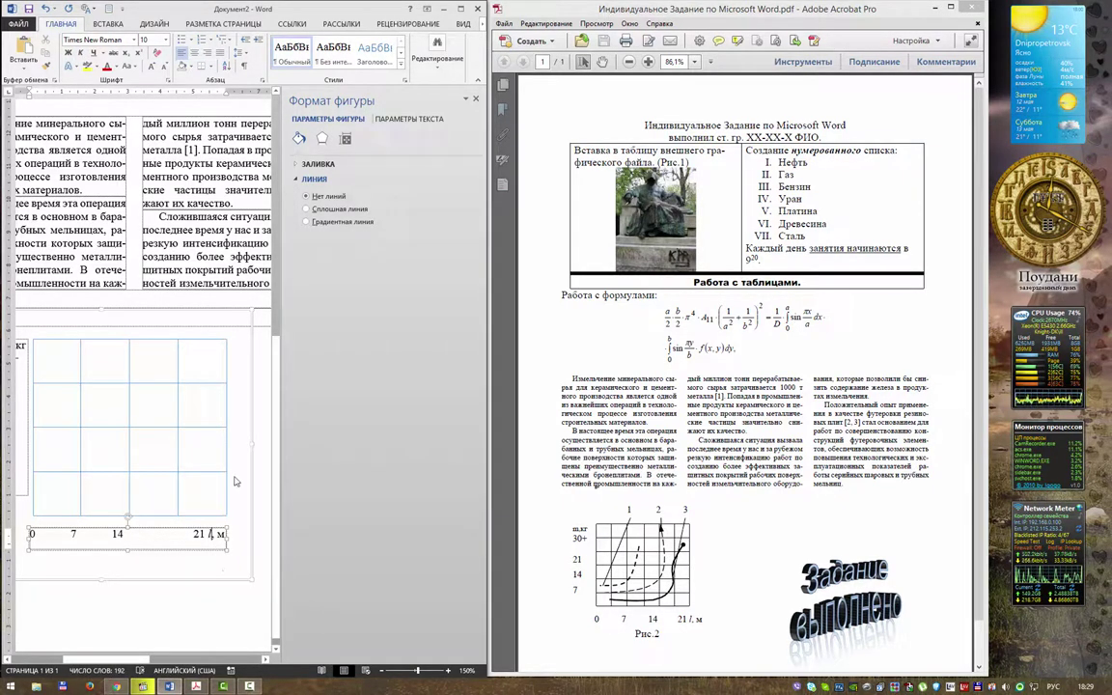
pyautogui.click(476, 101)
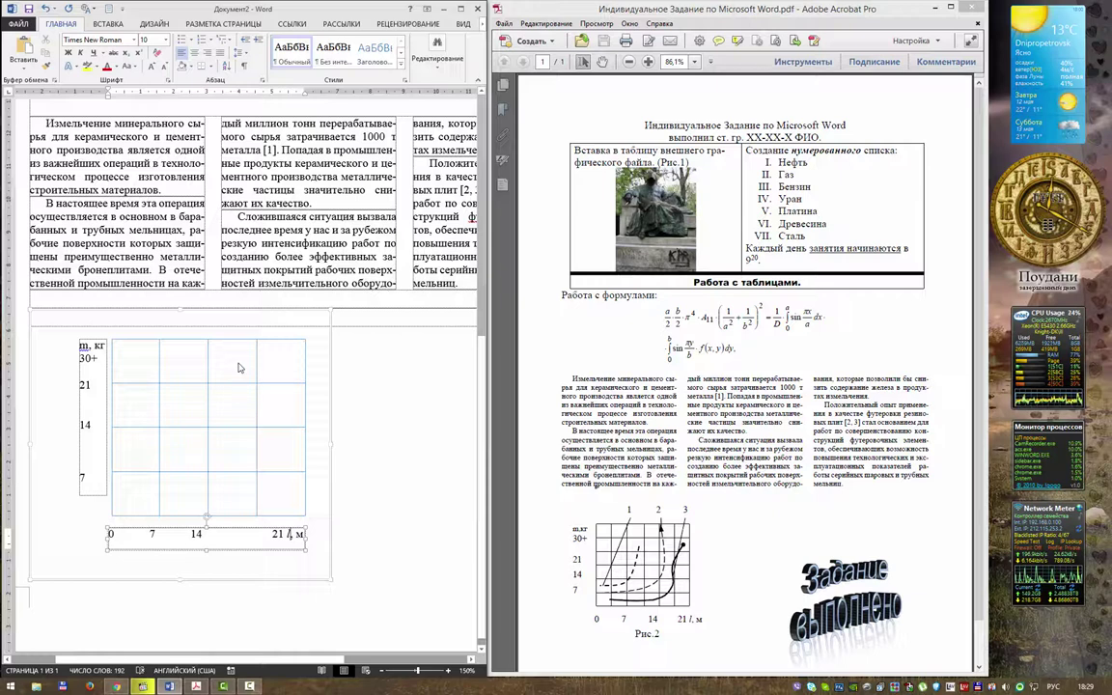
# - Pick the Кривая shape from Фигуры and start the curve at the grid's upper left
pyautogui.click(120, 23)
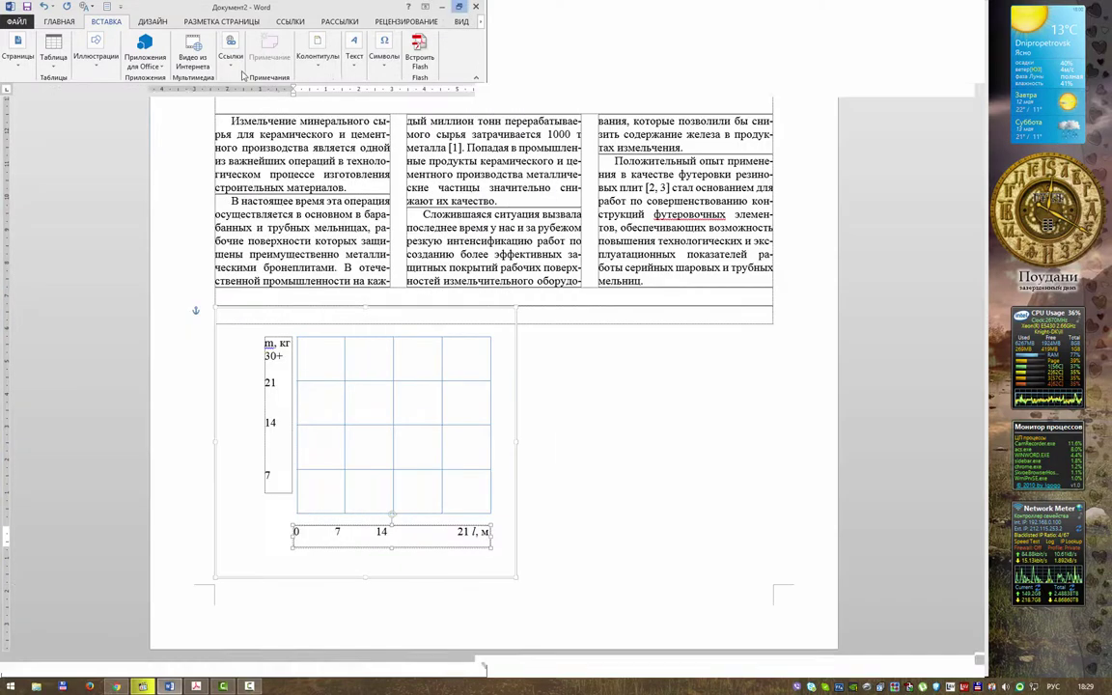
pyautogui.doubleClick(411, 8)
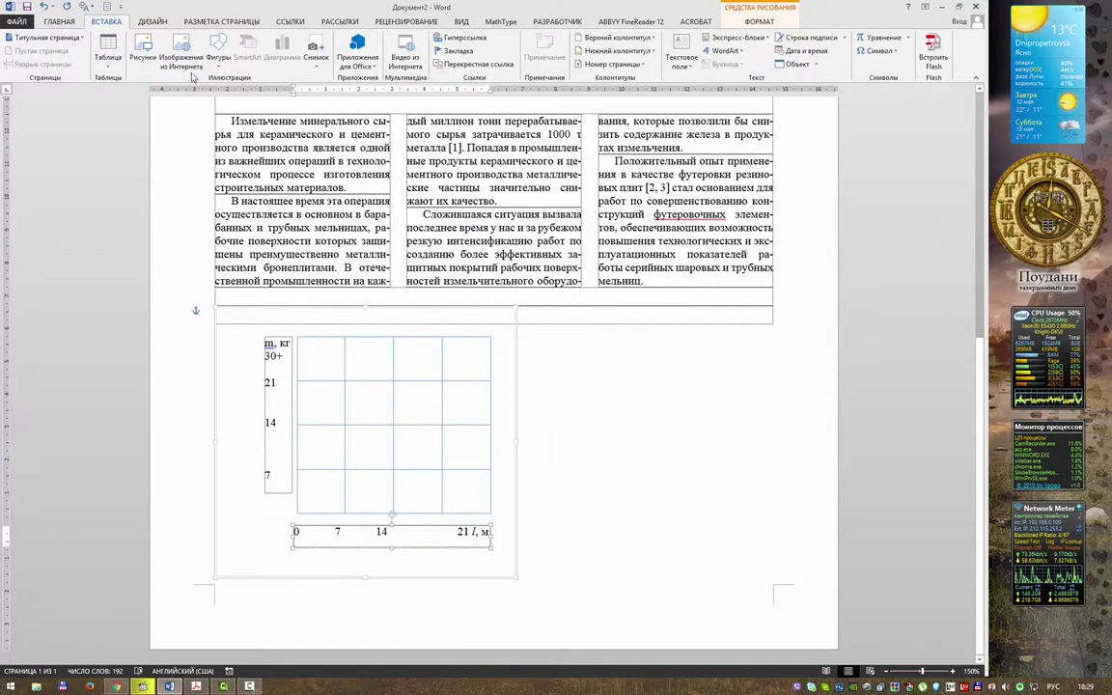
pyautogui.click(218, 50)
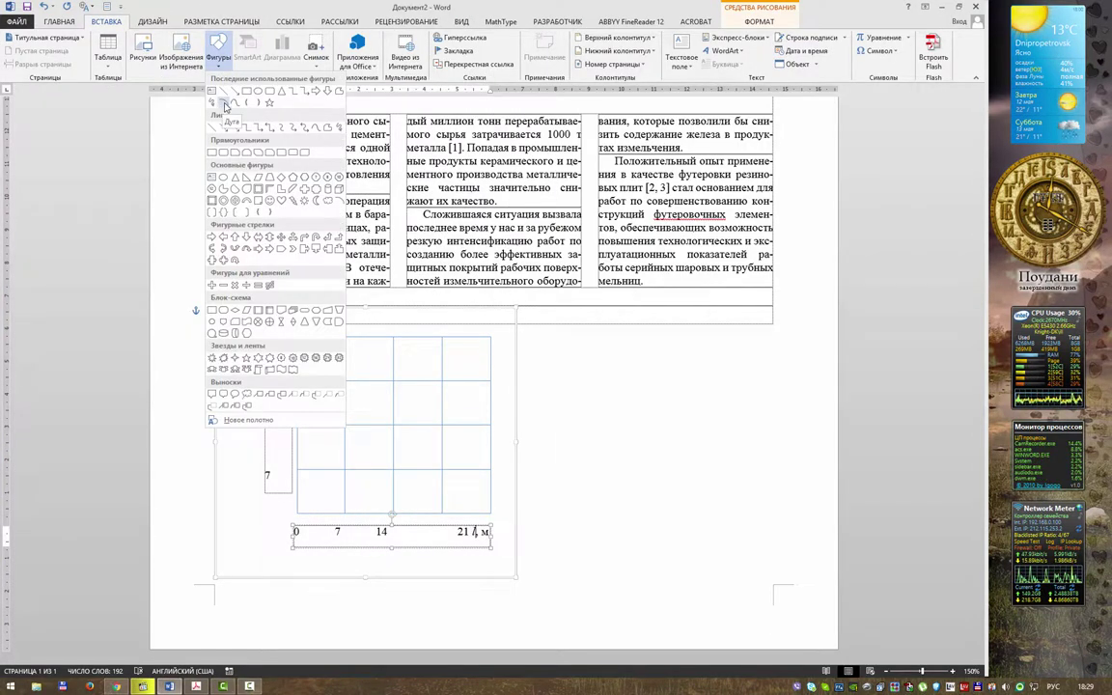
pyautogui.click(232, 104)
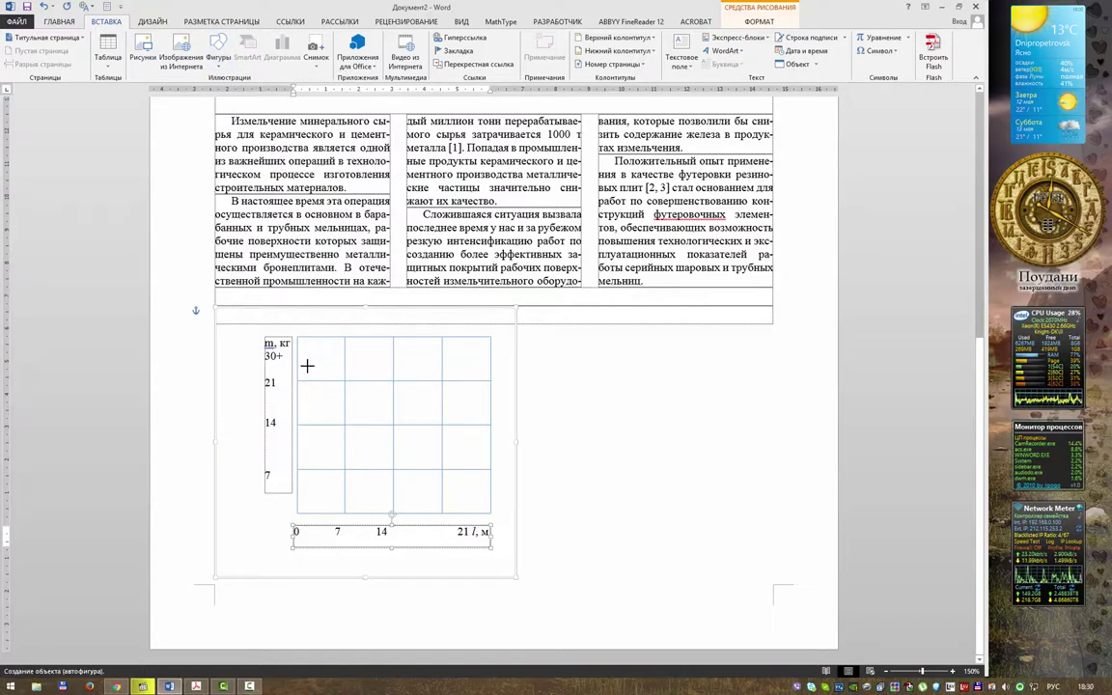
pyautogui.press('Escape')
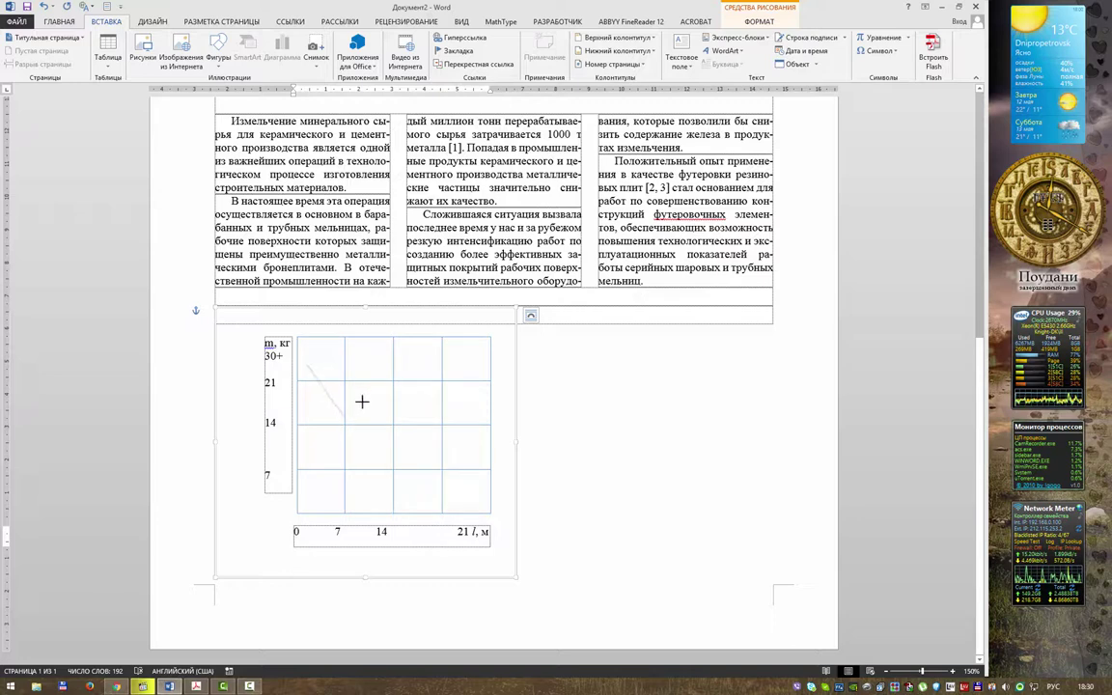
pyautogui.moveTo(362, 402)
pyautogui.mouseDown()
pyautogui.moveTo(349, 427)
pyautogui.moveTo(384, 417)
pyautogui.moveTo(397, 444)
pyautogui.moveTo(413, 395)
pyautogui.moveTo(419, 435)
pyautogui.moveTo(436, 403)
pyautogui.moveTo(400, 400)
pyautogui.moveTo(457, 413)
pyautogui.moveTo(494, 376)
pyautogui.mouseUp()
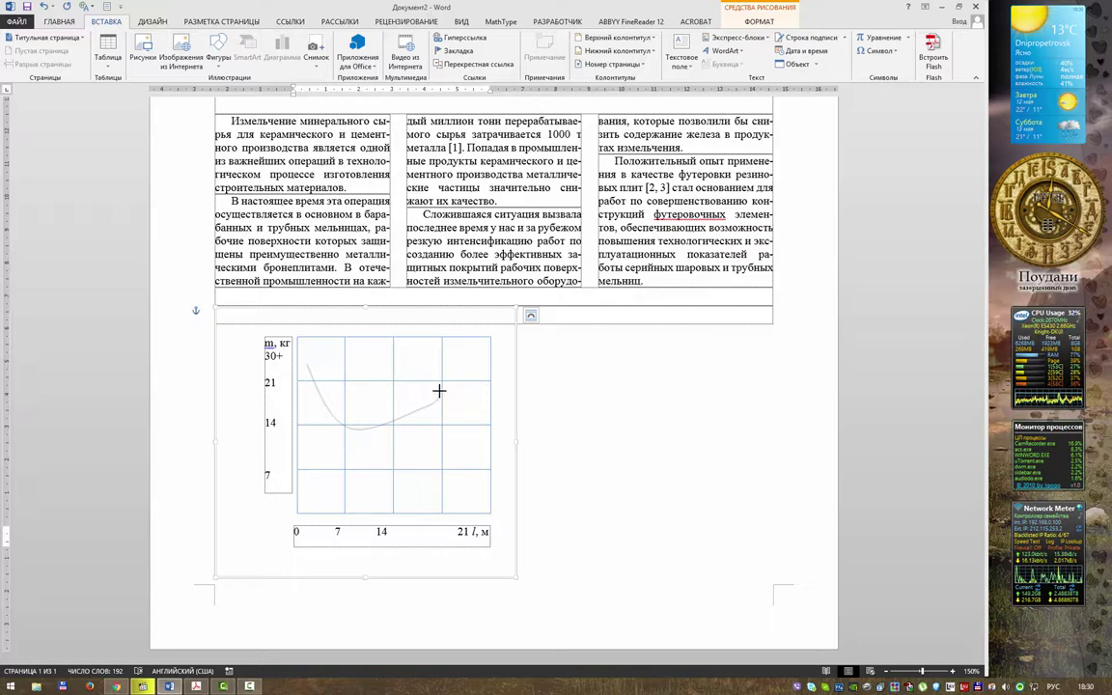
# - Finish the curve, dock Word beside the PDF, and nudge the curve right and down
pyautogui.doubleClick(440, 391)
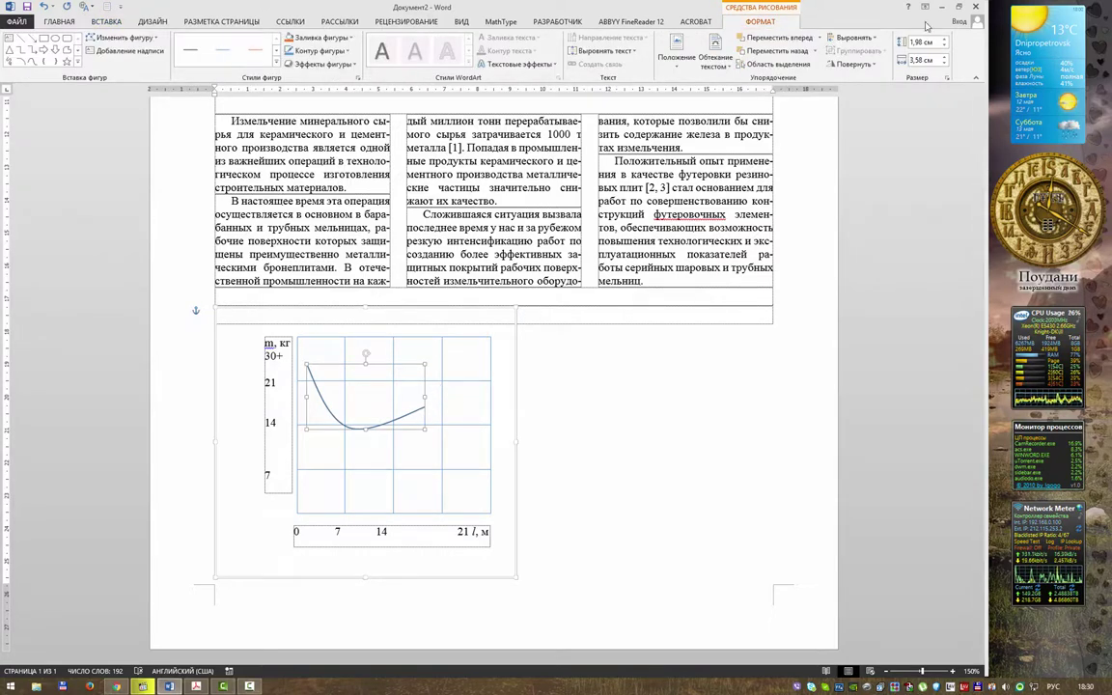
pyautogui.moveTo(868, 7); pyautogui.dragTo(2, 319)
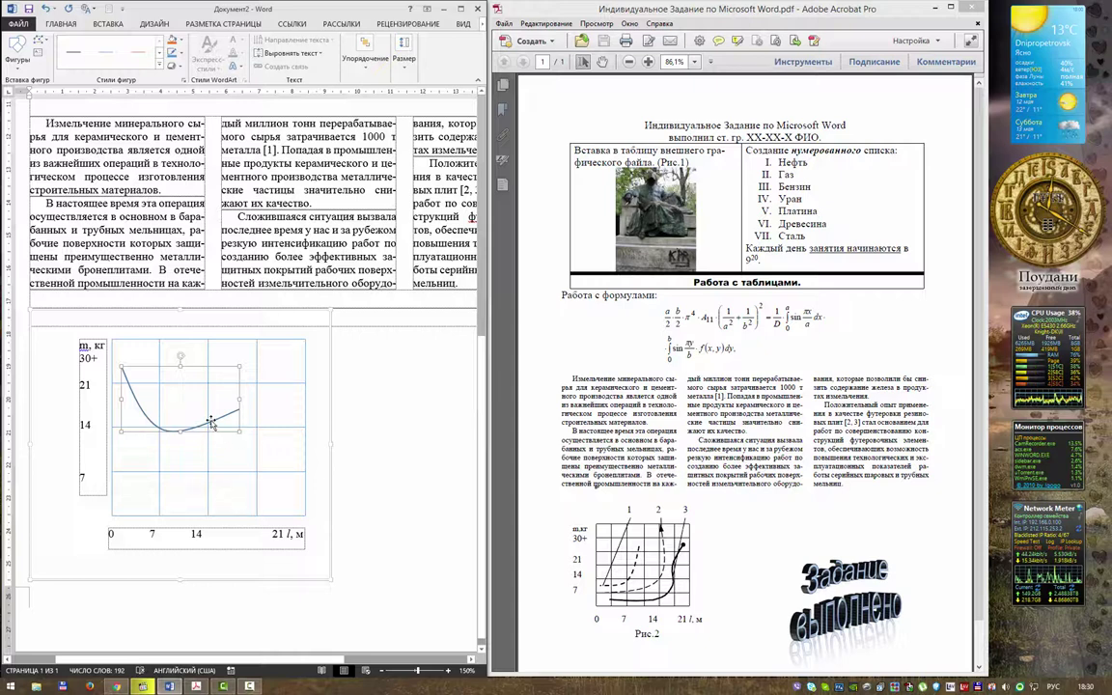
pyautogui.moveTo(210, 422); pyautogui.dragTo(225, 436)
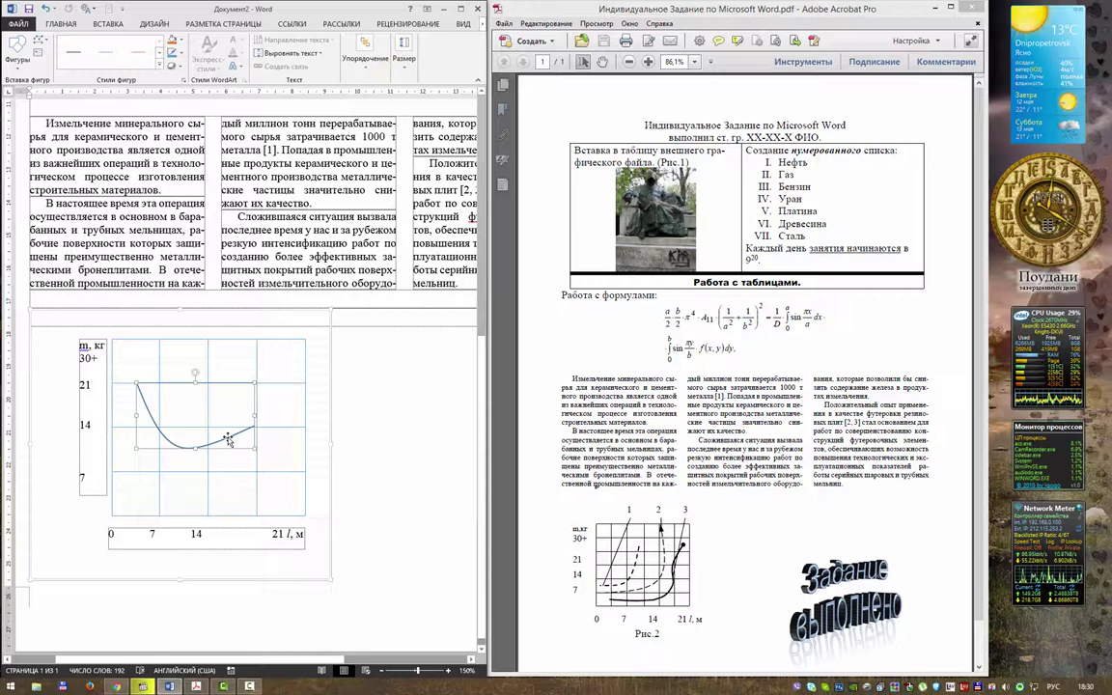
# - Edit the curve's nodes so it runs nearly flat, then bends sharply upward near 14
pyautogui.rightClick(228, 439)
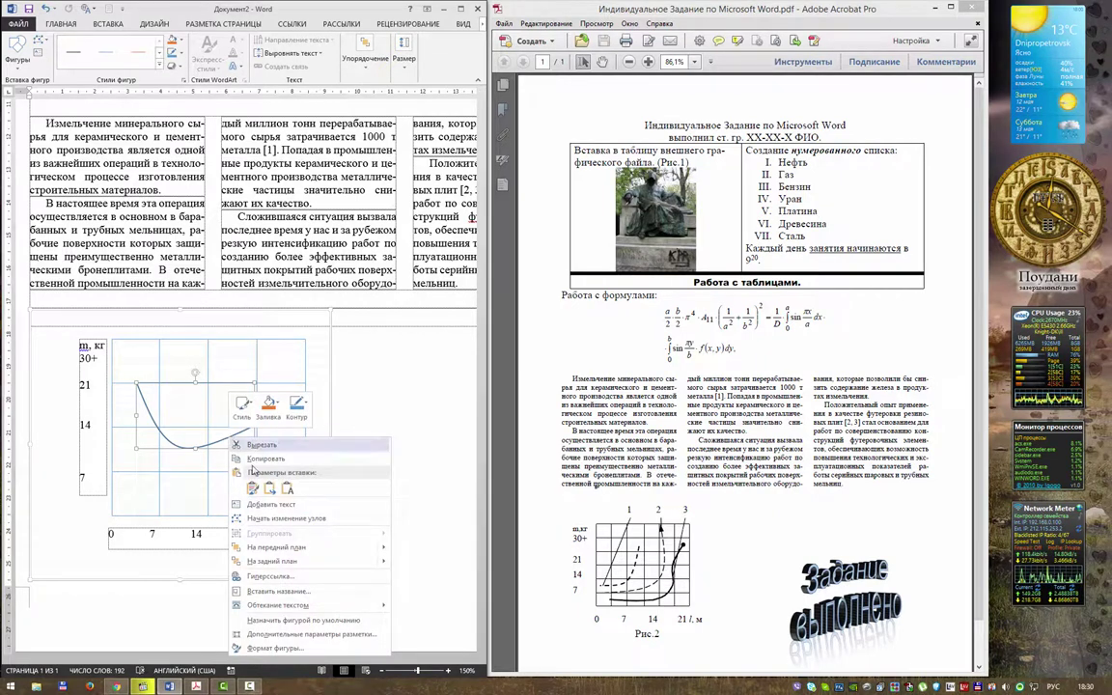
pyautogui.click(286, 521)
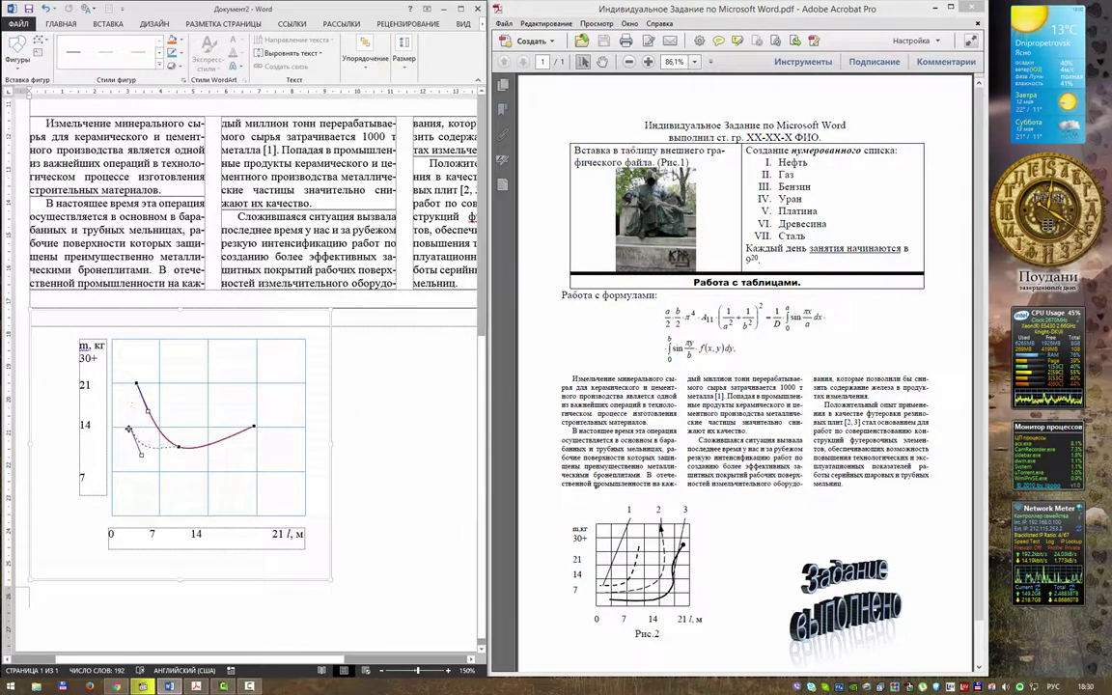
pyautogui.moveTo(135, 385)
pyautogui.mouseDown()
pyautogui.moveTo(126, 440)
pyautogui.moveTo(155, 455)
pyautogui.moveTo(123, 461)
pyautogui.moveTo(214, 440)
pyautogui.moveTo(213, 374)
pyautogui.mouseUp()
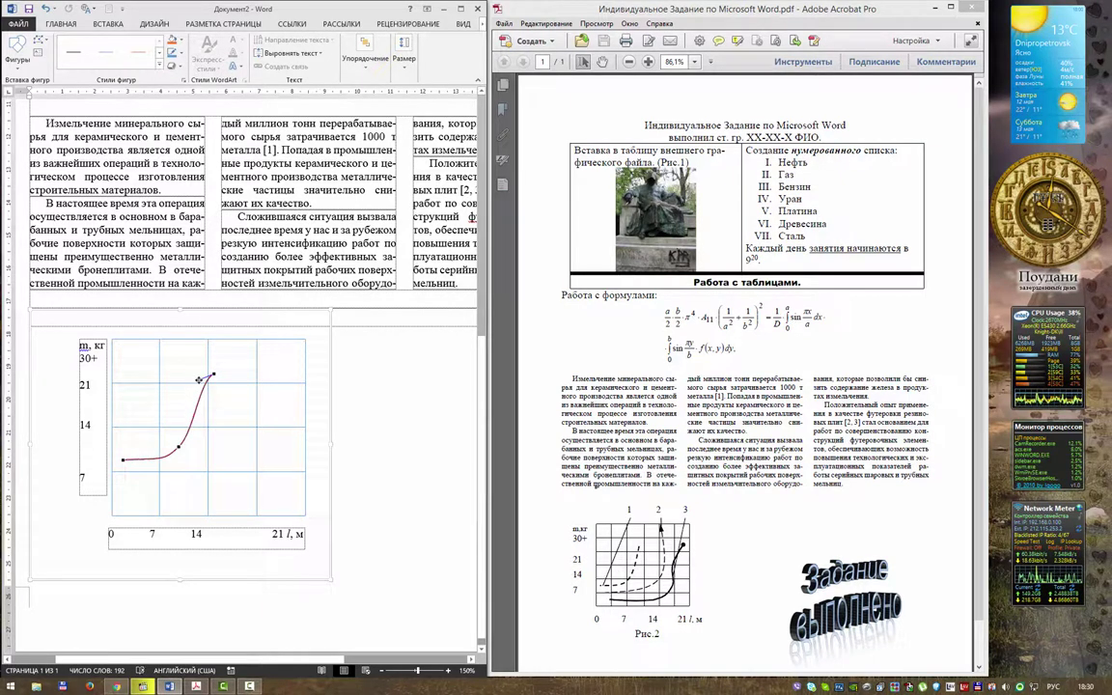
pyautogui.moveTo(199, 380)
pyautogui.mouseDown()
pyautogui.moveTo(221, 396)
pyautogui.moveTo(196, 392)
pyautogui.mouseUp()
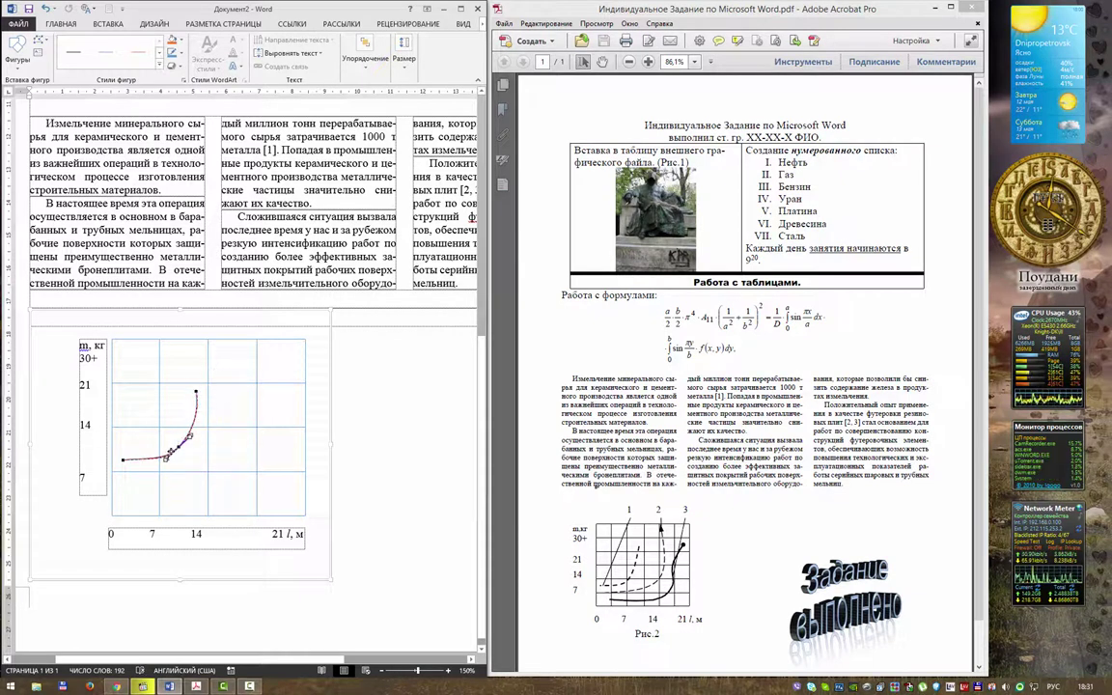
pyautogui.moveTo(171, 452)
pyautogui.mouseDown()
pyautogui.moveTo(159, 464)
pyautogui.moveTo(202, 434)
pyautogui.moveTo(206, 407)
pyautogui.mouseUp()
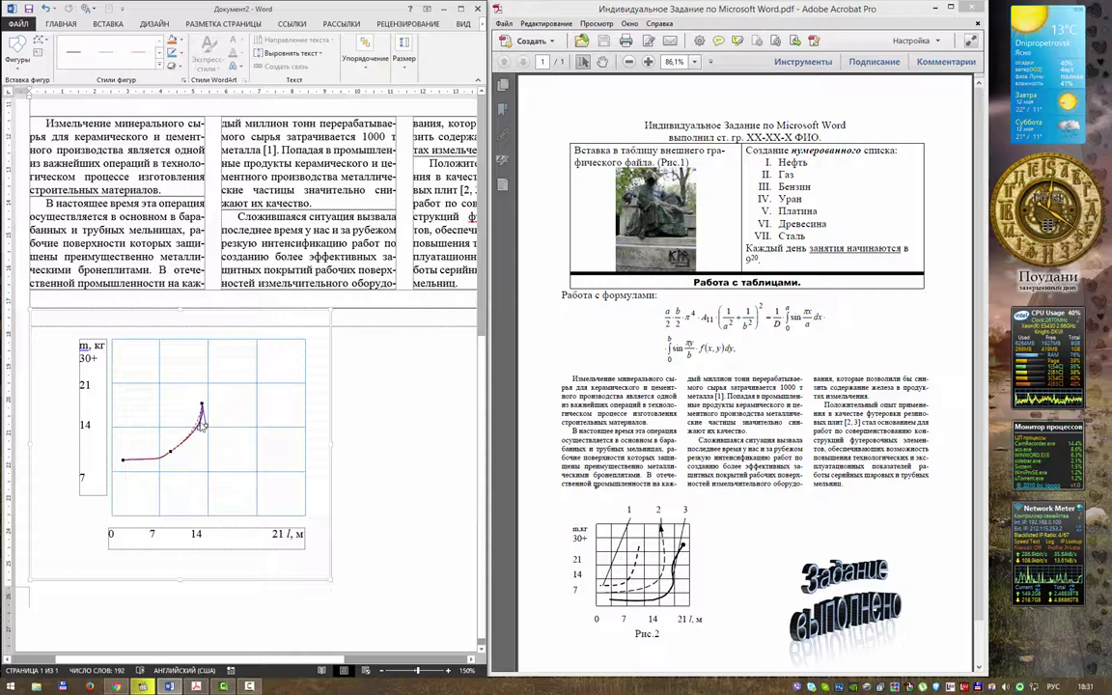
pyautogui.moveTo(201, 404); pyautogui.dragTo(193, 401)
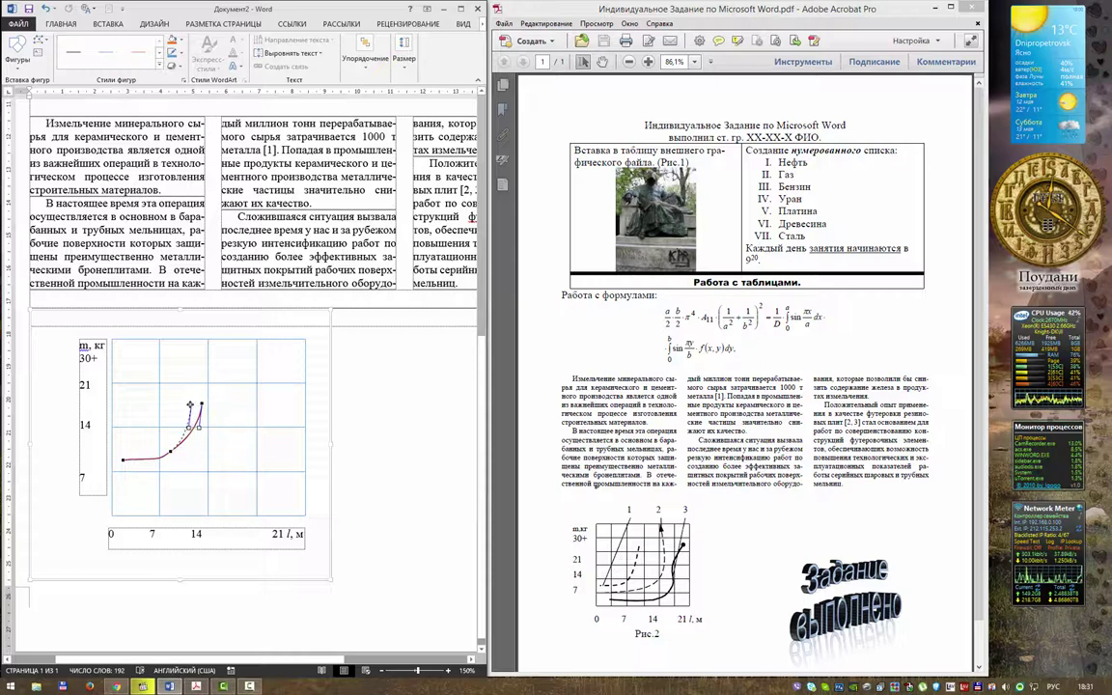
pyautogui.moveTo(169, 463); pyautogui.dragTo(155, 461)
pyautogui.click(188, 465)
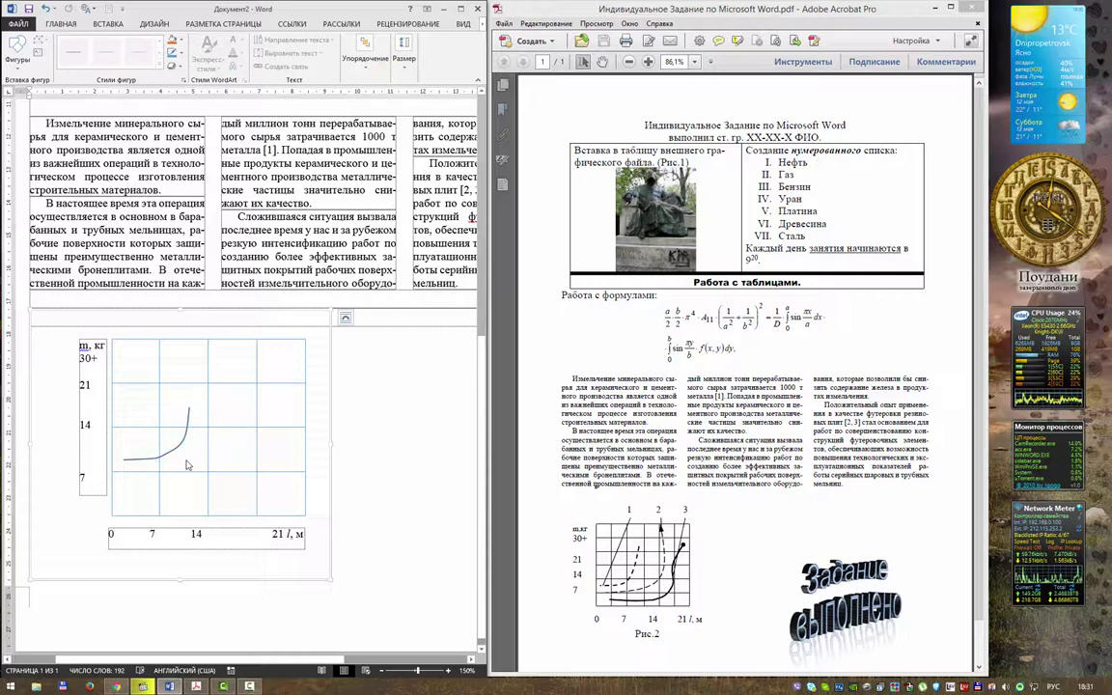
# - Copy and paste the curve so a second copy sits lower and to the right
pyautogui.click(168, 457)
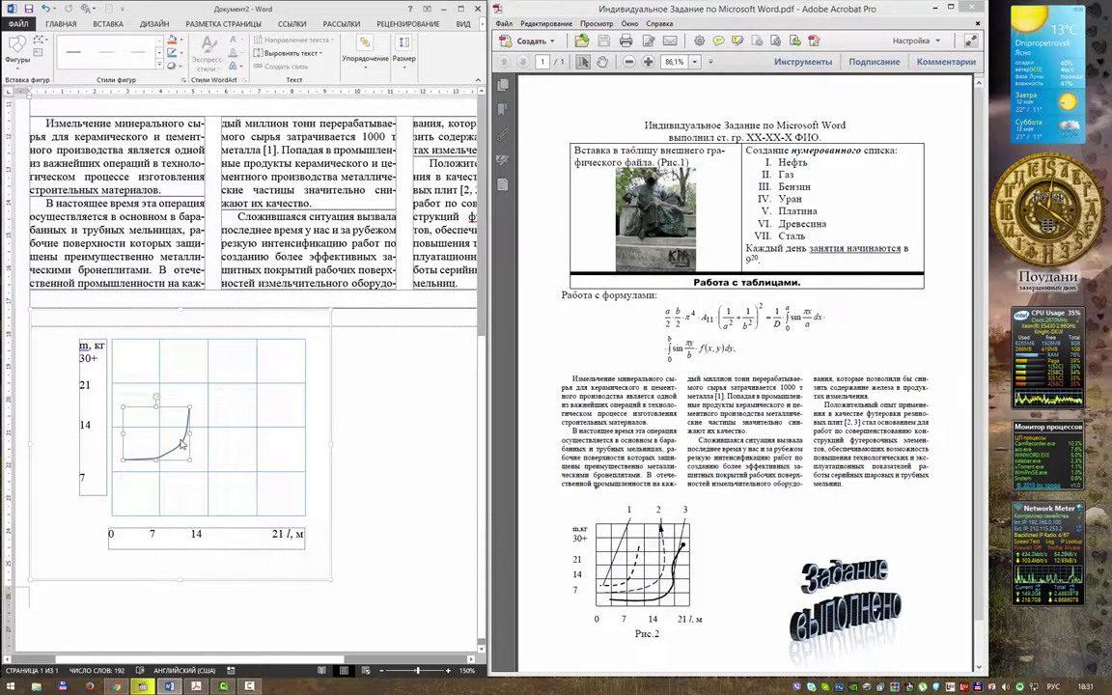
pyautogui.click(181, 445)
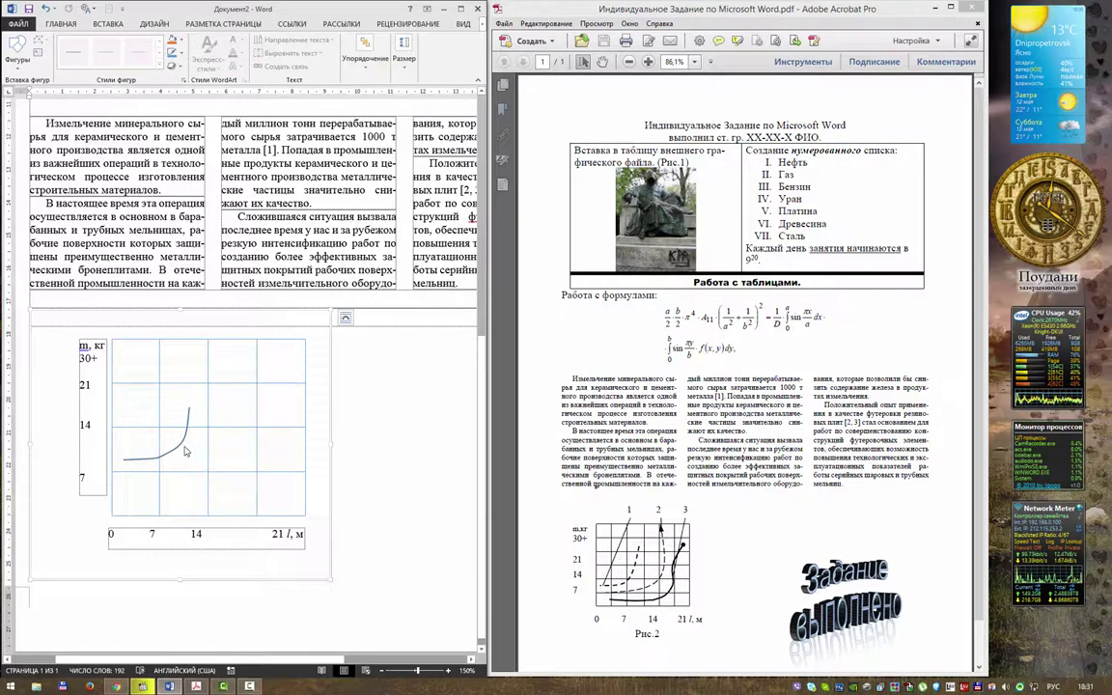
pyautogui.click(183, 449)
pyautogui.hotkey('ctrl', 'c')
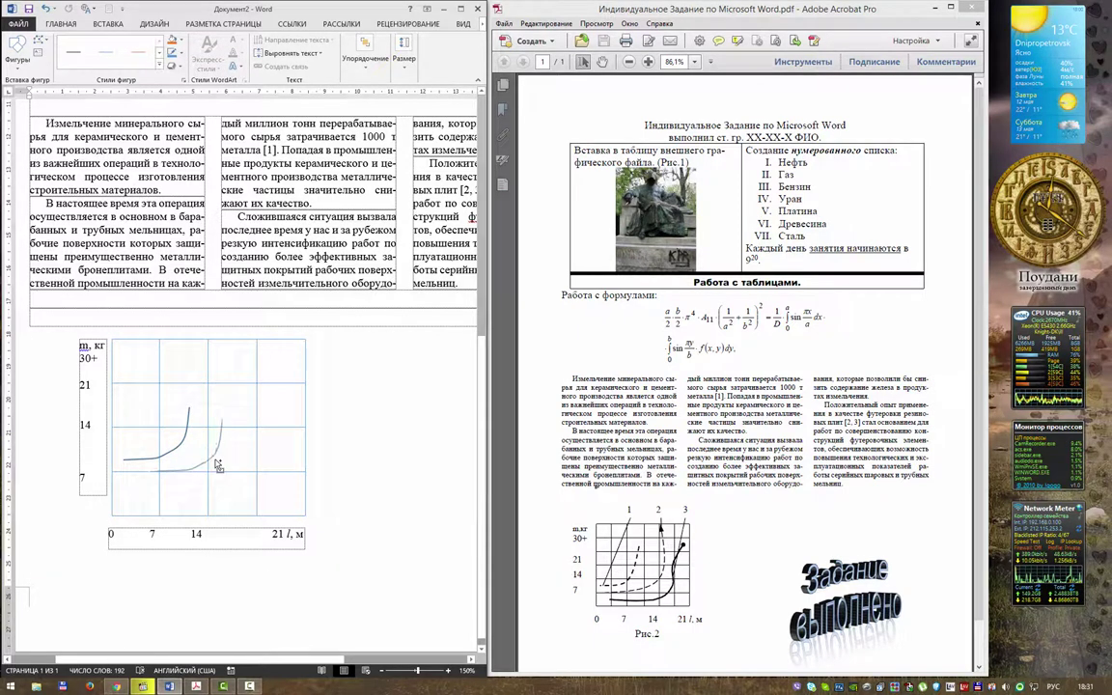
pyautogui.hotkey('ctrl', 'v')
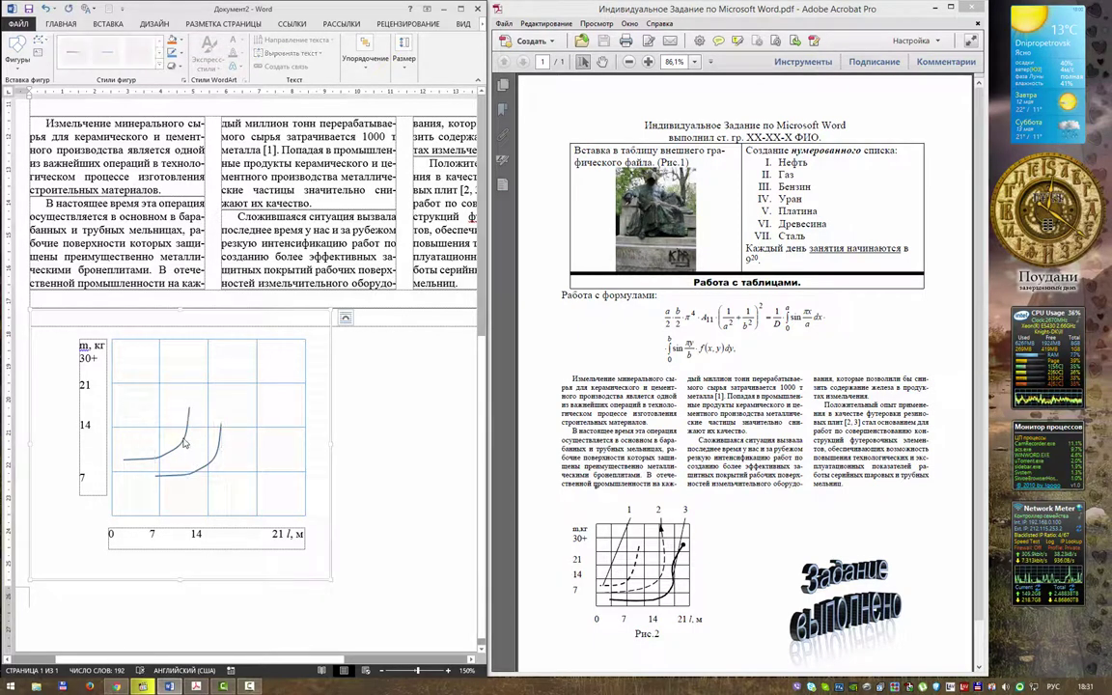
pyautogui.rightClick(184, 439)
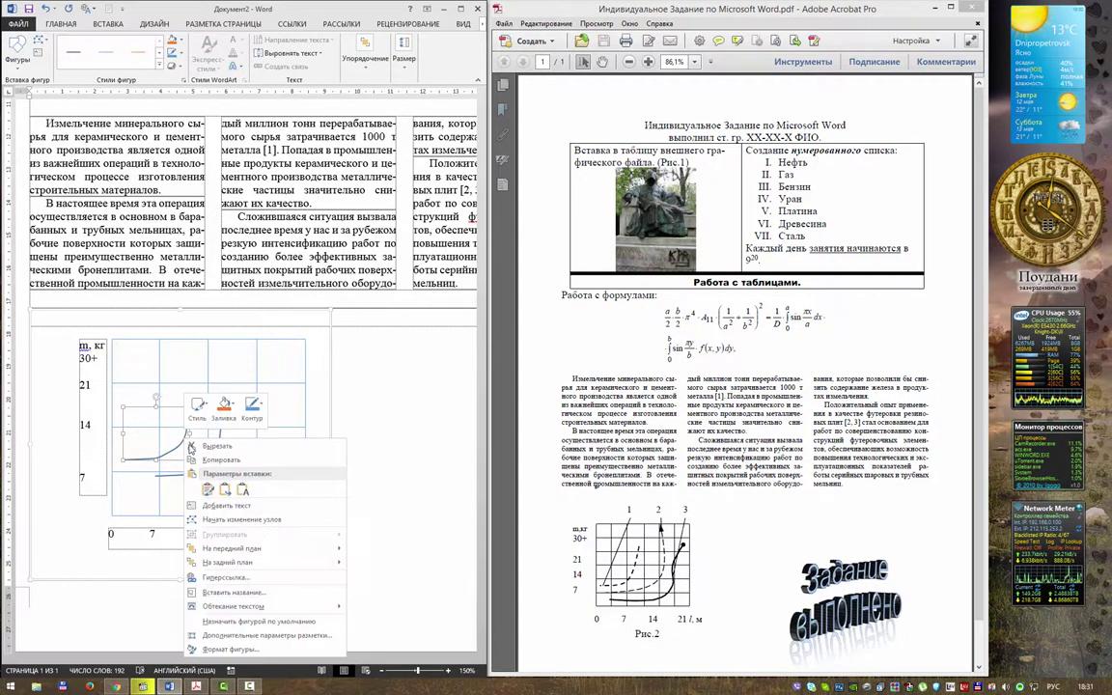
# - Give the upper curve a dashed line style in Формат фигуры, then select the solid curve
pyautogui.click(230, 649)
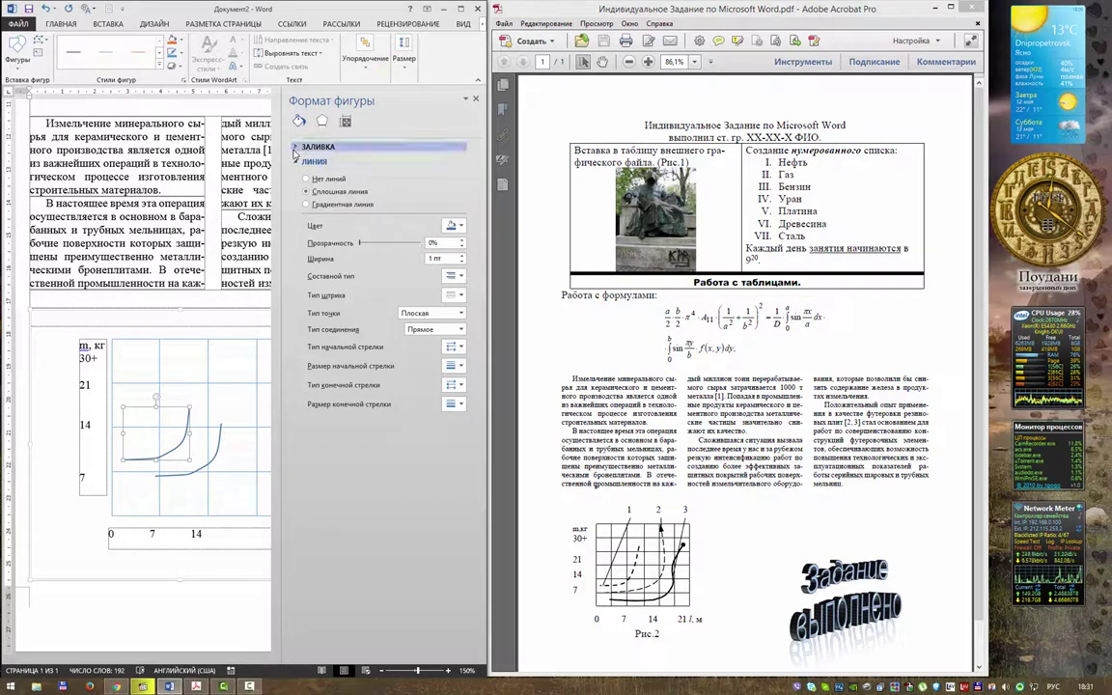
pyautogui.click(296, 149)
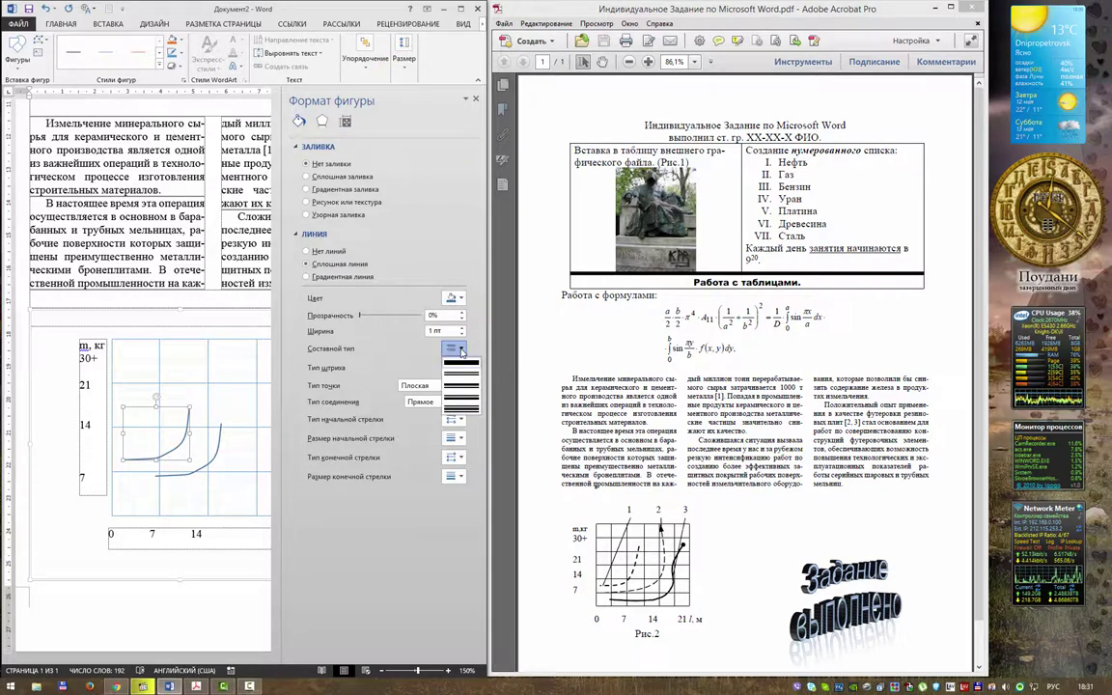
pyautogui.click(462, 369)
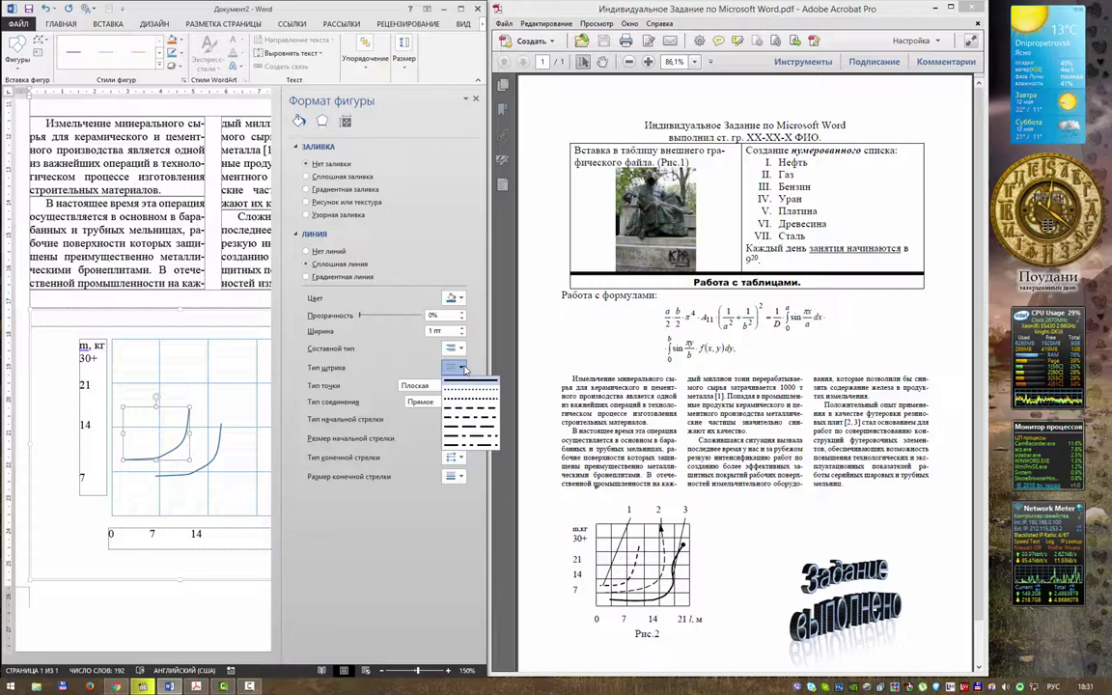
pyautogui.click(469, 411)
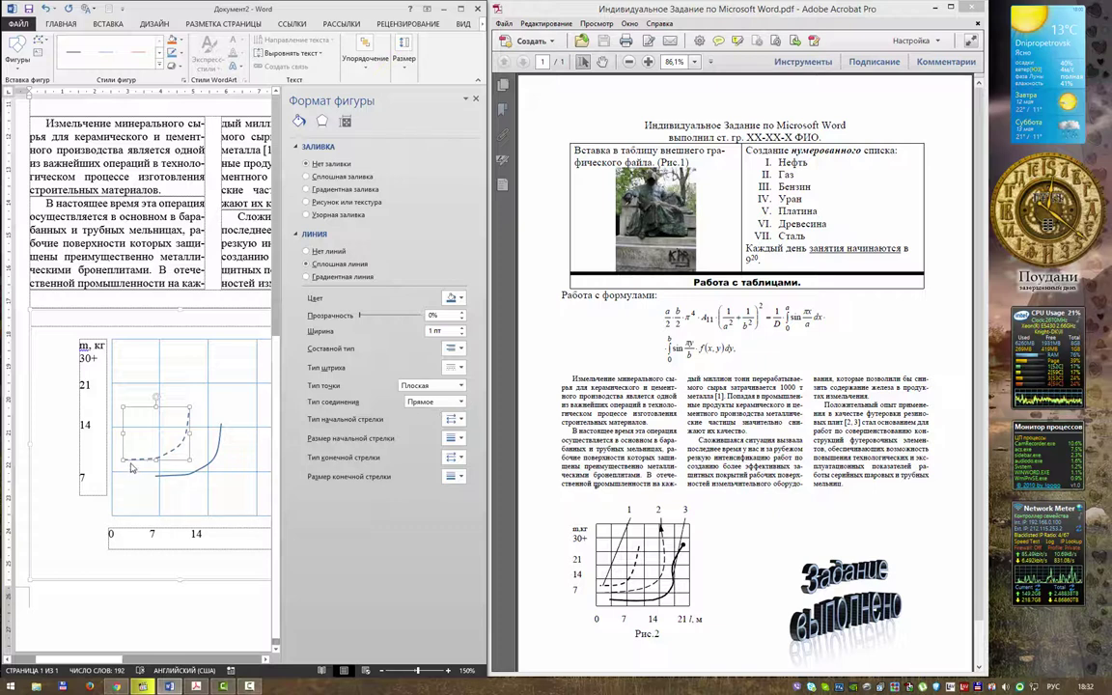
pyautogui.click(209, 464)
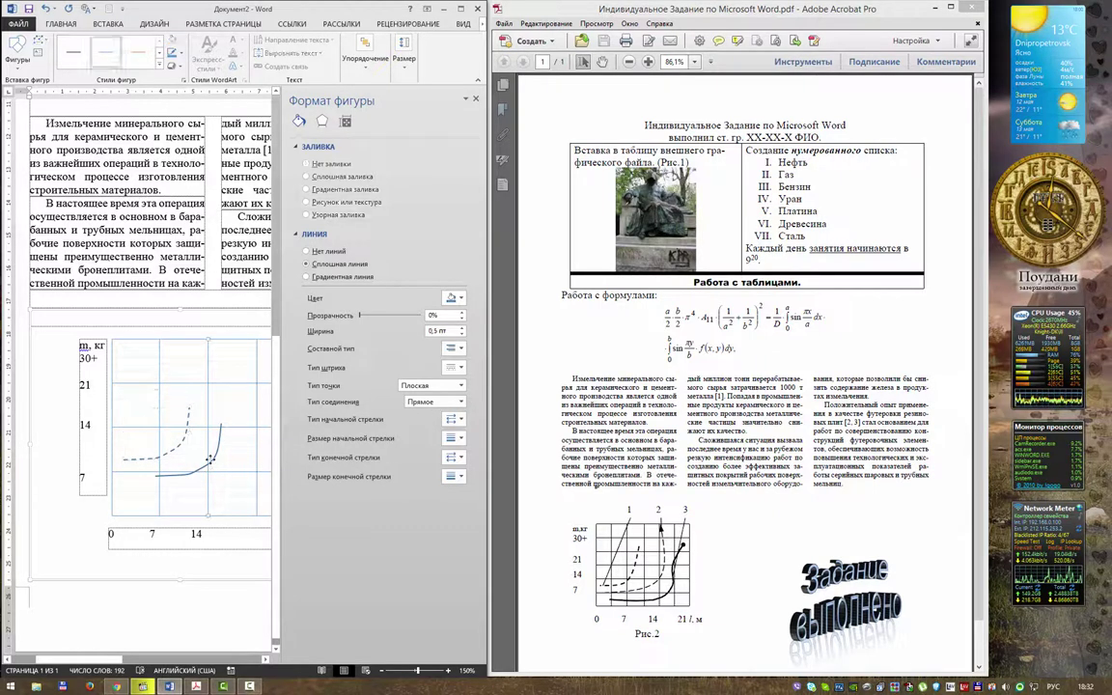
pyautogui.click(172, 476)
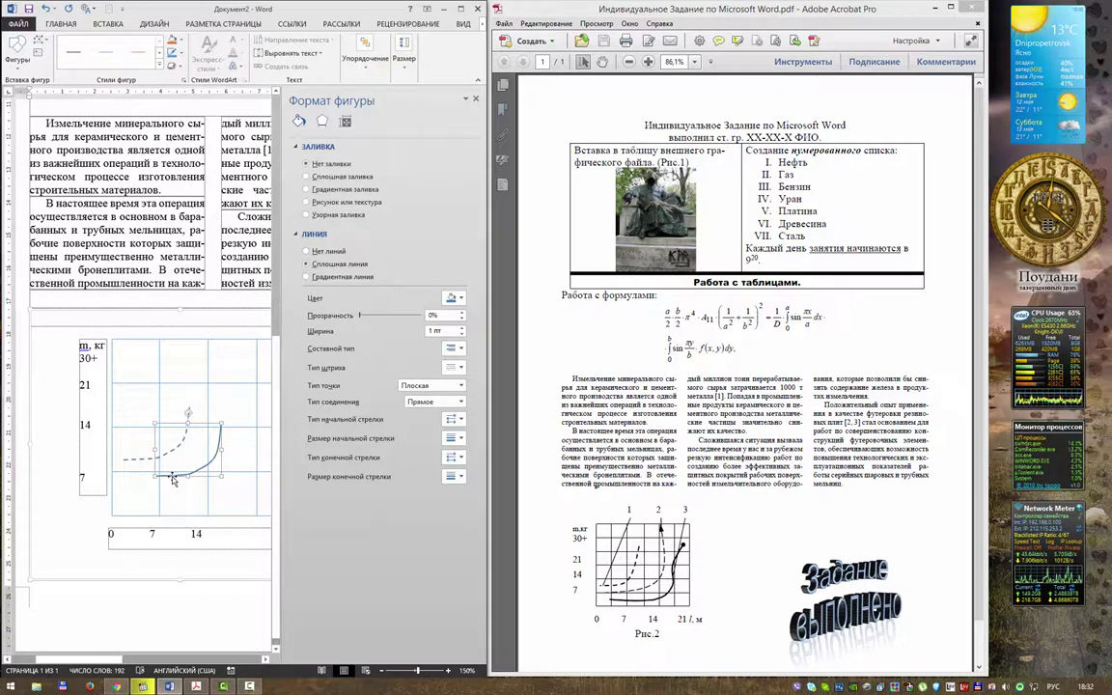
pyautogui.rightClick(209, 459)
# - Edit the solid curve's points: start further left, top pulled higher, lower part flattened into a steep arc
pyautogui.click(183, 473)
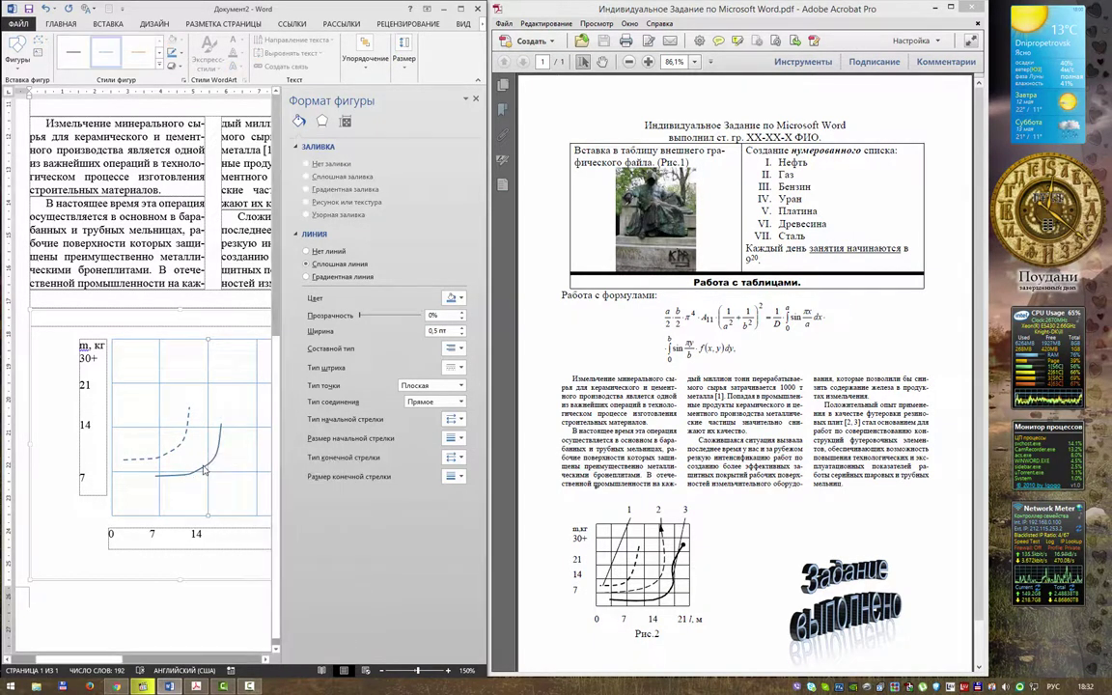
pyautogui.rightClick(217, 451)
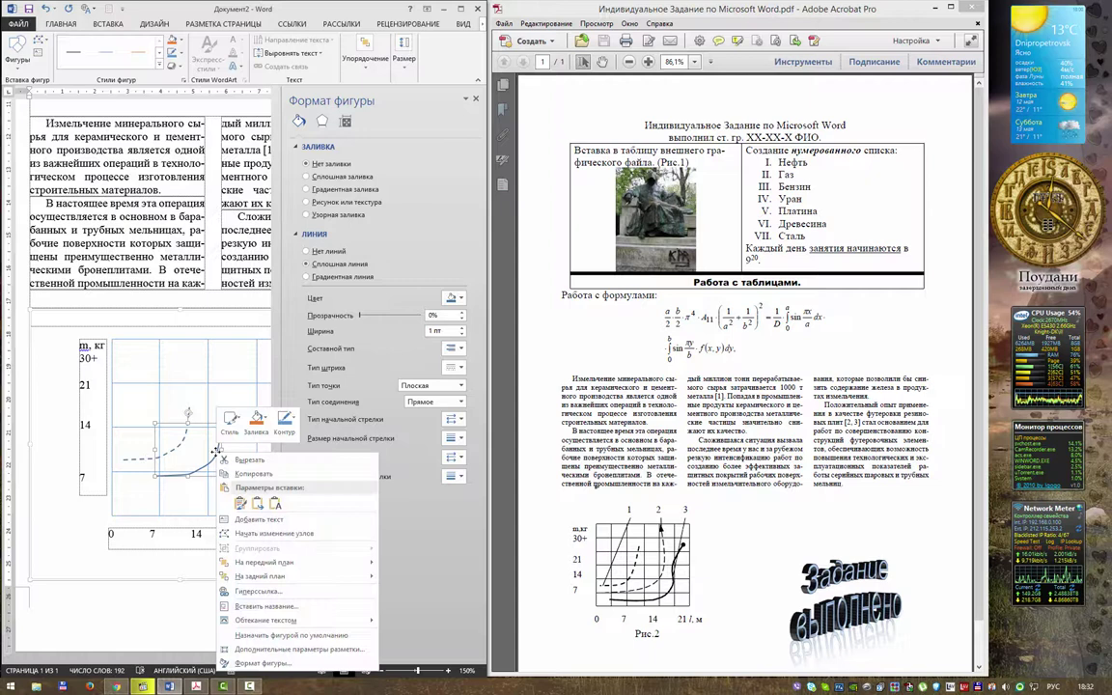
pyautogui.click(274, 533)
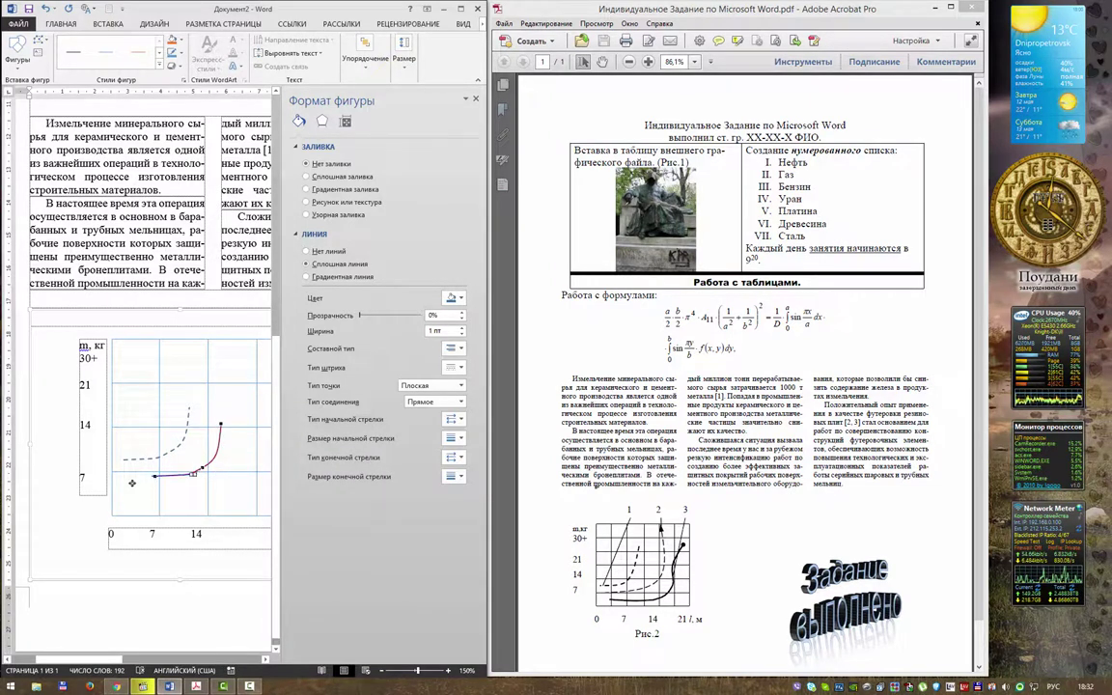
pyautogui.moveTo(154, 478); pyautogui.dragTo(123, 486)
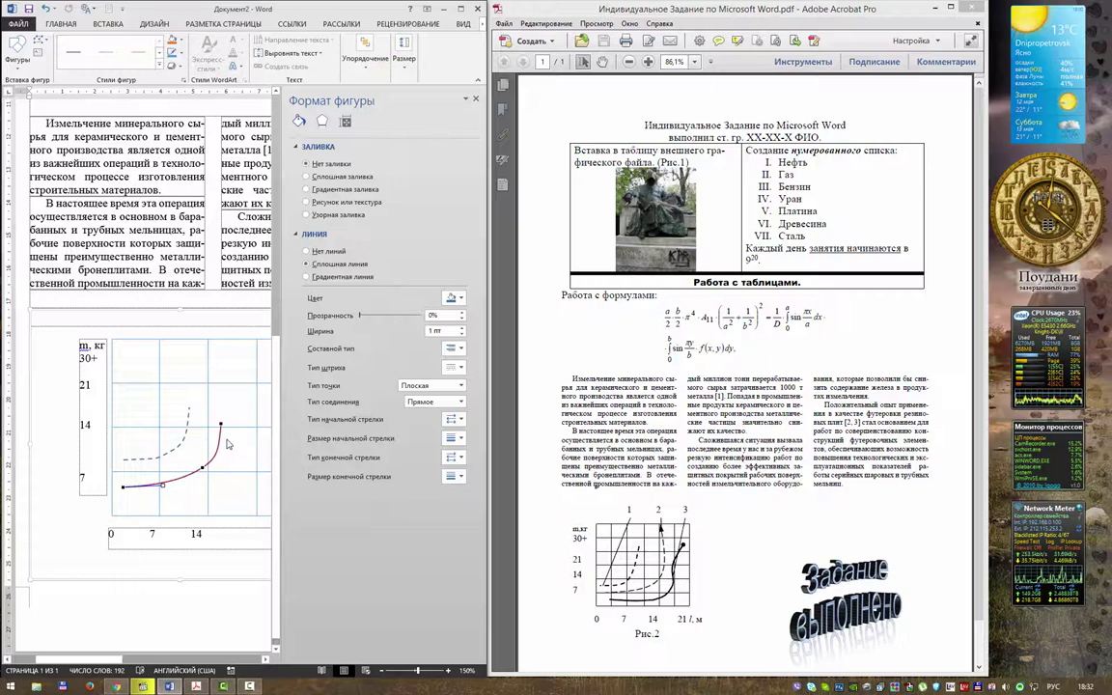
pyautogui.moveTo(220, 423)
pyautogui.mouseDown()
pyautogui.moveTo(203, 349)
pyautogui.moveTo(225, 377)
pyautogui.mouseUp()
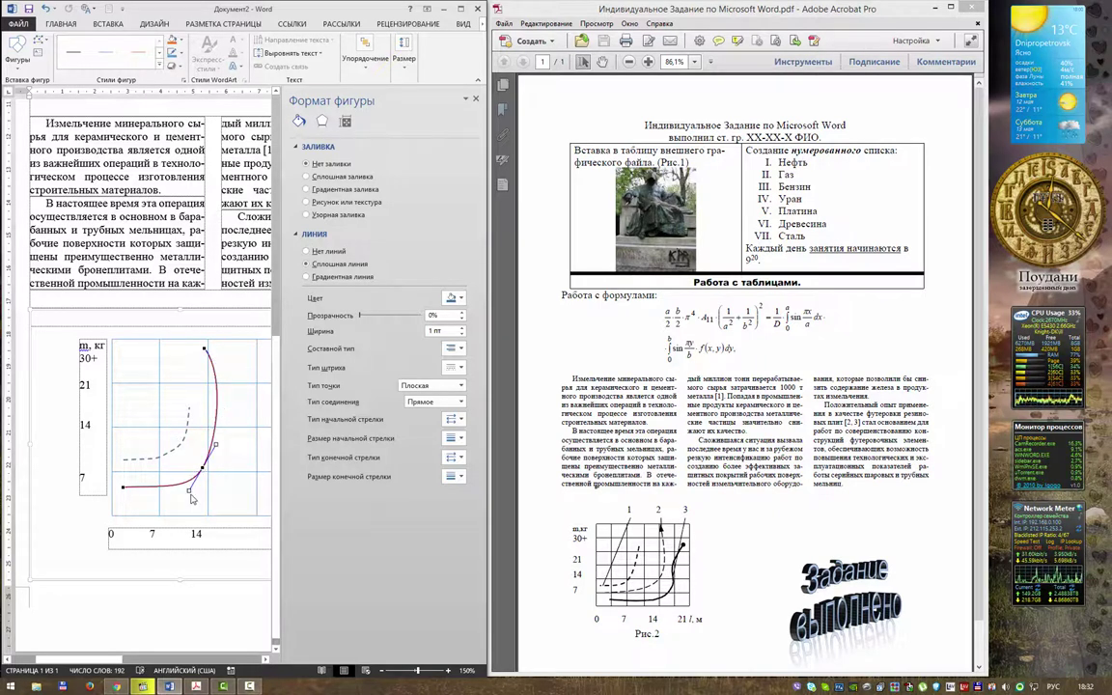
pyautogui.moveTo(189, 488); pyautogui.dragTo(163, 486)
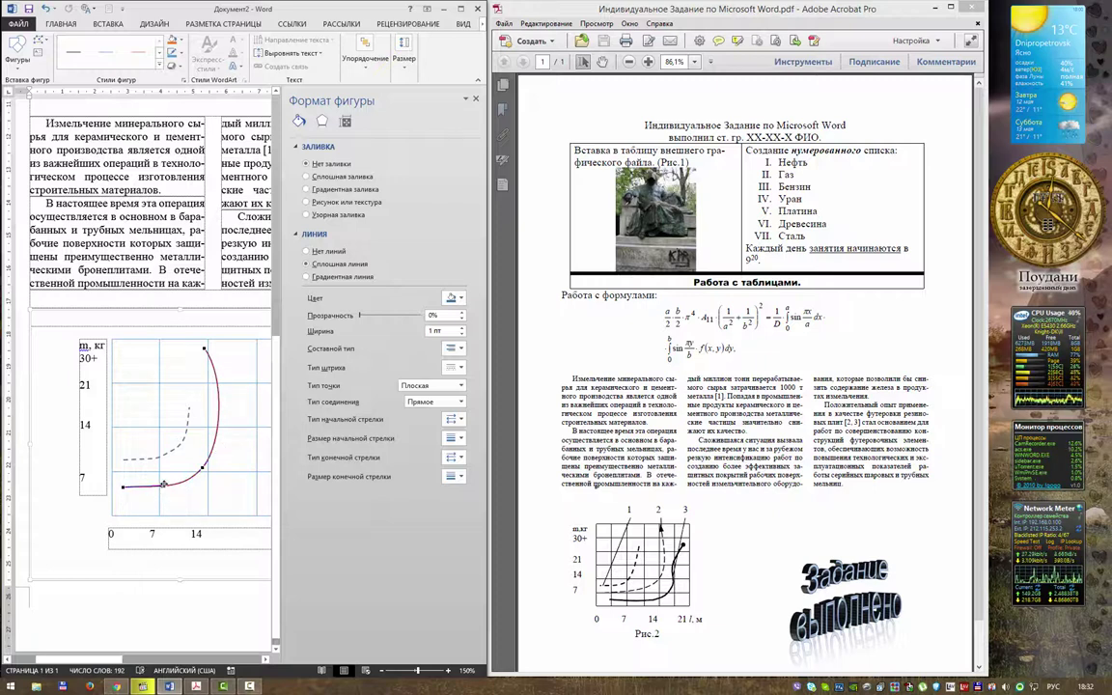
pyautogui.moveTo(165, 483)
pyautogui.mouseDown()
pyautogui.moveTo(186, 489)
pyautogui.moveTo(175, 490)
pyautogui.mouseUp()
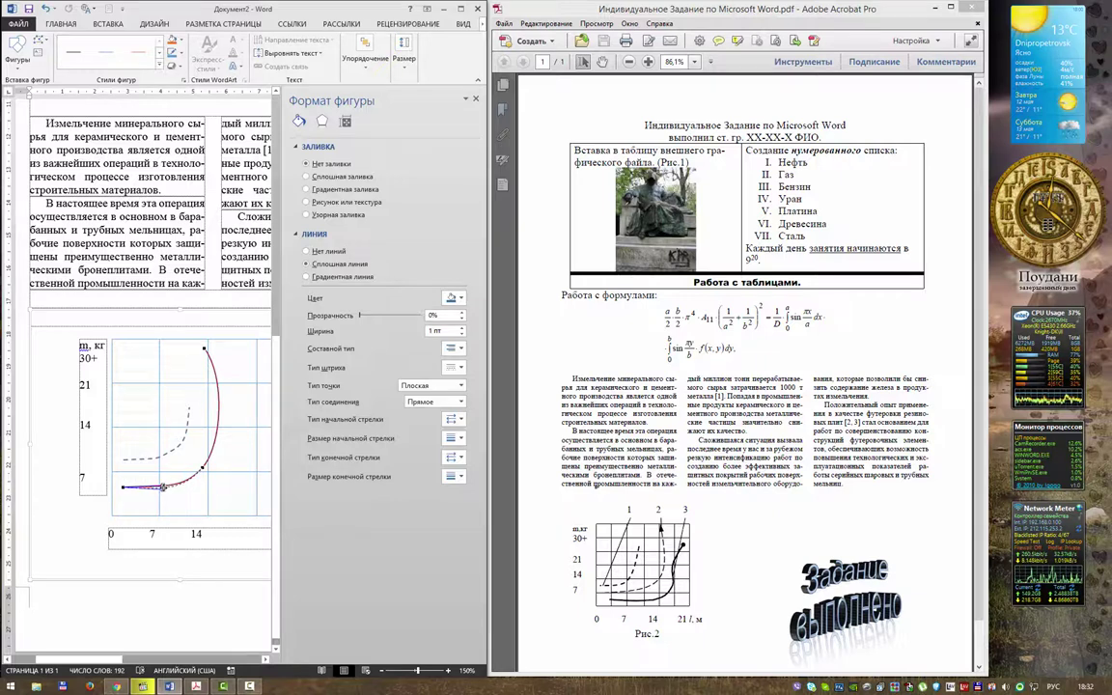
pyautogui.click(209, 485)
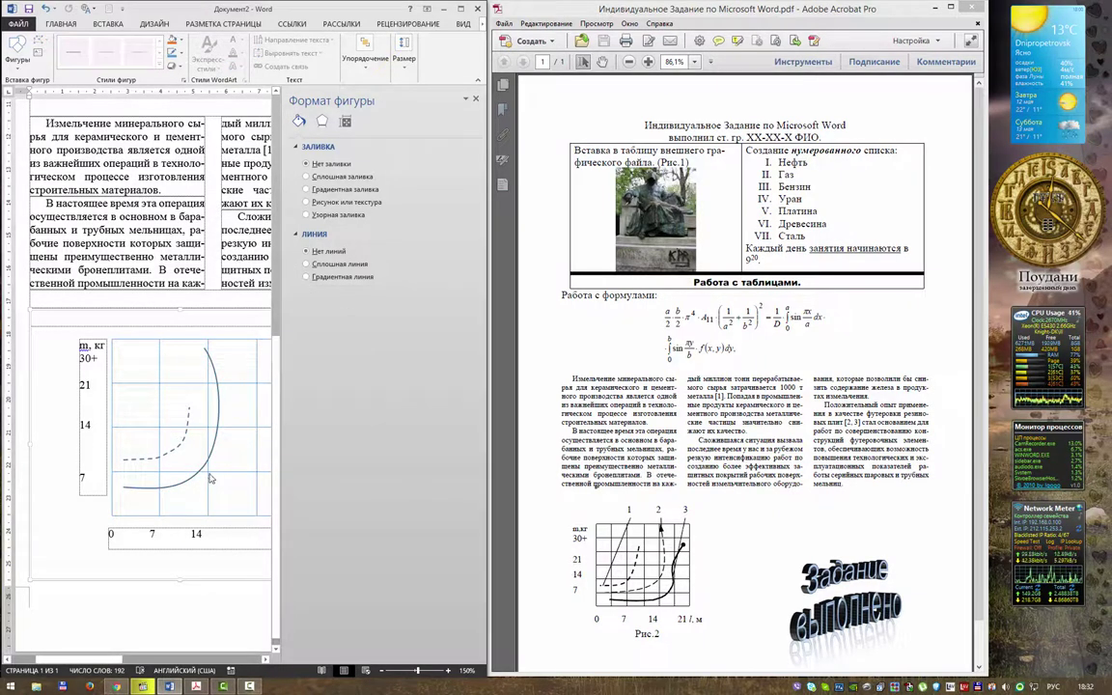
# - Nudge the tall curve's top vertex down and to the right using Edit Points
pyautogui.click(209, 355)
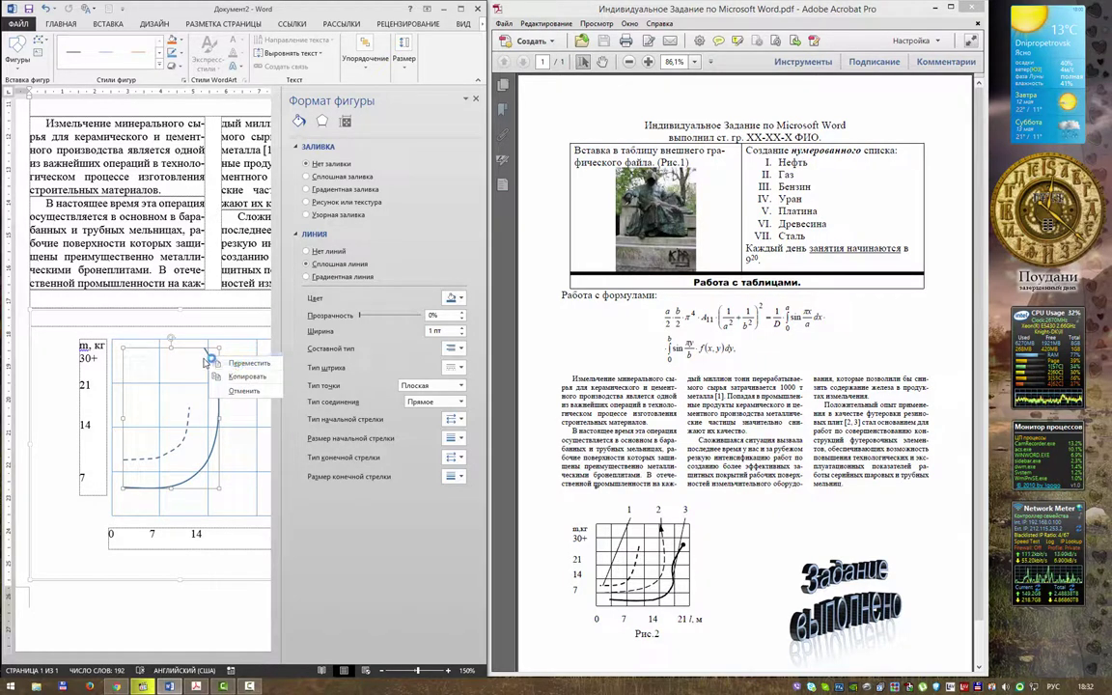
pyautogui.click(206, 360)
pyautogui.rightClick(215, 361)
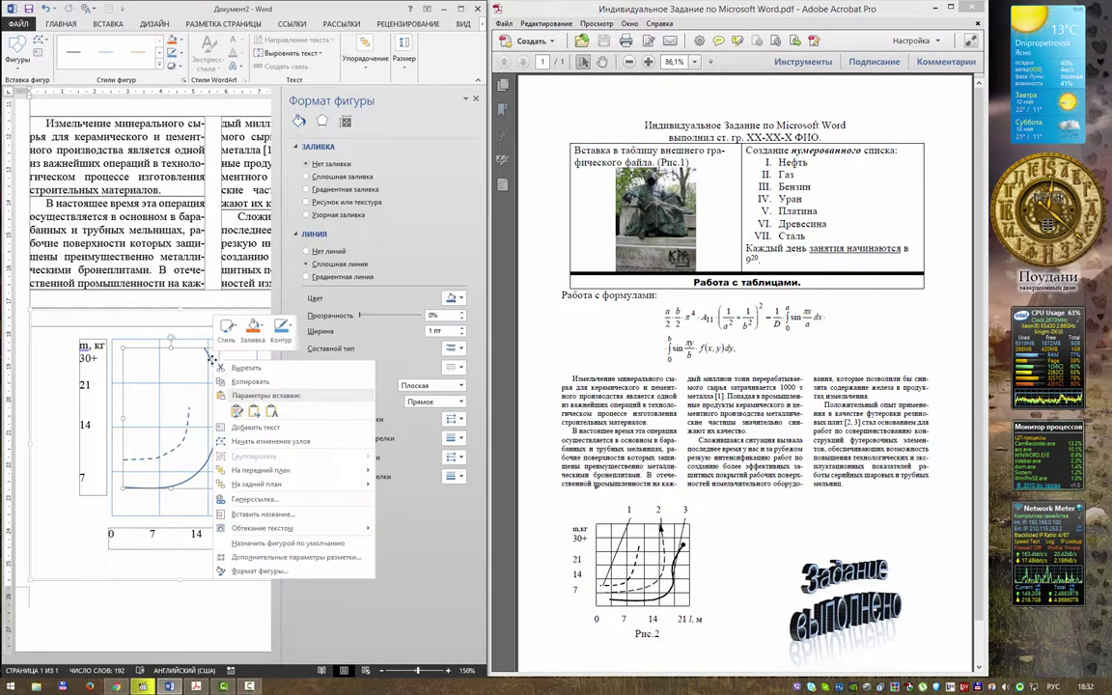
pyautogui.click(253, 403)
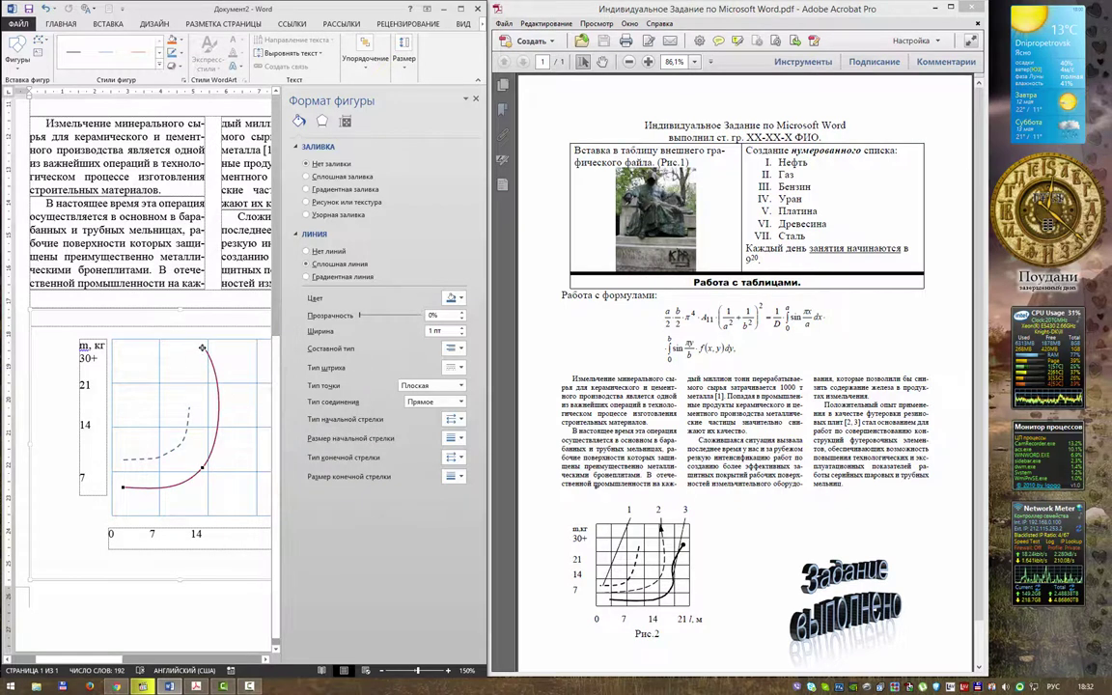
pyautogui.moveTo(203, 348); pyautogui.dragTo(213, 394)
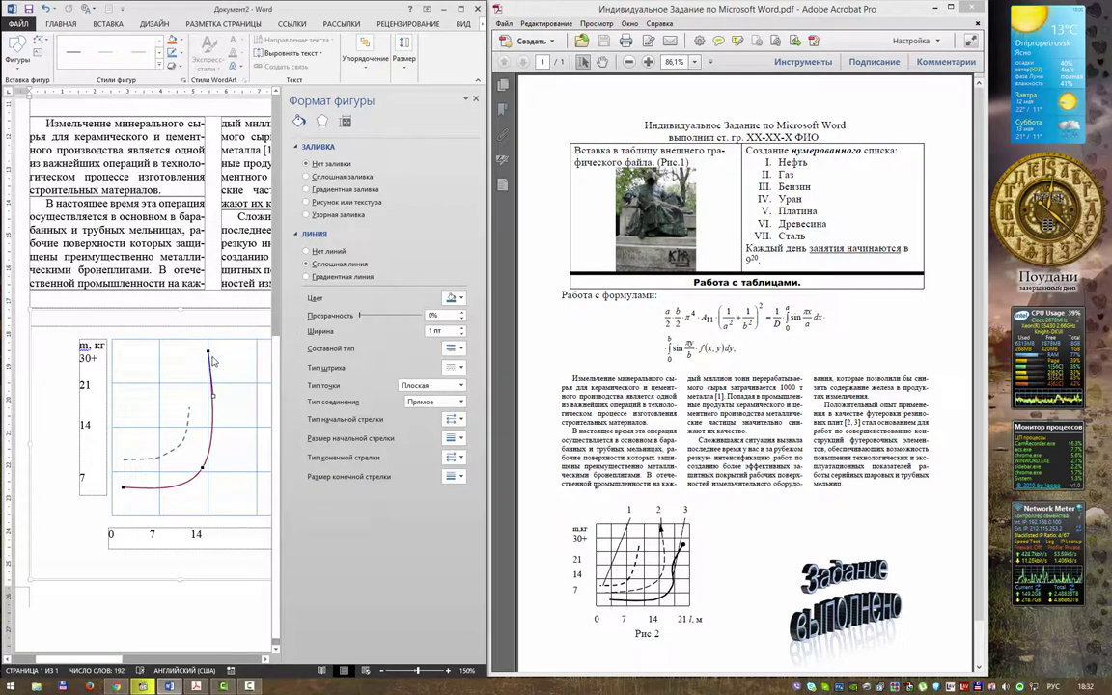
# - Set begin and end arrow types so the curve ends in an arrowhead at its top
pyautogui.click(461, 419)
pyautogui.click(470, 437)
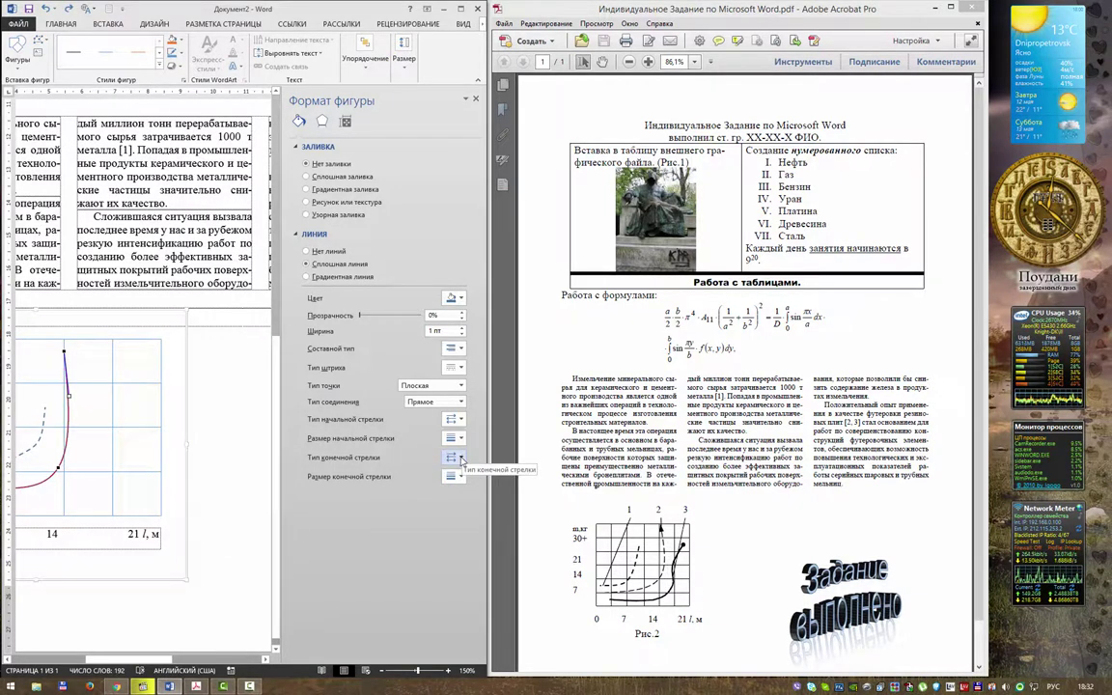
pyautogui.click(461, 458)
pyautogui.click(472, 475)
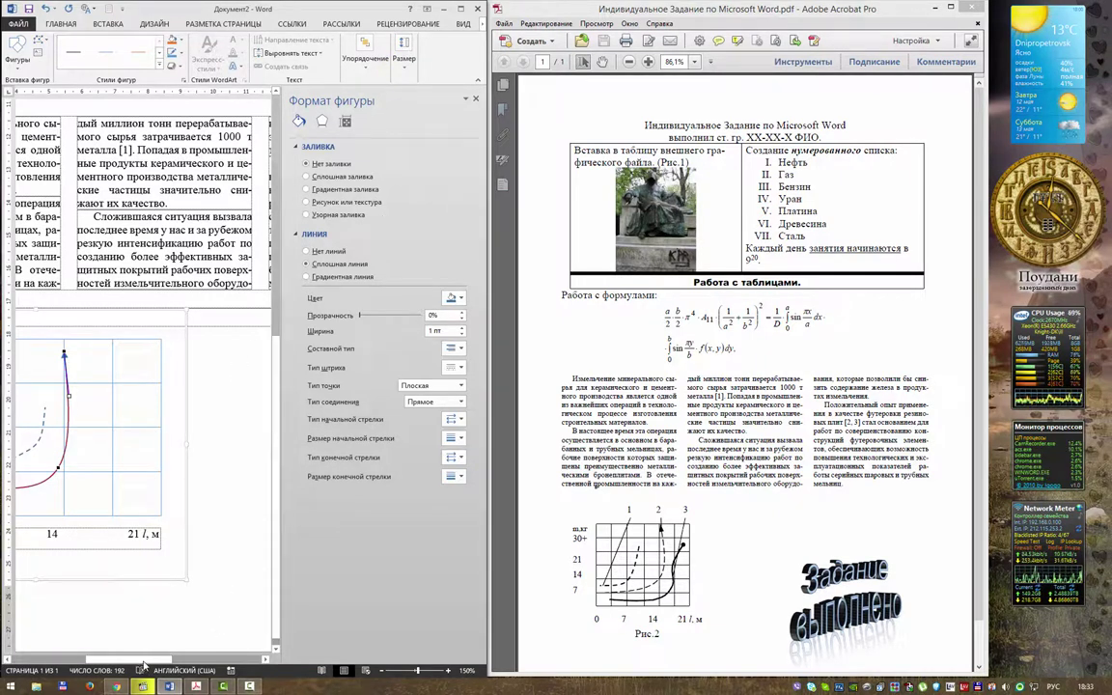
pyautogui.moveTo(140, 660); pyautogui.dragTo(113, 662)
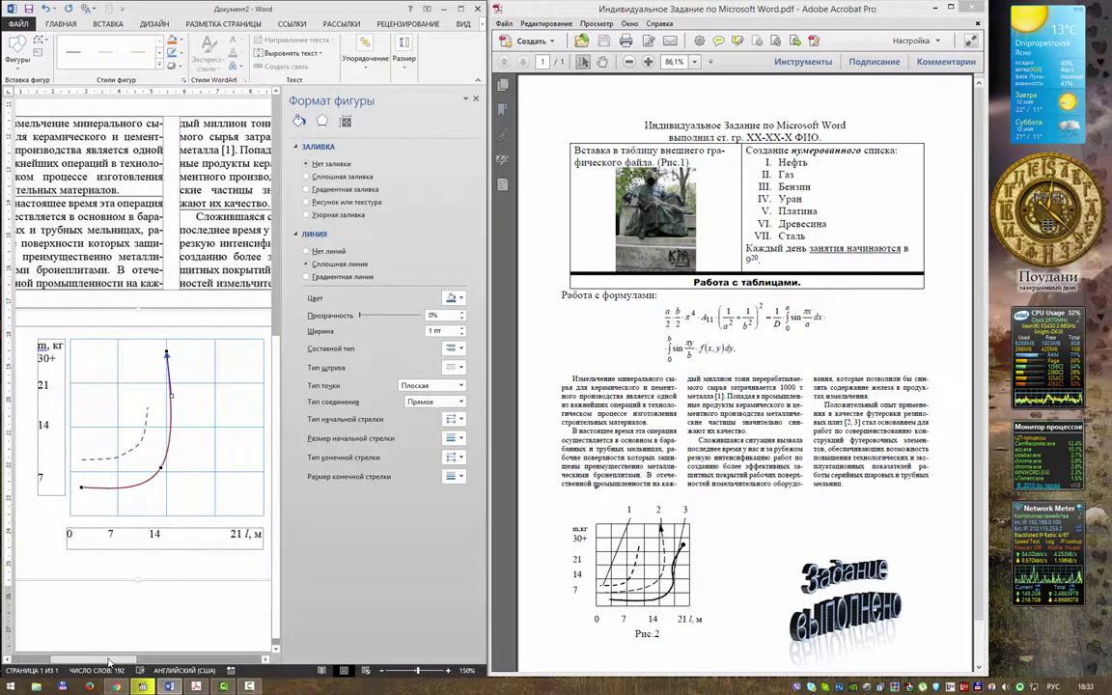
pyautogui.click(169, 432)
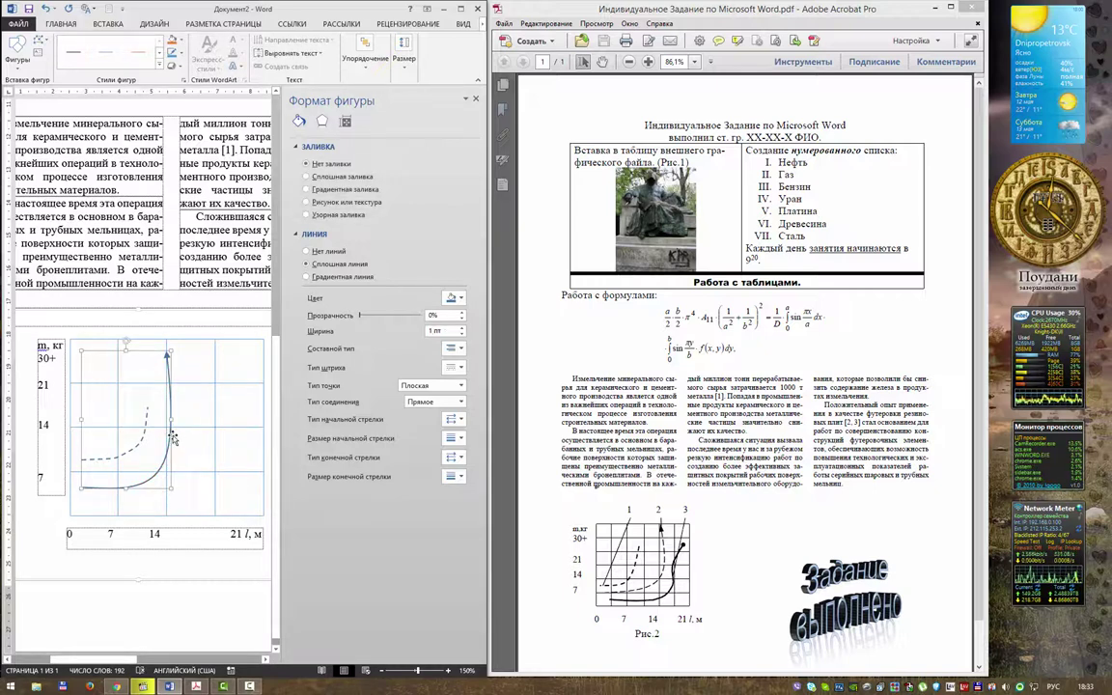
# - Dash the tall arrow curve, widen the short curve to 1,25 pt, and duplicate the tall curve rightward
pyautogui.click(461, 367)
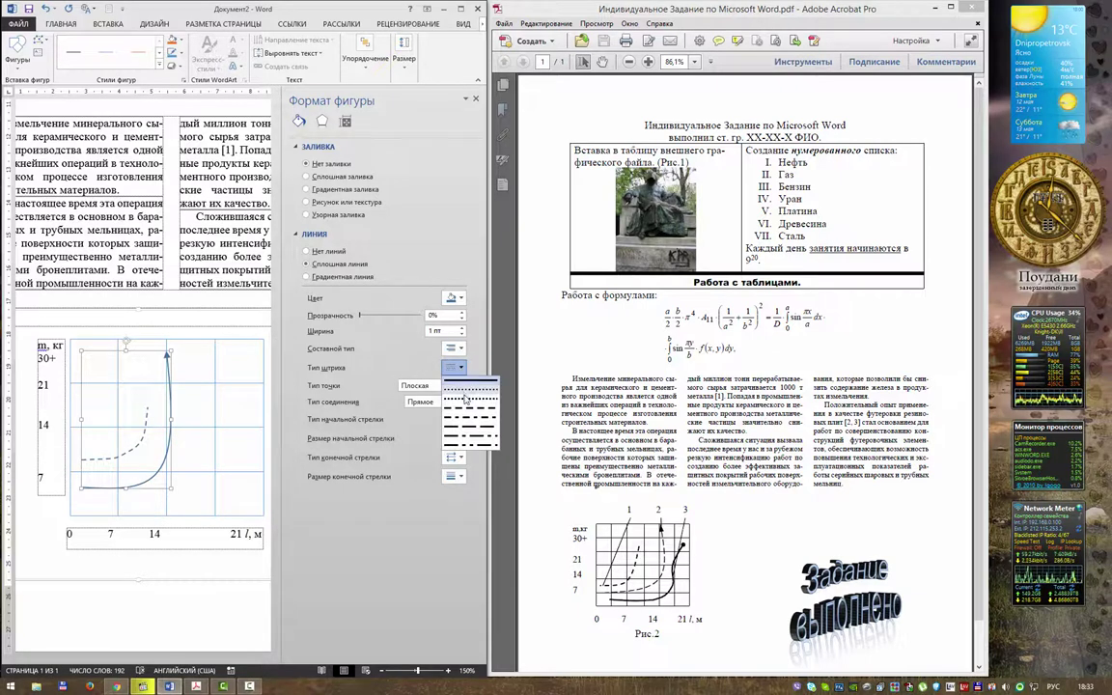
pyautogui.click(465, 405)
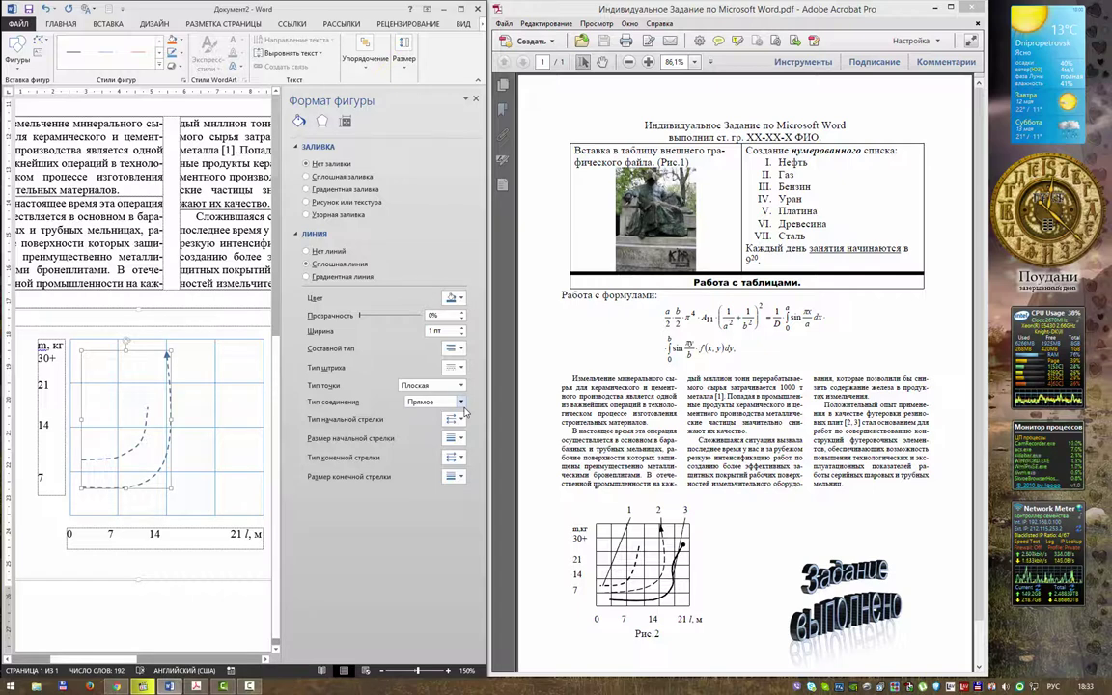
pyautogui.click(145, 425)
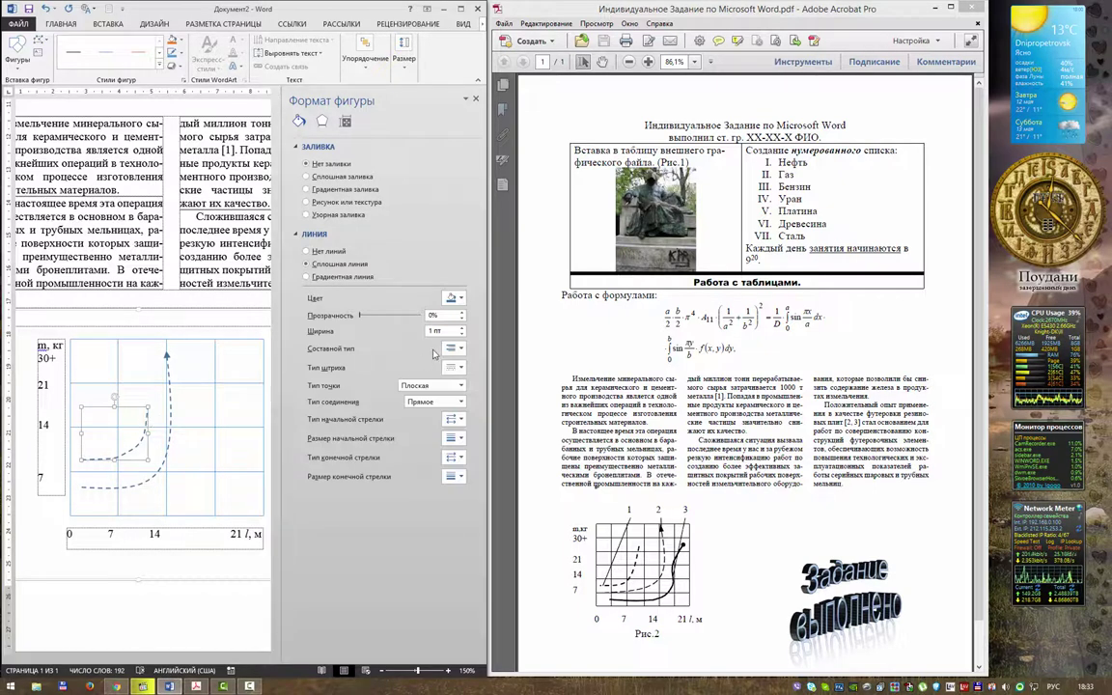
pyautogui.click(462, 329)
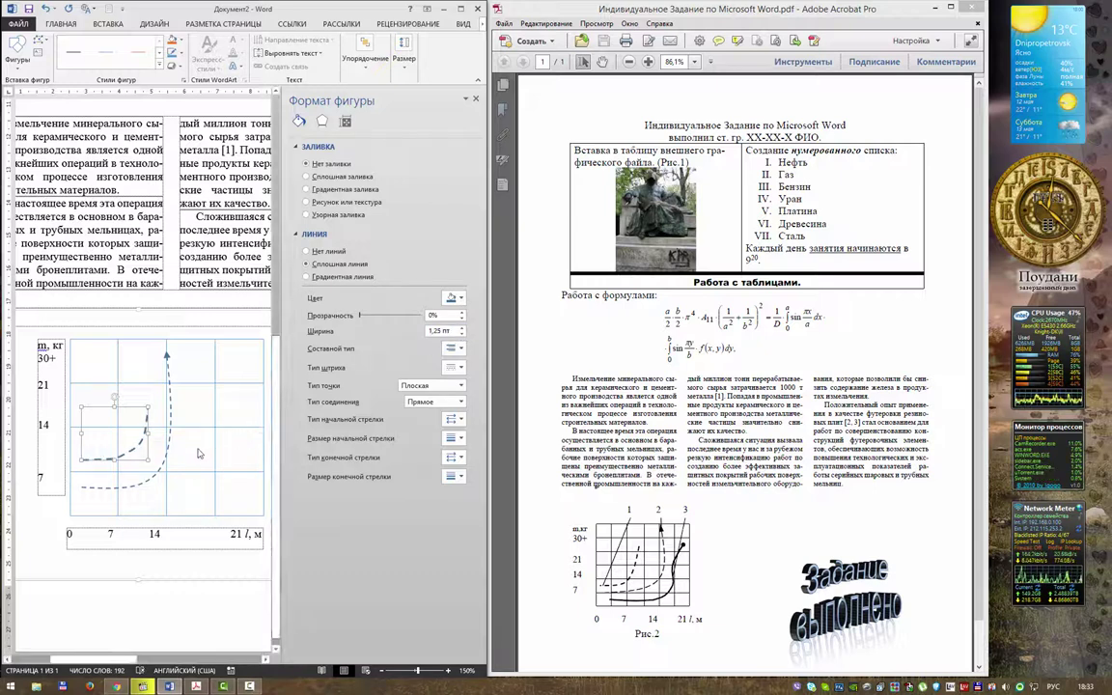
pyautogui.click(168, 450)
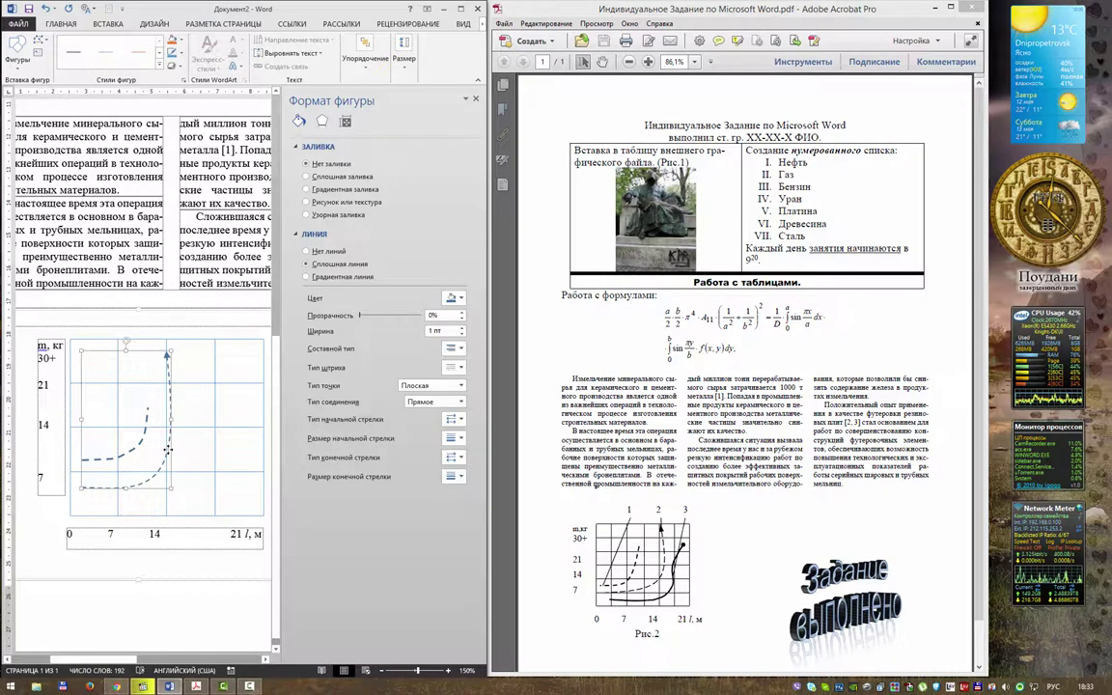
pyautogui.moveTo(168, 450); pyautogui.dragTo(218, 464)
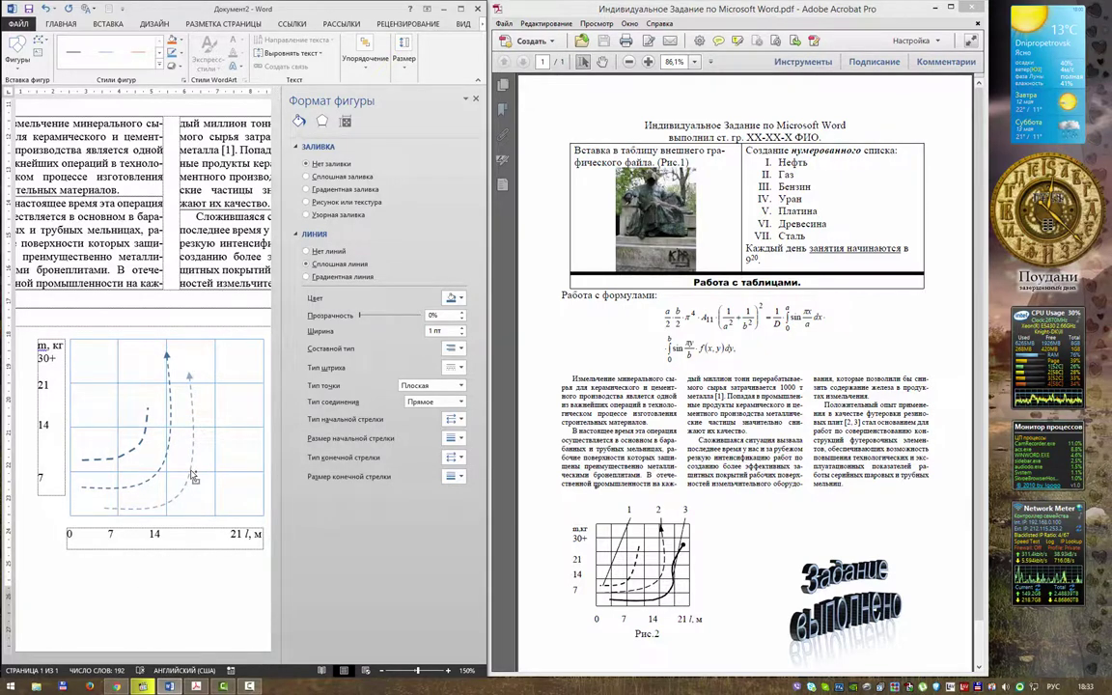
# - Position the copy and edit its points, moving the top vertex right toward 21
pyautogui.moveTo(209, 473); pyautogui.dragTo(193, 470)
pyautogui.rightClick(193, 470)
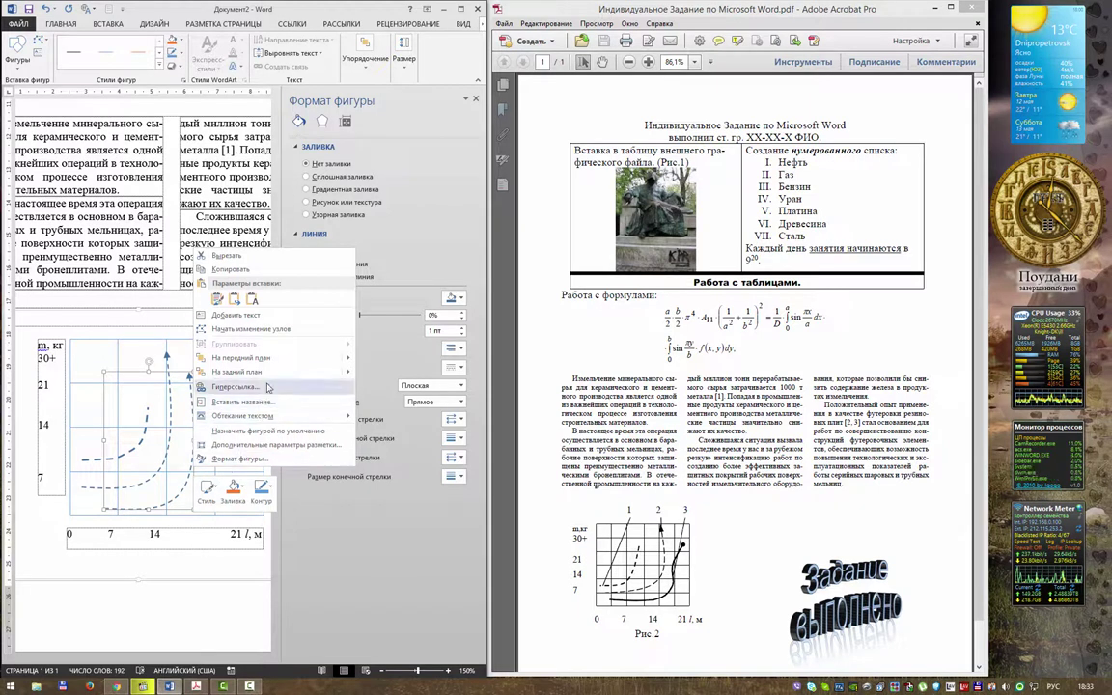
pyautogui.click(249, 303)
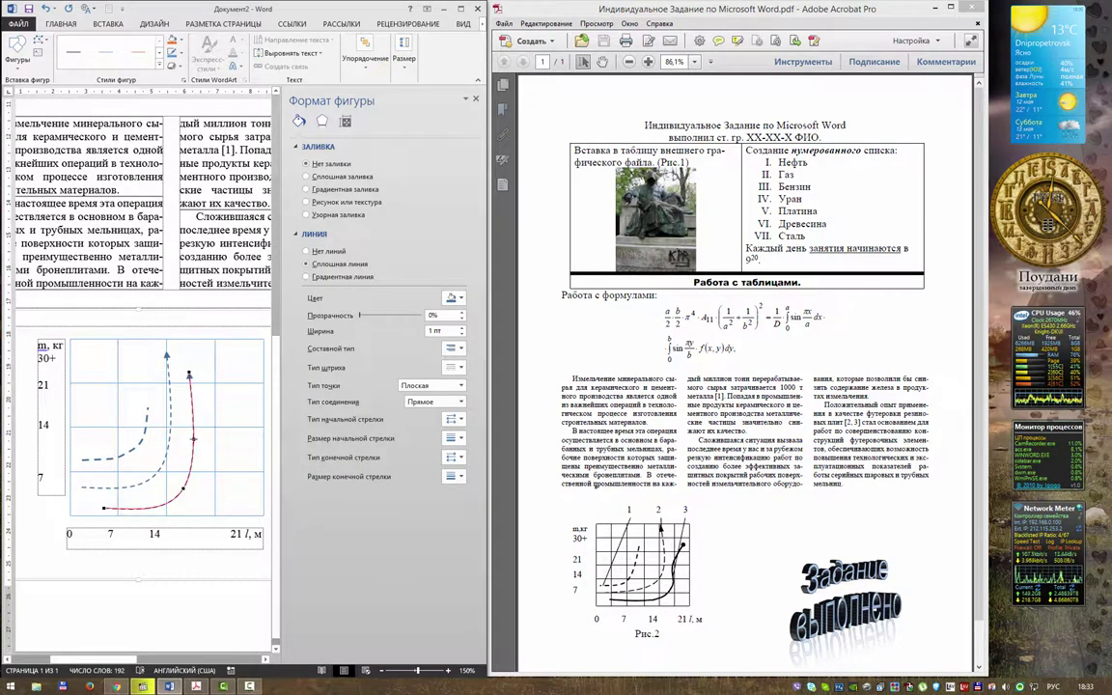
pyautogui.click(205, 439)
pyautogui.moveTo(205, 439); pyautogui.dragTo(204, 442)
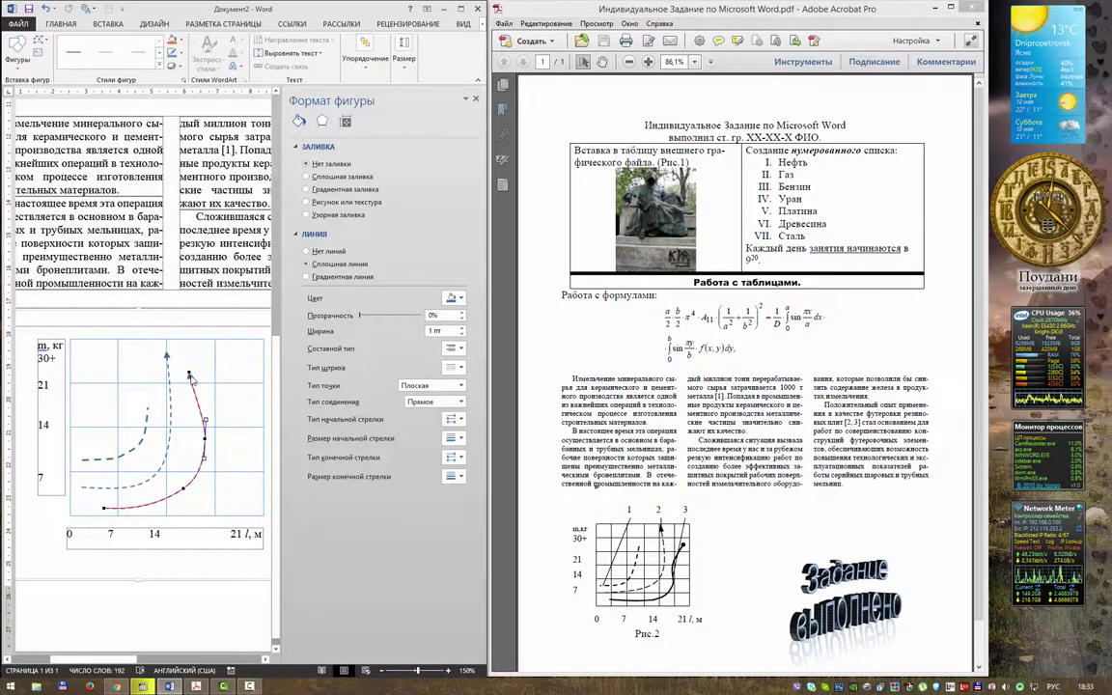
pyautogui.moveTo(189, 375); pyautogui.dragTo(223, 372)
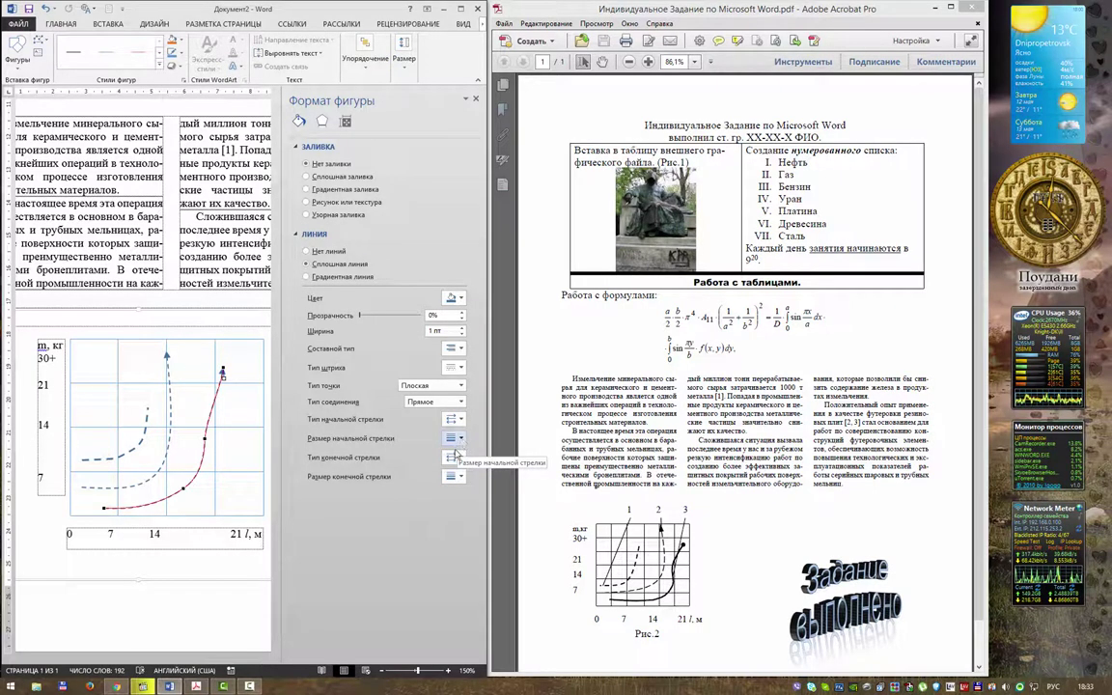
# - Give the copied curve an Oval end tip, shift its lower bend right, and set width 2 pt
pyautogui.click(460, 458)
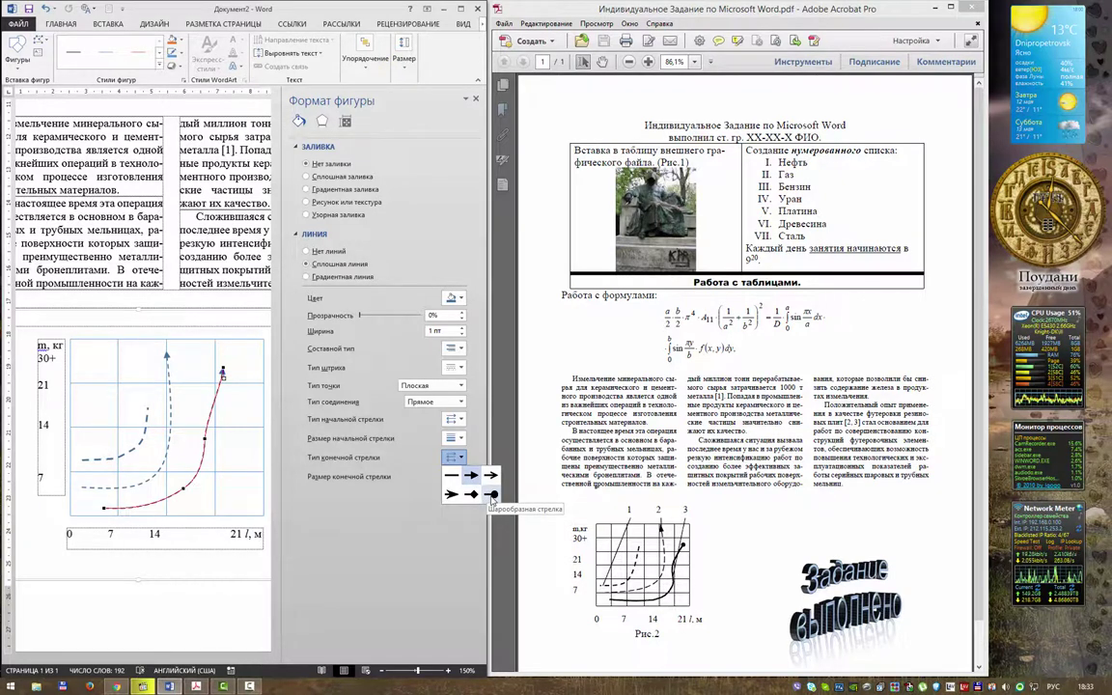
pyautogui.click(492, 496)
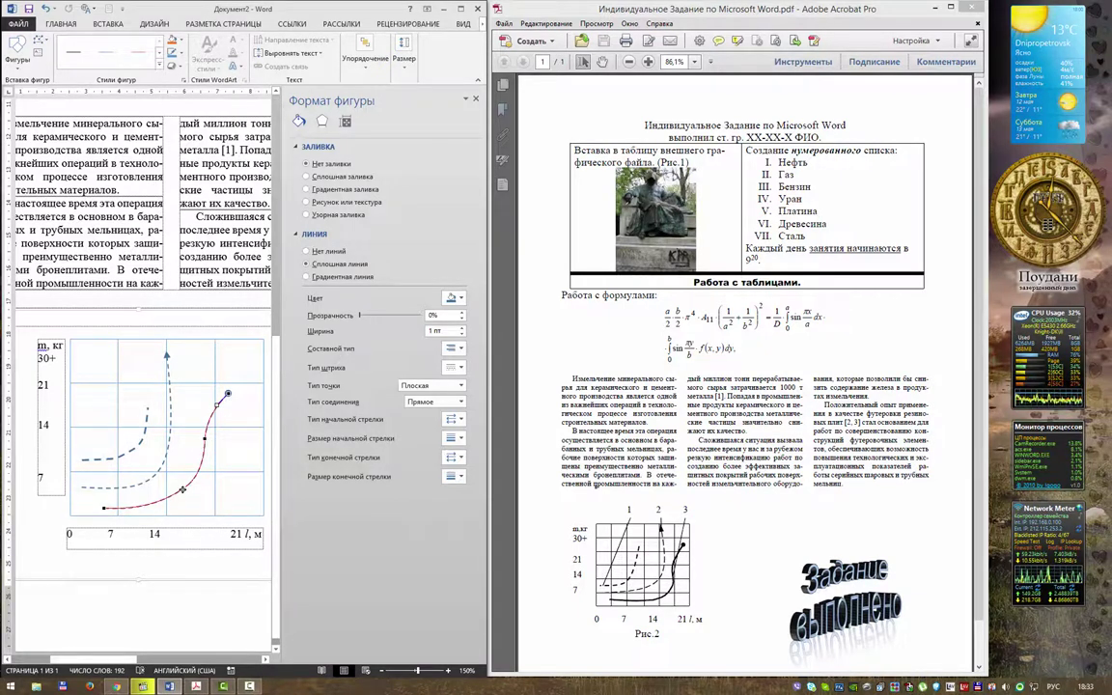
pyautogui.moveTo(182, 490); pyautogui.dragTo(203, 495)
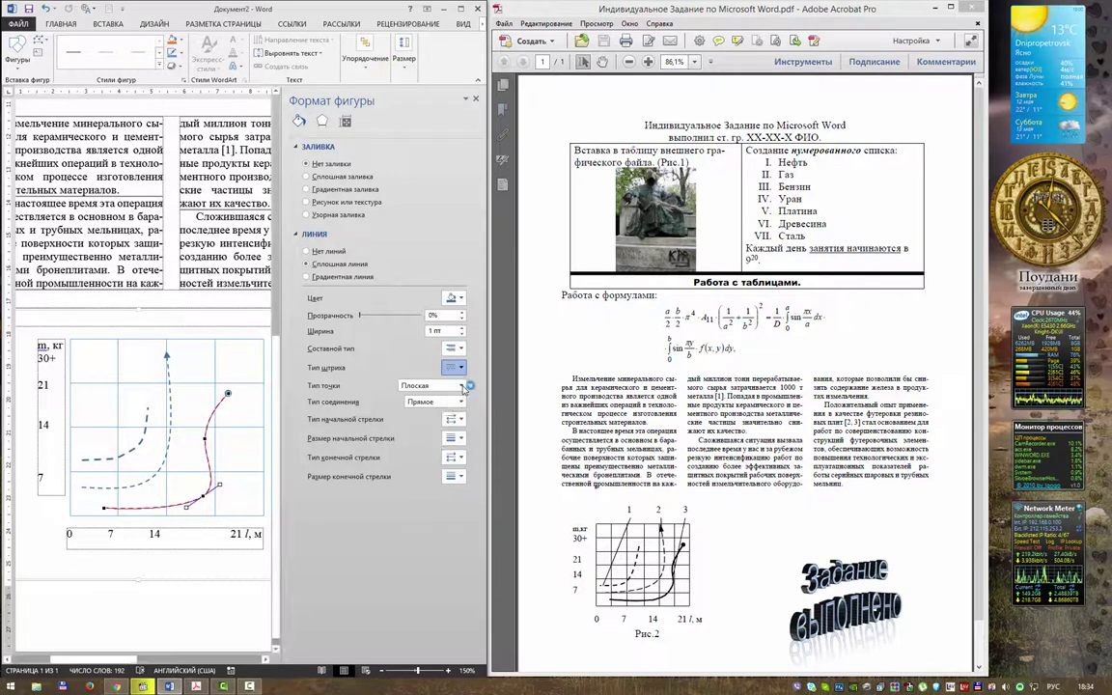
pyautogui.click(463, 329)
pyautogui.click(462, 329)
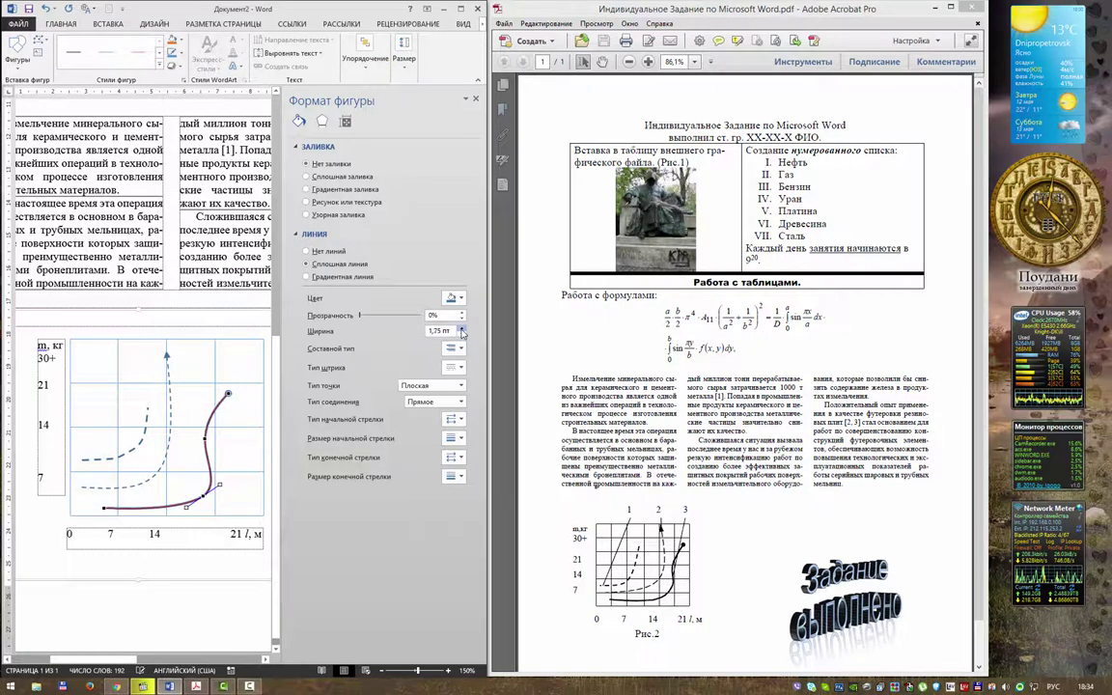
pyautogui.click(463, 329)
pyautogui.click(461, 329)
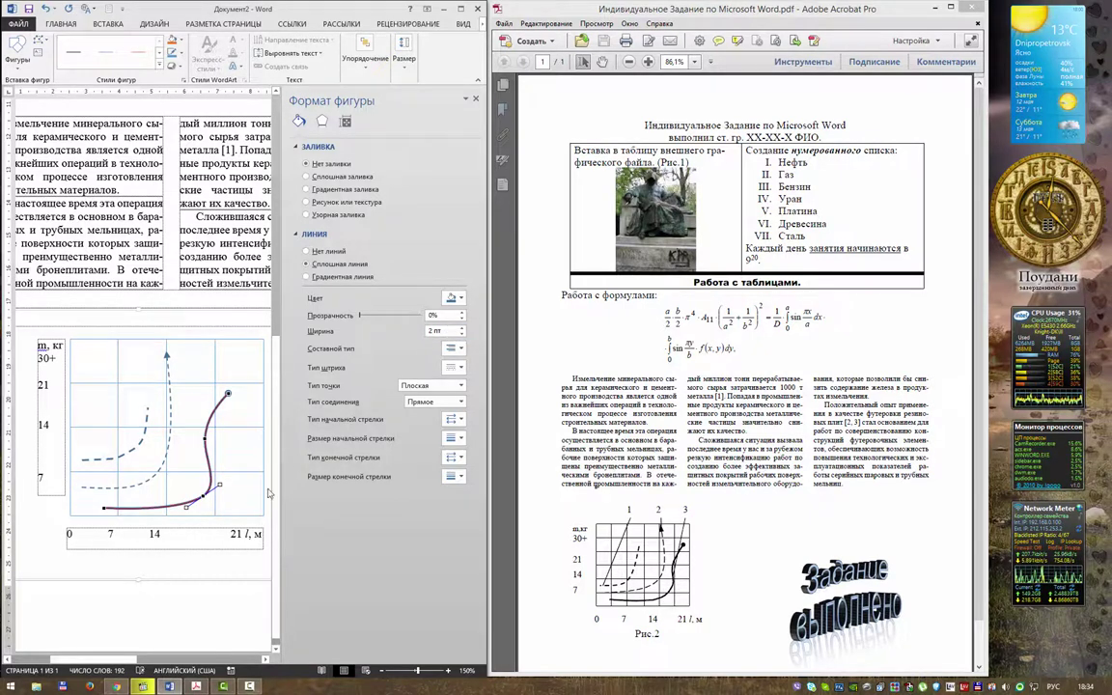
pyautogui.click(44, 528)
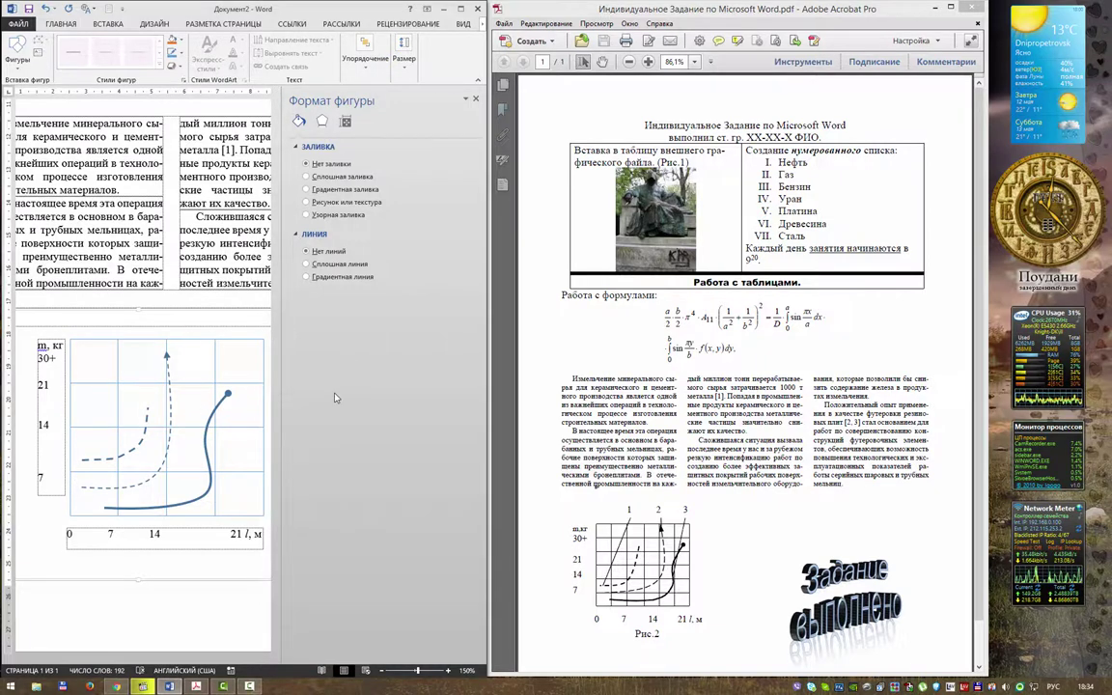
# - Close the Format Shape pane and drag the chart canvas slightly lower beneath the three text columns
pyautogui.moveTo(614, 500); pyautogui.dragTo(698, 519)
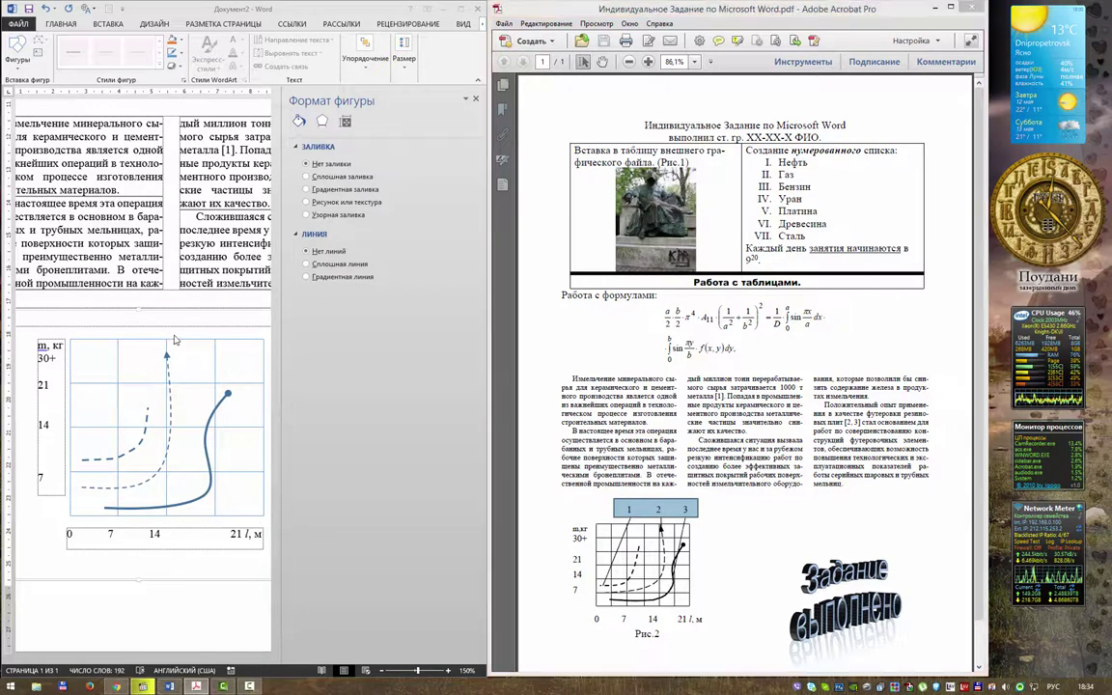
pyautogui.click(475, 99)
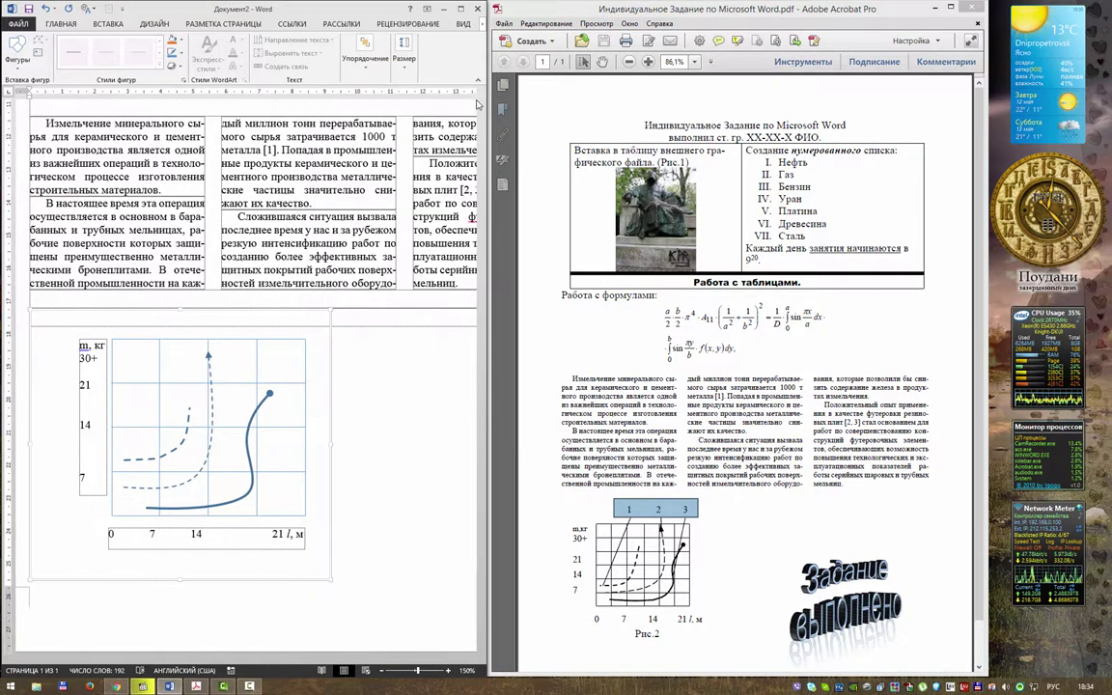
pyautogui.click(285, 336)
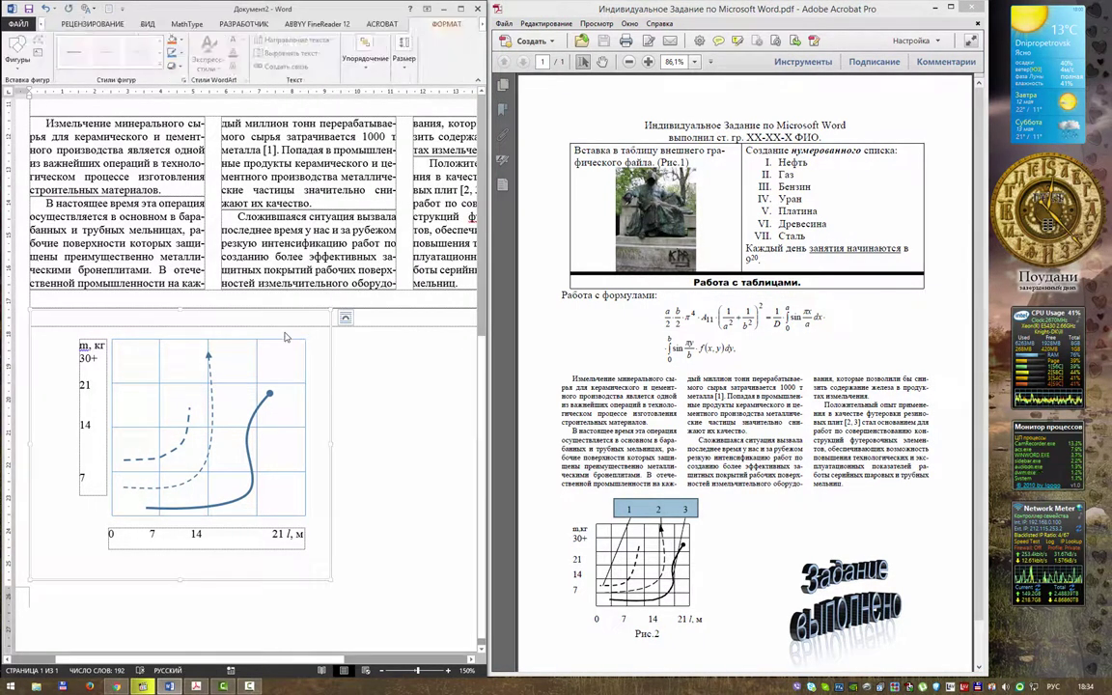
pyautogui.click(345, 319)
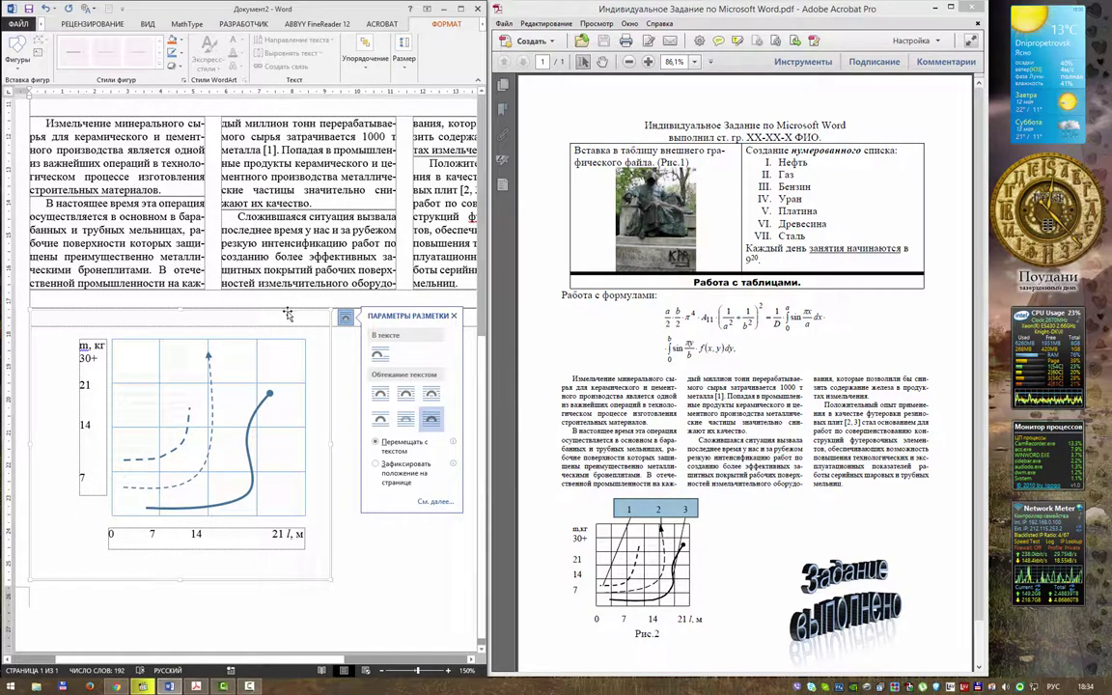
pyautogui.moveTo(294, 310); pyautogui.dragTo(289, 306)
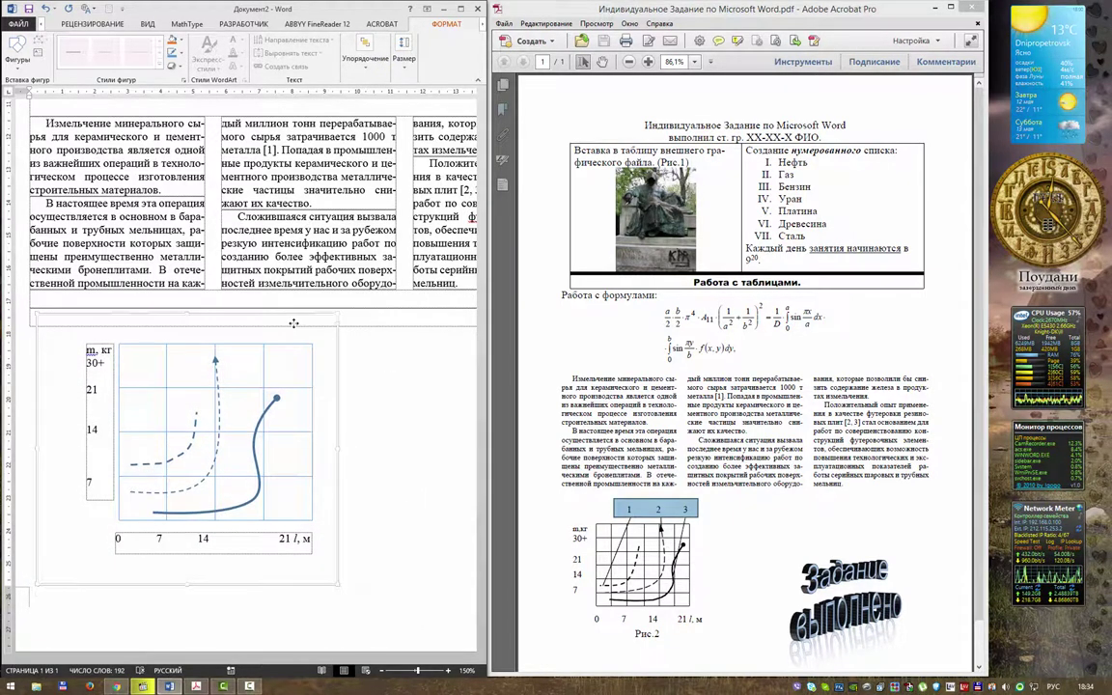
pyautogui.moveTo(289, 307); pyautogui.dragTo(290, 325)
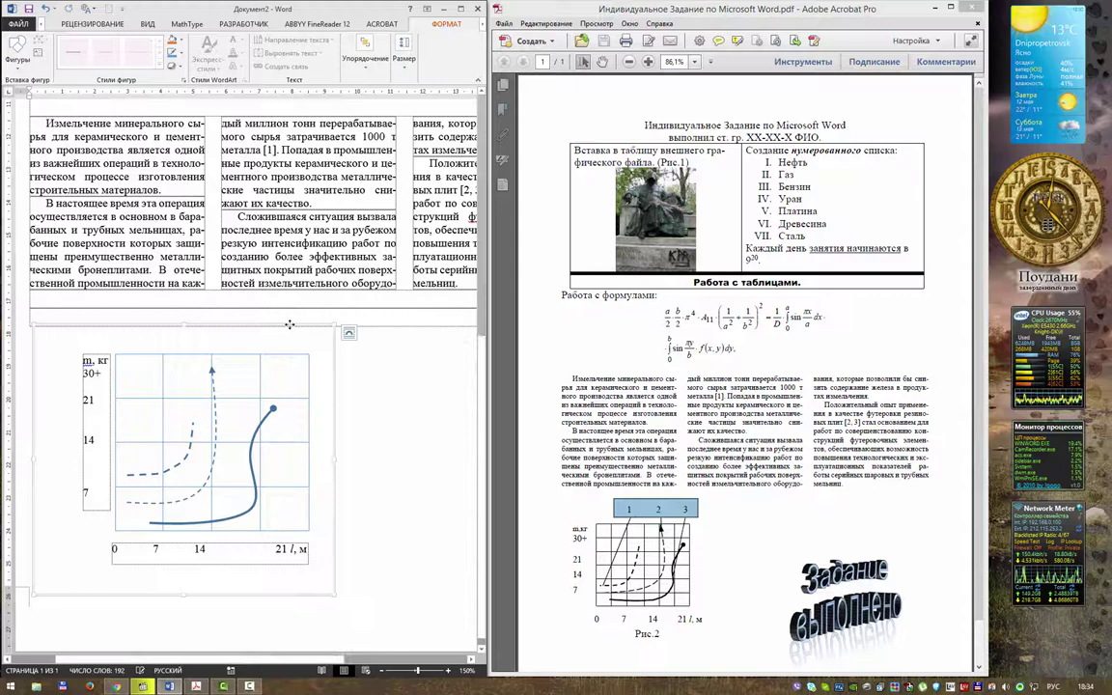
pyautogui.click(349, 334)
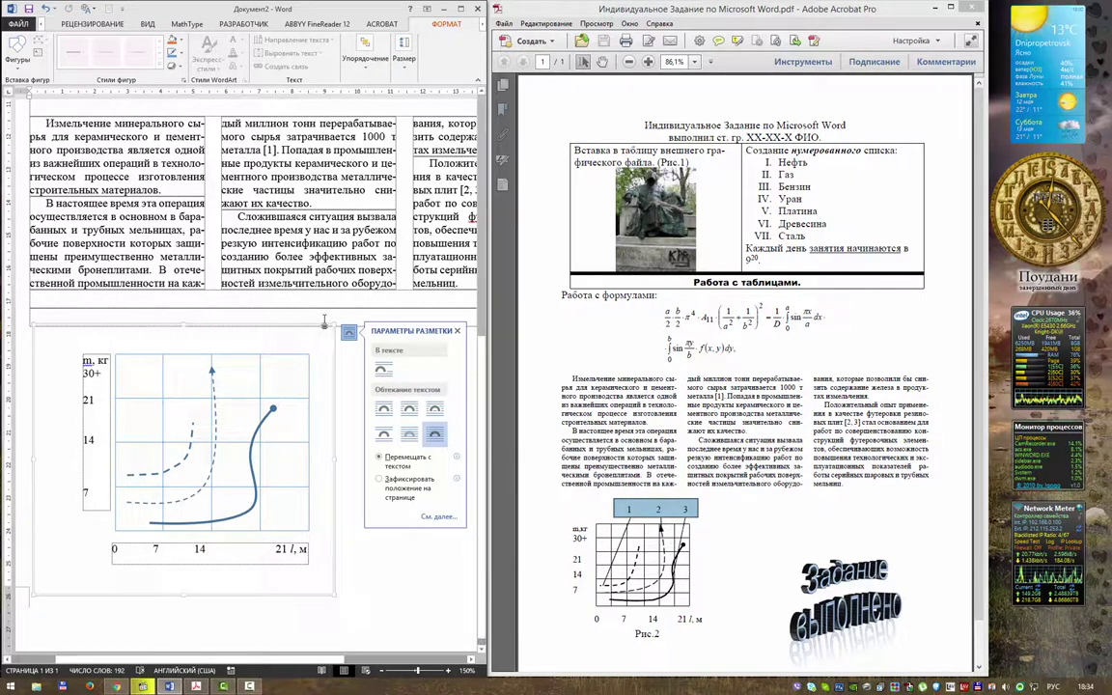
pyautogui.click(296, 278)
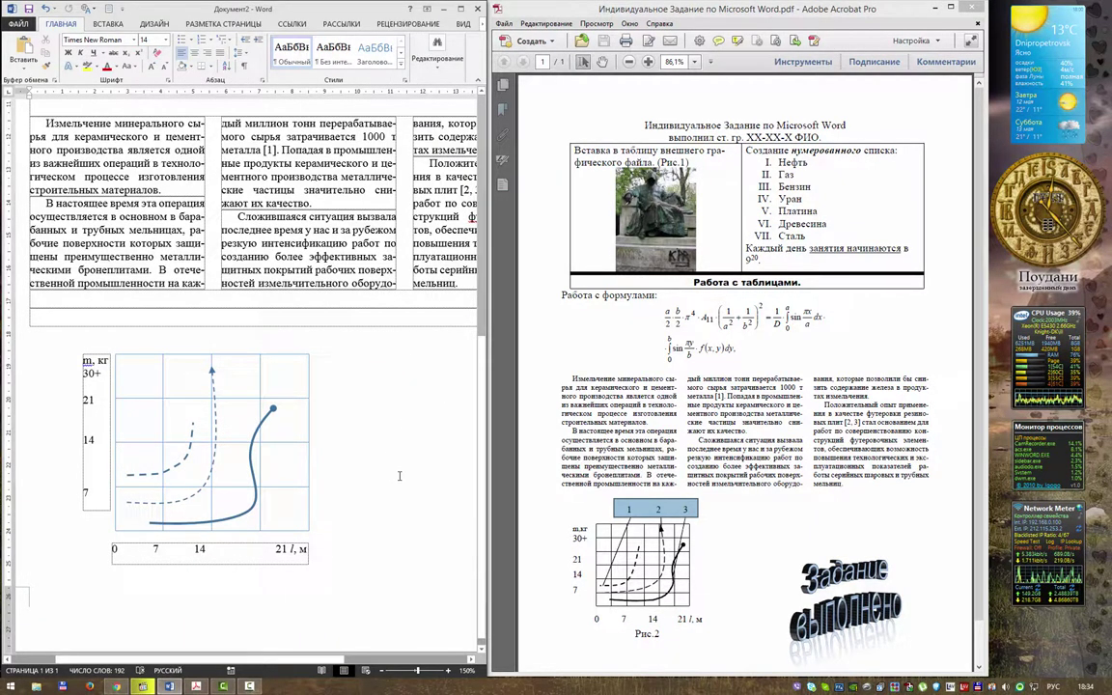
# - Copy 'Задание выполнено' from the PDF, maximize Word, and paste it into a light-blue WordArt
pyautogui.moveTo(761, 530); pyautogui.dragTo(919, 650)
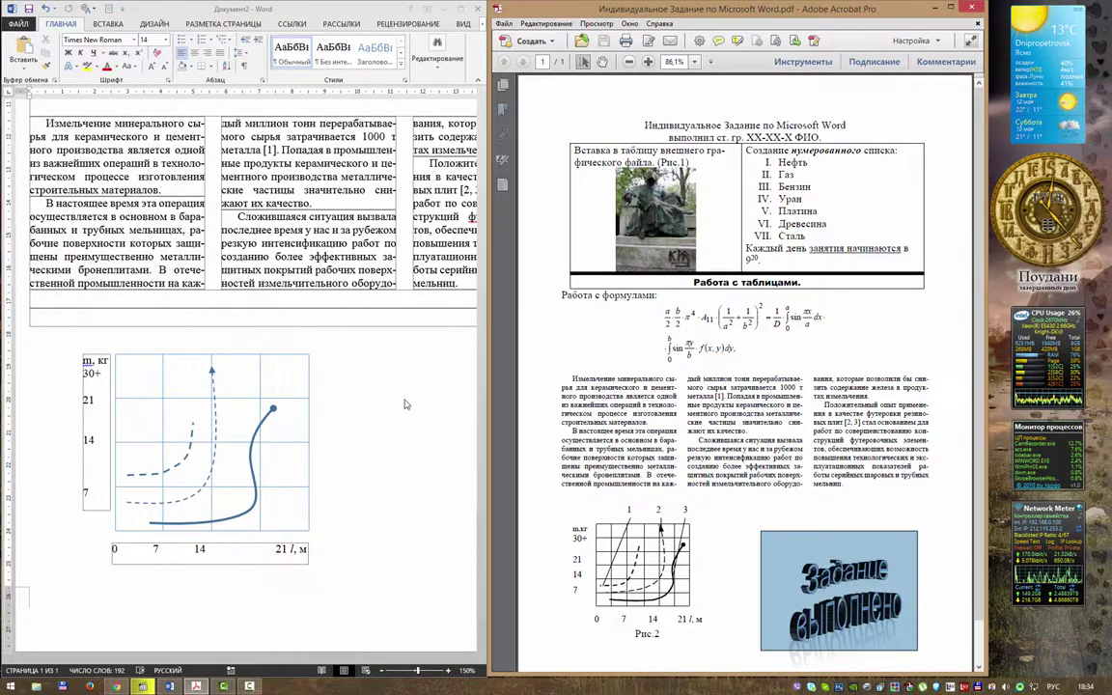
pyautogui.doubleClick(416, 8)
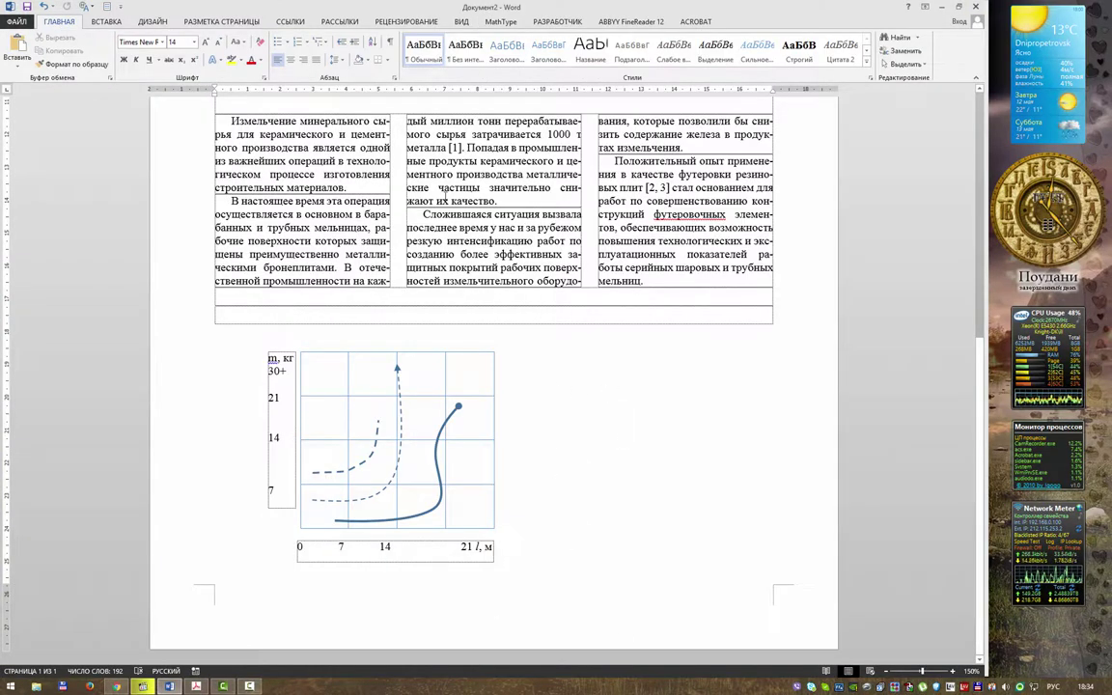
pyautogui.scroll(2, 493, 367)
pyautogui.click(107, 21)
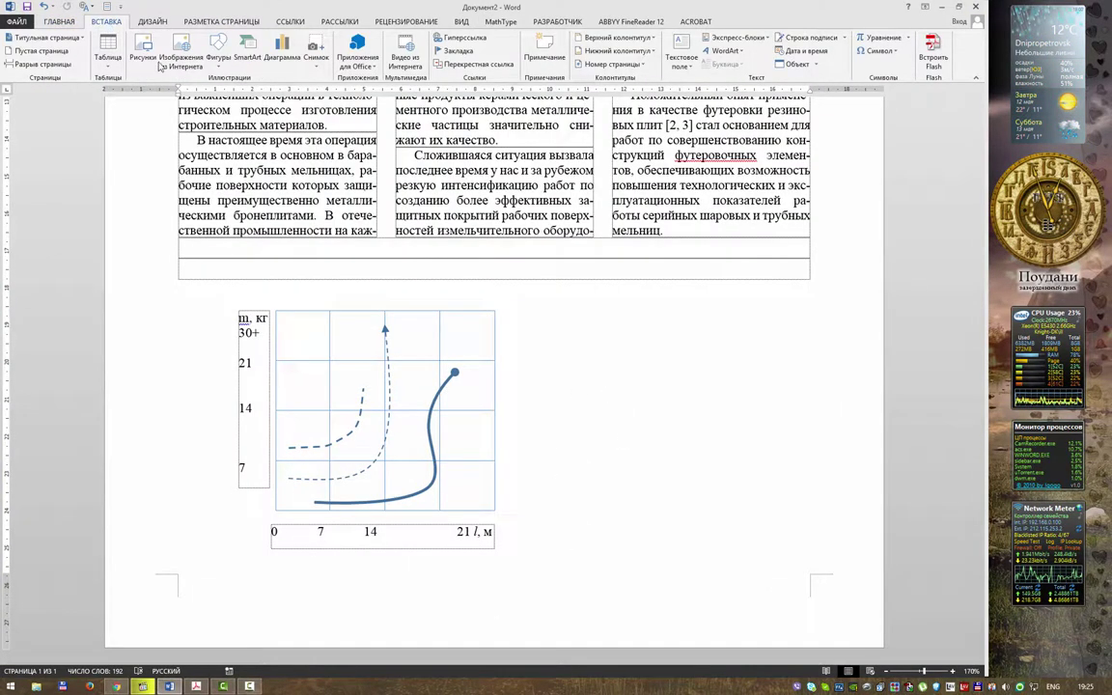
pyautogui.click(742, 51)
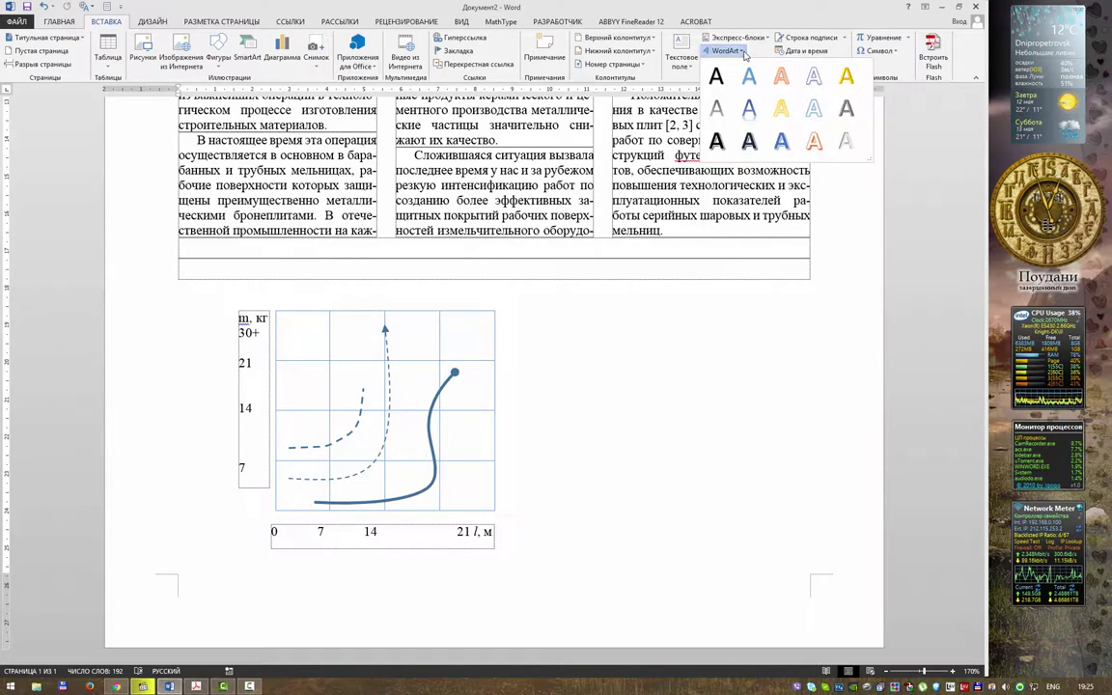
pyautogui.click(744, 52)
pyautogui.click(741, 51)
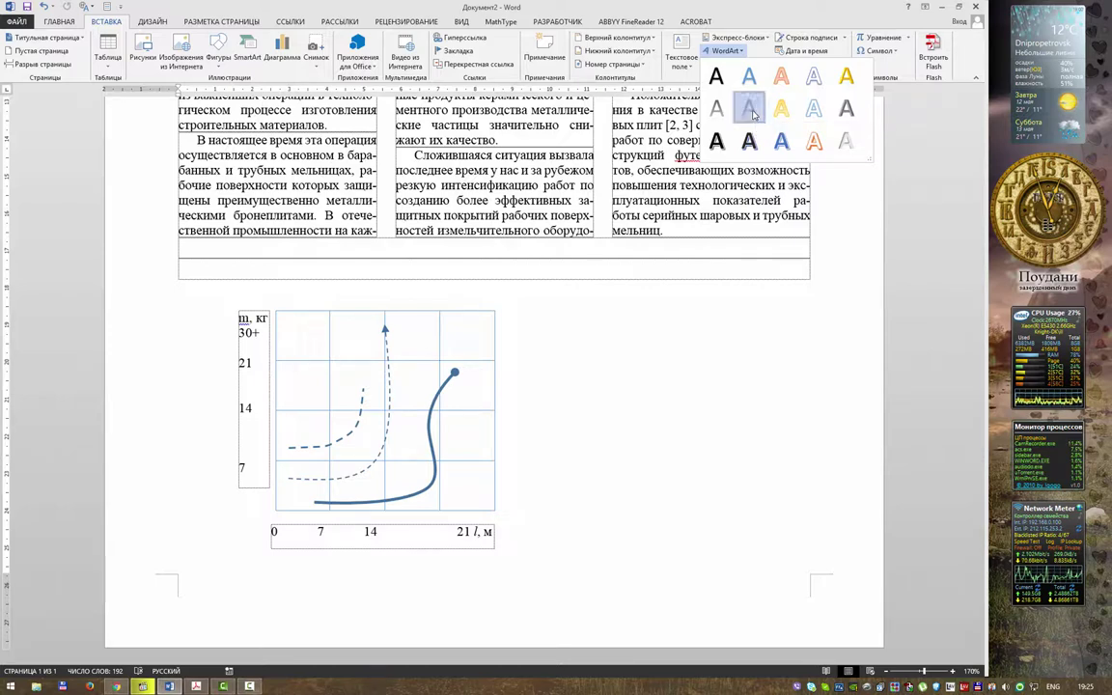
pyautogui.click(717, 109)
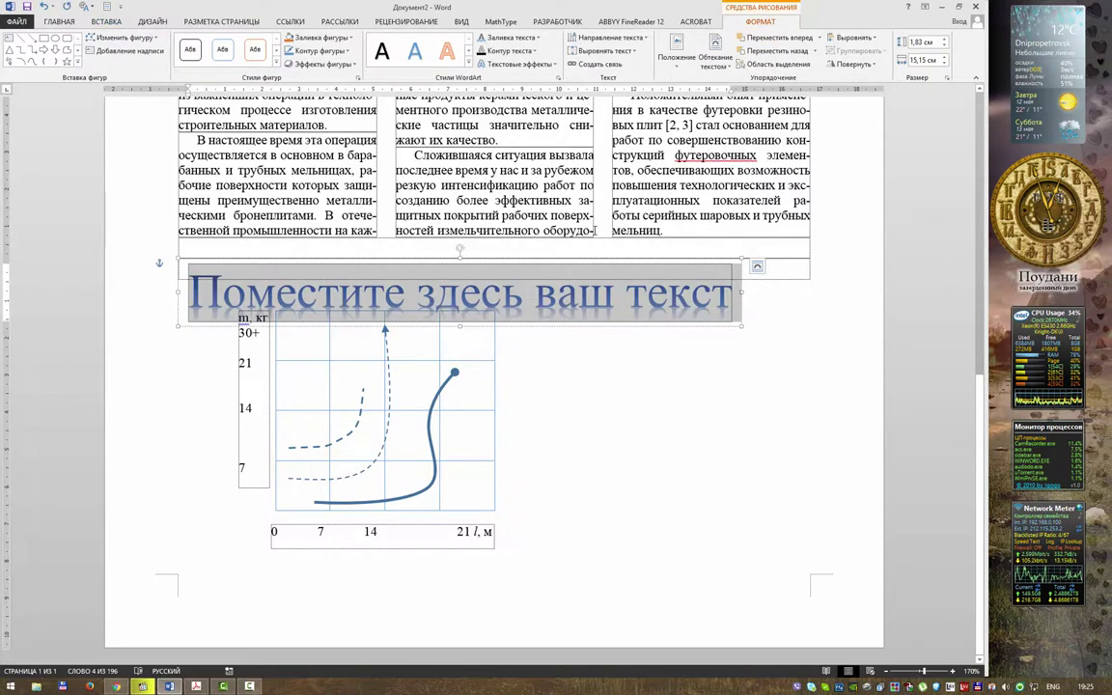
pyautogui.write('Задание выполнено')
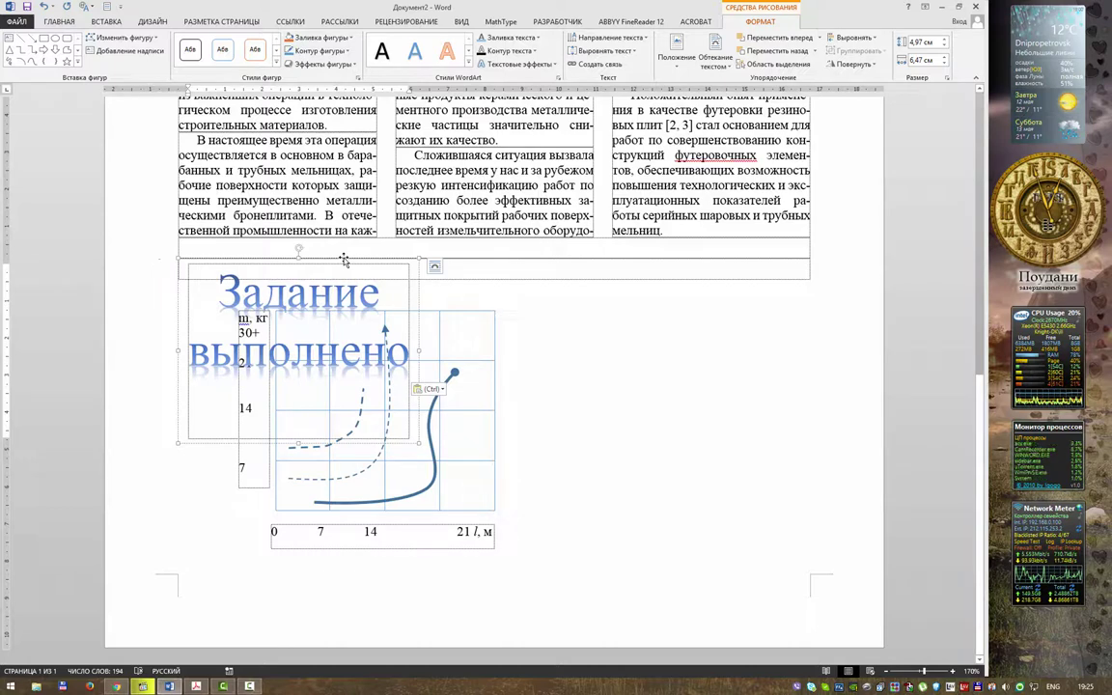
# - Drag the WordArt right of the chart and open its 3-D Options via Shape Effects > Bevel
pyautogui.moveTo(343, 259); pyautogui.dragTo(709, 316)
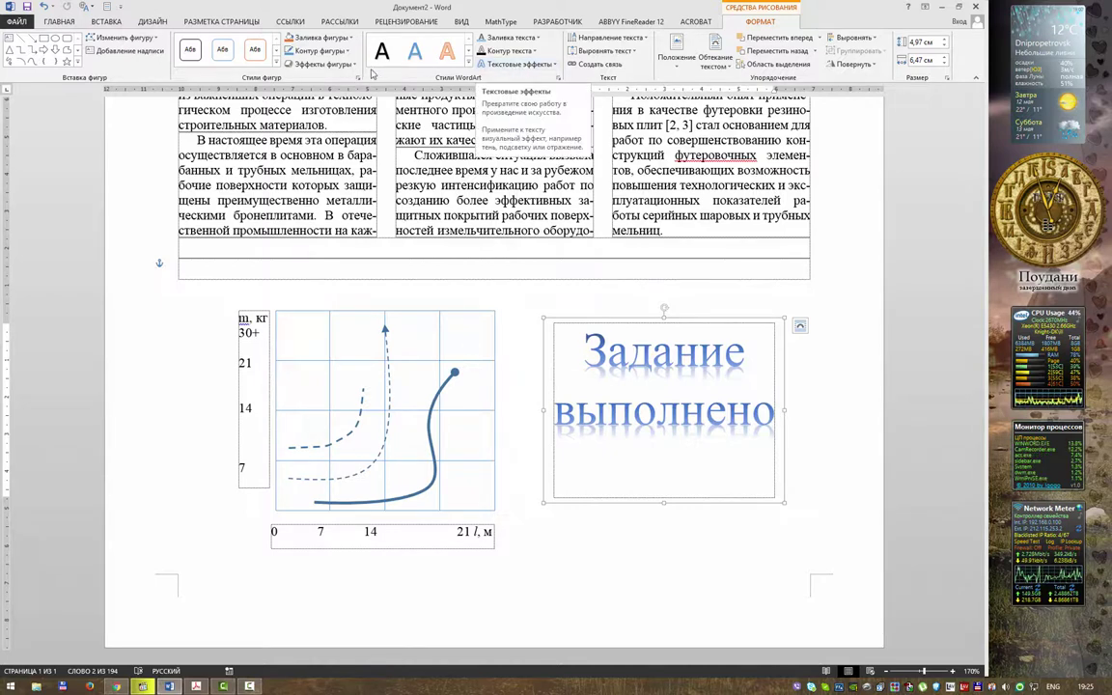
pyautogui.click(318, 64)
pyautogui.moveTo(347, 212)
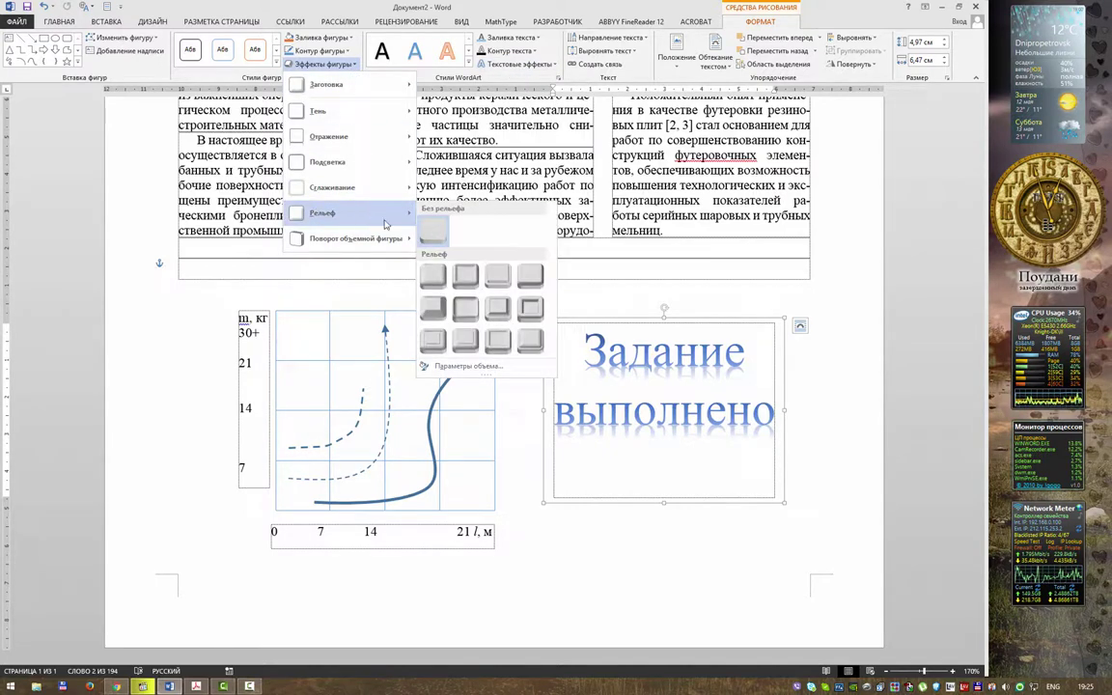
pyautogui.click(459, 366)
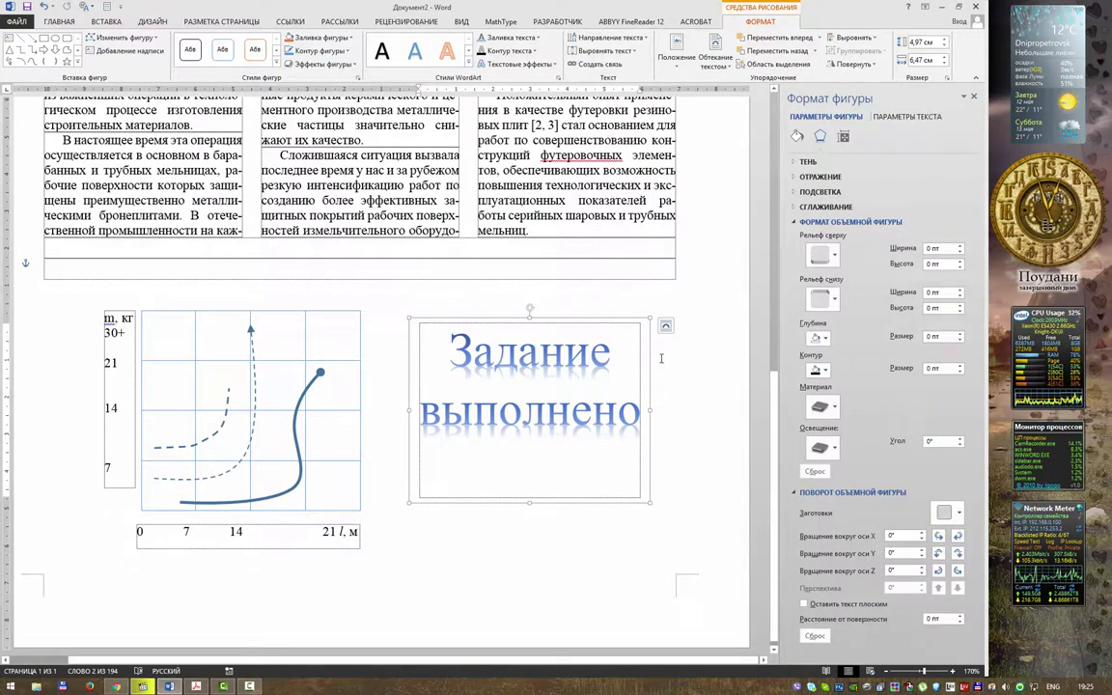
# - Rotate the WordArt in 3D with the X, Y and Z nudge buttons toward X 34°
pyautogui.click(958, 538)
pyautogui.click(958, 538)
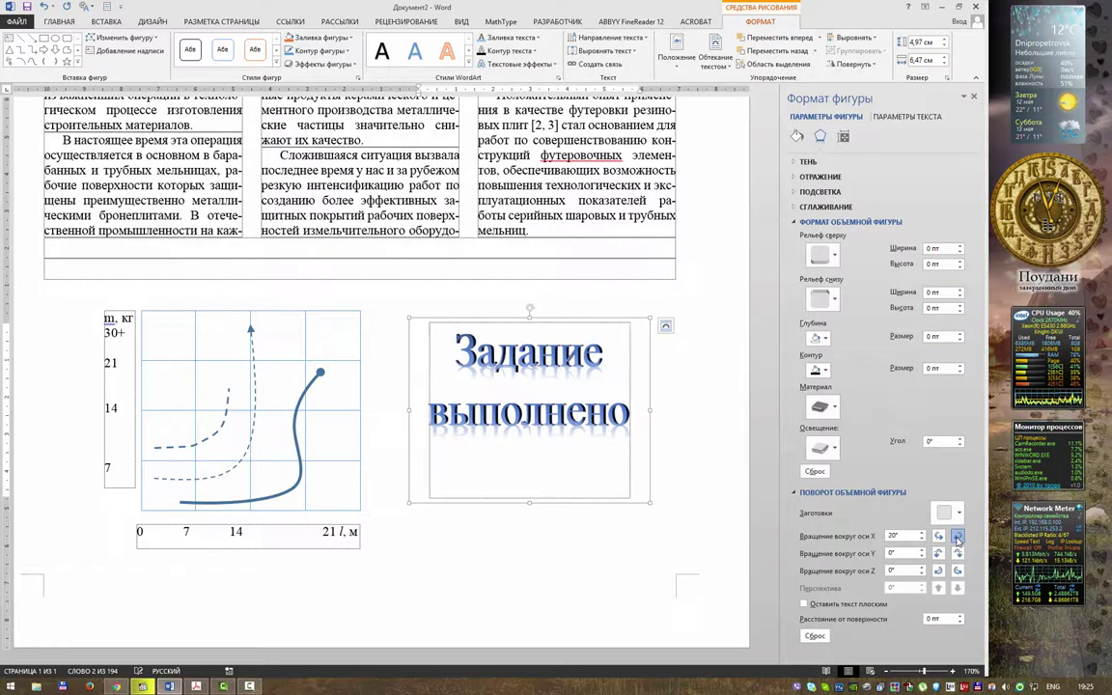
pyautogui.click(958, 538)
pyautogui.click(958, 538)
pyautogui.click(958, 555)
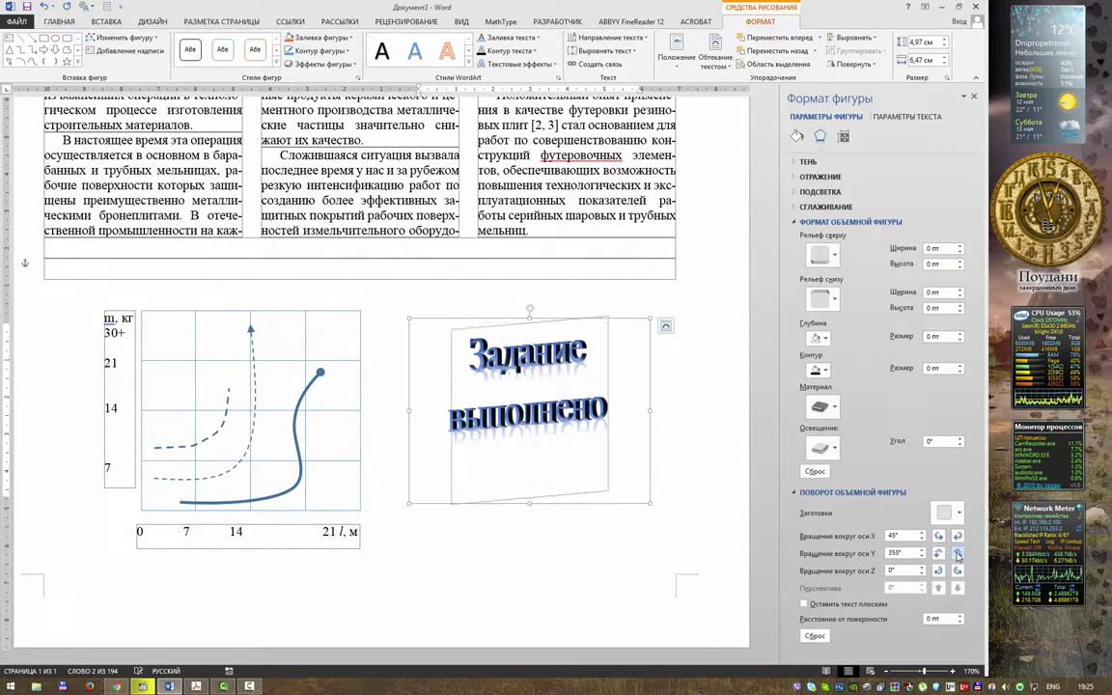
pyautogui.click(939, 537)
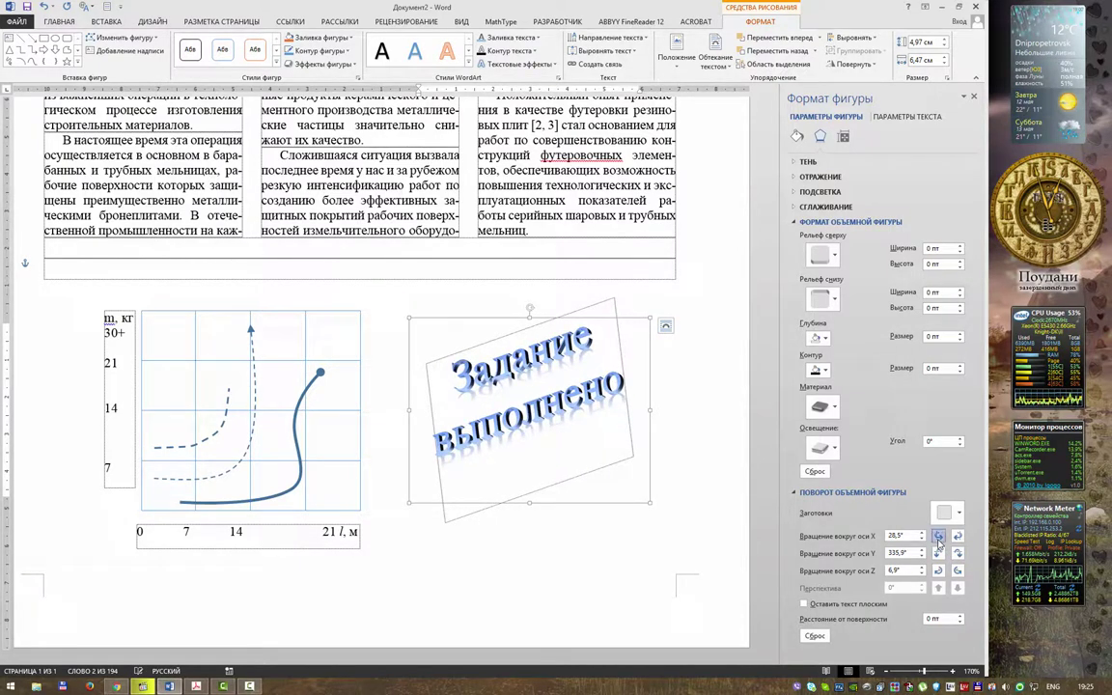
pyautogui.click(938, 537)
# - Apply top and bottom bevels 8,5 pt and 8 pt wide, then refine the 3D rotation
pyautogui.click(821, 255)
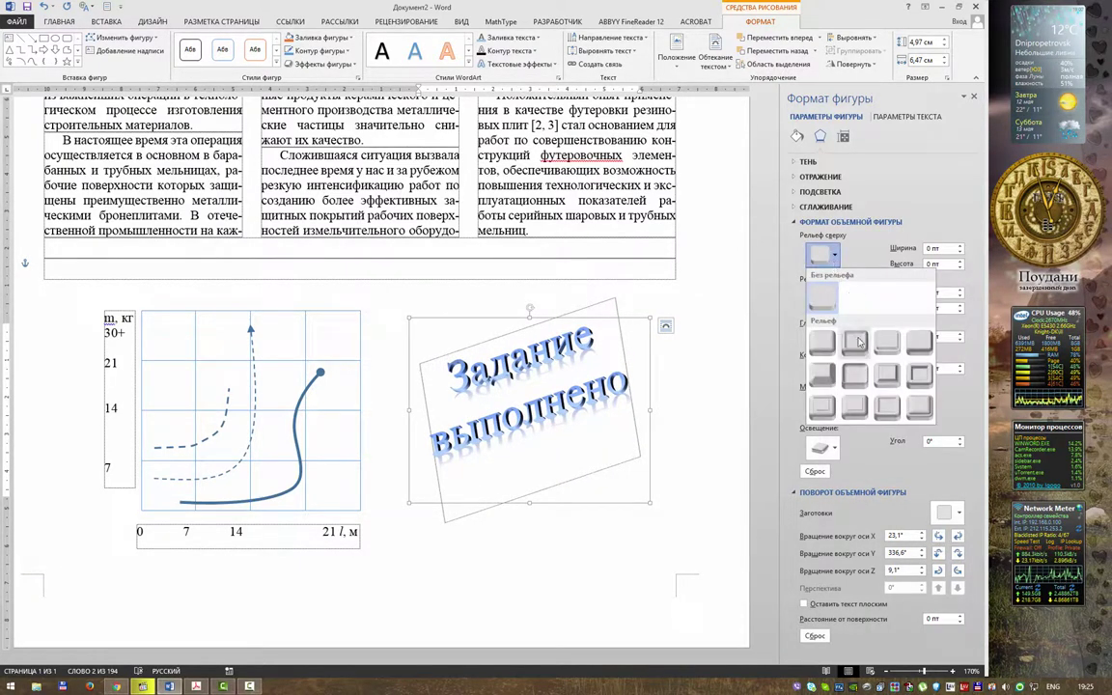
pyautogui.click(773, 308)
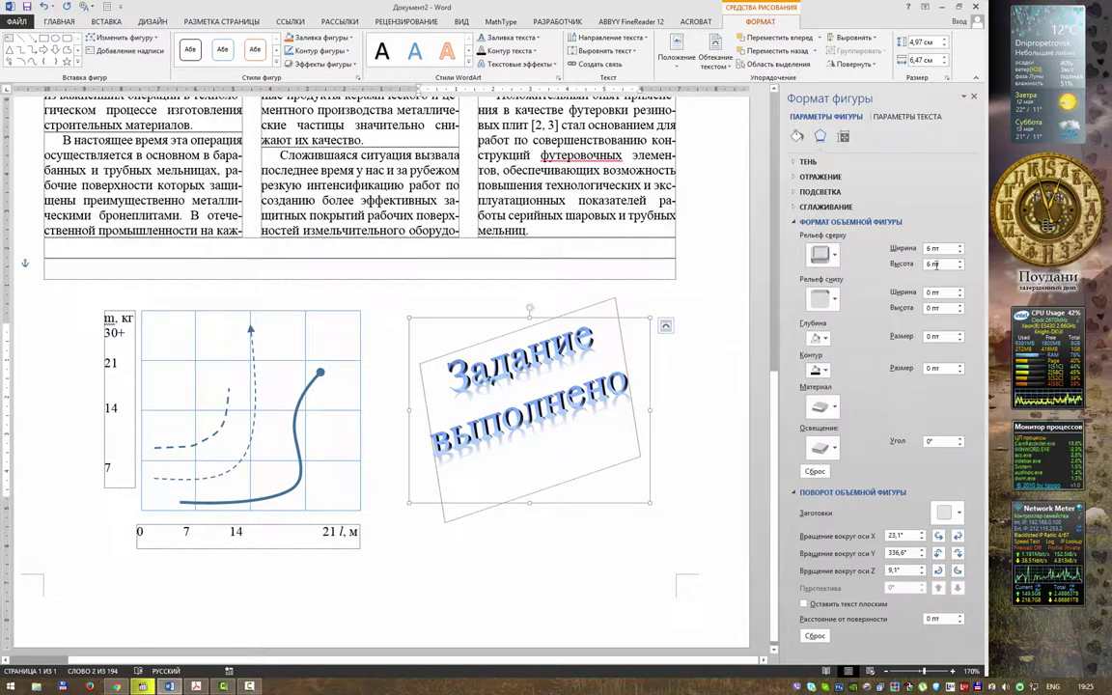
pyautogui.click(837, 301)
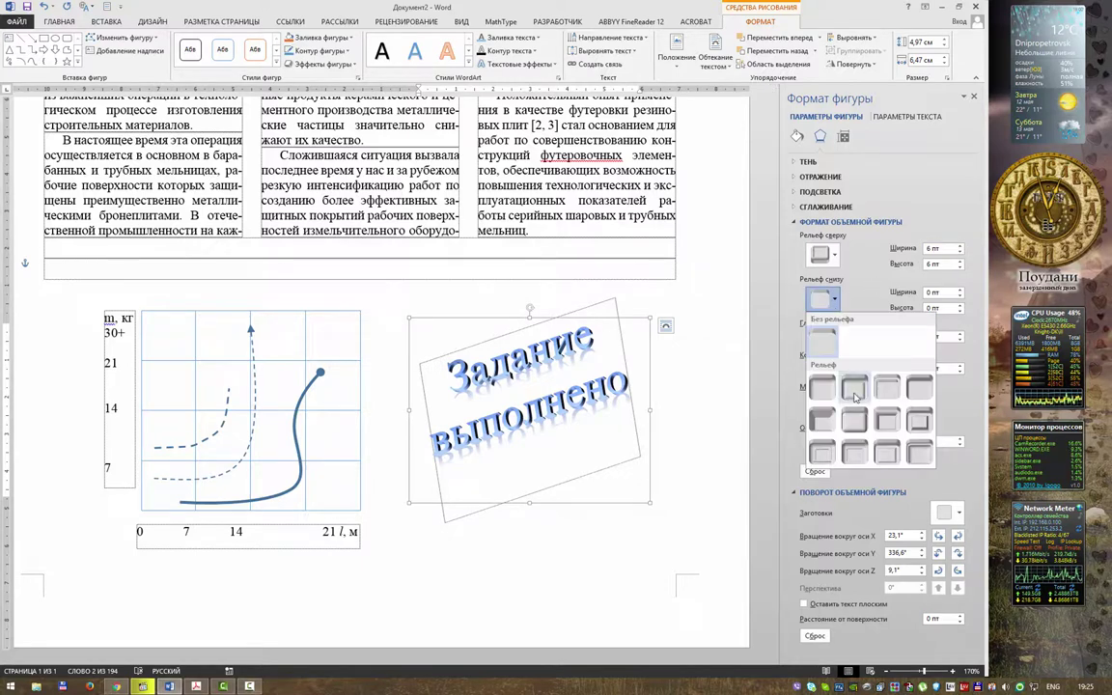
pyautogui.click(772, 354)
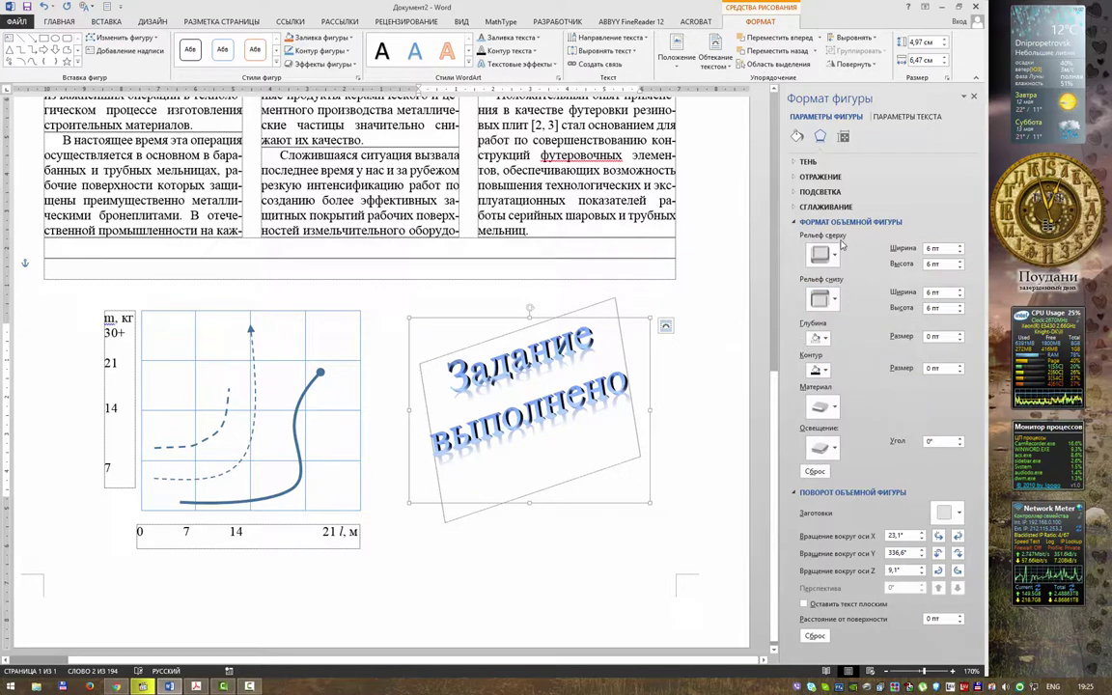
pyautogui.click(960, 290)
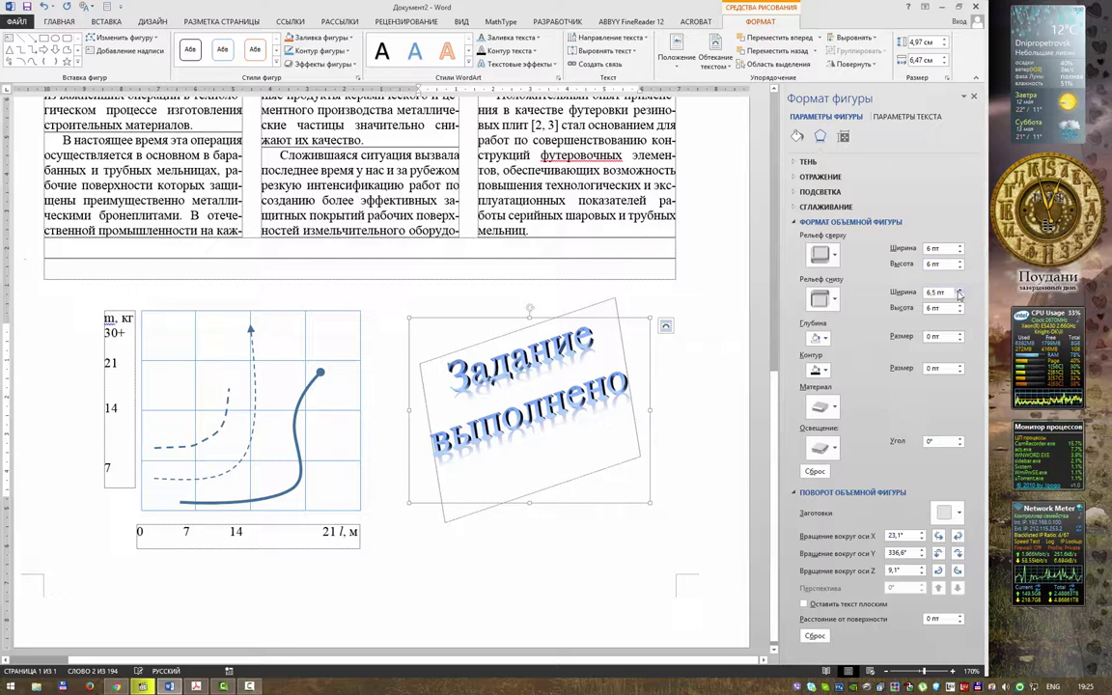
pyautogui.click(962, 250)
pyautogui.click(962, 250)
pyautogui.click(962, 250)
pyautogui.click(962, 250)
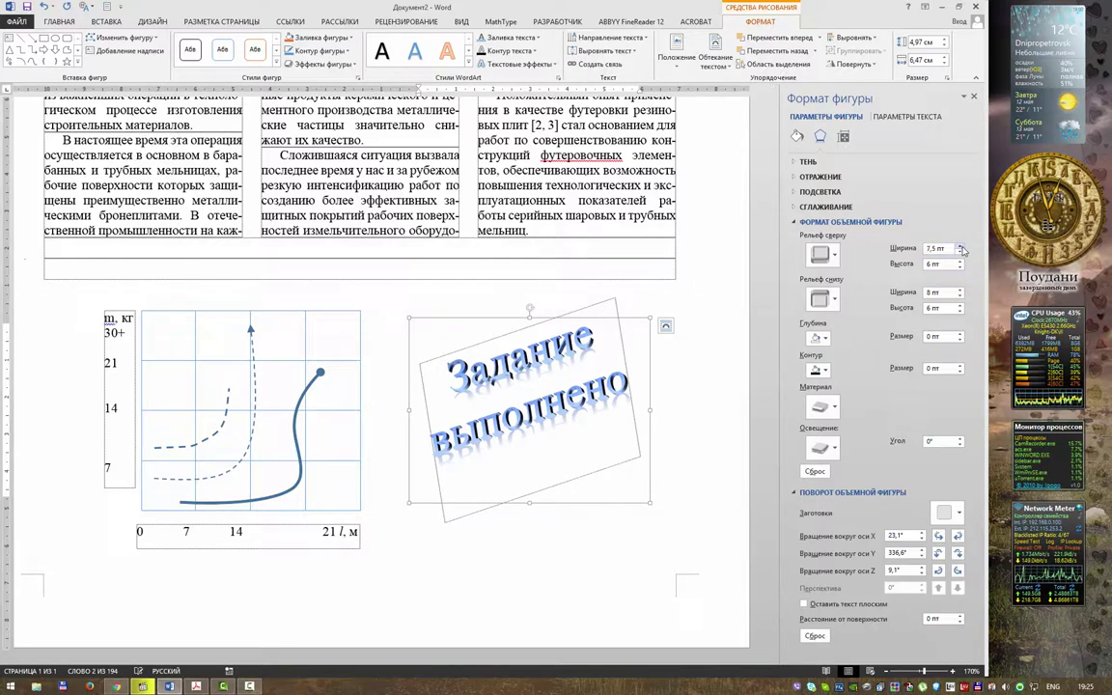
pyautogui.click(958, 536)
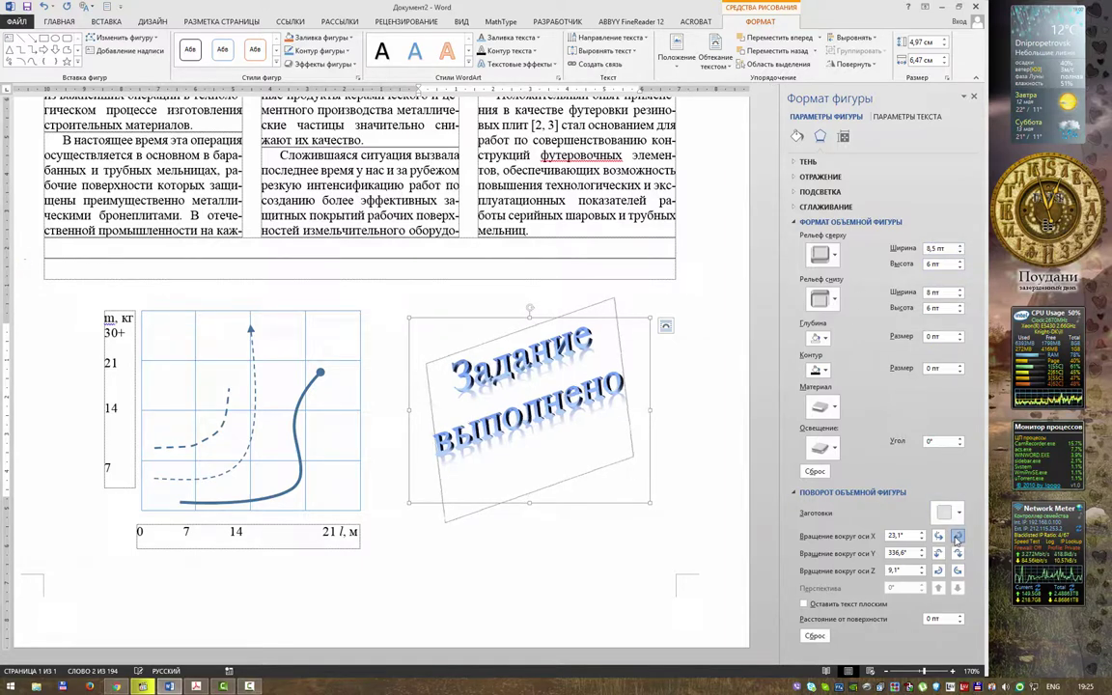
pyautogui.click(958, 536)
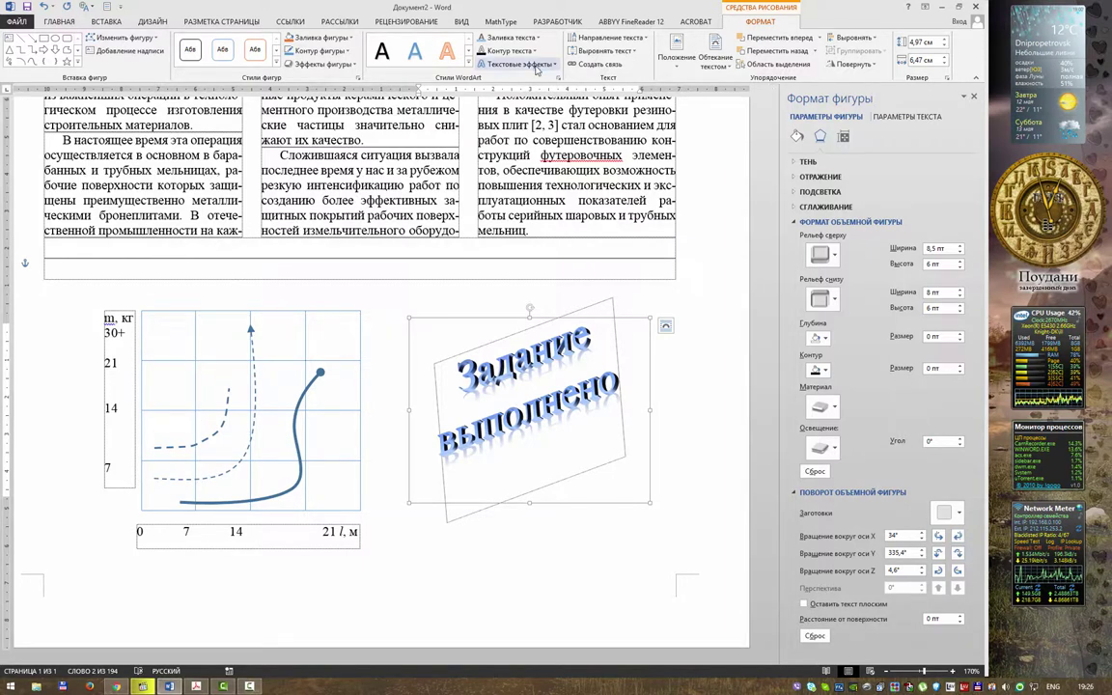
# - Give the WordArt an upward-bend warp and re-tilt it to about X 324°, Y 356°, Z 25°
pyautogui.click(519, 64)
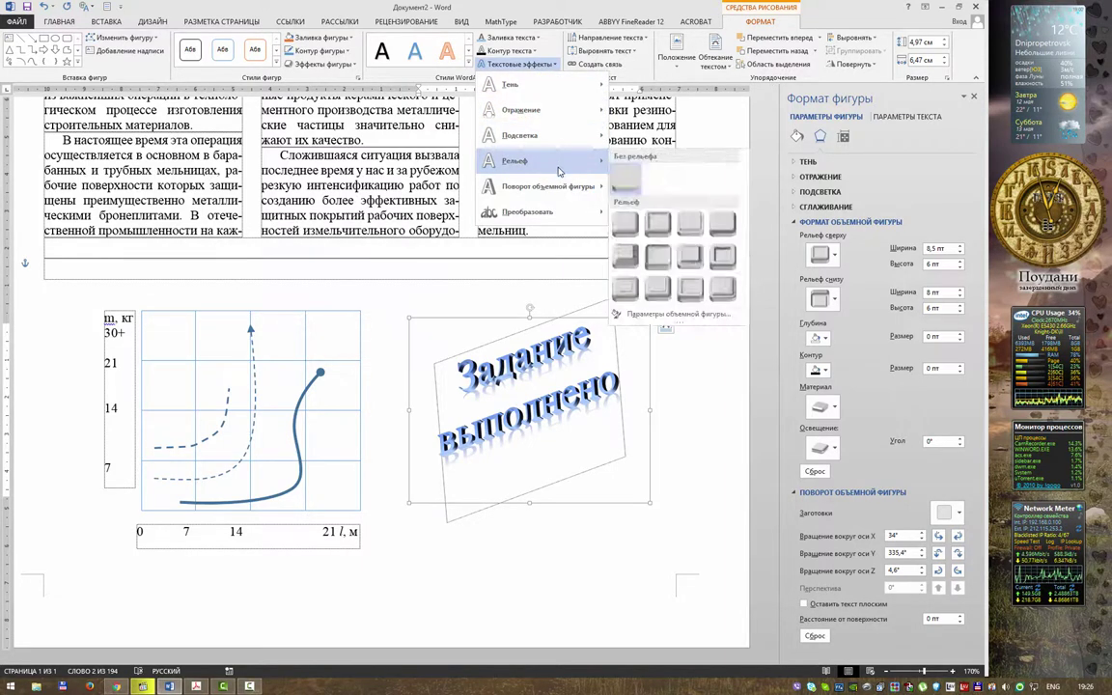
pyautogui.moveTo(528, 212)
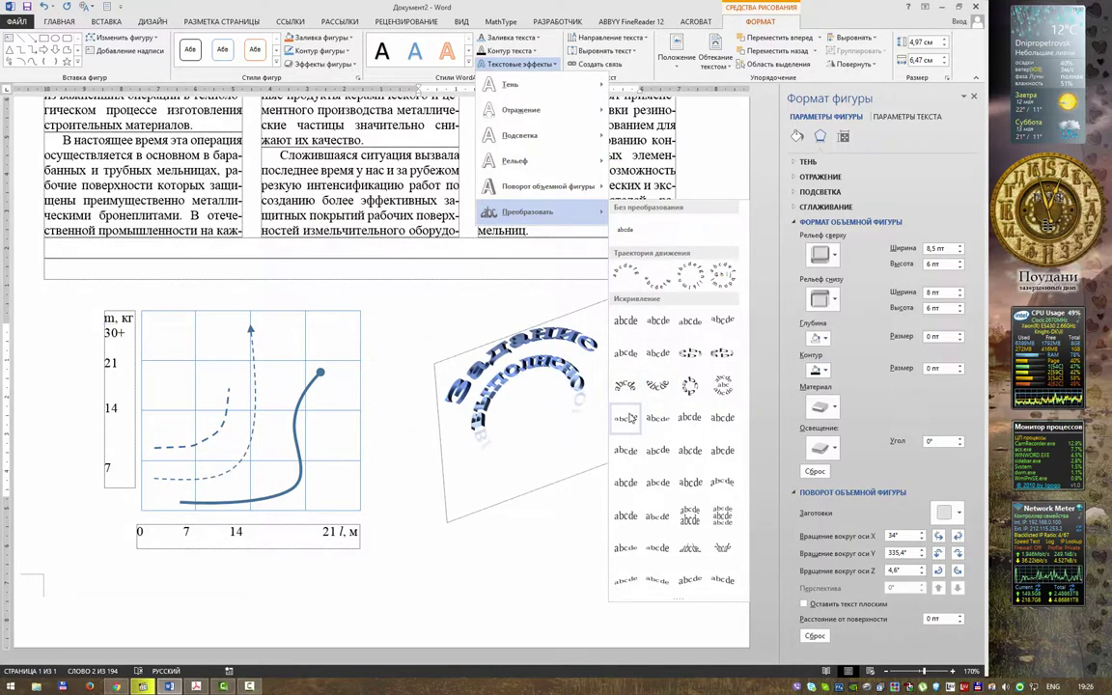
pyautogui.click(629, 418)
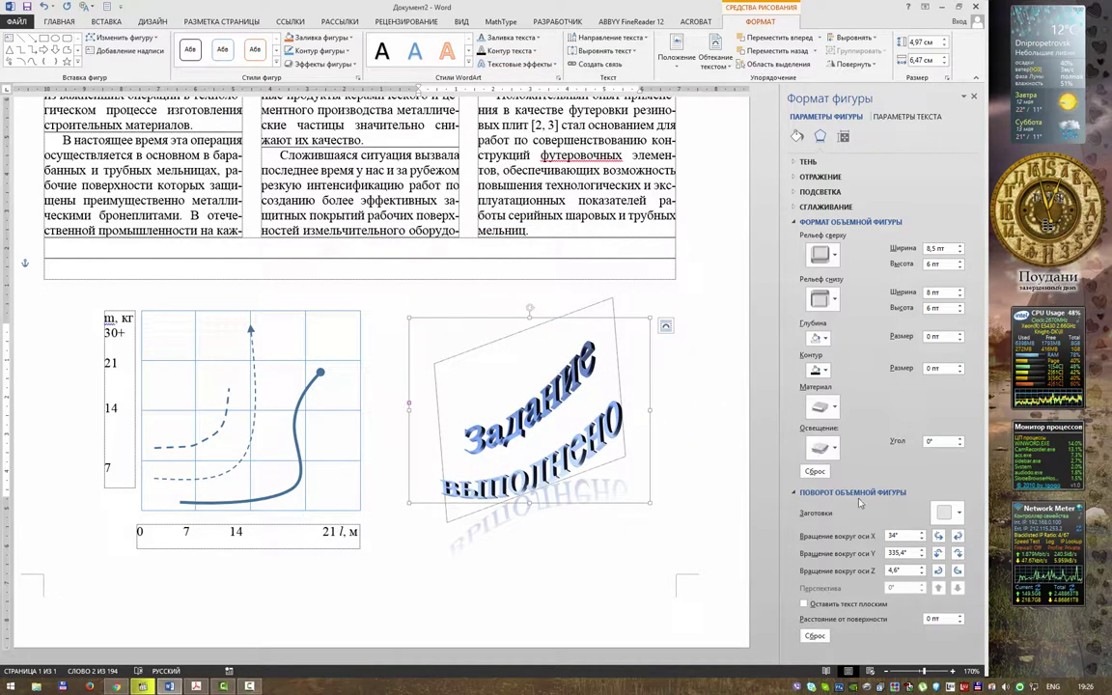
pyautogui.click(958, 537)
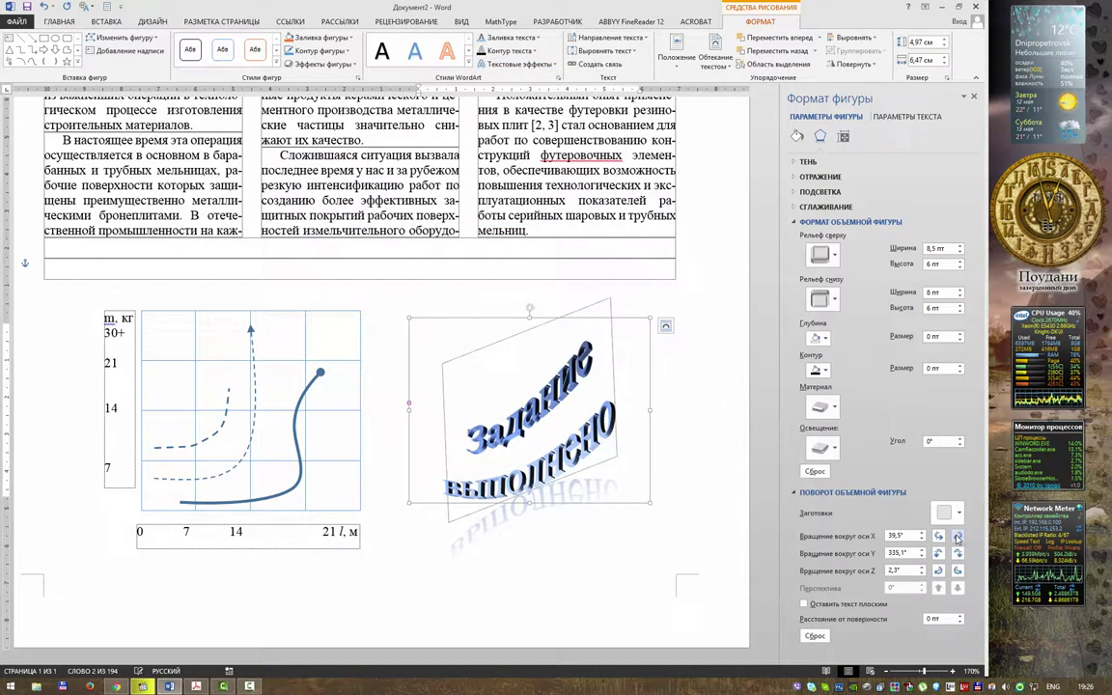
pyautogui.click(938, 537)
pyautogui.click(938, 537)
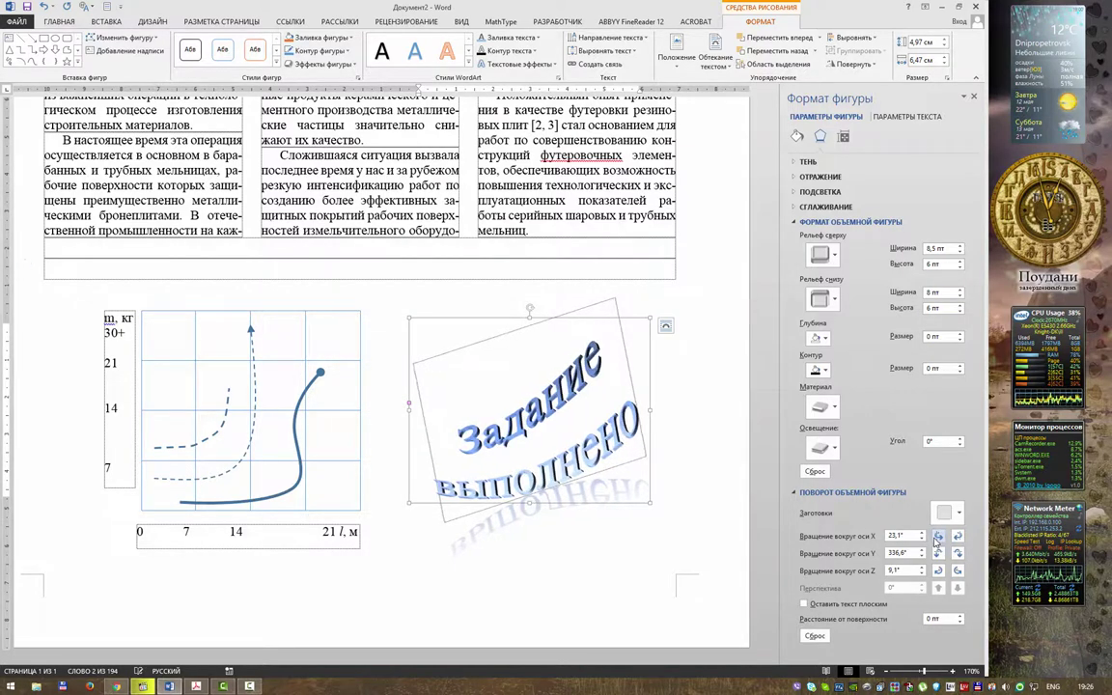
pyautogui.click(938, 537)
pyautogui.click(938, 537)
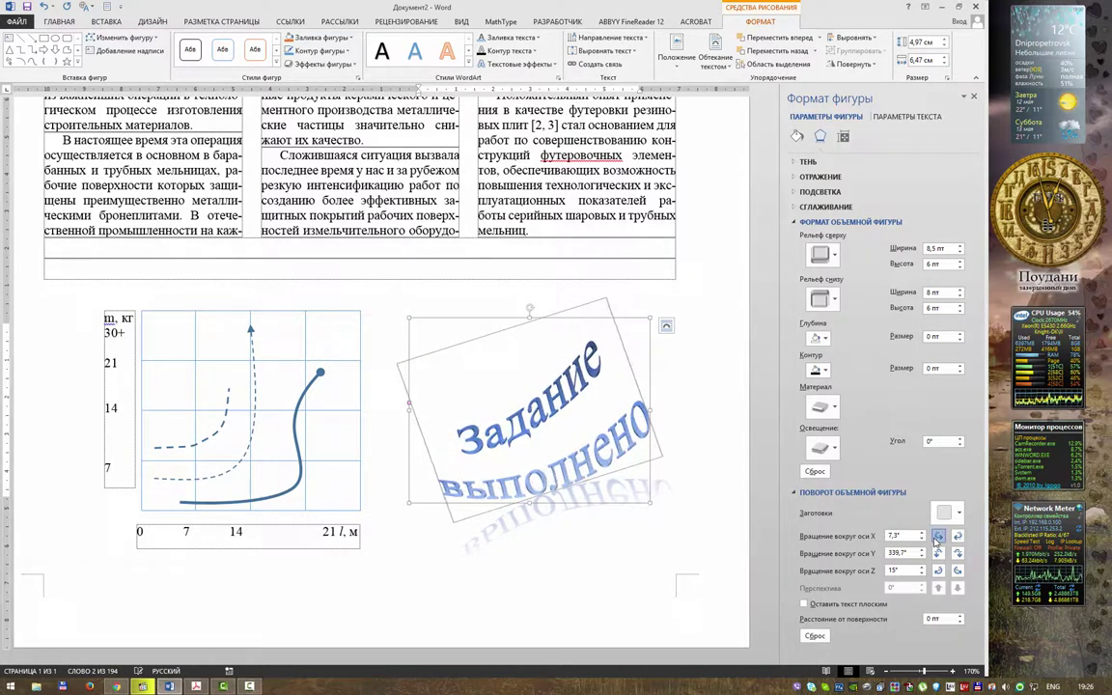
pyautogui.click(937, 537)
pyautogui.click(938, 537)
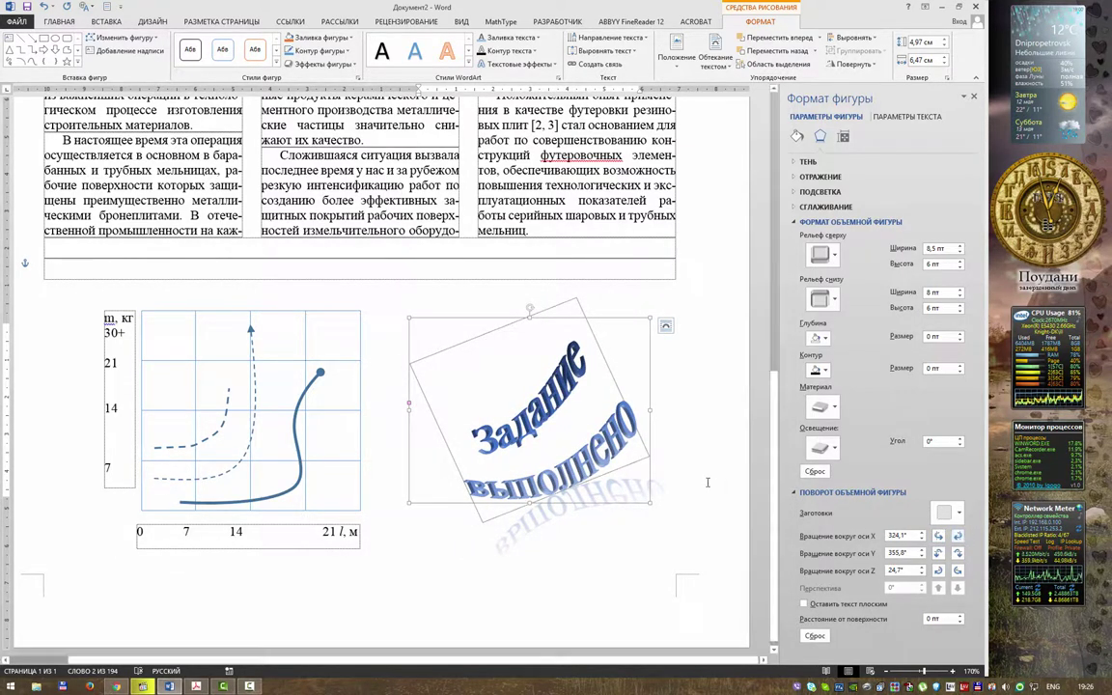
pyautogui.click(682, 408)
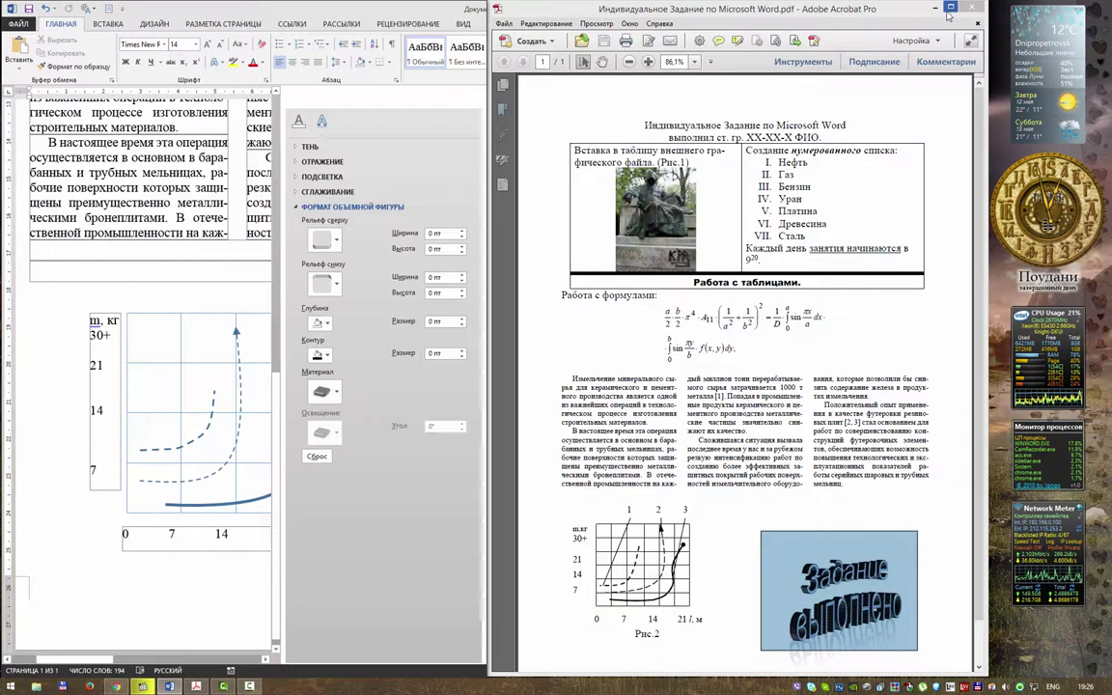
# - Snap Word beside the PDF, close the formatting pane, then maximize Word again
pyautogui.press('super+Left')
pyautogui.click(477, 101)
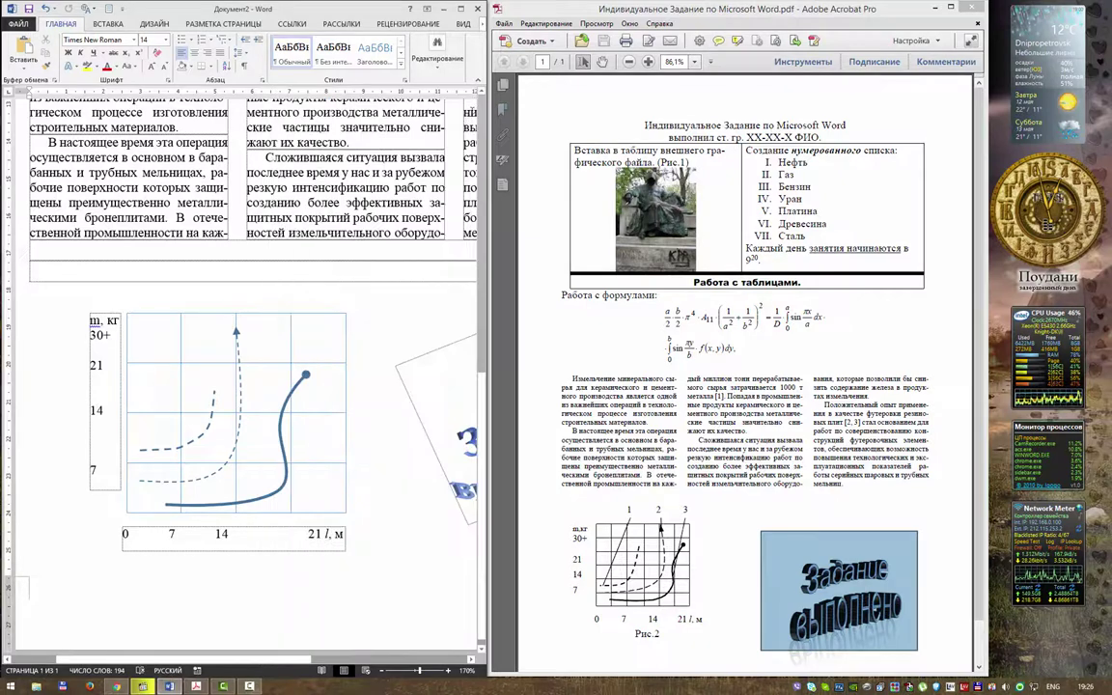
pyautogui.click(366, 389)
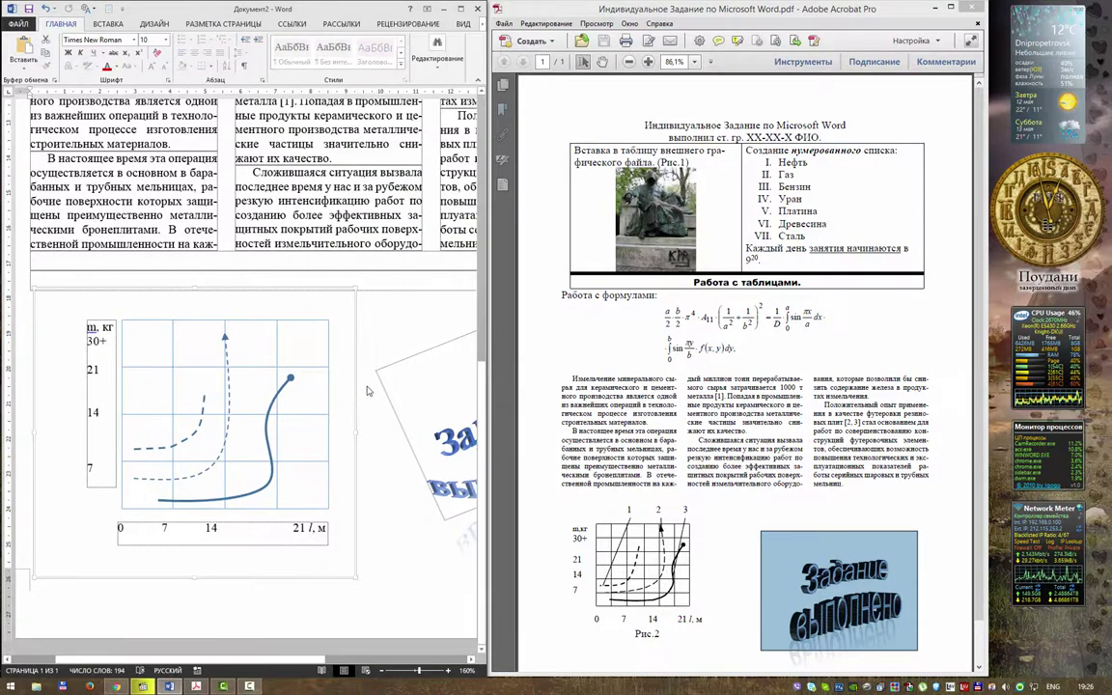
pyautogui.scroll(-4, 365, 376)
pyautogui.click(363, 357)
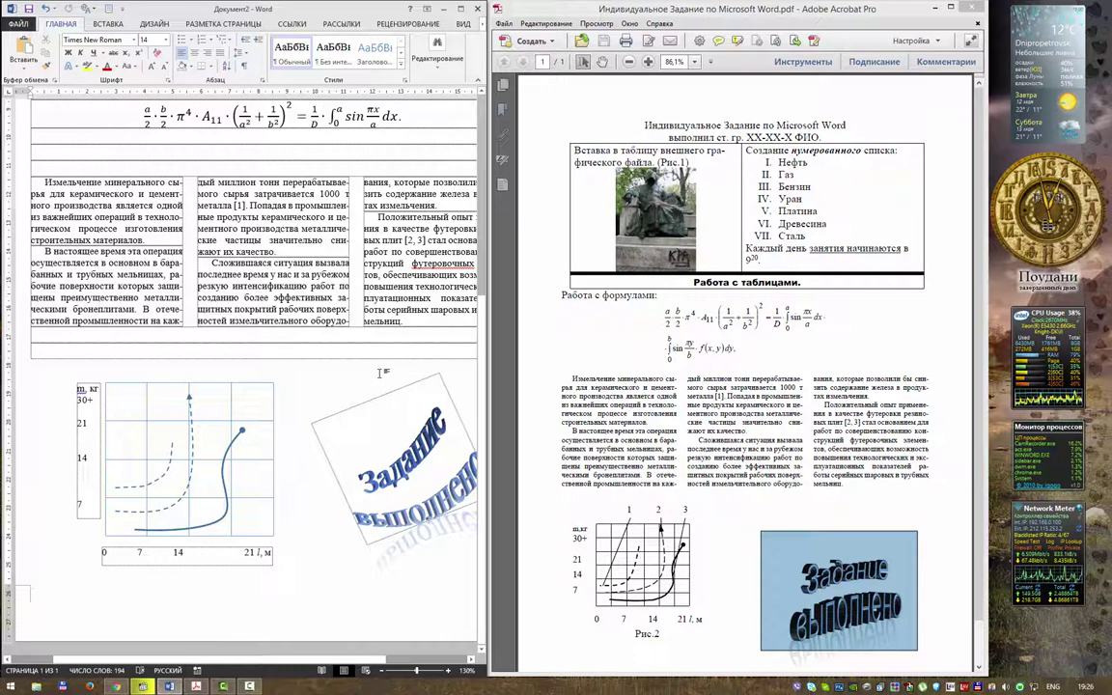
pyautogui.click(461, 10)
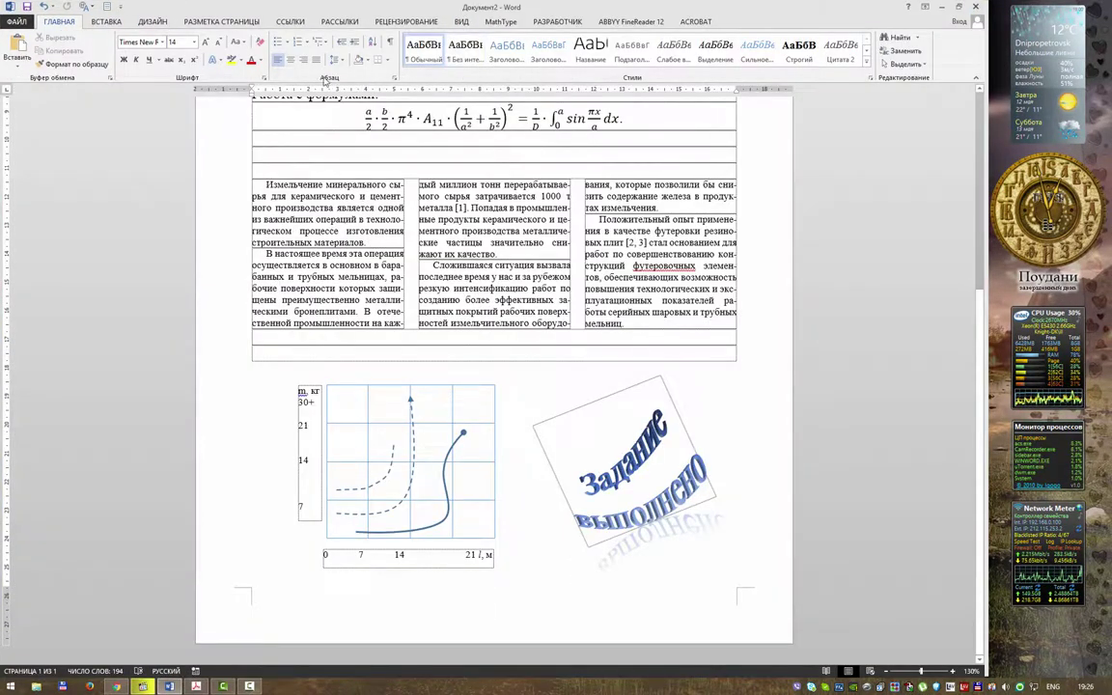
# - Apply a curved Transform warp so both lines of 'Задание выполнено' bend into arches
pyautogui.hotkey('ctrl', 'z')
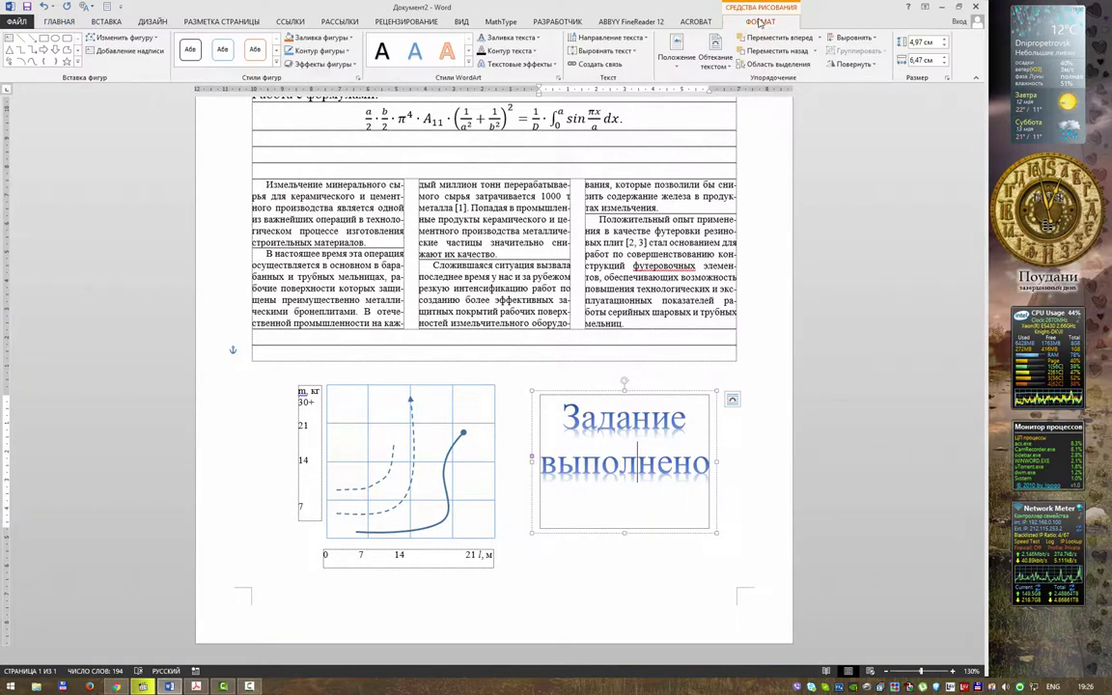
pyautogui.click(519, 64)
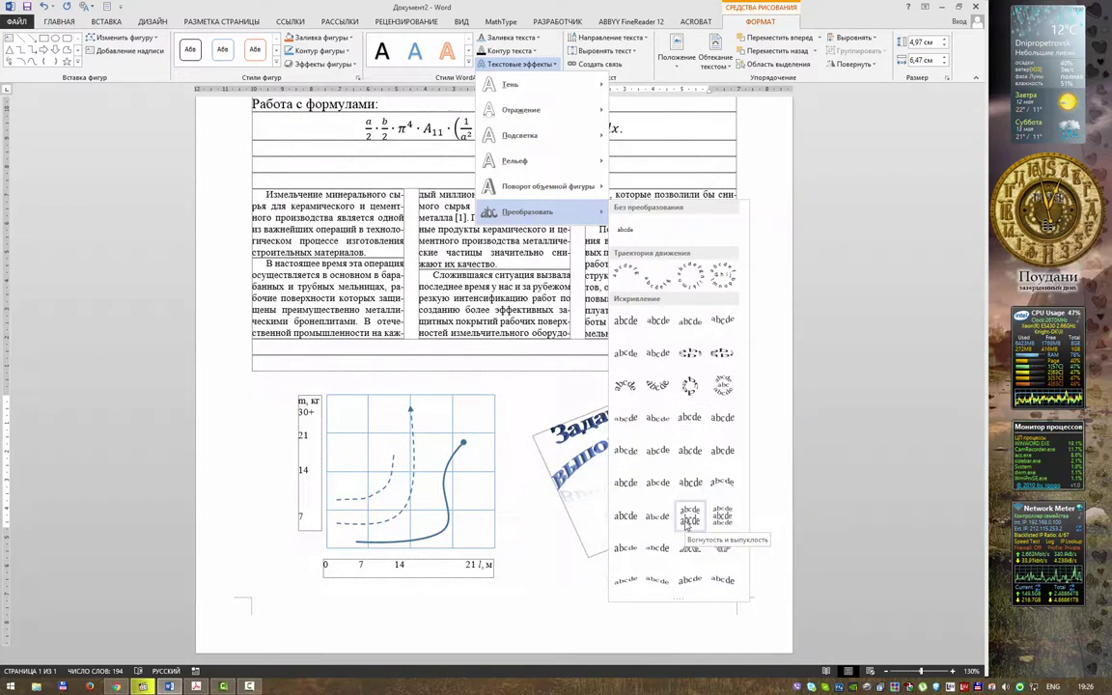
pyautogui.click(689, 517)
pyautogui.click(731, 479)
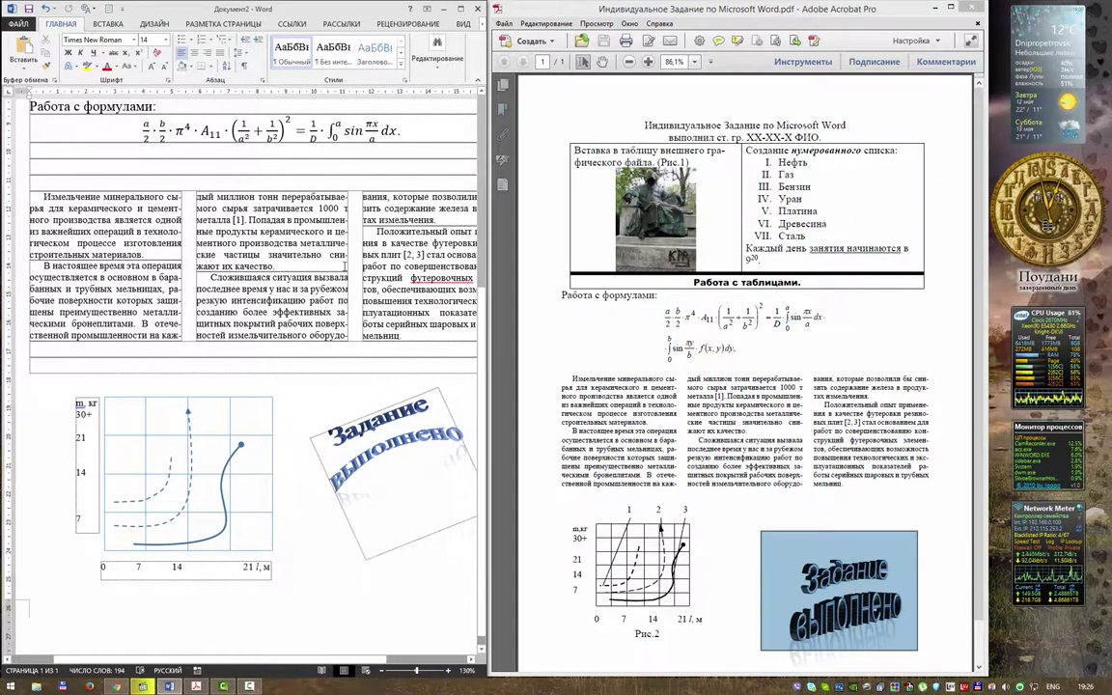
# - Check the PDF's numbered list Нефть–Сталь to compare its capitalization
pyautogui.keyDown('ctrl'); pyautogui.scroll(-1, 311, 241); pyautogui.keyUp('ctrl')
pyautogui.keyDown('ctrl'); pyautogui.scroll(-2, 311, 241); pyautogui.keyUp('ctrl')
pyautogui.scroll(1, 311, 240)
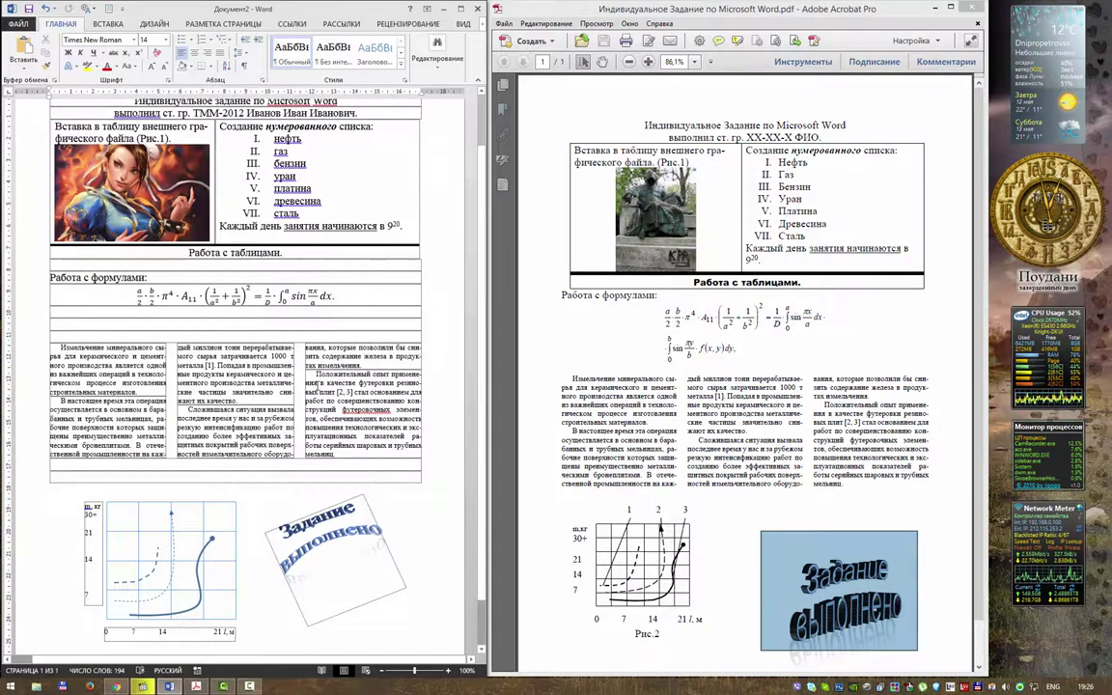
pyautogui.scroll(1, 311, 241)
pyautogui.scroll(-1, 226, 340)
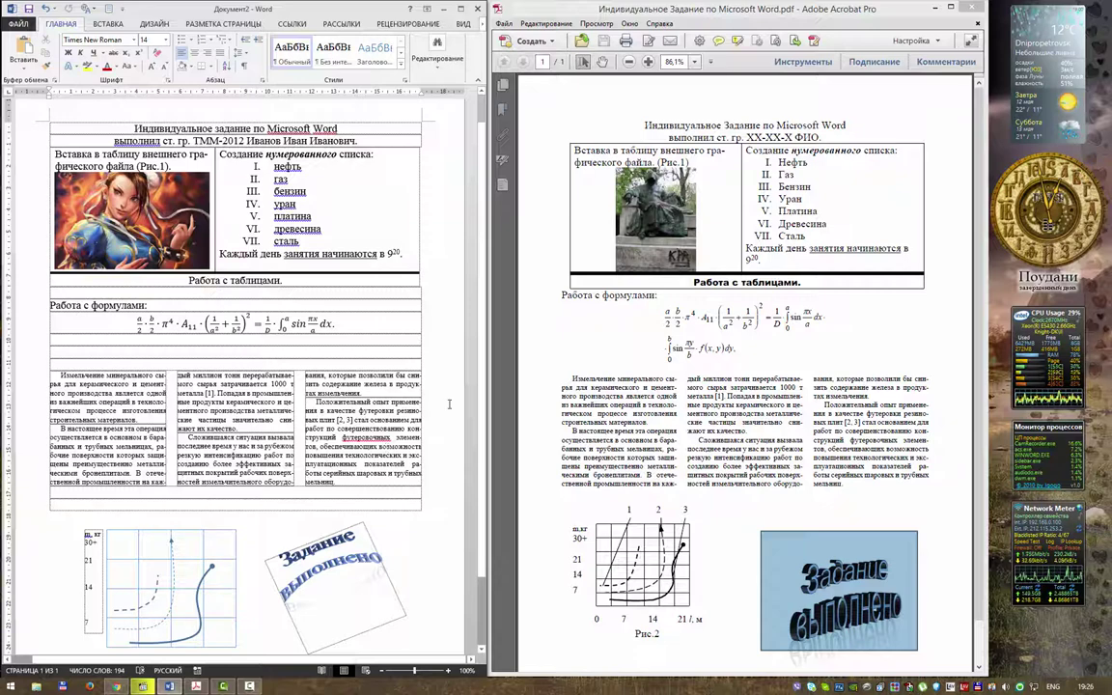
pyautogui.moveTo(797, 186); pyautogui.dragTo(816, 194)
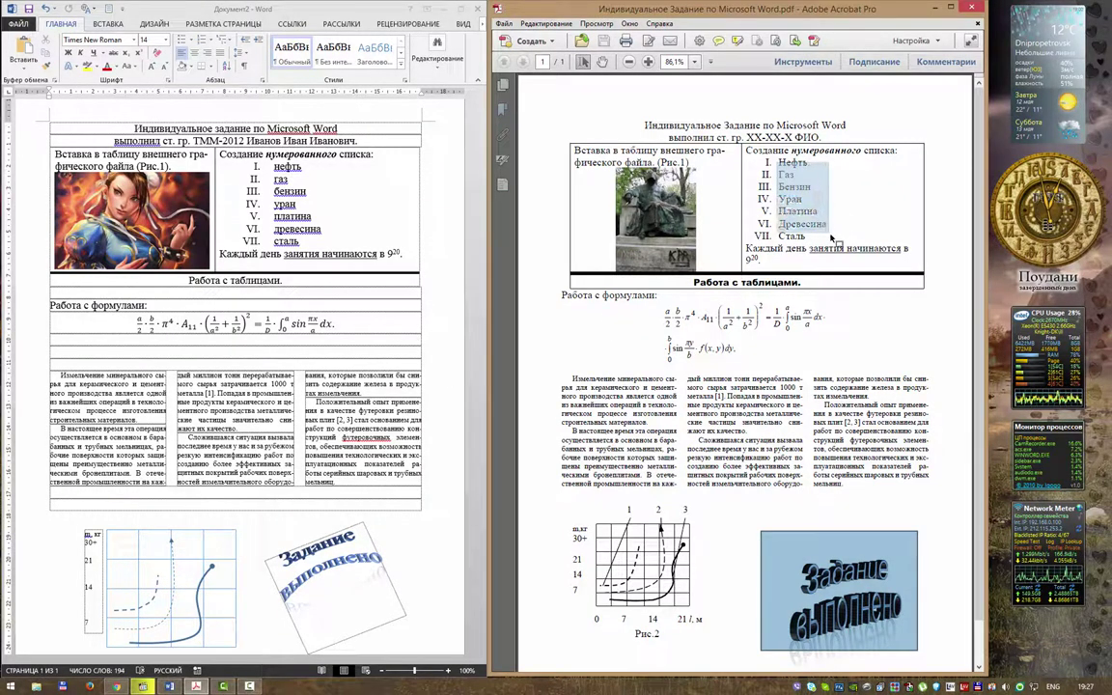
pyautogui.click(820, 137)
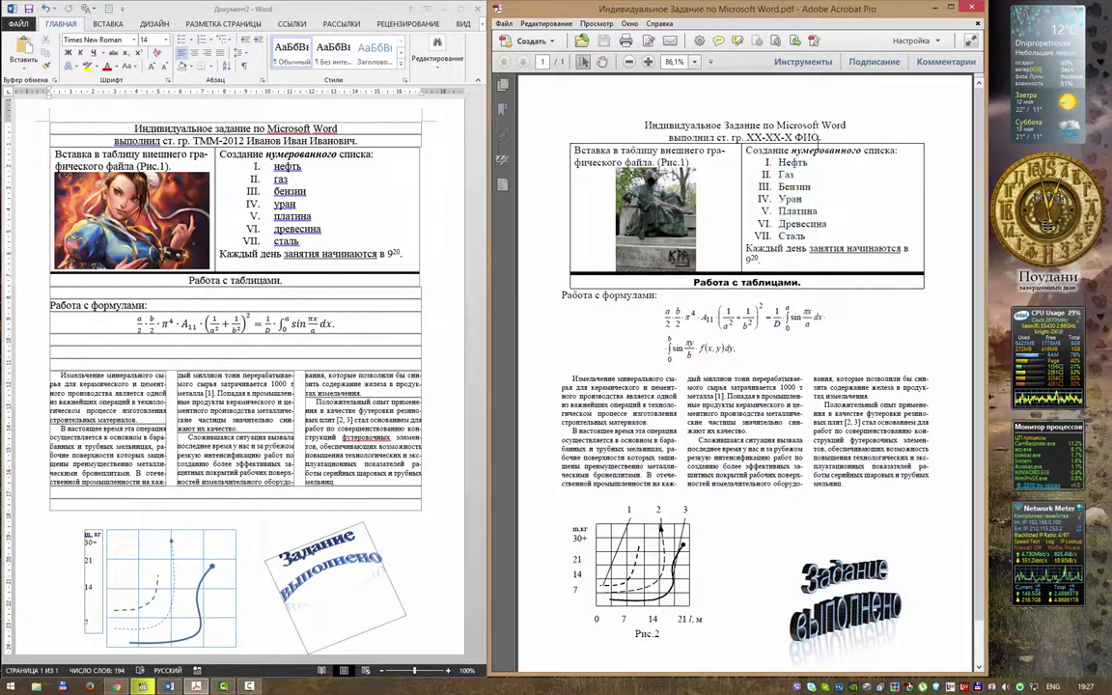
# - Give each Word list item, нефть through сталь, an initial capital (Нефть…Сталь)
pyautogui.click(274, 167)
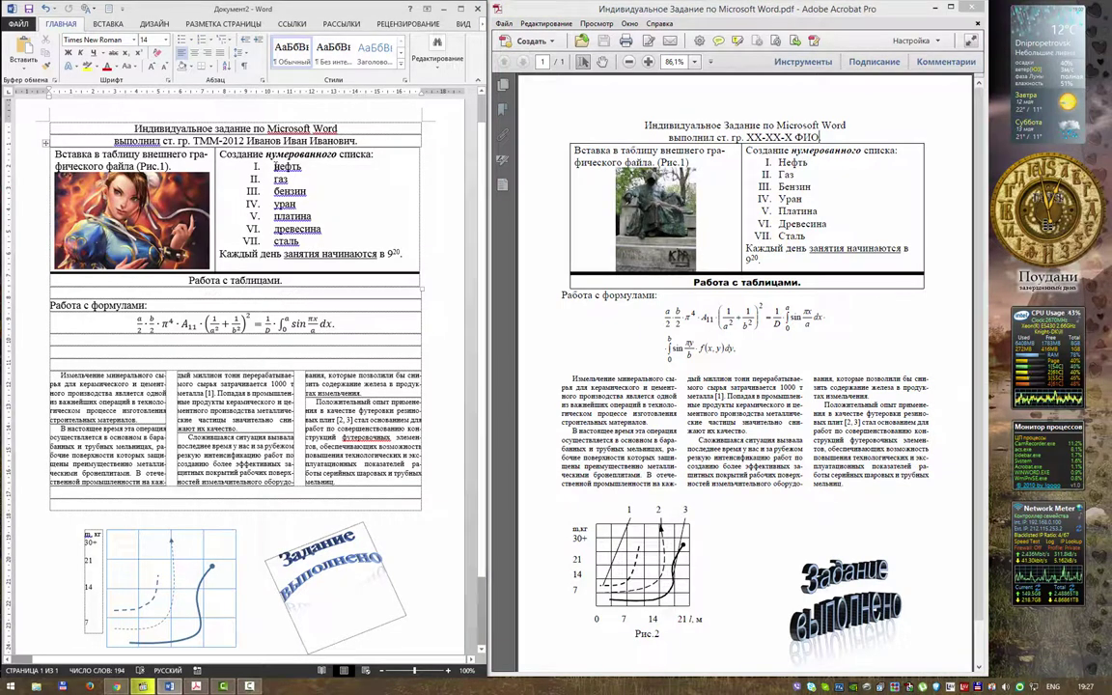
pyautogui.moveTo(274, 167); pyautogui.dragTo(301, 242)
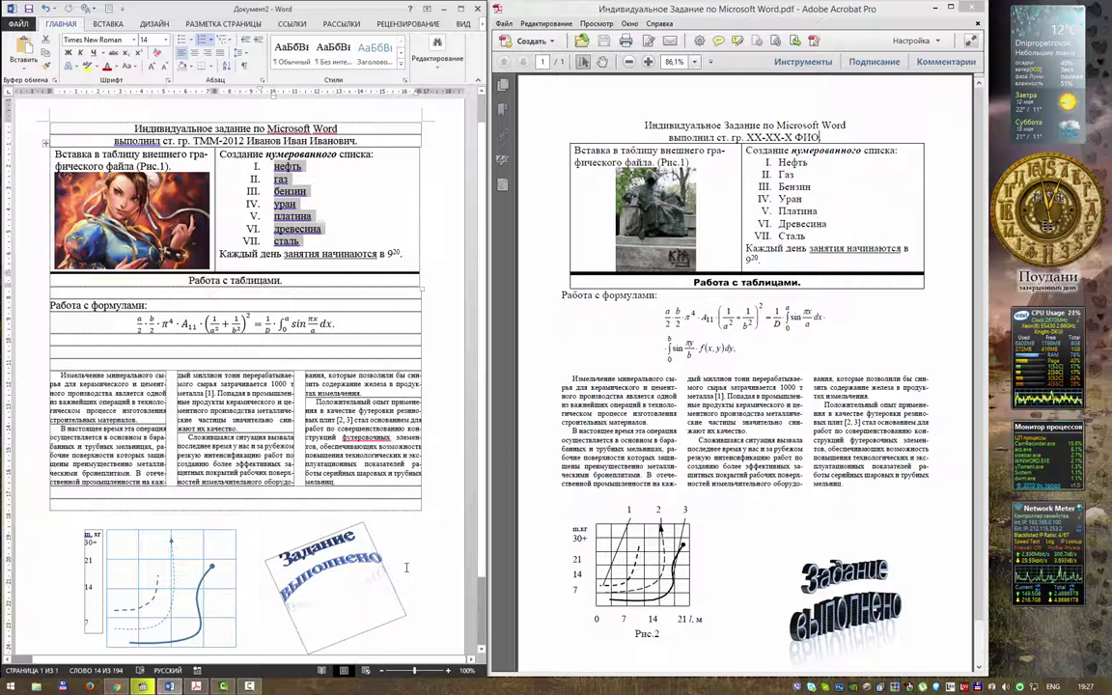
pyautogui.hotkey('shift', 'F3')
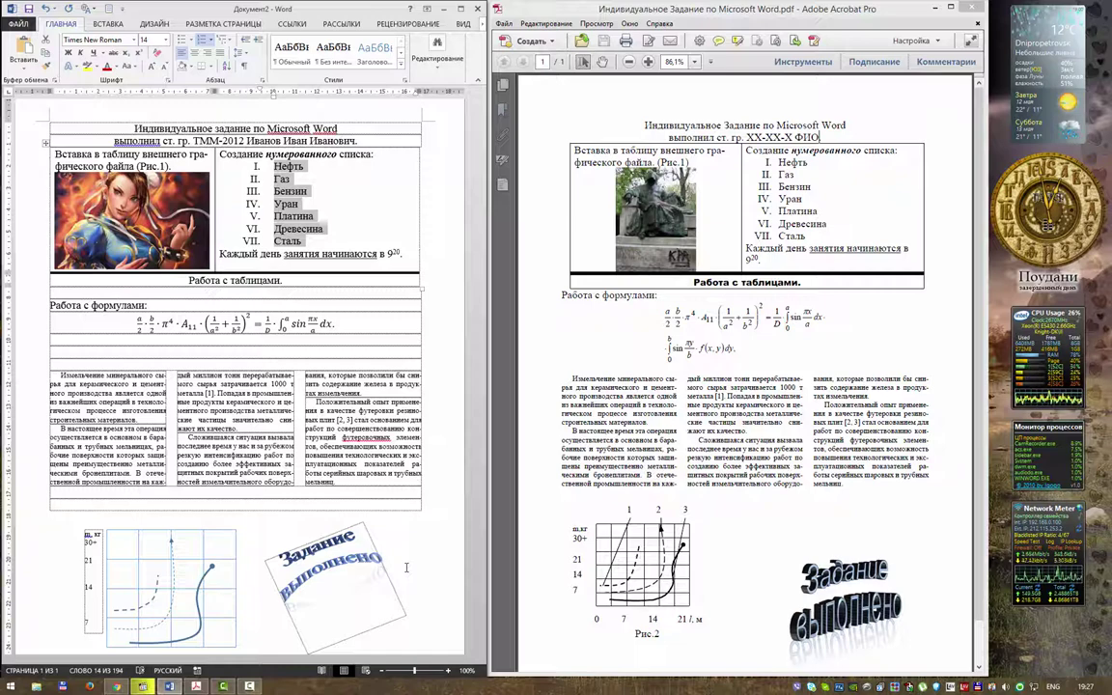
pyautogui.hotkey('shift', 'F3')
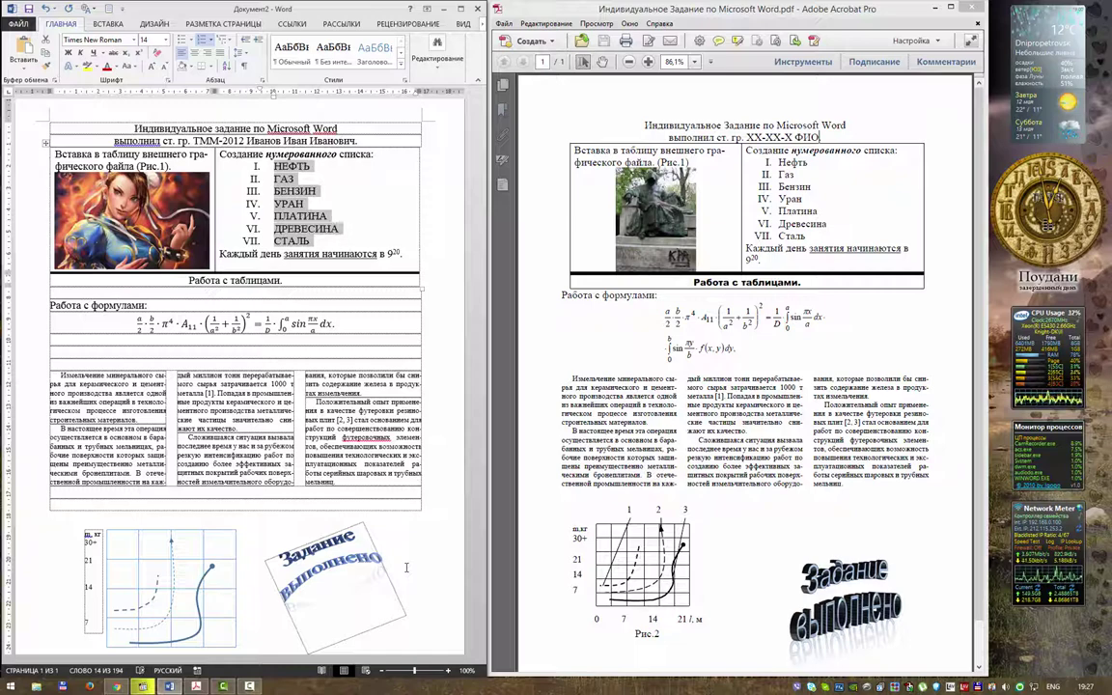
pyautogui.hotkey('shift', 'F3')
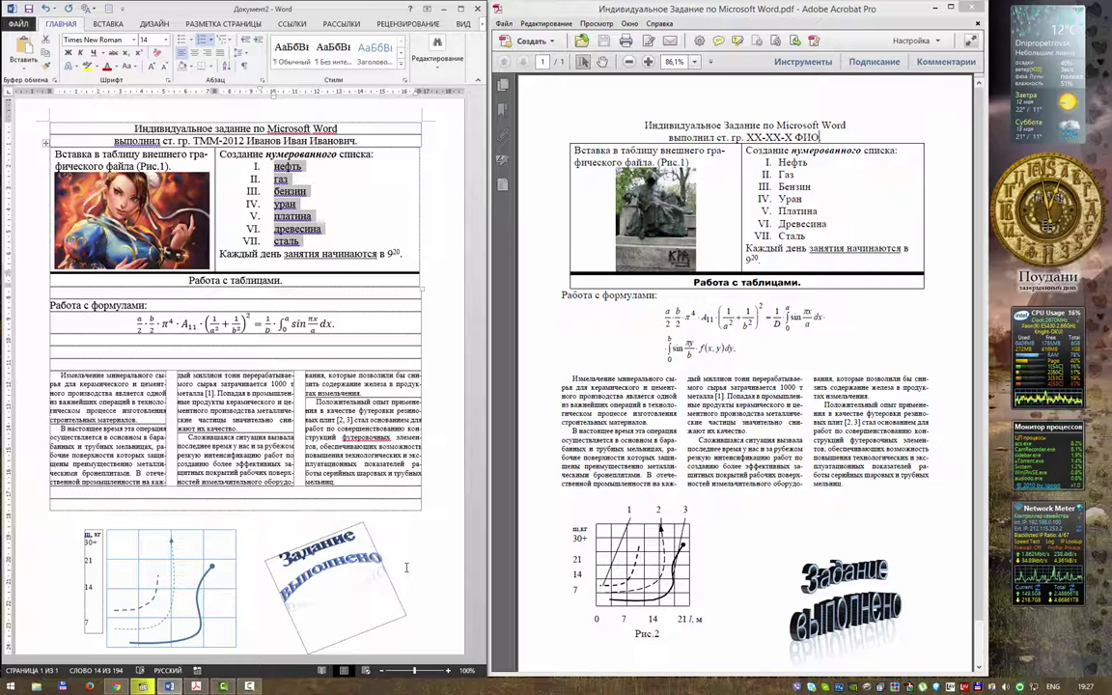
pyautogui.hotkey('shift', 'F3')
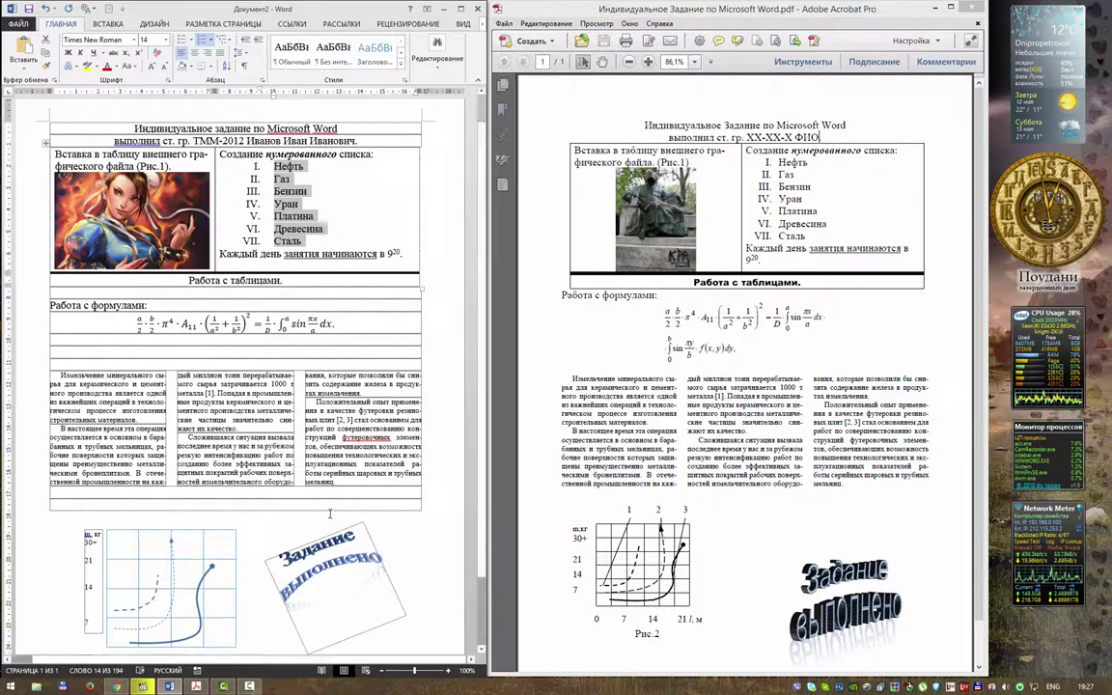
pyautogui.click(328, 360)
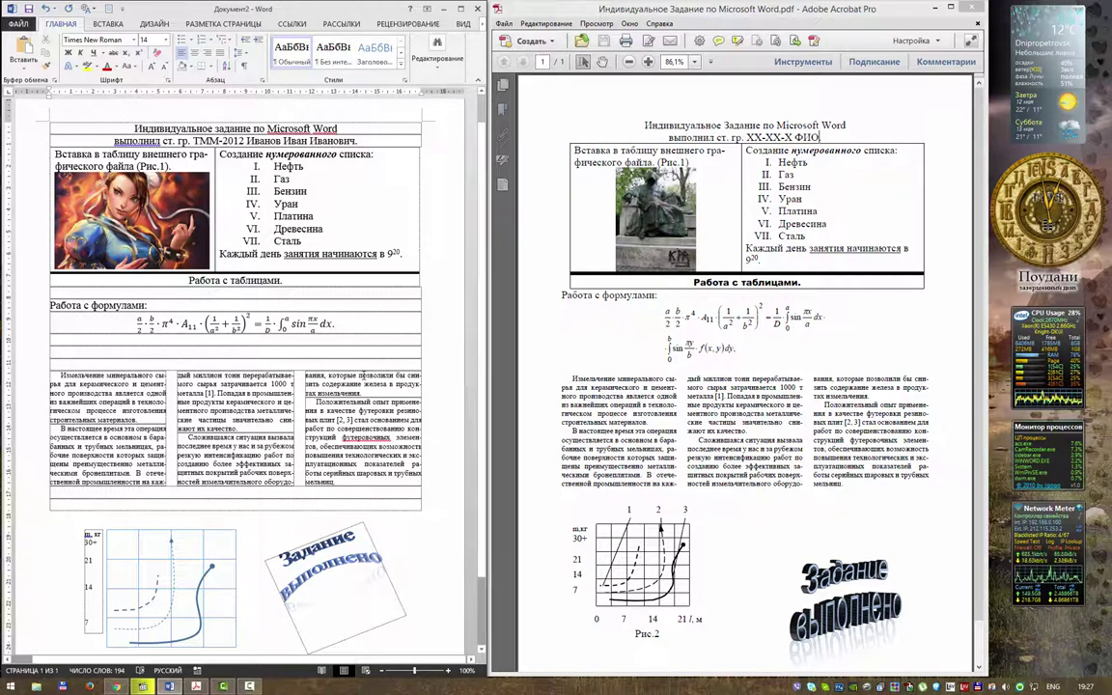
# - Bring up the Save As dialog with F12
pyautogui.scroll(-3, 364, 370)
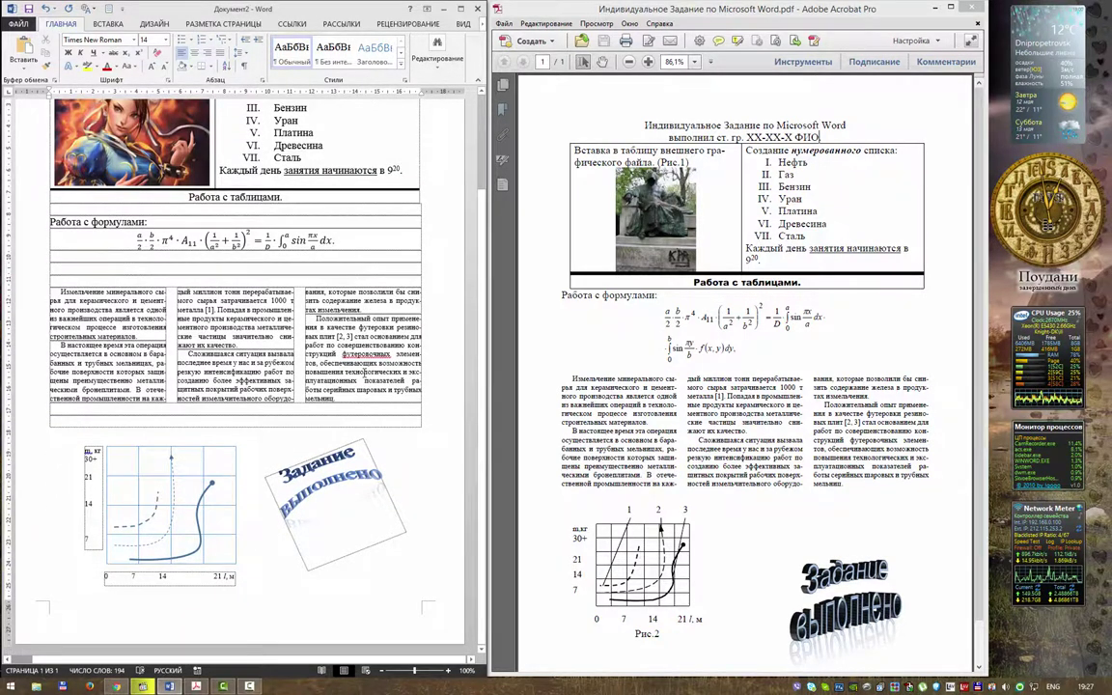
pyautogui.scroll(4, 364, 373)
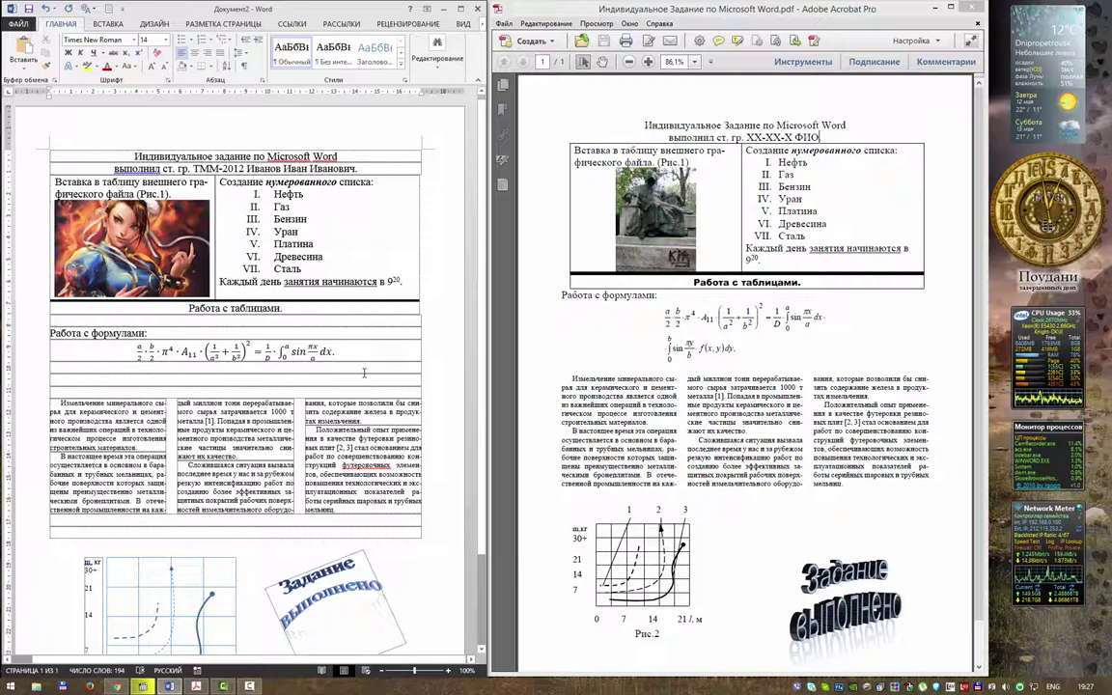
pyautogui.press('F12')
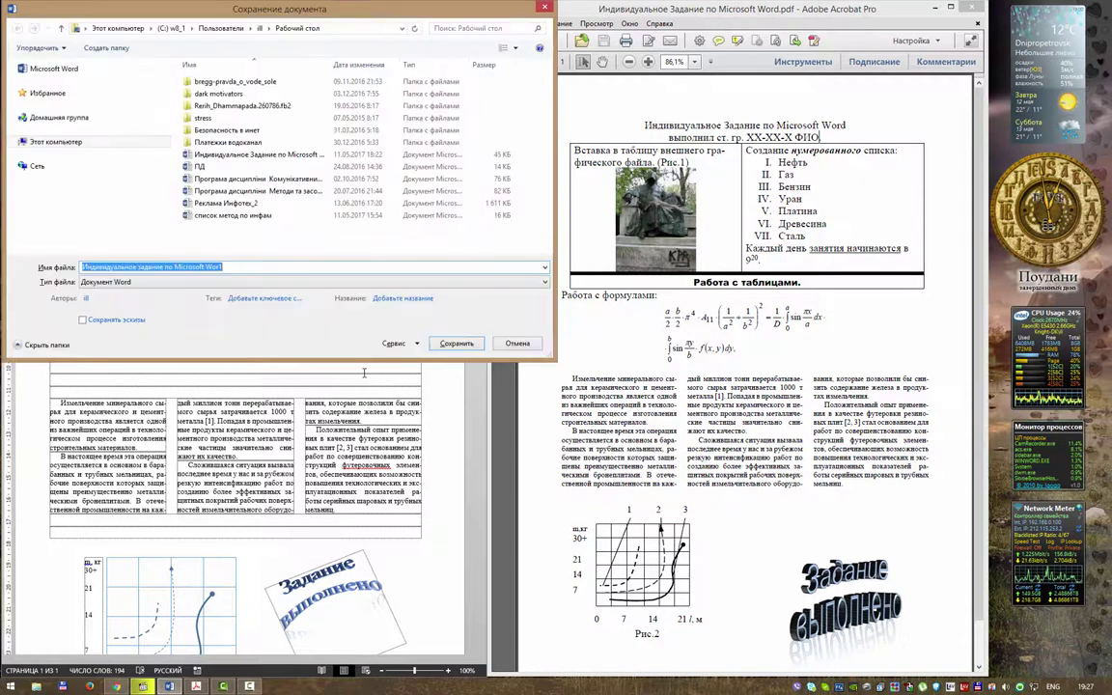